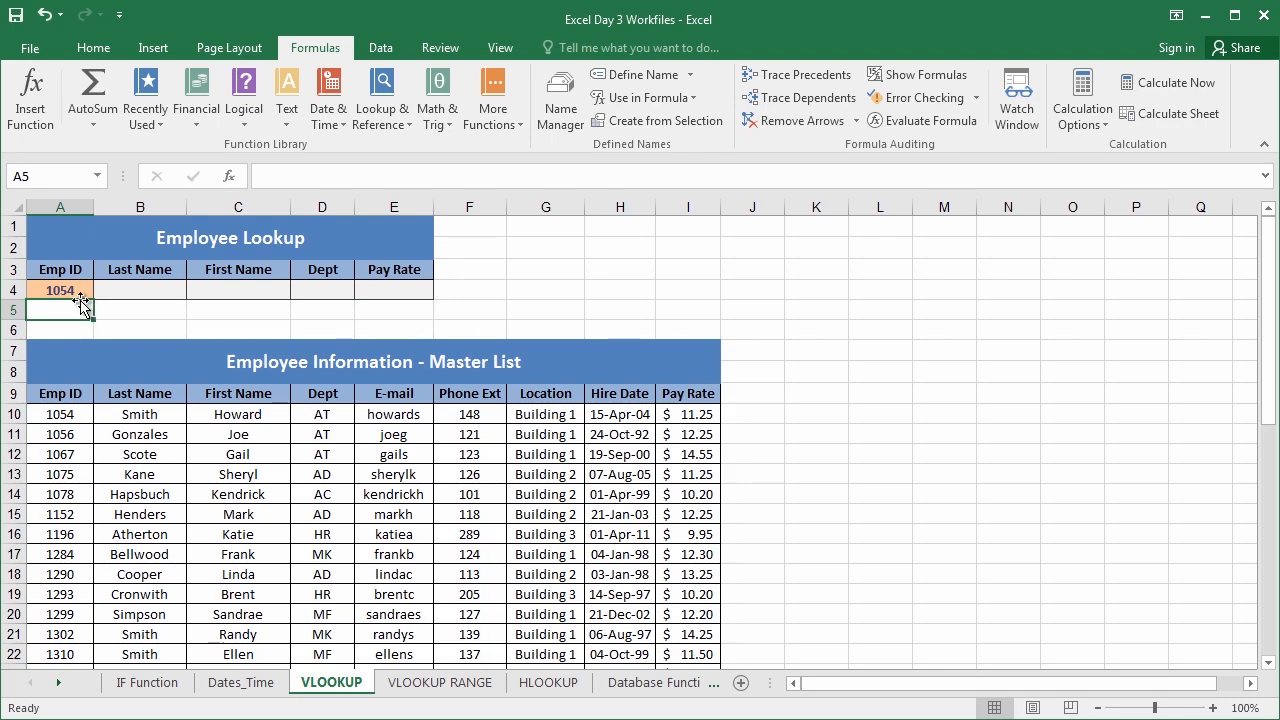
# Examine the employee master list and the first record's ID, last name, first name, department and pay rate
pyautogui.click(52, 410)
pyautogui.moveTo(52, 410); pyautogui.dragTo(690, 636)
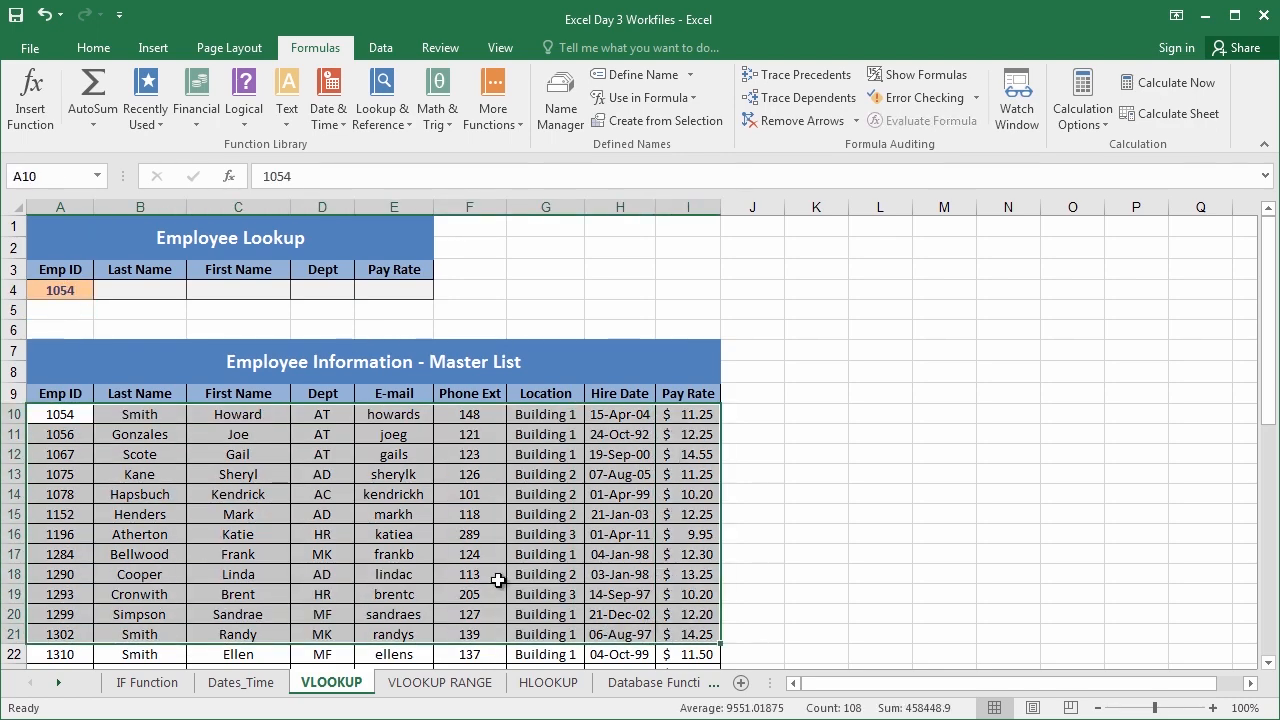
pyautogui.click(130, 474)
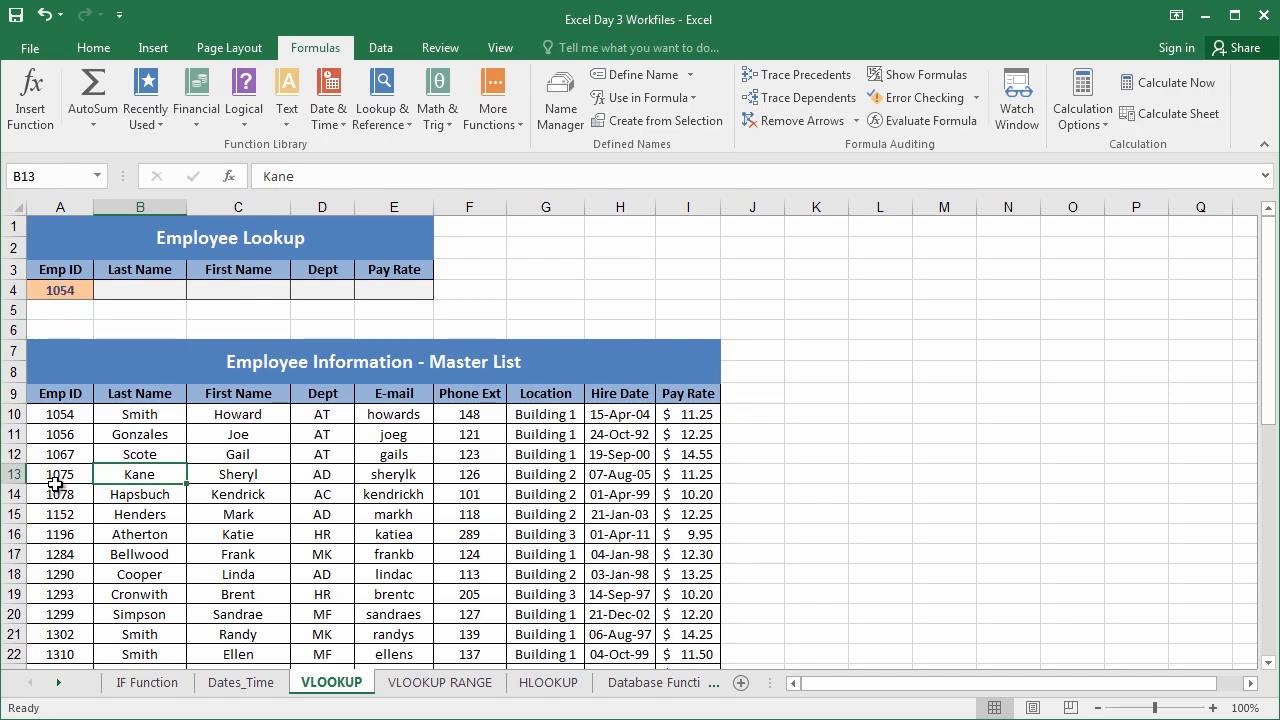
pyautogui.click(66, 411)
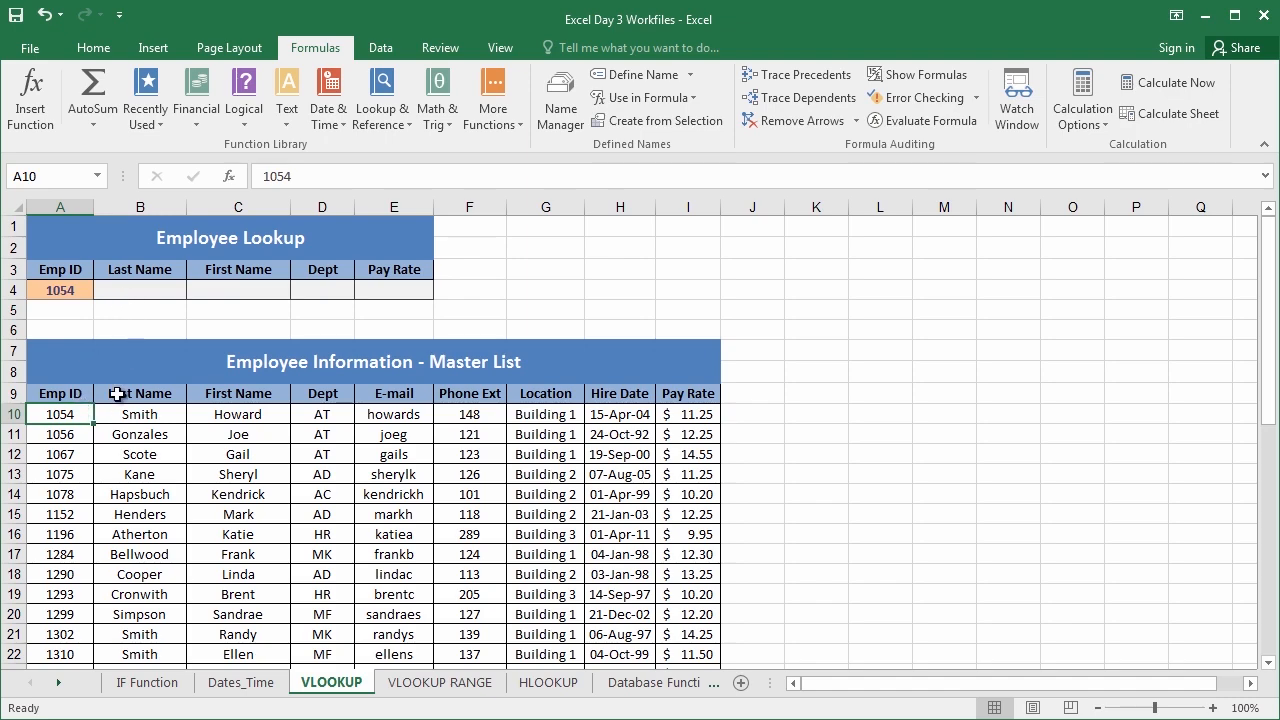
pyautogui.click(121, 414)
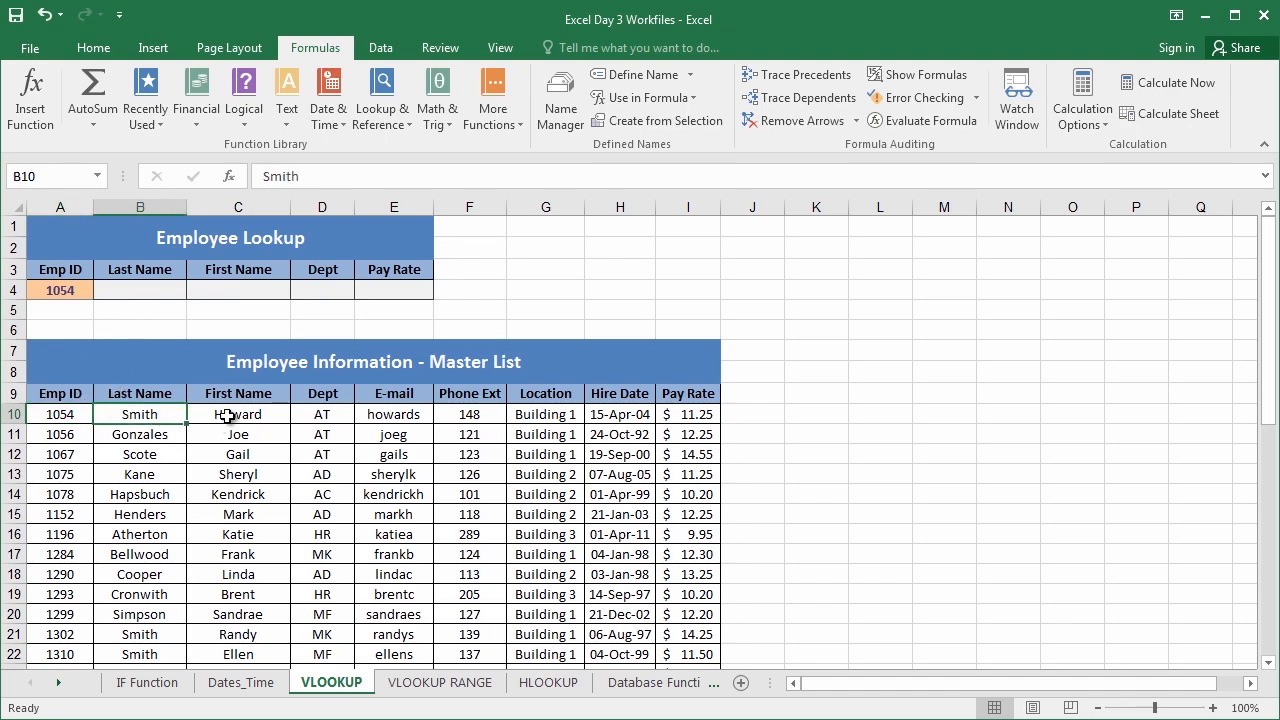
pyautogui.click(228, 412)
pyautogui.click(324, 420)
pyautogui.click(683, 420)
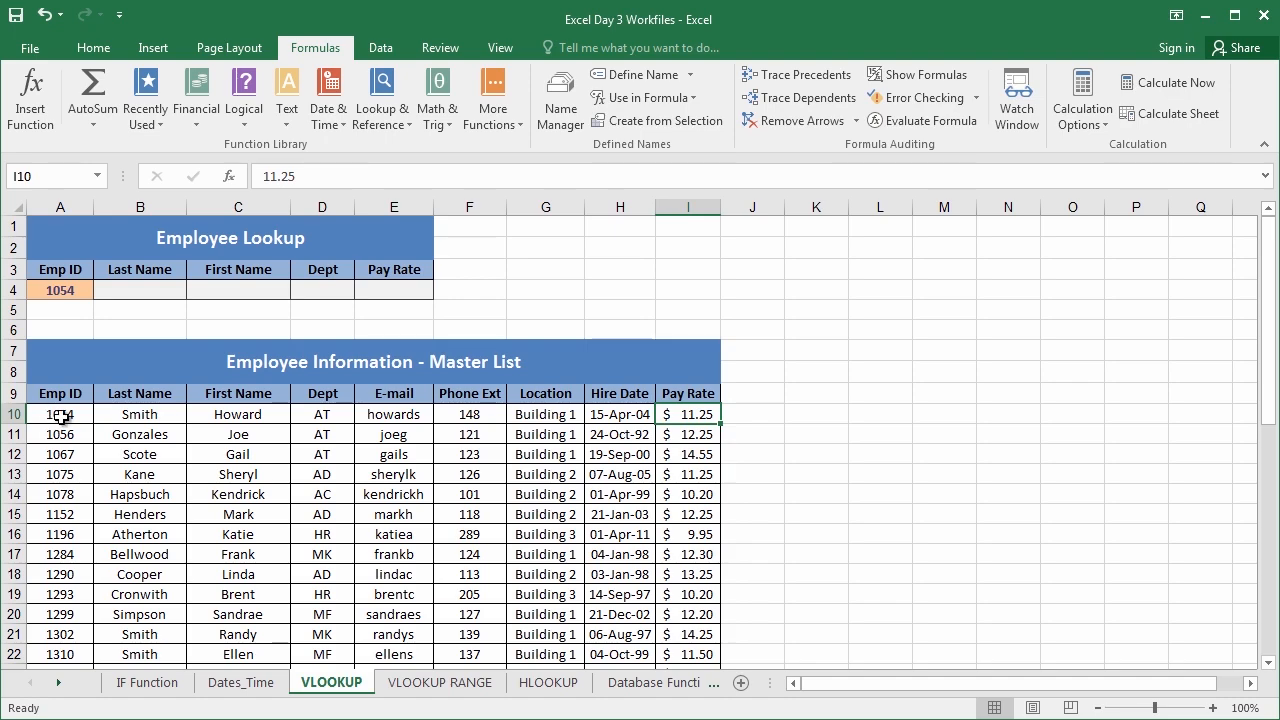
pyautogui.click(140, 291)
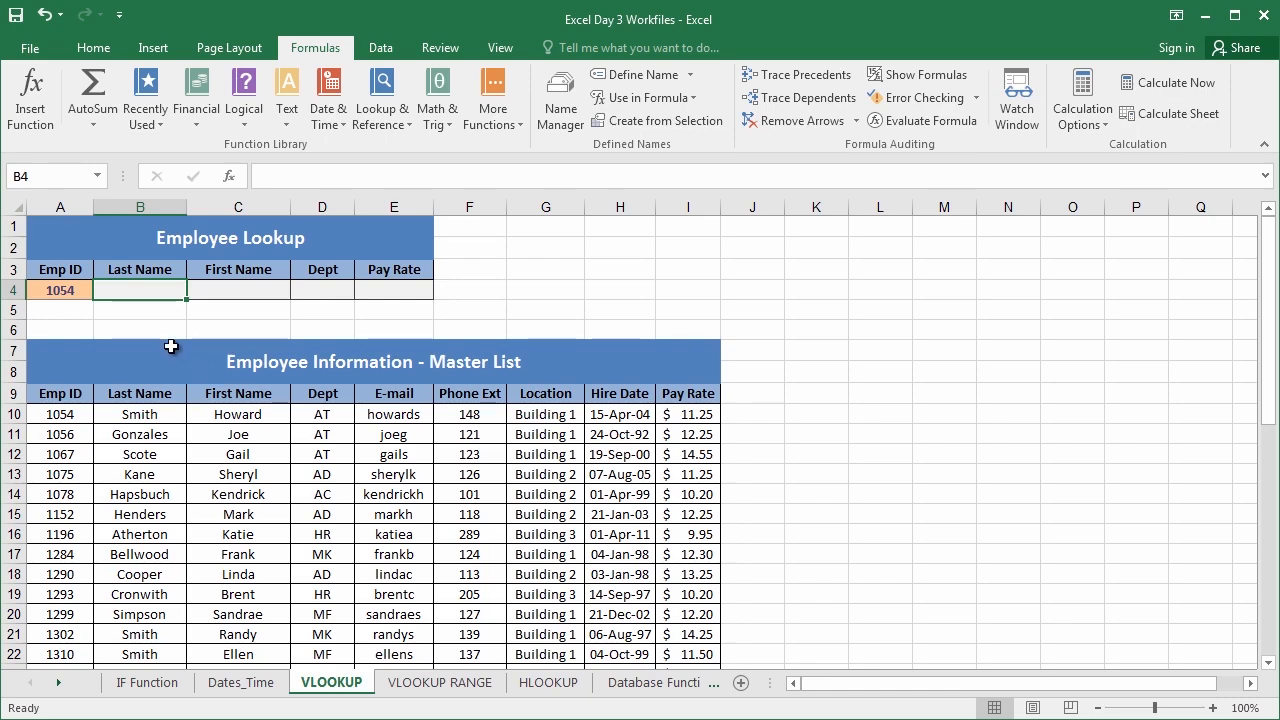
pyautogui.write('=vl')
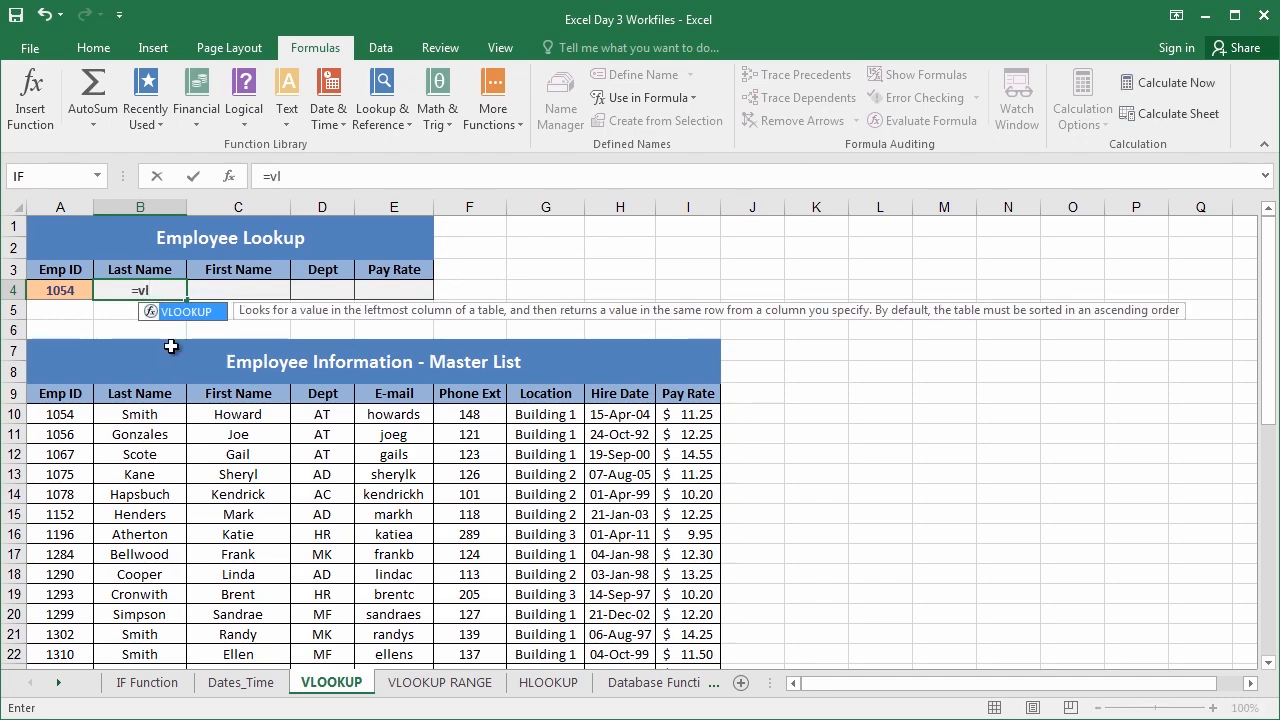
pyautogui.press('BackSpace')
pyautogui.press('BackSpace')
pyautogui.press('BackSpace')
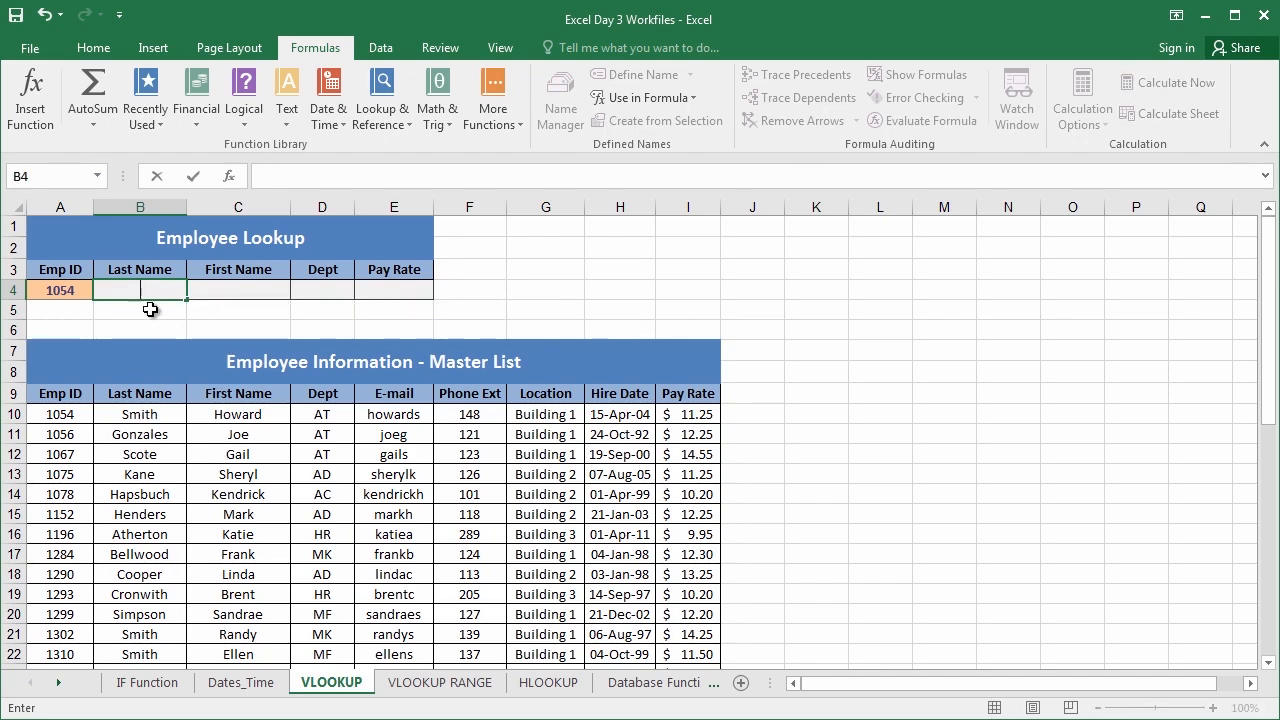
pyautogui.click(148, 312)
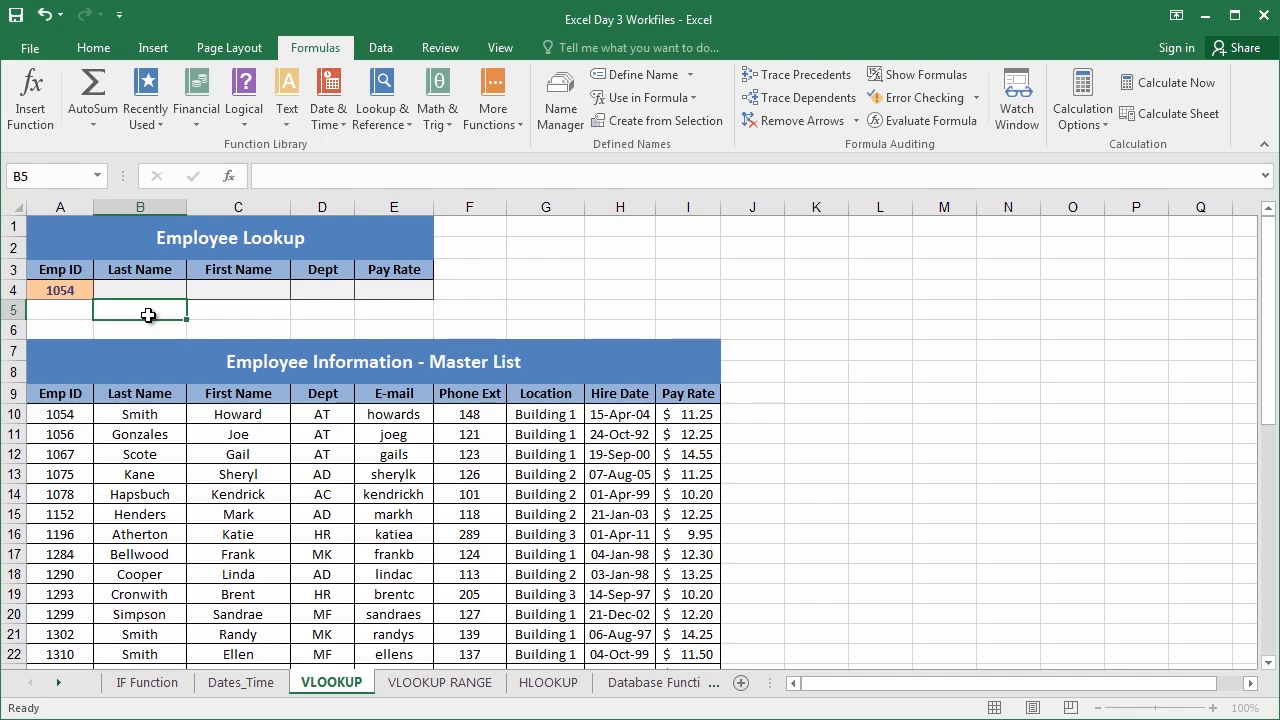
# Start inserting a function in the Last Name lookup cell B4 and search for vlookup
pyautogui.click(145, 291)
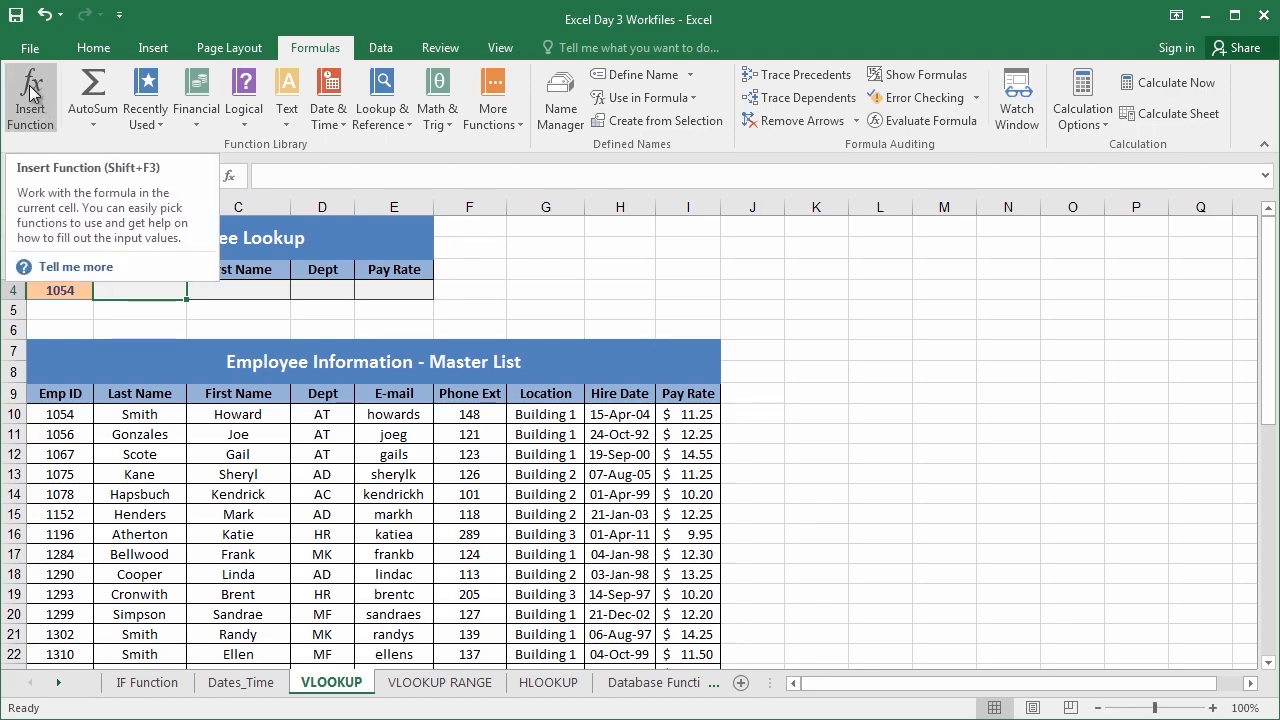
pyautogui.click(229, 177)
pyautogui.moveTo(662, 201); pyautogui.dragTo(546, 190)
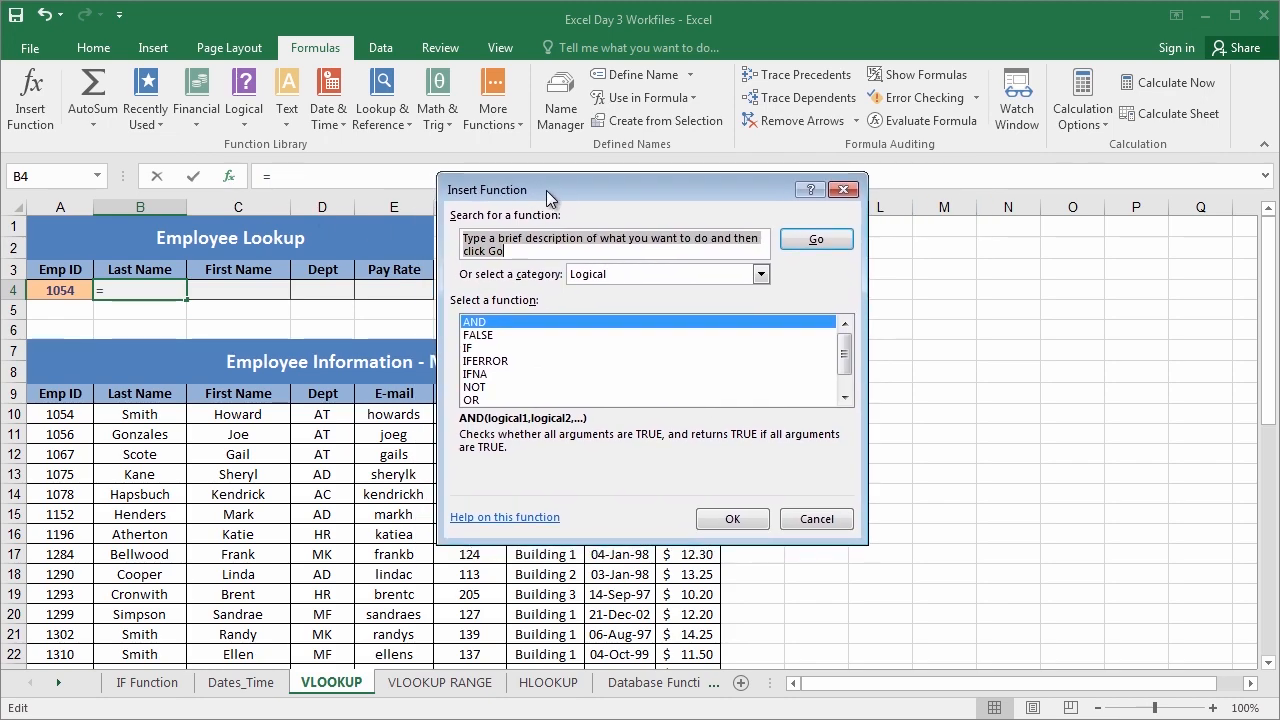
pyautogui.write('vlookup')
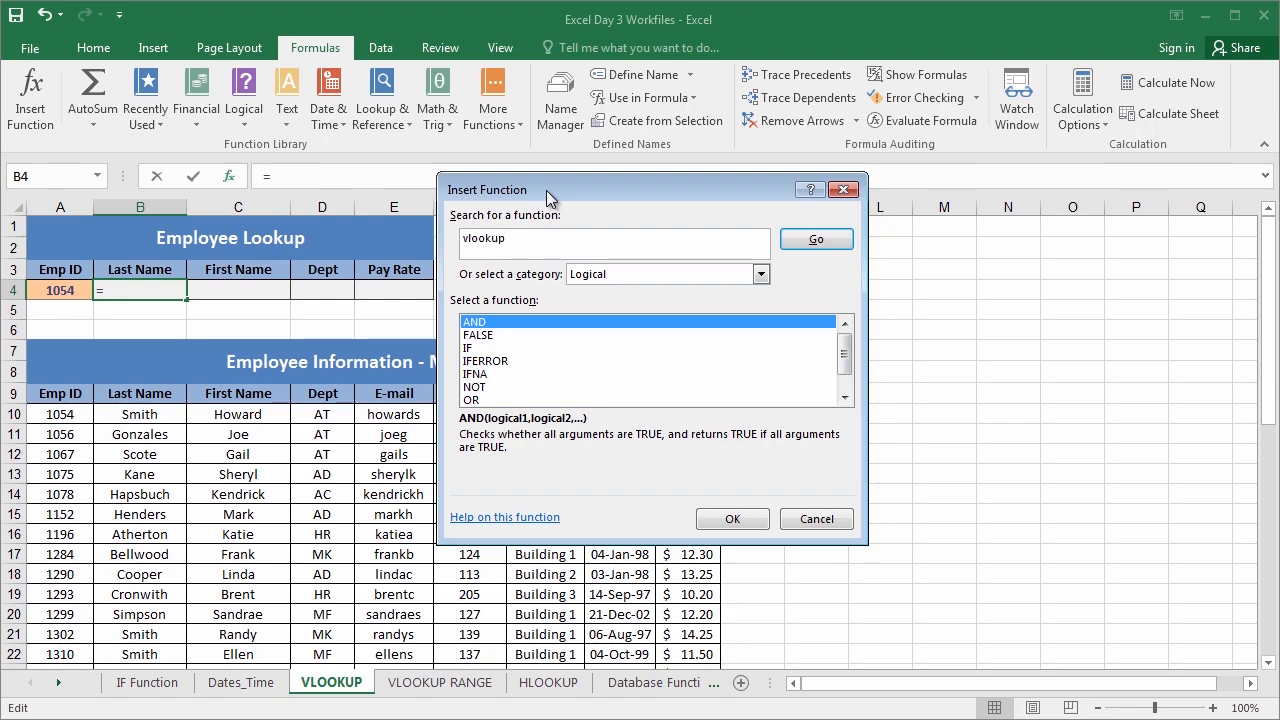
pyautogui.click(799, 244)
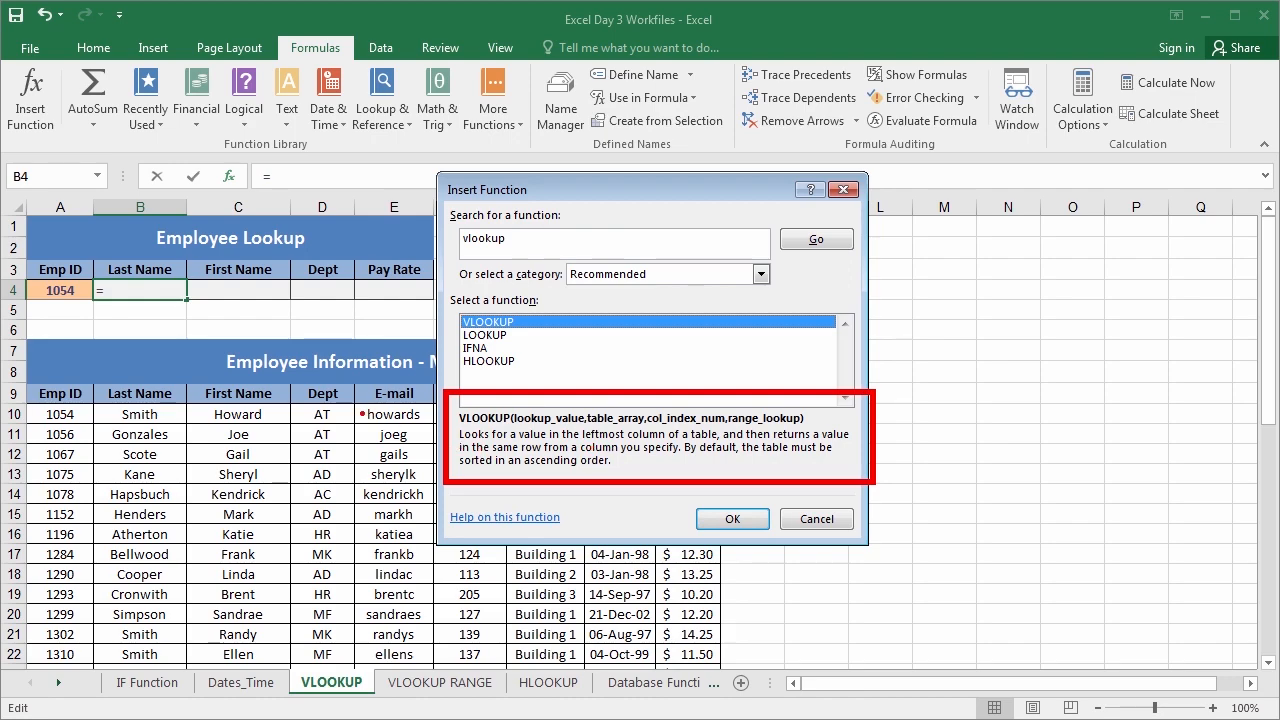
pyautogui.moveTo(78, 309); pyautogui.dragTo(133, 381)
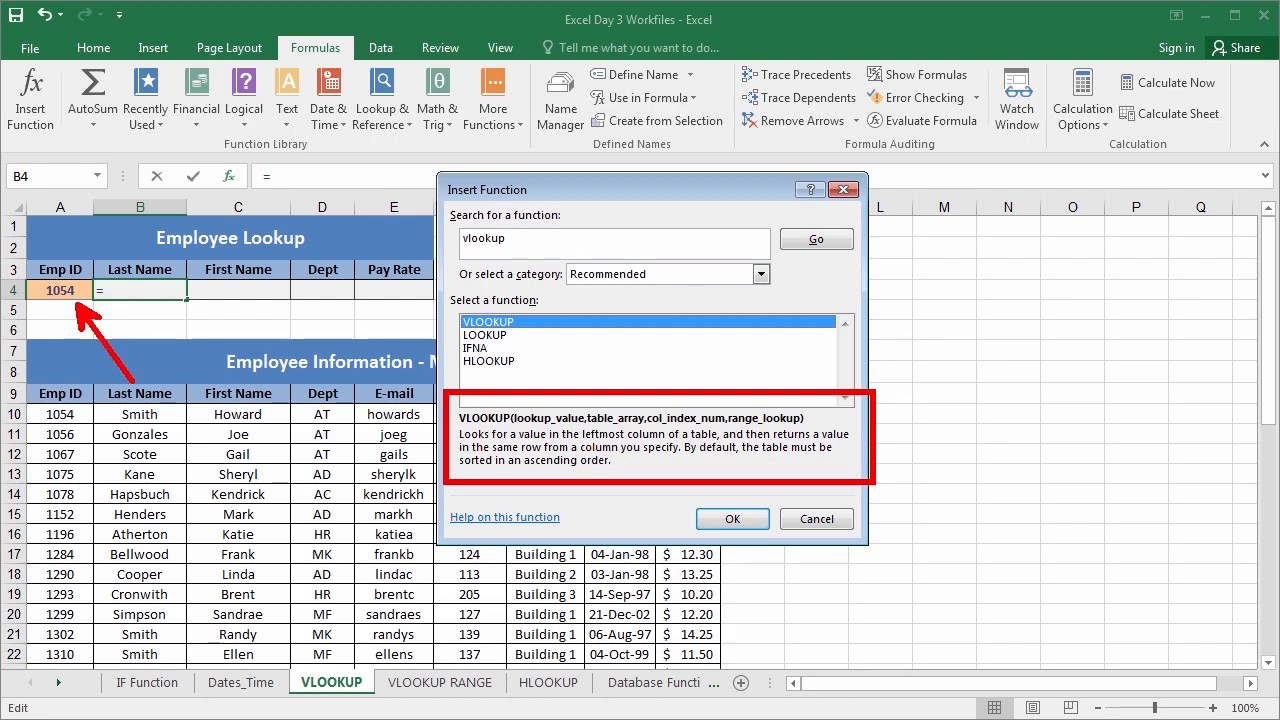
pyautogui.hotkey('ctrl', 'z')
pyautogui.moveTo(97, 379)
pyautogui.mouseDown()
pyautogui.moveTo(67, 557)
pyautogui.moveTo(30, 640)
pyautogui.mouseUp()
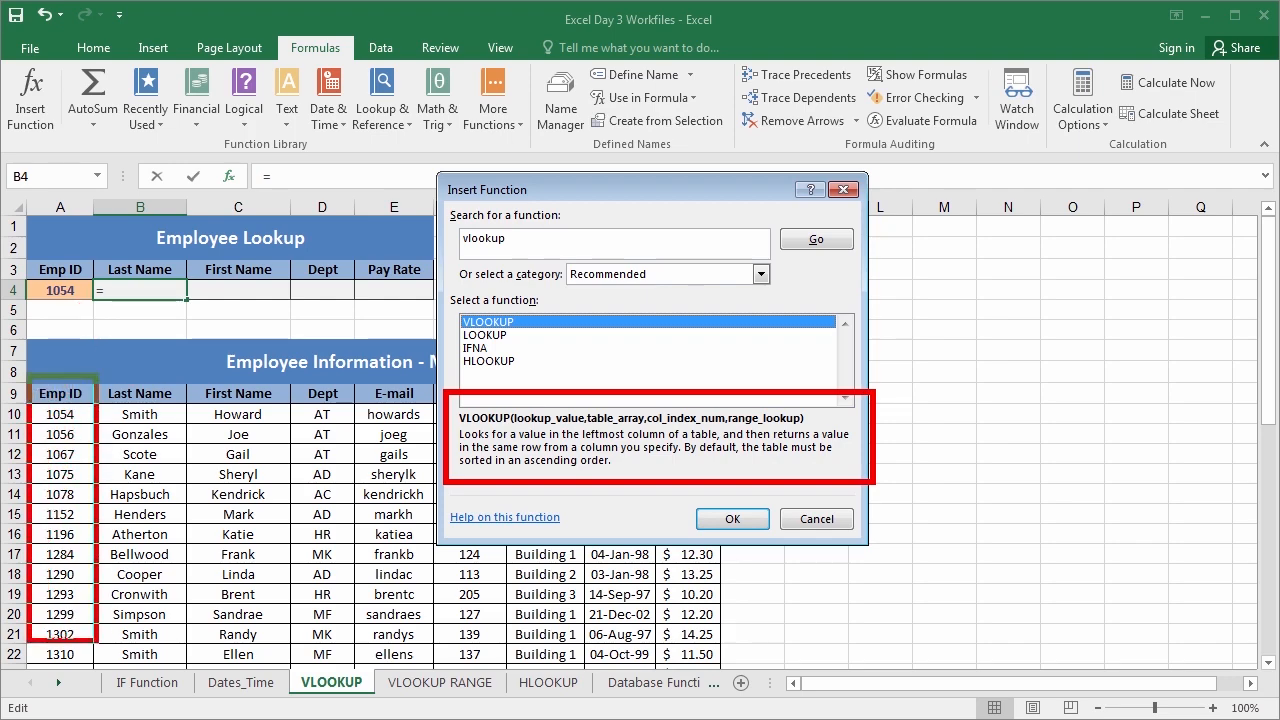
pyautogui.moveTo(28, 358); pyautogui.dragTo(142, 358)
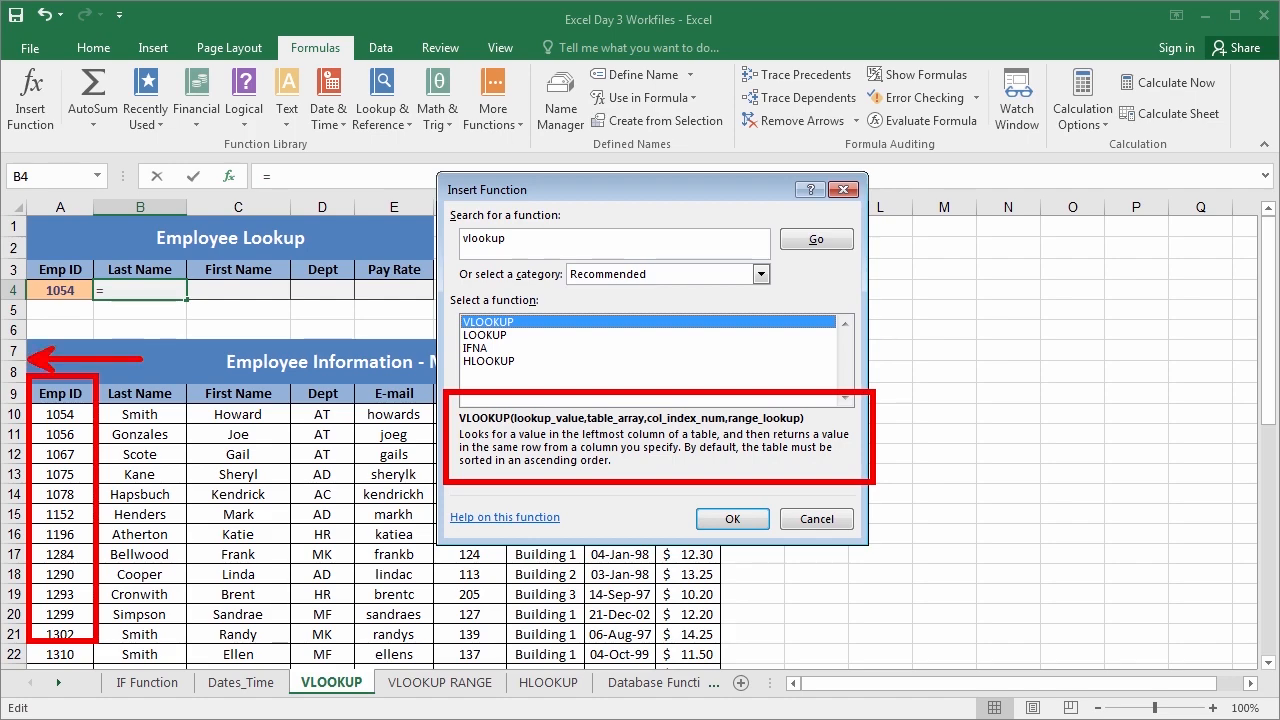
pyautogui.press('Escape')
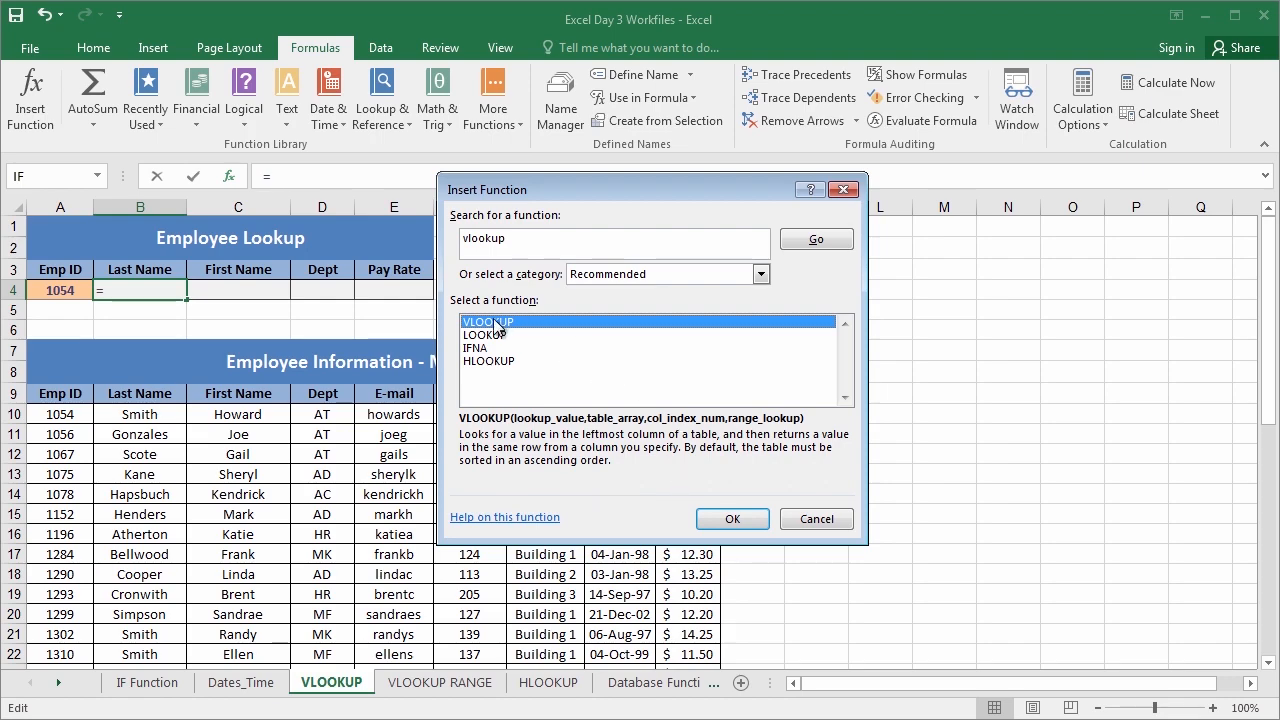
# Insert the VLOOKUP function in B4 and move its arguments dialog clear of the Employee Lookup table
pyautogui.click(722, 519)
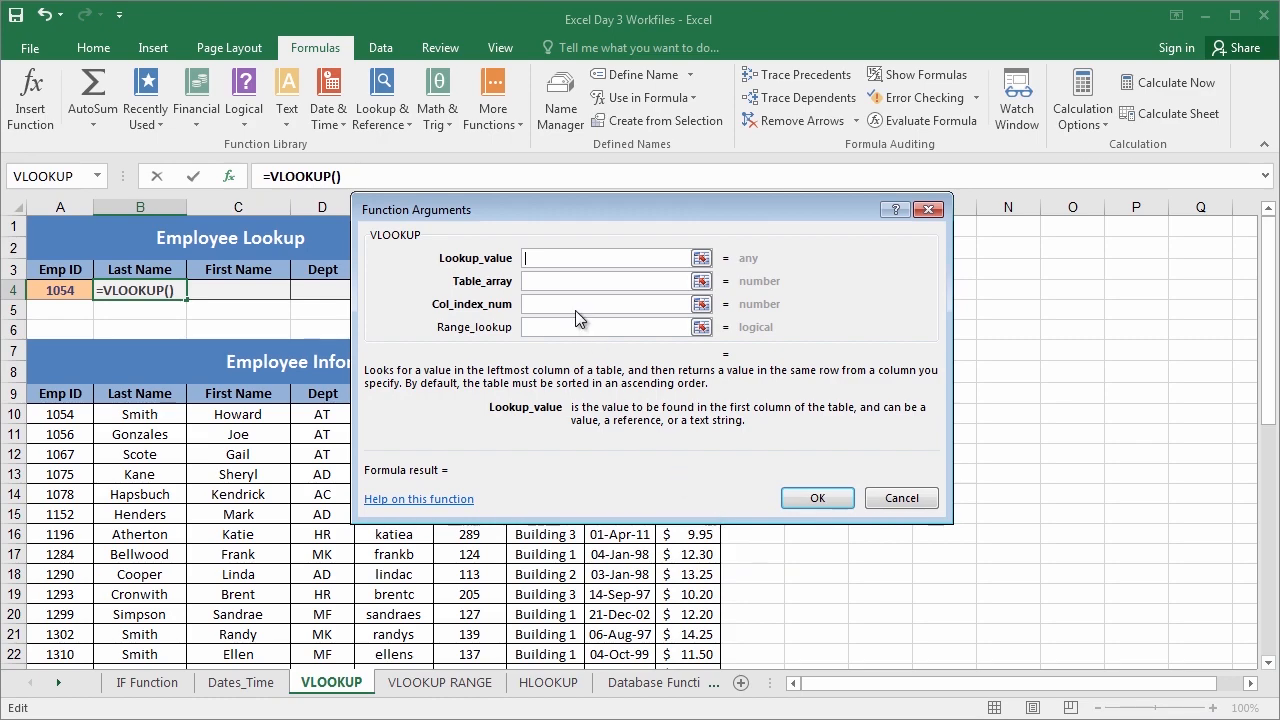
pyautogui.moveTo(512, 215); pyautogui.dragTo(509, 334)
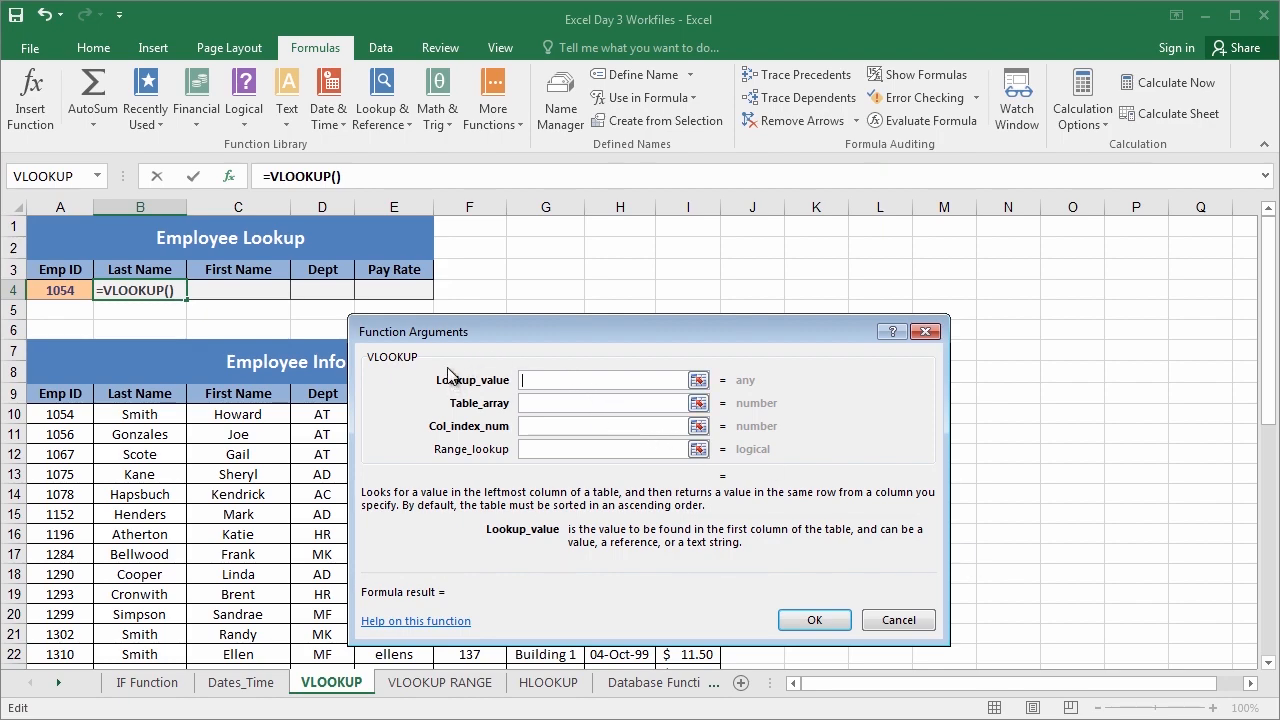
pyautogui.hotkey('ctrl', '2')
pyautogui.moveTo(465, 514)
pyautogui.mouseDown()
pyautogui.moveTo(786, 578)
pyautogui.moveTo(938, 572)
pyautogui.mouseUp()
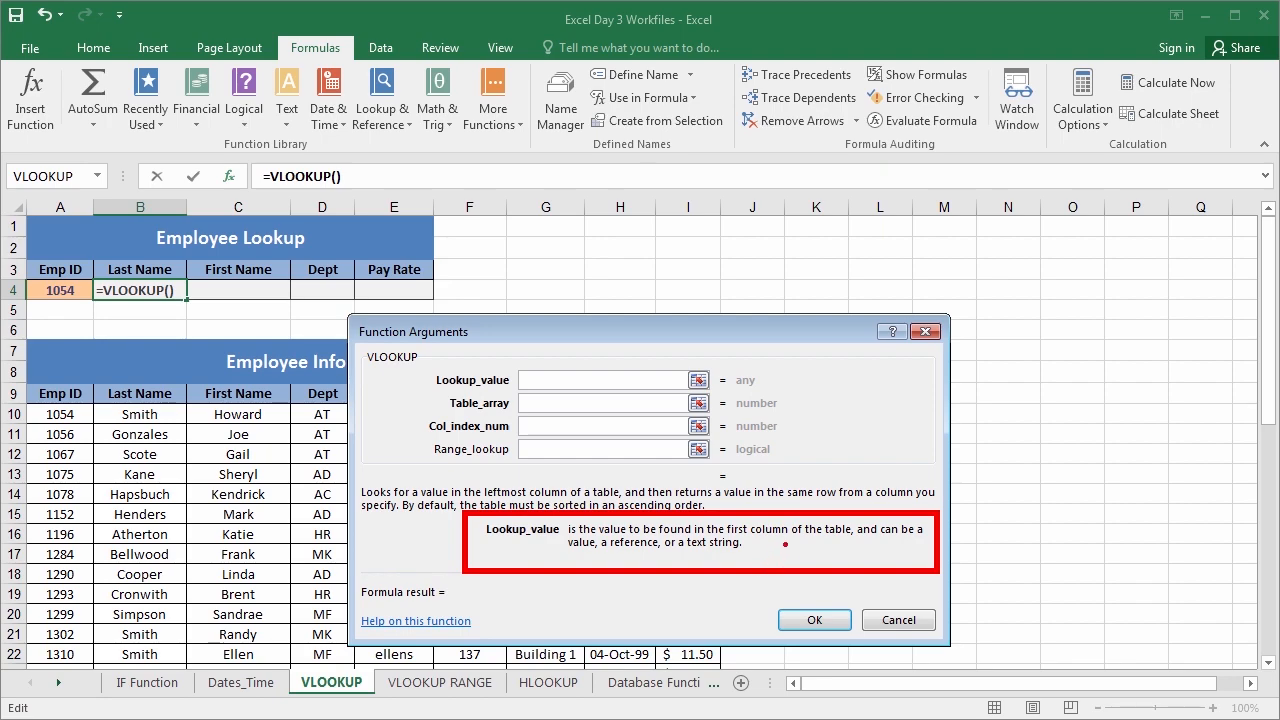
pyautogui.press('Escape')
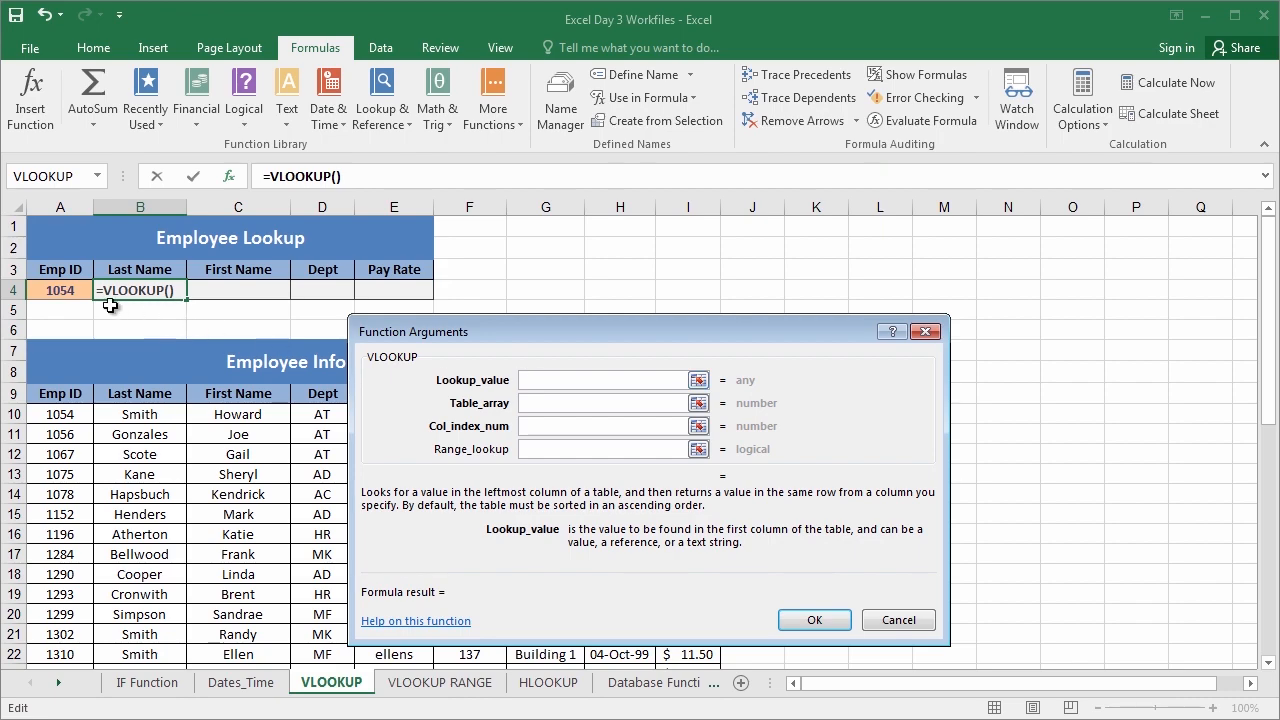
pyautogui.hotkey('ctrl', '2')
pyautogui.moveTo(65, 301); pyautogui.dragTo(93, 369)
pyautogui.press('Escape')
# Set the Lookup_value argument to the Emp ID lookup cell as the absolute reference $A$4
pyautogui.click(70, 291)
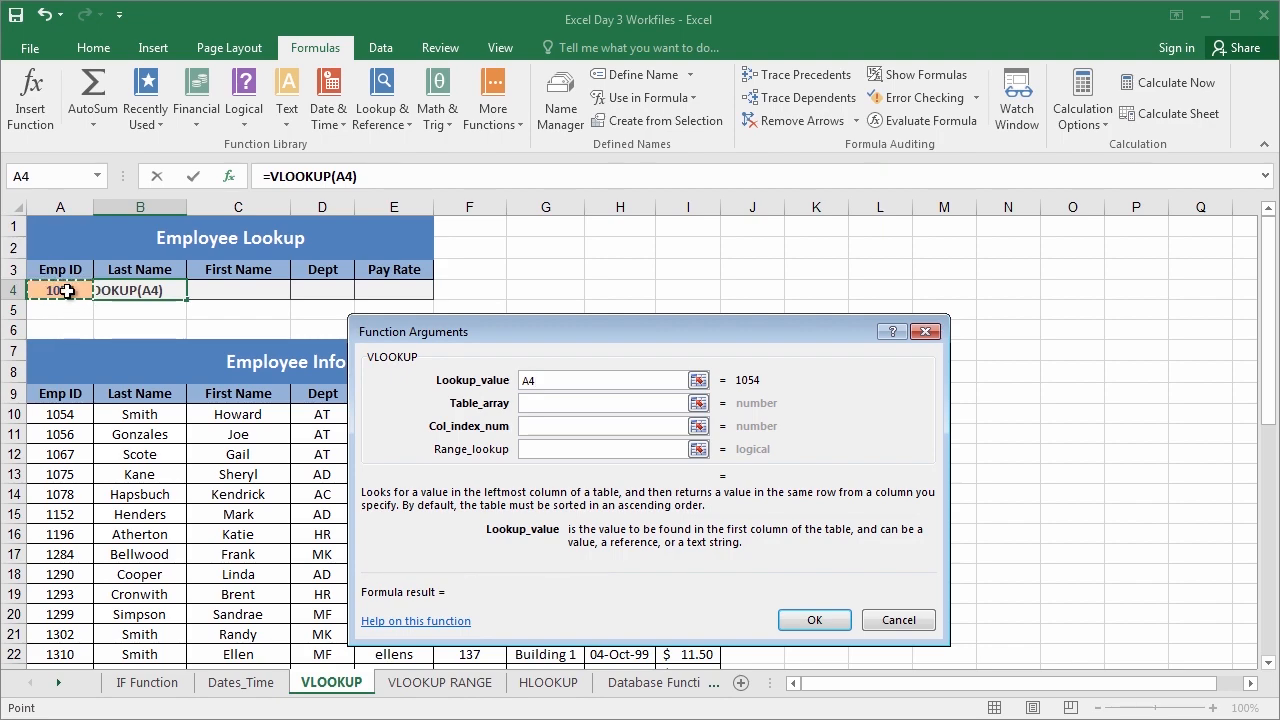
pyautogui.press('F4')
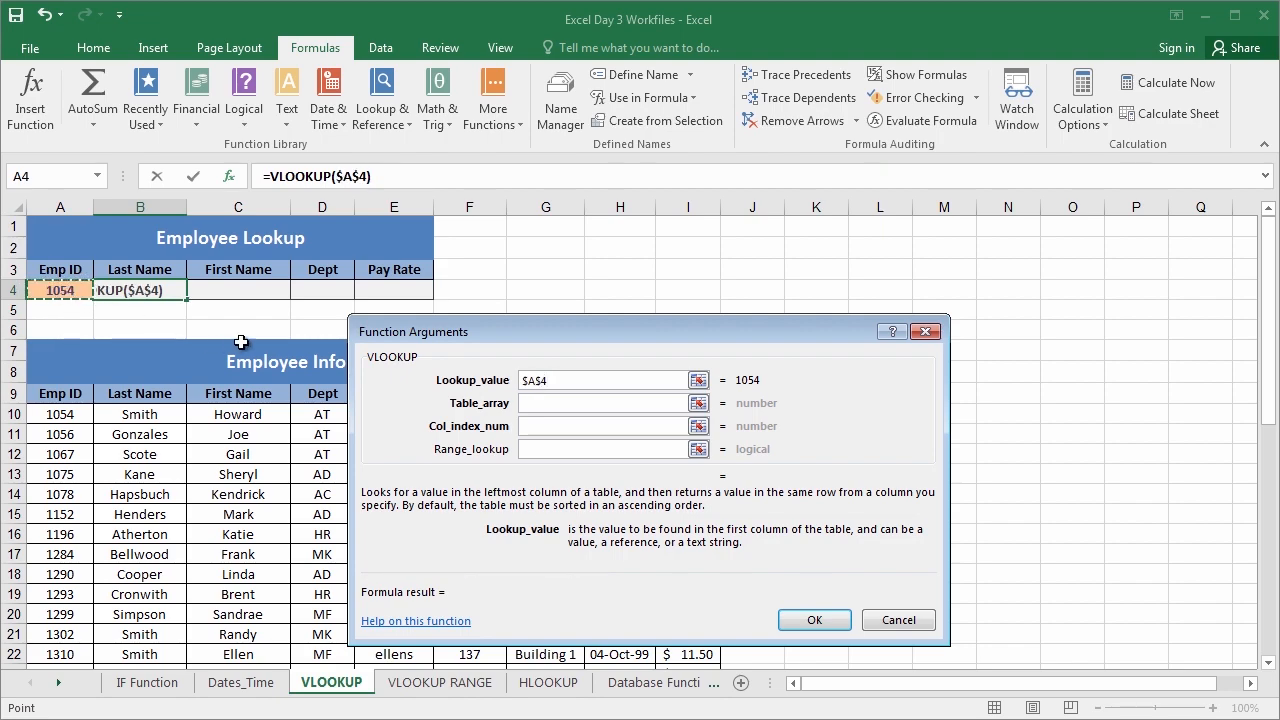
# Set the Table_array argument to the whole master list including its header row, A9:I46
pyautogui.click(533, 405)
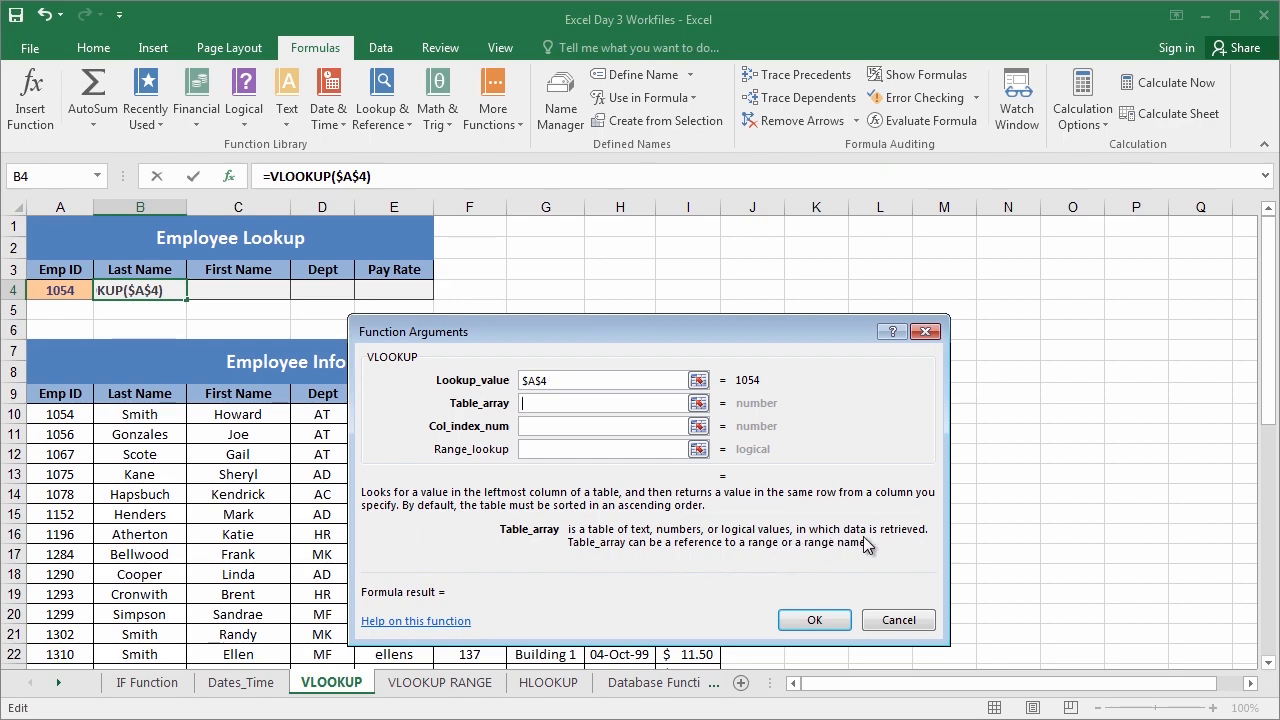
pyautogui.moveTo(710, 341); pyautogui.dragTo(858, 25)
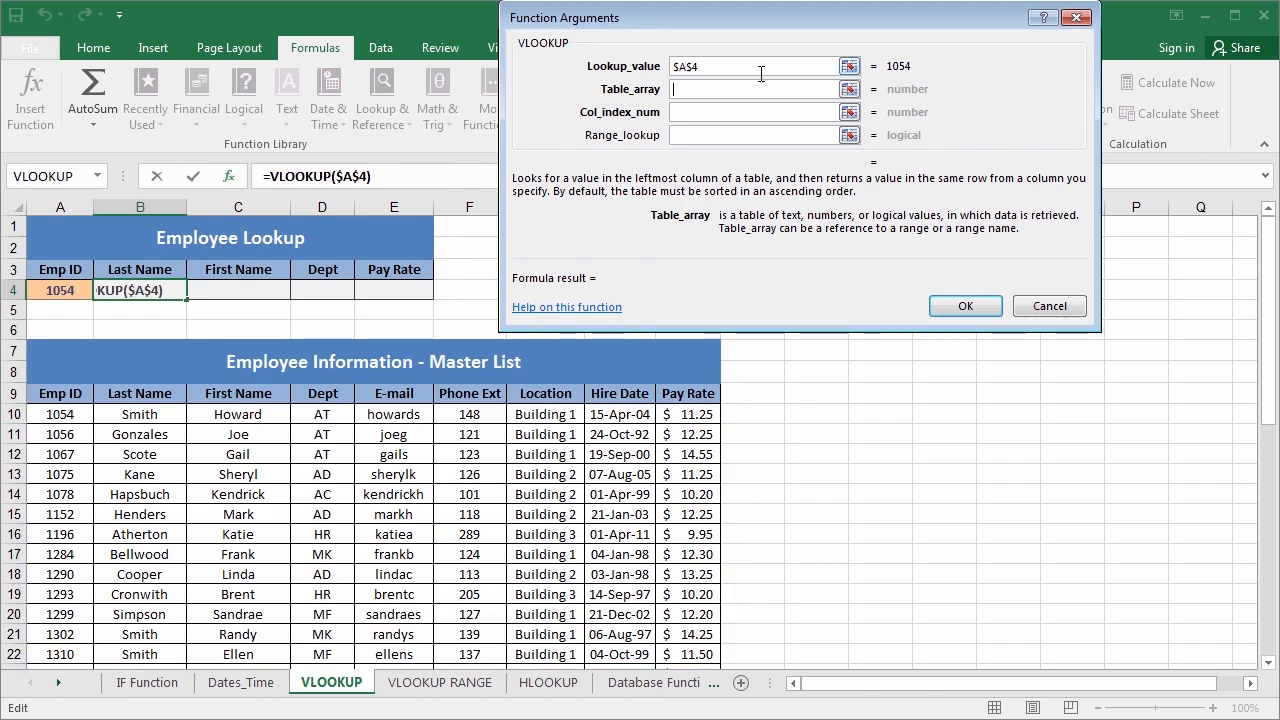
pyautogui.click(62, 396)
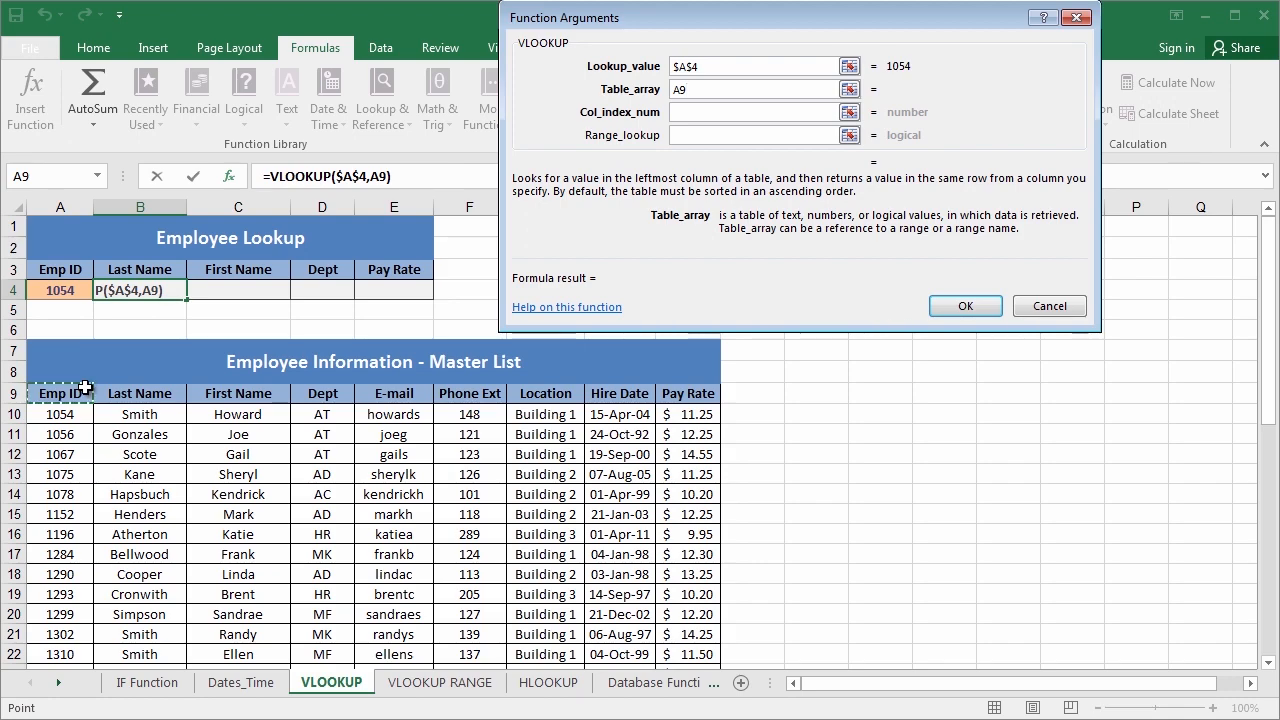
pyautogui.hotkey('ctrl', 'shift', 'Right')
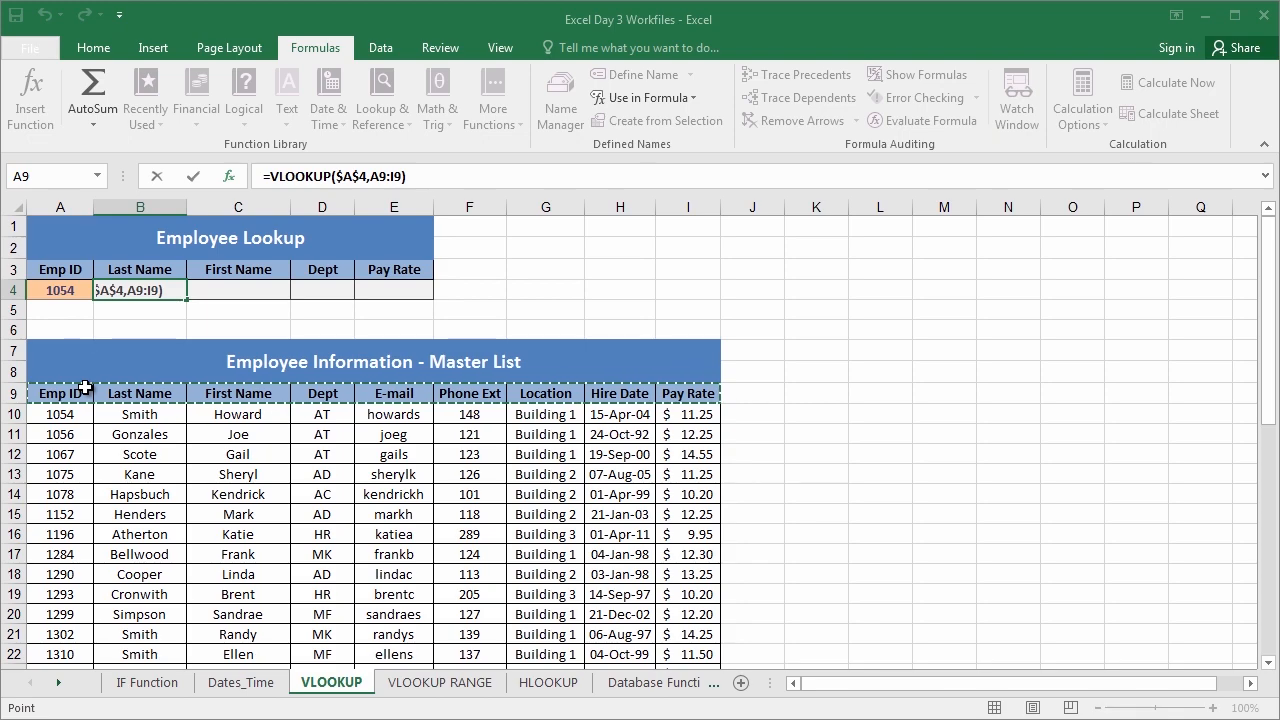
pyautogui.hotkey('ctrl', 'shift', 'Down')
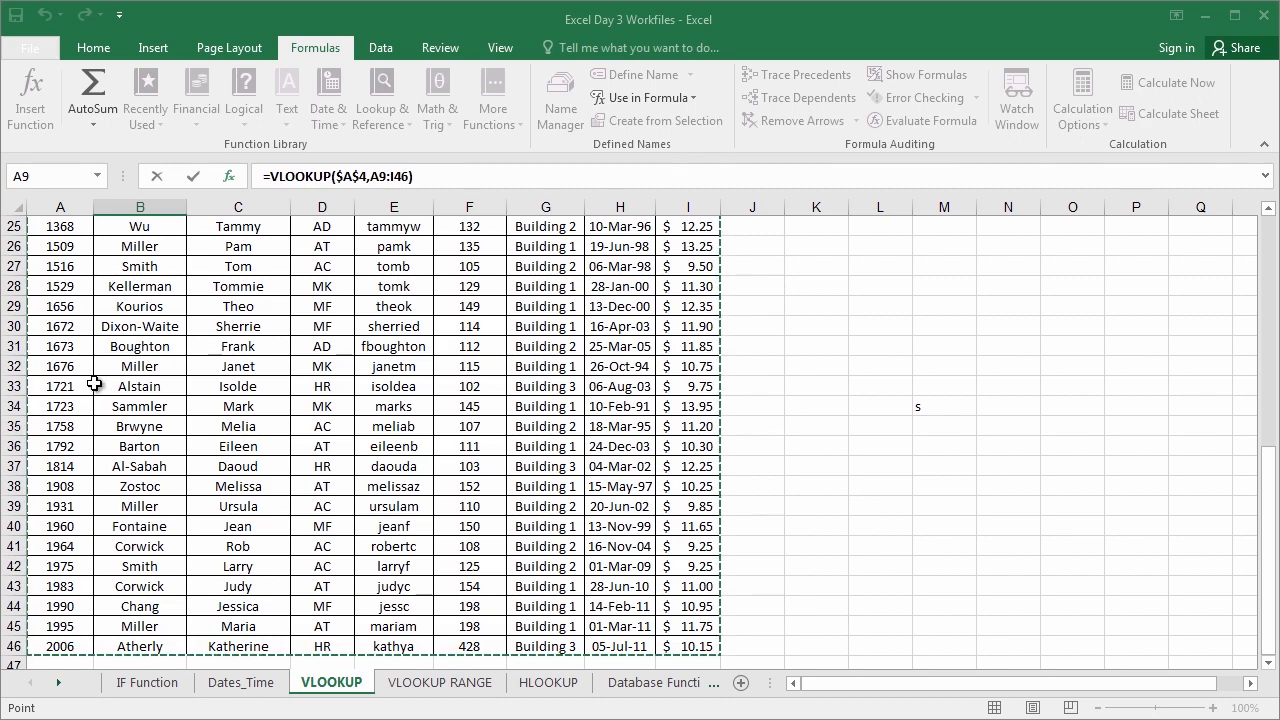
pyautogui.scroll(8, 450, 385)
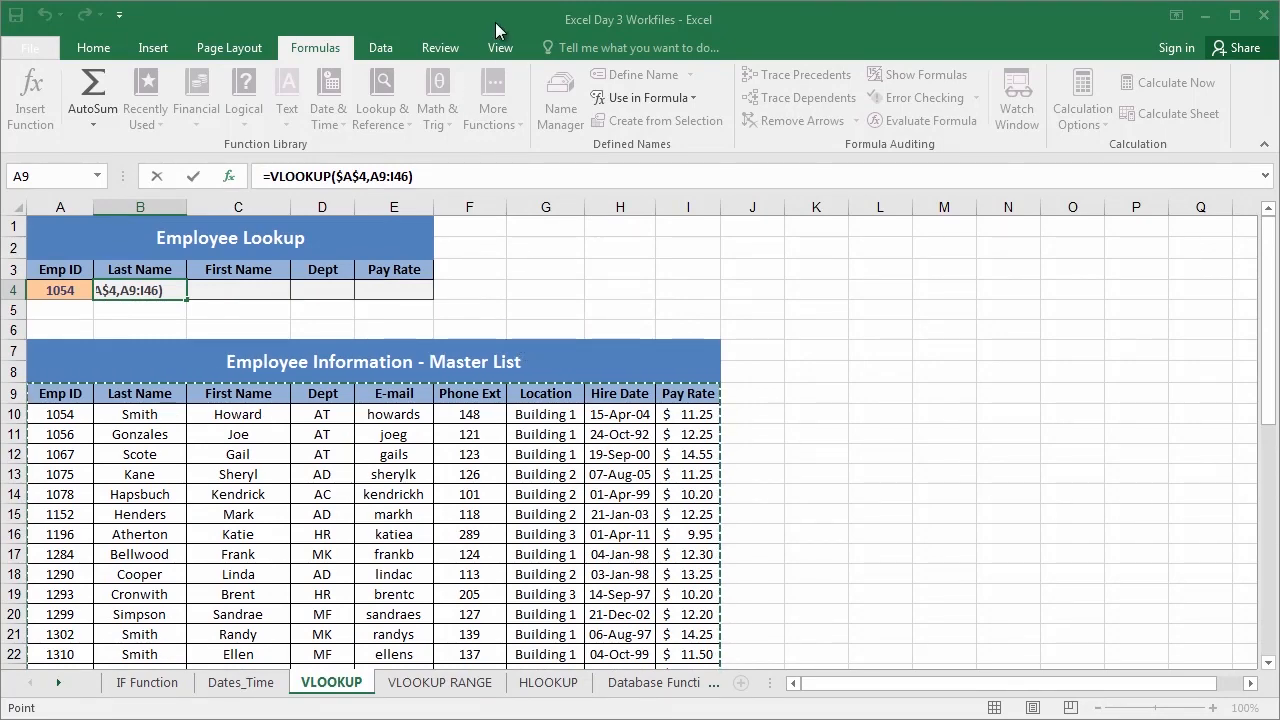
pyautogui.press('F2')
pyautogui.hotkey('shift', 'F3')
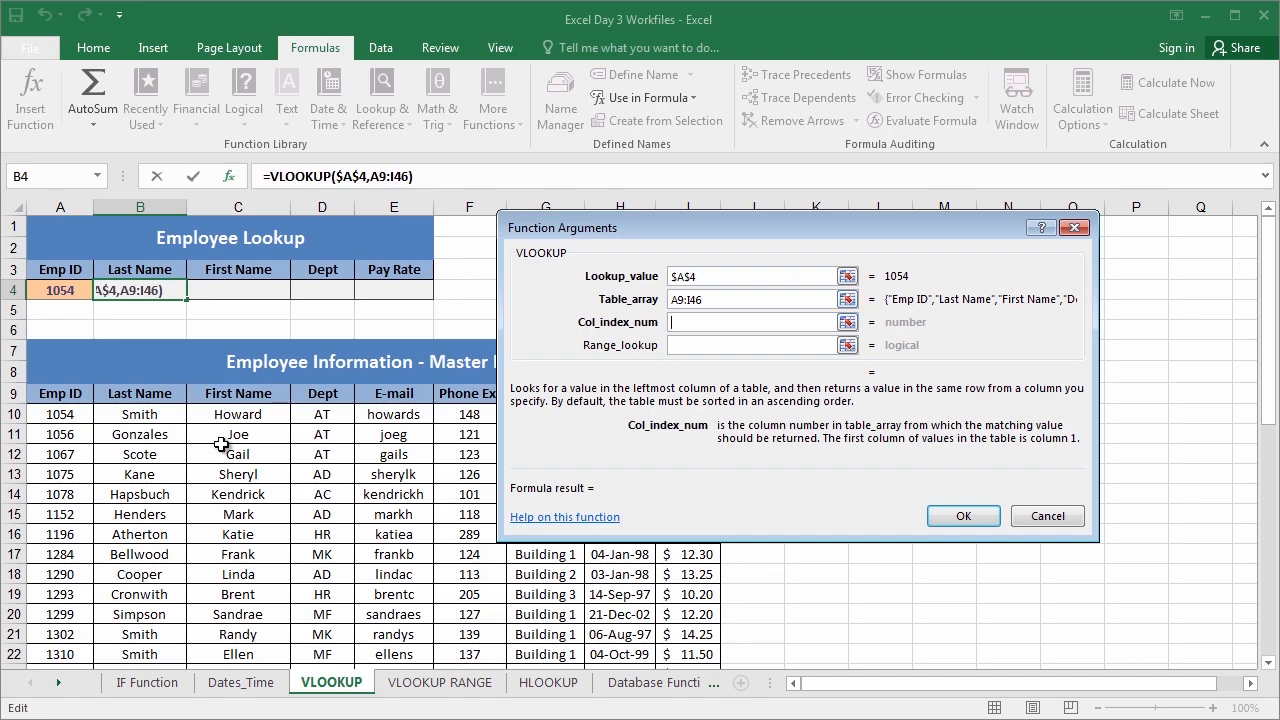
# Make the Table_array reference absolute as $A$9:$I$46
pyautogui.click(713, 299)
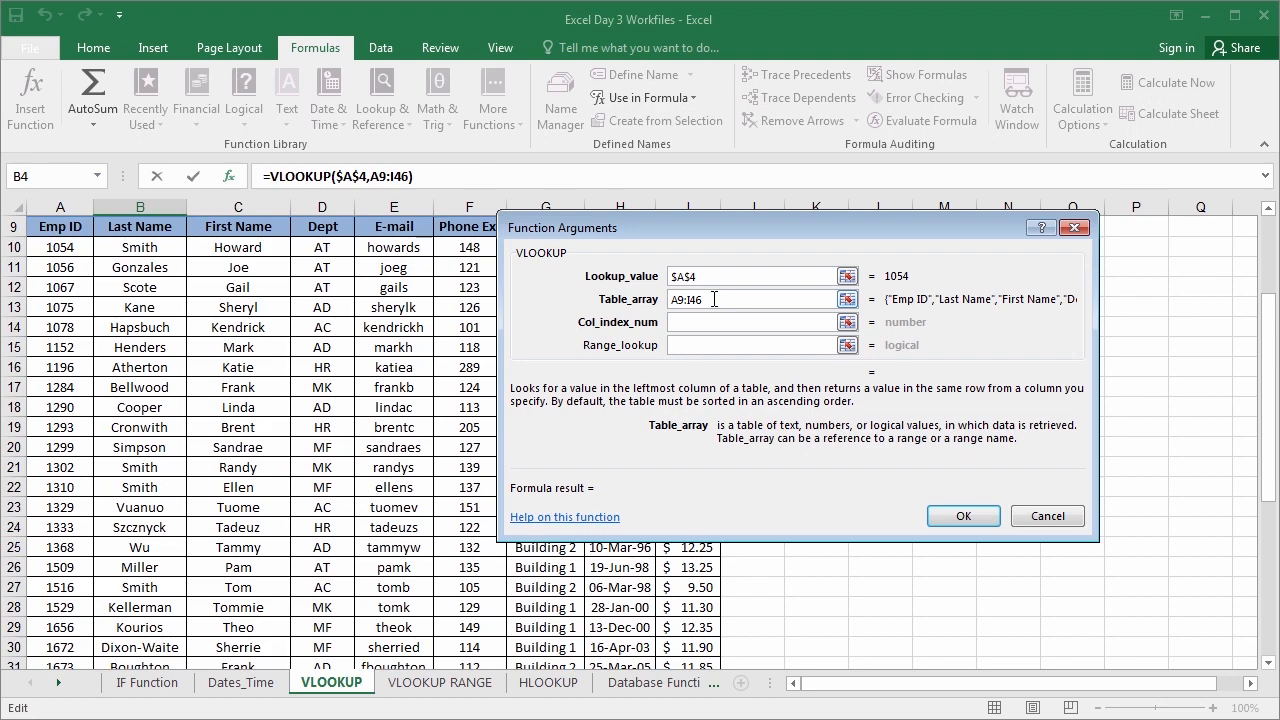
pyautogui.moveTo(714, 299); pyautogui.dragTo(618, 305)
pyautogui.press('F4')
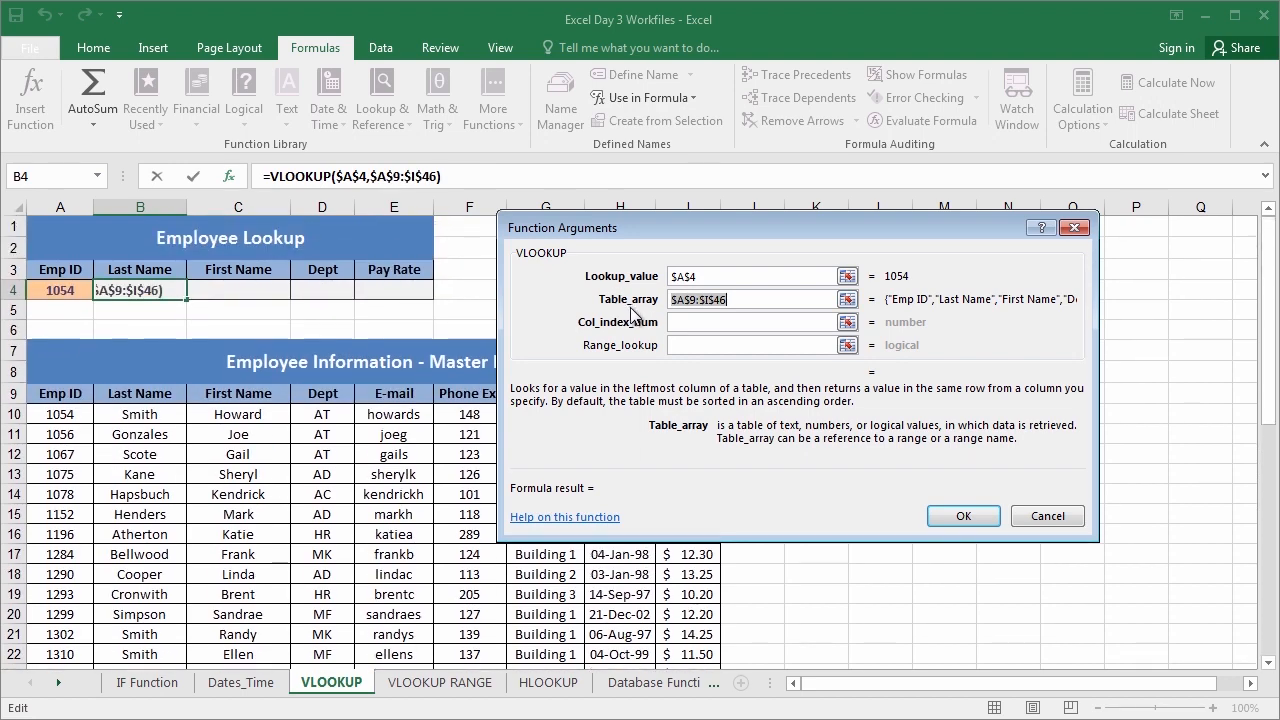
# Set the Col_index_num argument to 2 for the Last Name column of the master list
pyautogui.click(704, 322)
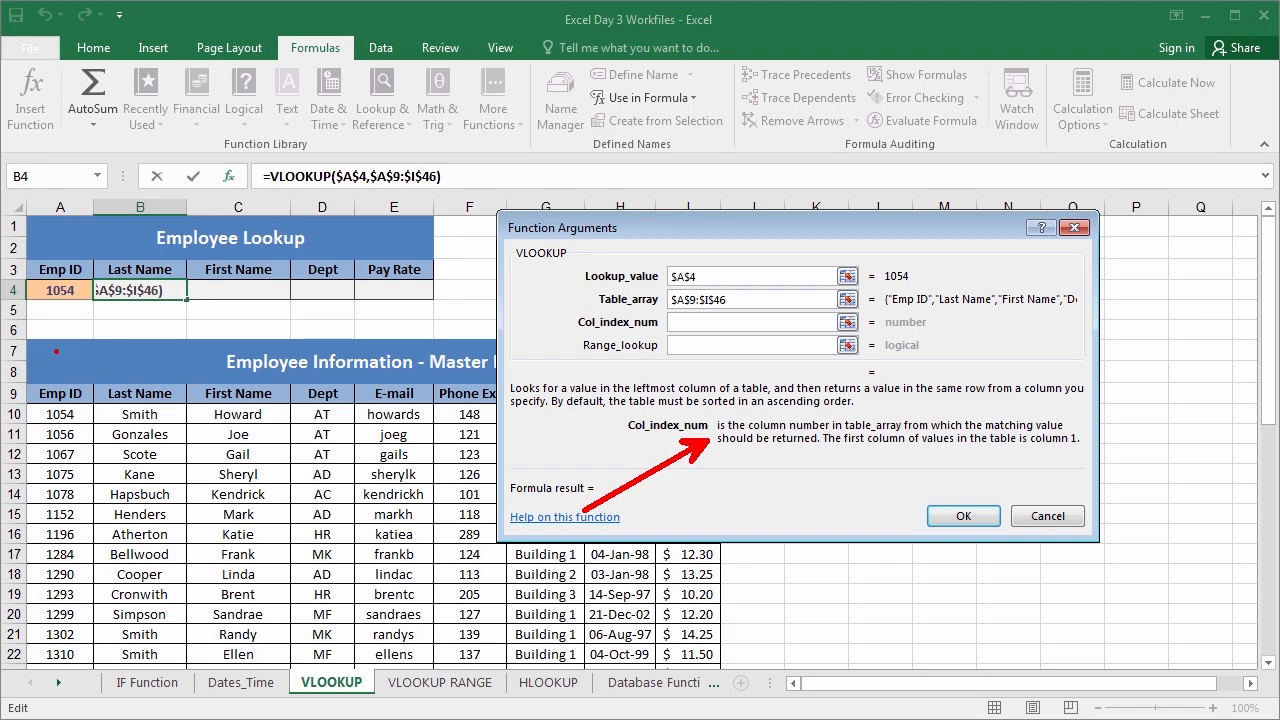
pyautogui.moveTo(54, 358)
pyautogui.mouseDown()
pyautogui.moveTo(52, 378)
pyautogui.moveTo(138, 355)
pyautogui.moveTo(132, 383)
pyautogui.moveTo(165, 381)
pyautogui.mouseUp()
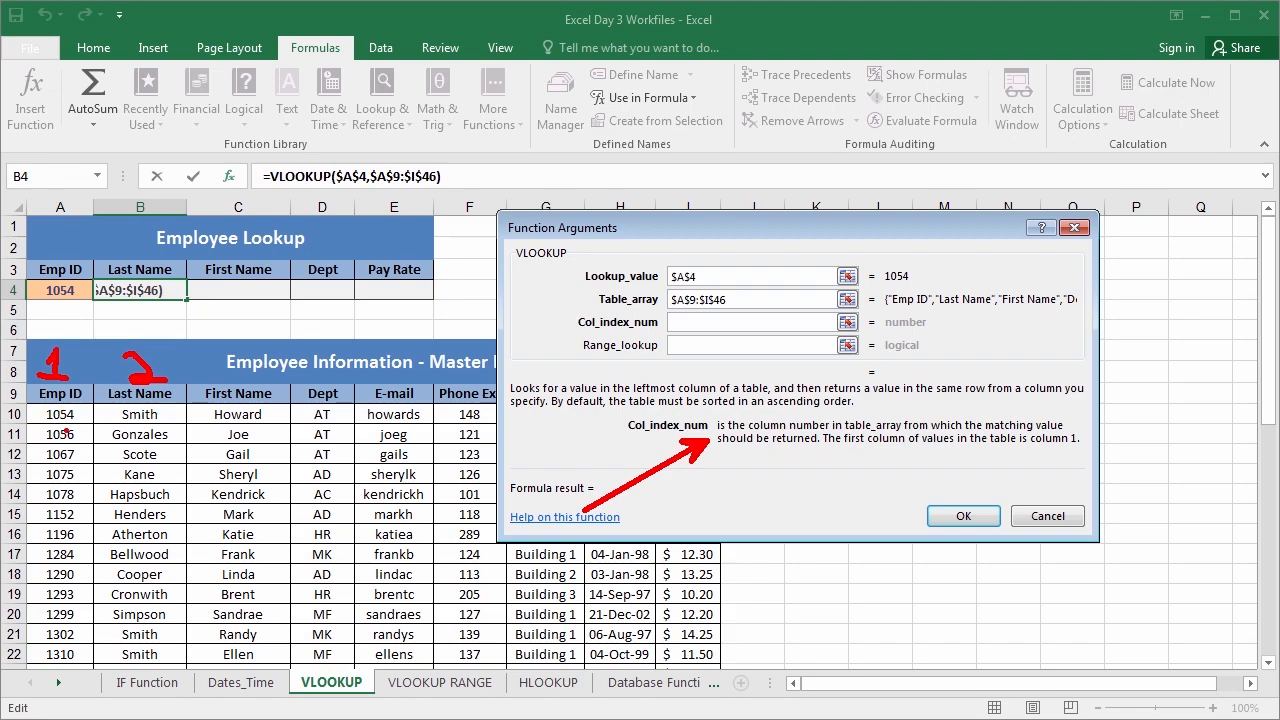
pyautogui.press('Escape')
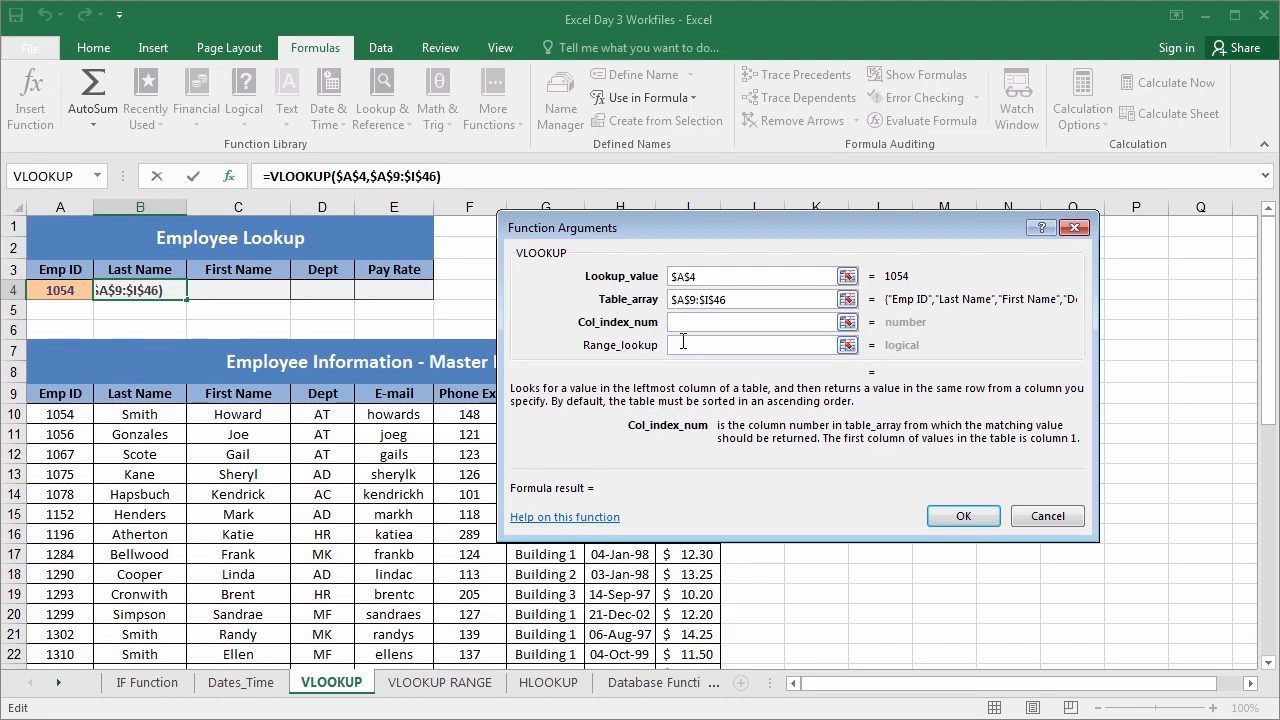
pyautogui.write('2')
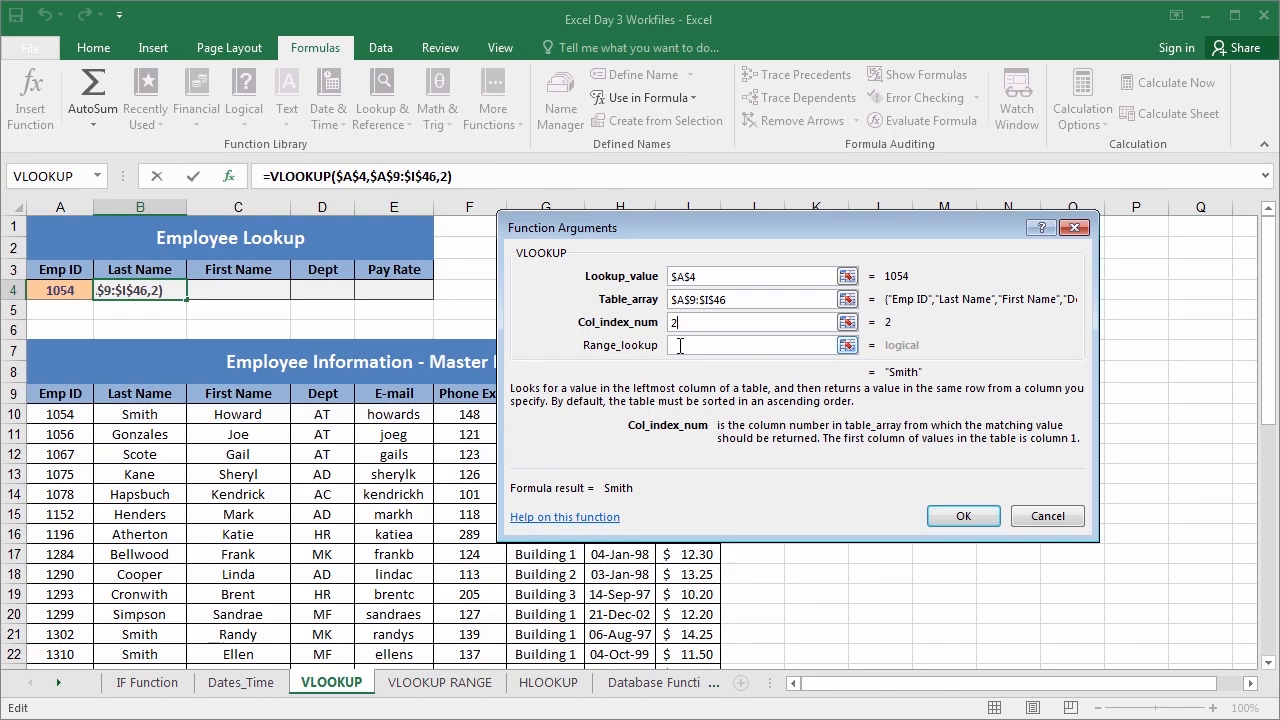
# Set the Range_lookup argument to 0 for an exact match
pyautogui.click(679, 345)
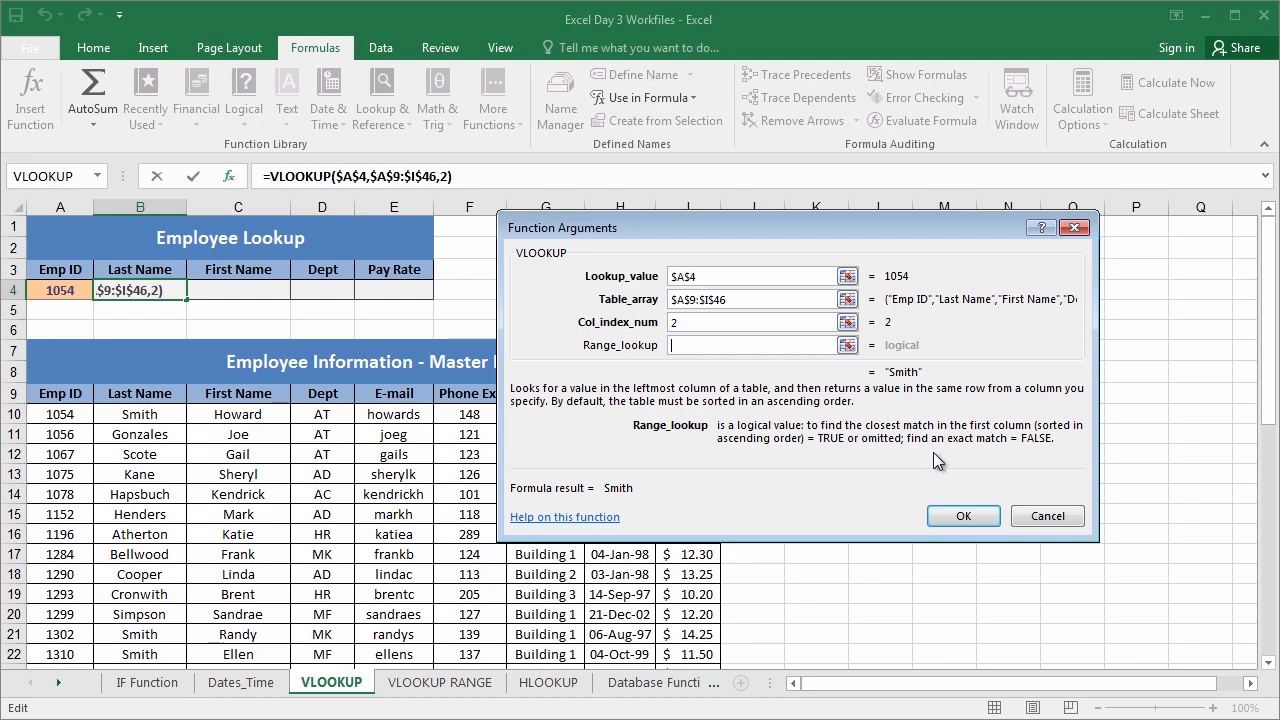
pyautogui.moveTo(904, 427)
pyautogui.mouseDown()
pyautogui.moveTo(1062, 456)
pyautogui.moveTo(1046, 451)
pyautogui.mouseUp()
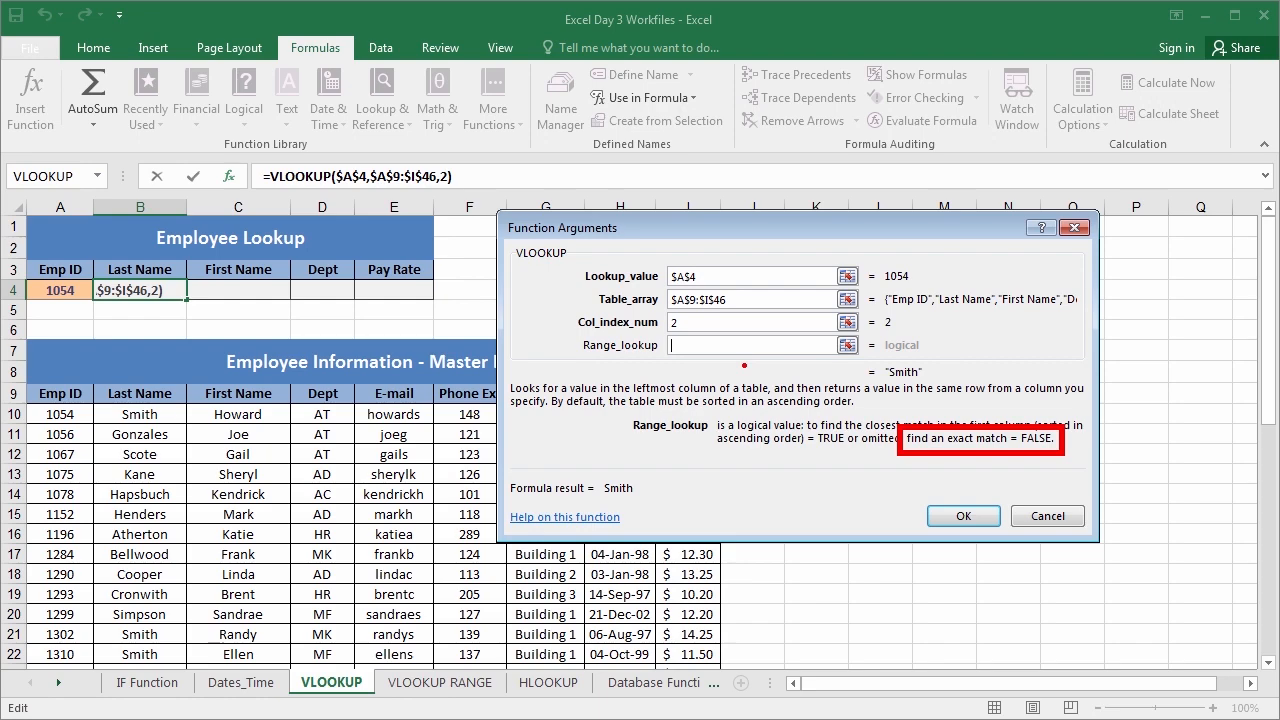
pyautogui.press('Escape')
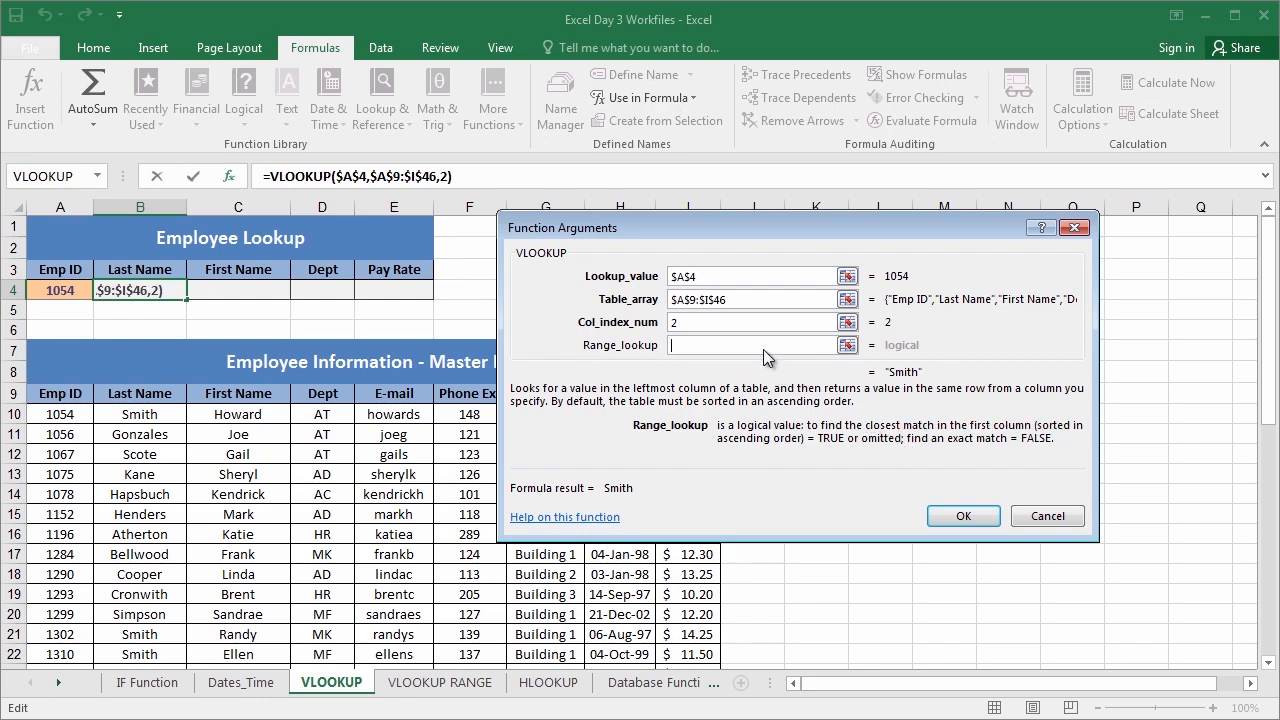
pyautogui.write('0')
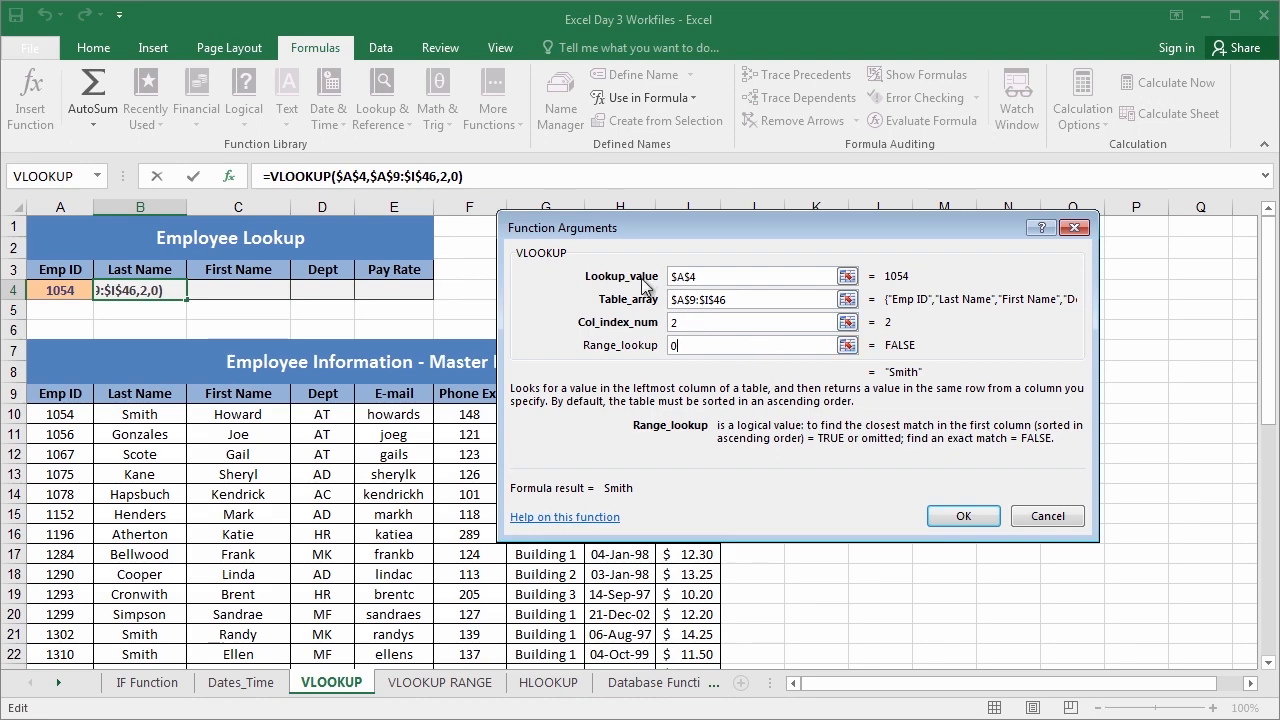
# Check the Lookup_value and Table_array arguments against the master list and confirm the VLOOKUP formula in B4
pyautogui.click(705, 277)
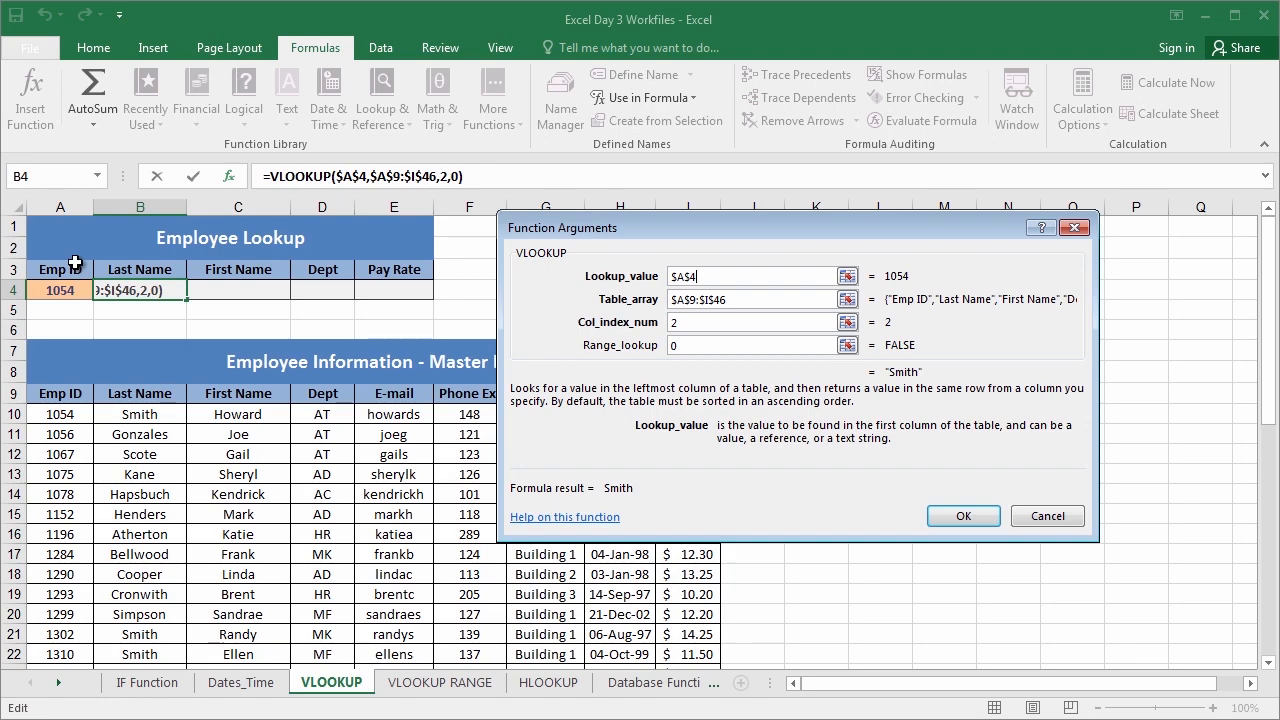
pyautogui.click(758, 300)
pyautogui.scroll(-3, 755, 300)
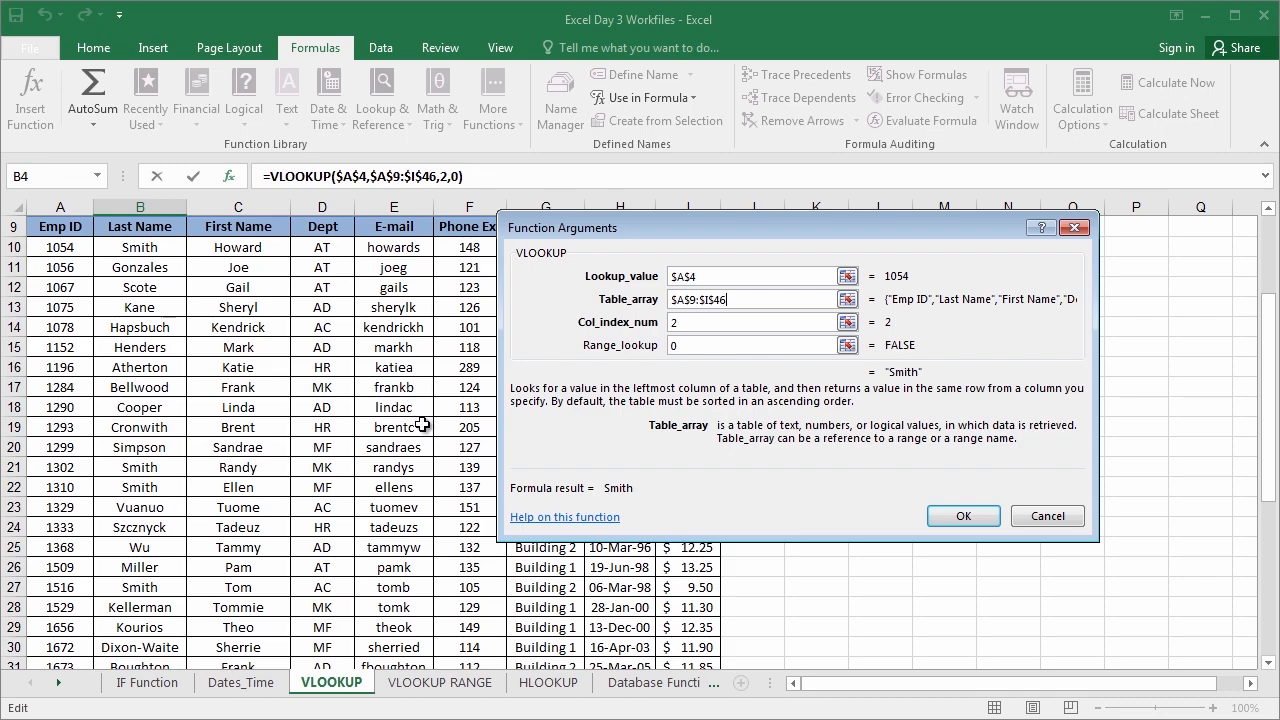
pyautogui.scroll(3, 422, 425)
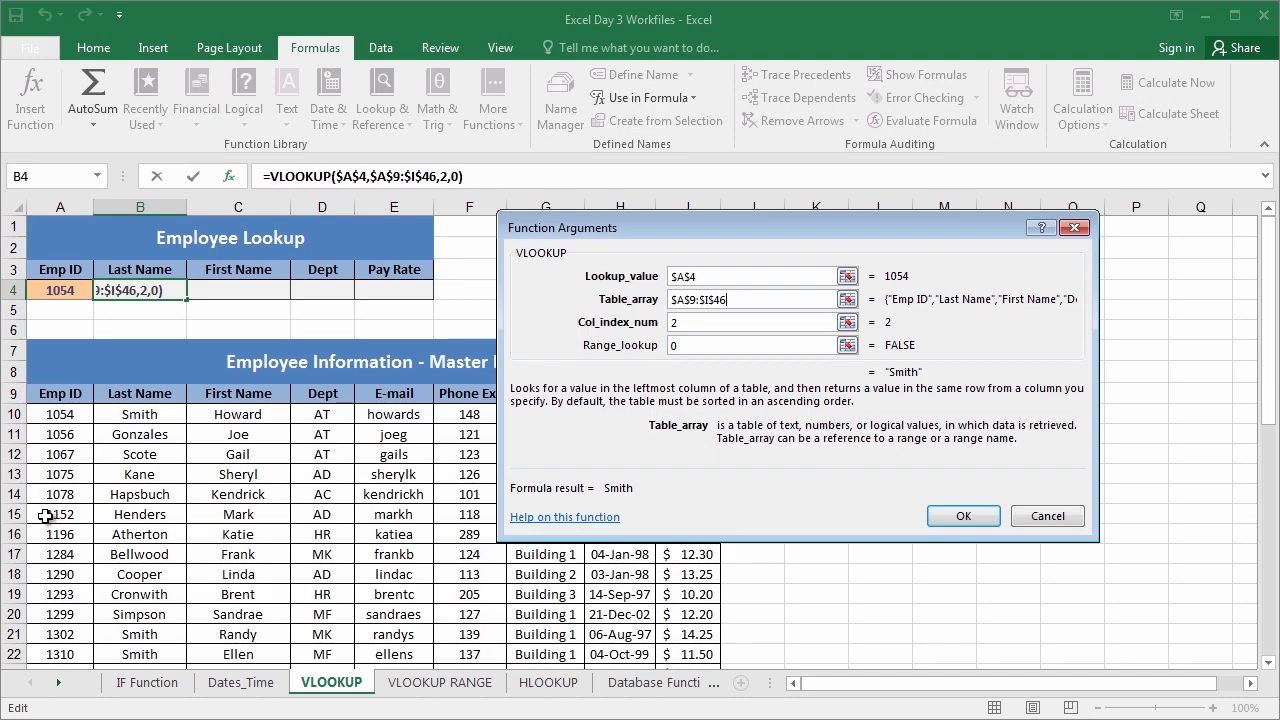
pyautogui.moveTo(595, 226); pyautogui.dragTo(837, 241)
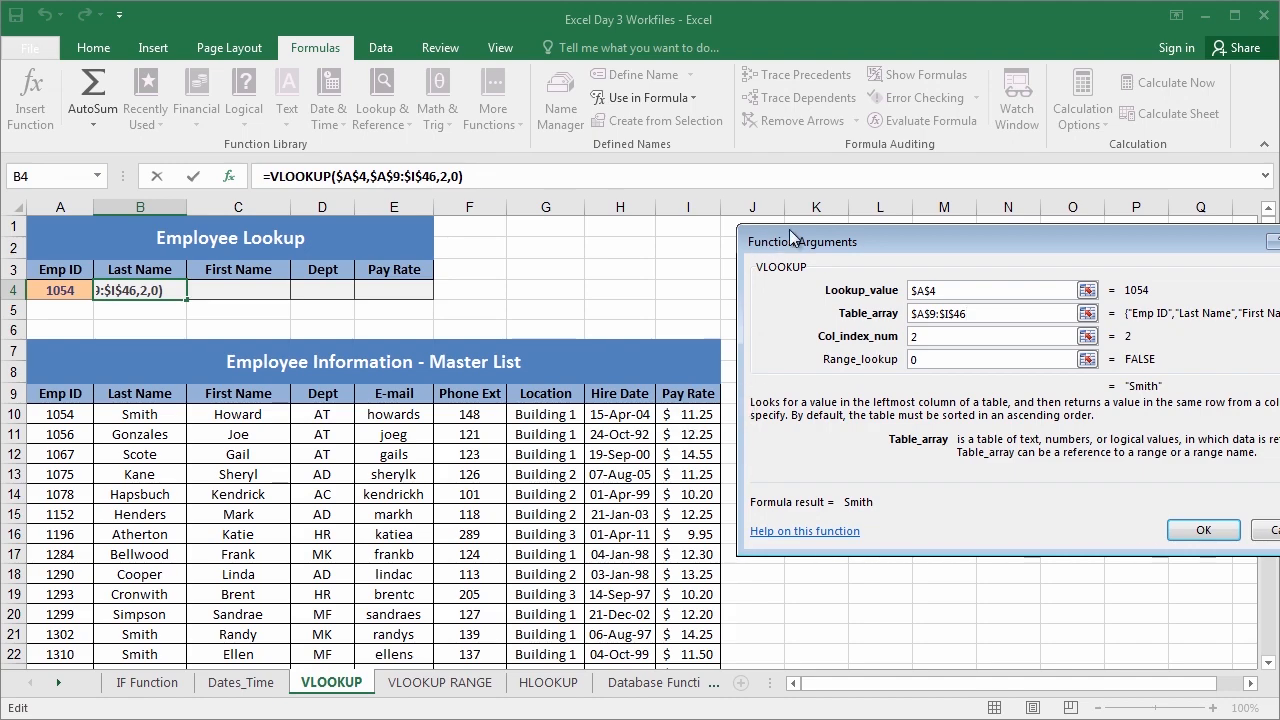
pyautogui.moveTo(791, 232); pyautogui.dragTo(575, 228)
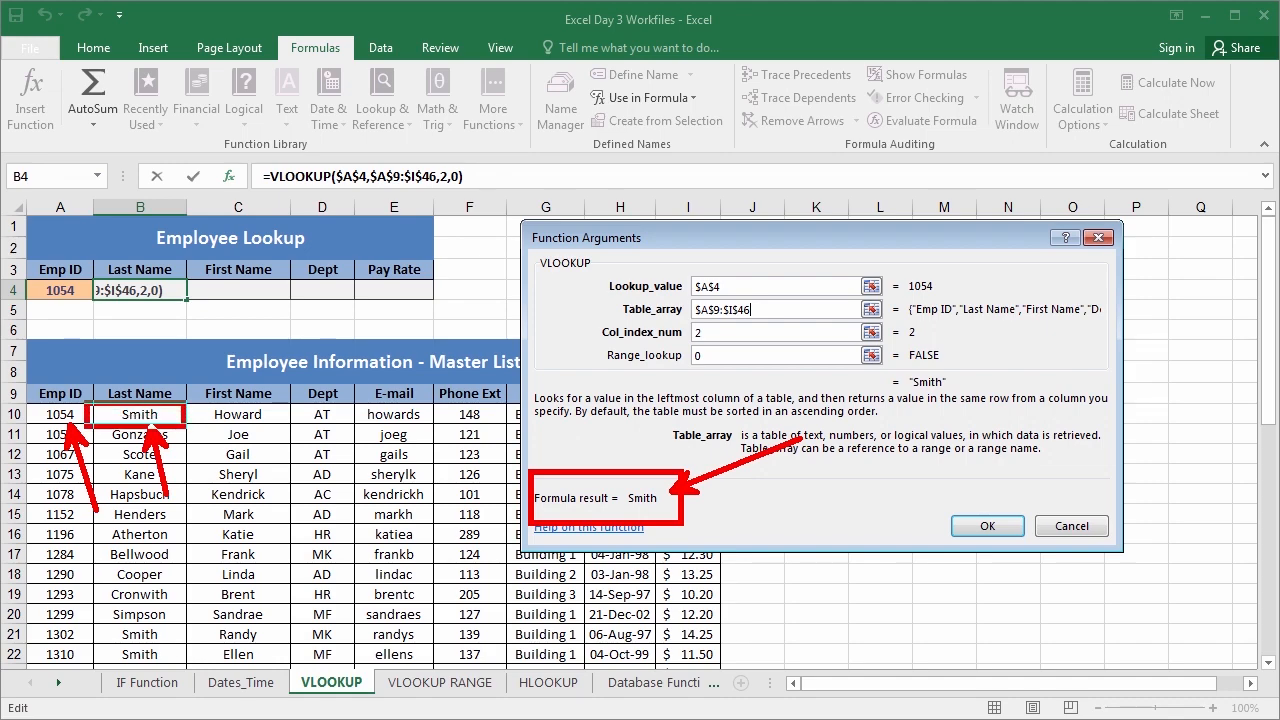
pyautogui.scroll(-3, 593, 442)
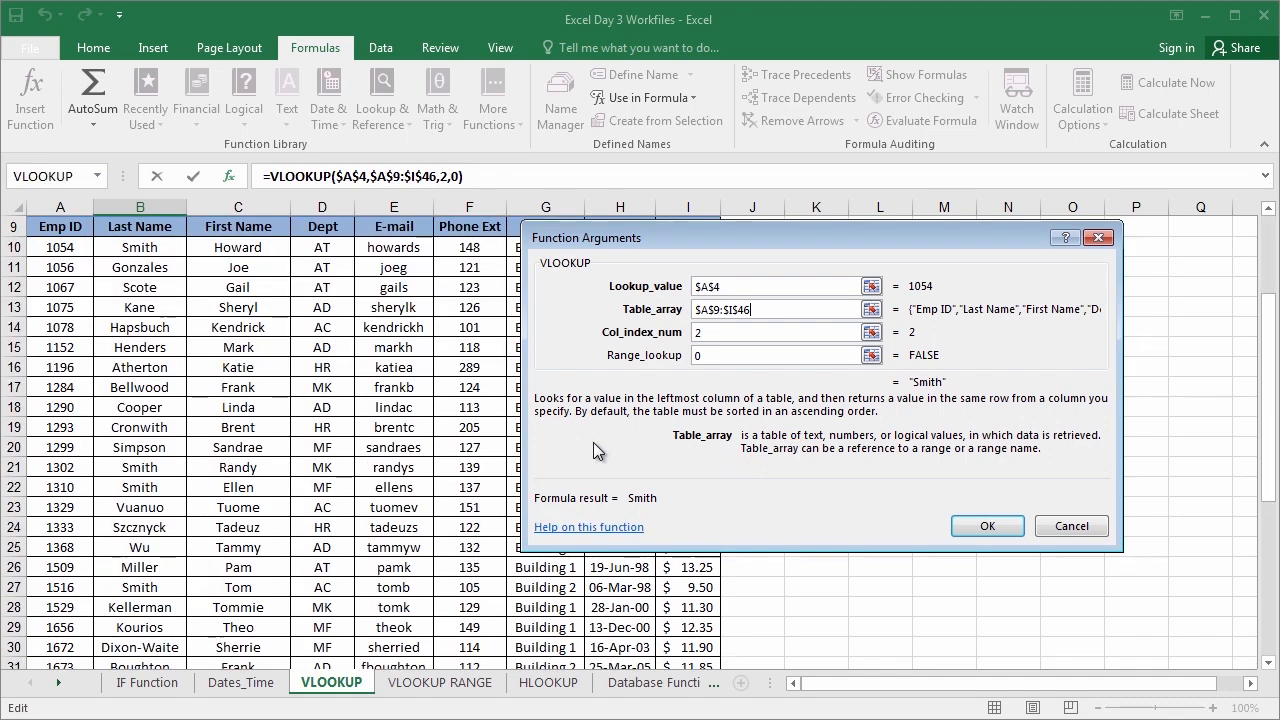
pyautogui.click(983, 526)
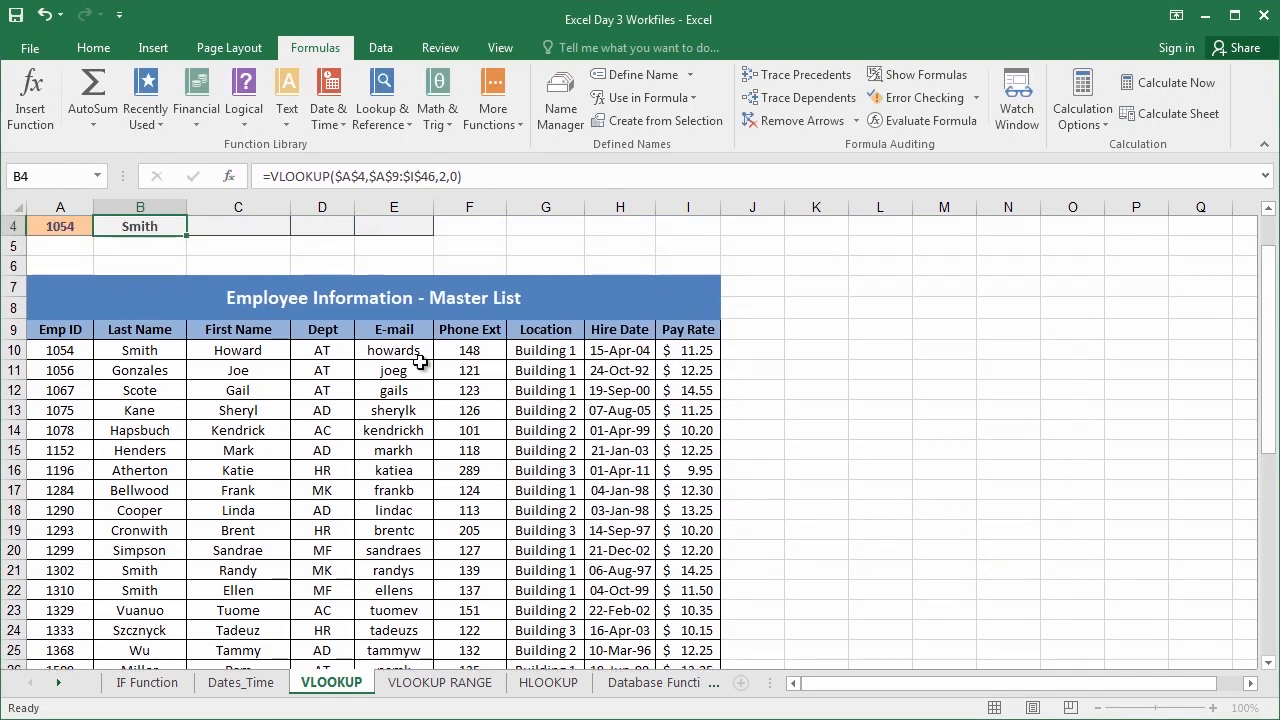
pyautogui.scroll(1, 474, 368)
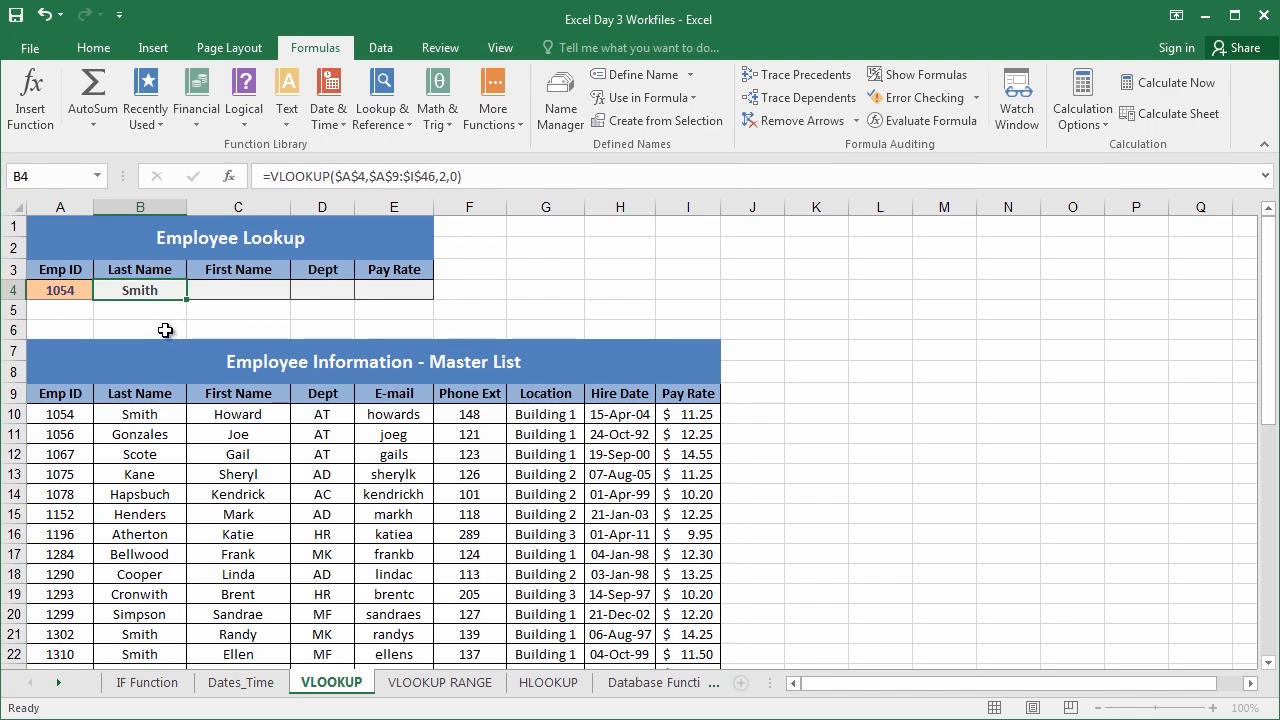
# Reopen the arguments of the VLOOKUP in B4 and review all four against the lookup cell and master list columns
pyautogui.click(34, 100)
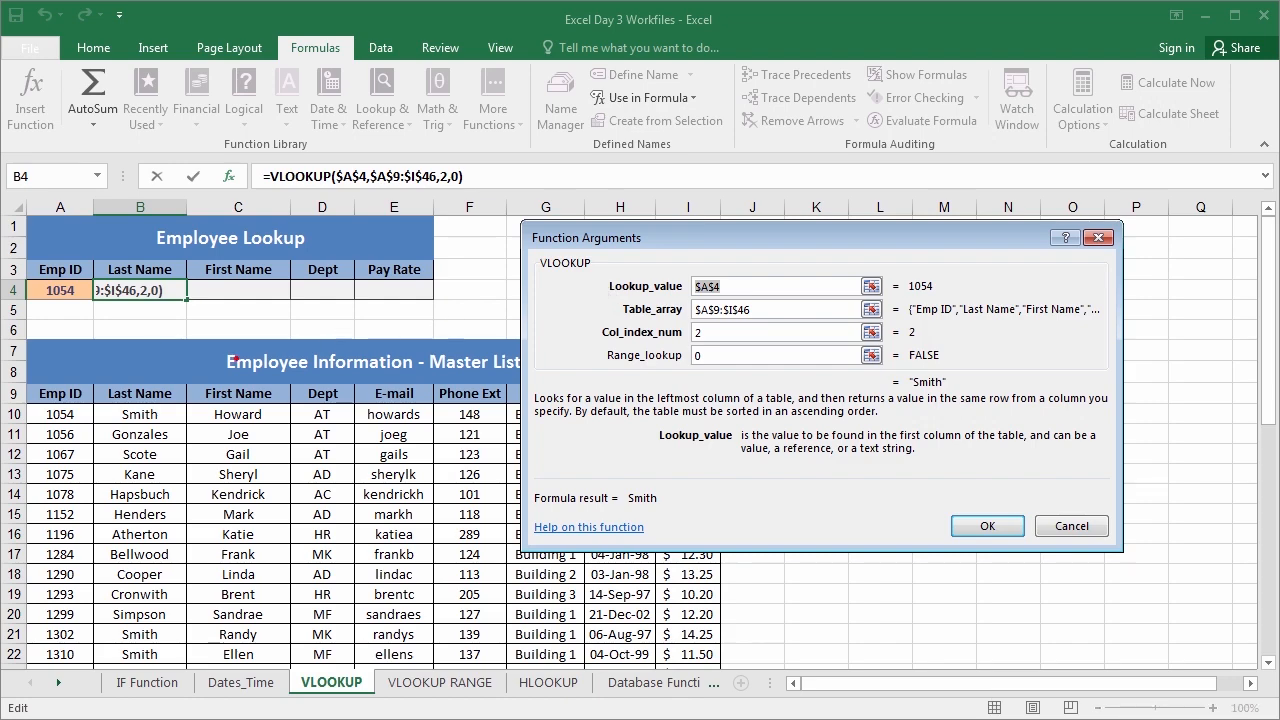
pyautogui.moveTo(71, 304); pyautogui.dragTo(103, 411)
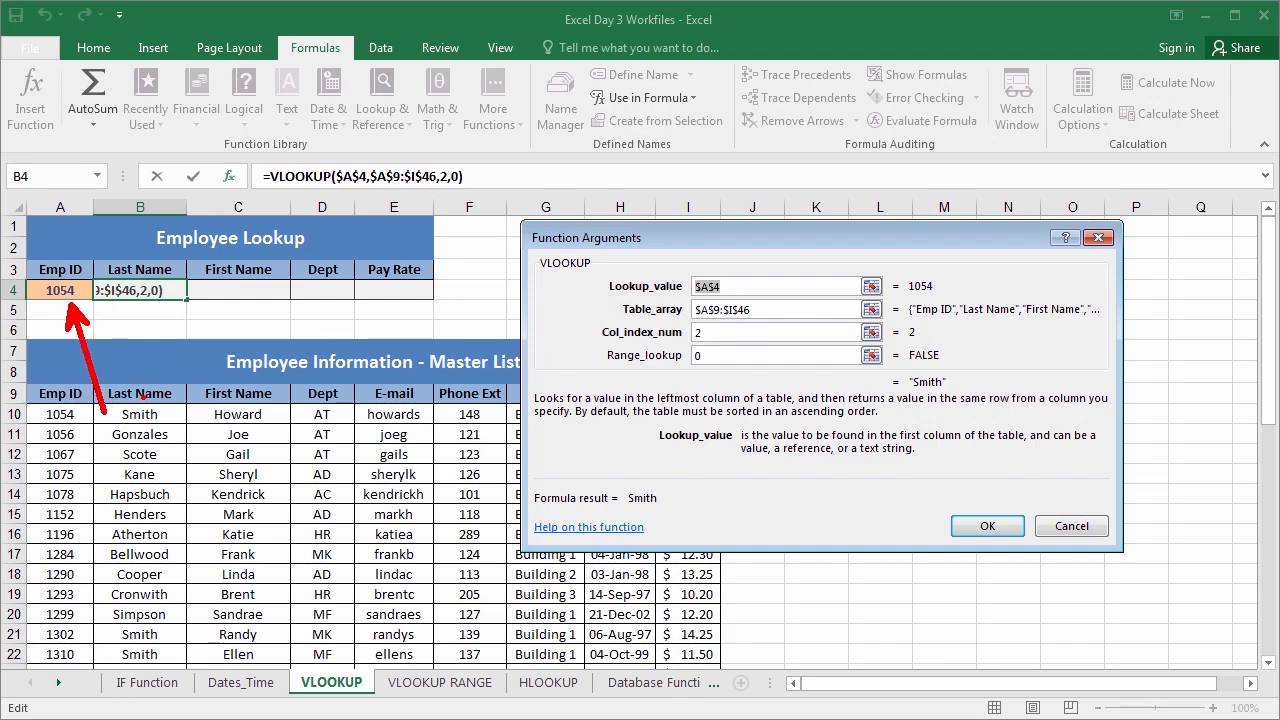
pyautogui.press('e')
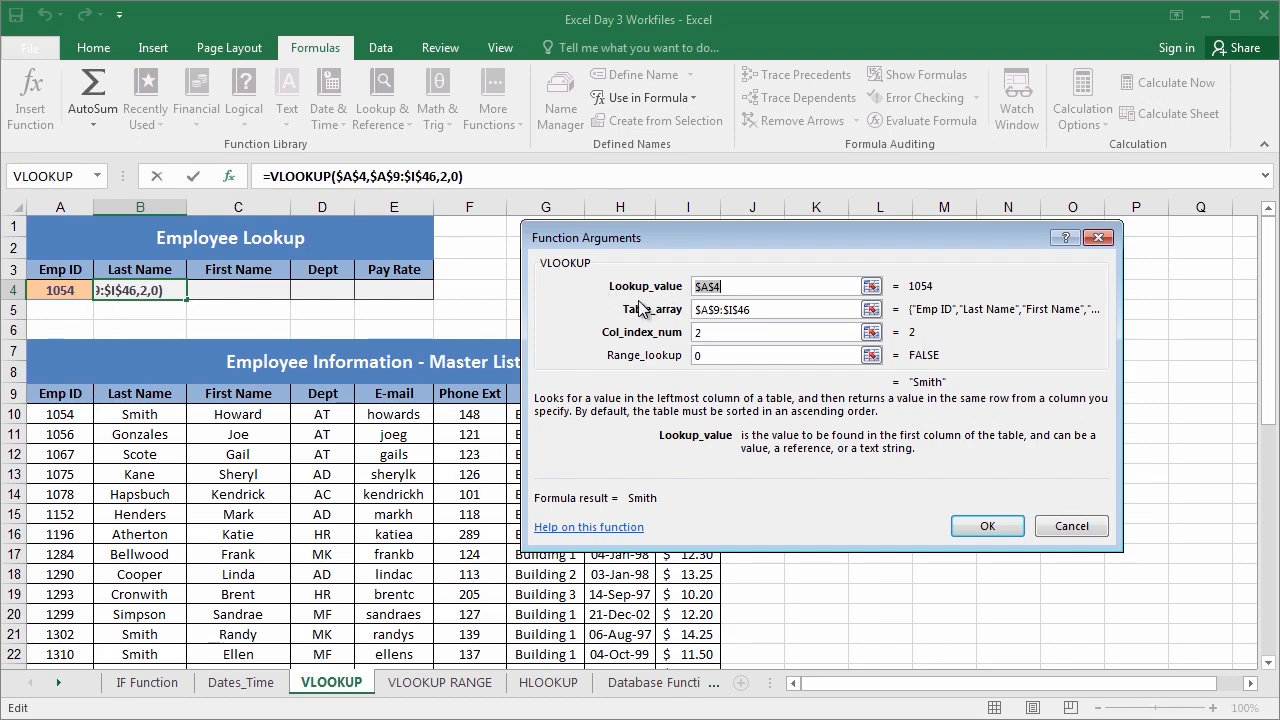
pyautogui.moveTo(603, 318); pyautogui.dragTo(532, 357)
pyautogui.moveTo(35, 379)
pyautogui.mouseDown()
pyautogui.moveTo(144, 444)
pyautogui.moveTo(586, 582)
pyautogui.moveTo(722, 660)
pyautogui.mouseUp()
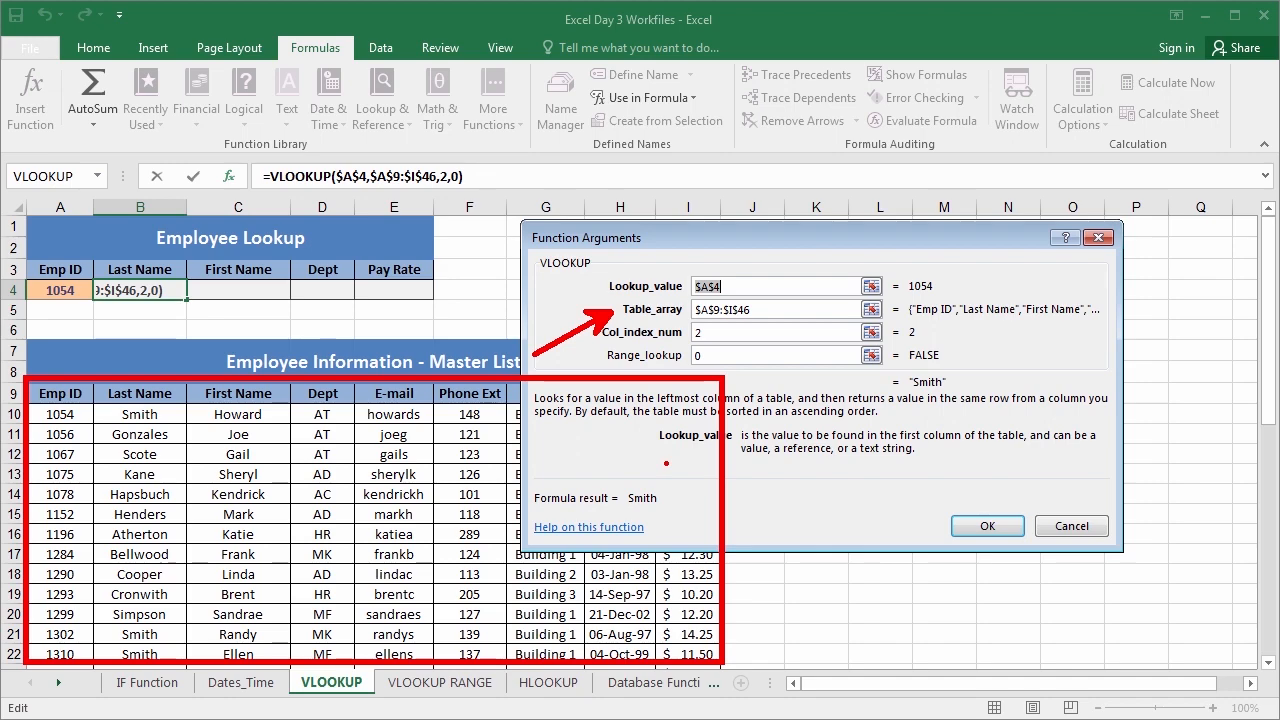
pyautogui.press('e')
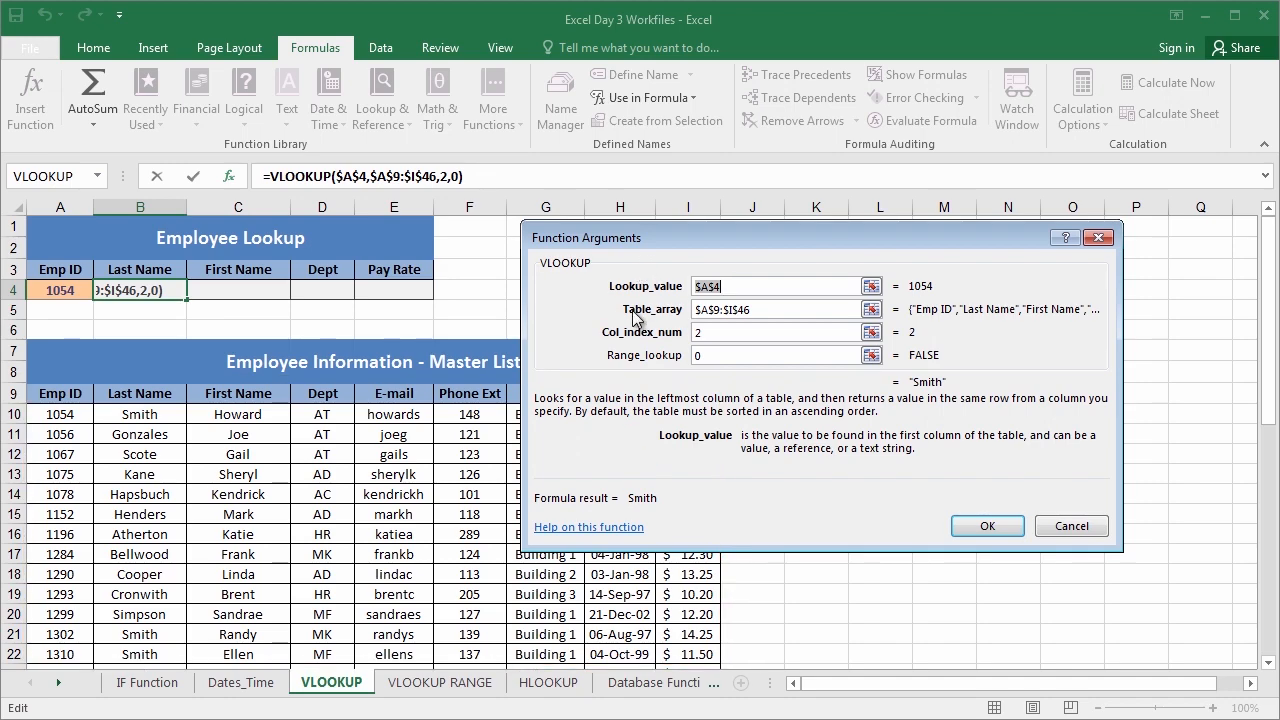
pyautogui.moveTo(598, 332); pyautogui.dragTo(490, 382)
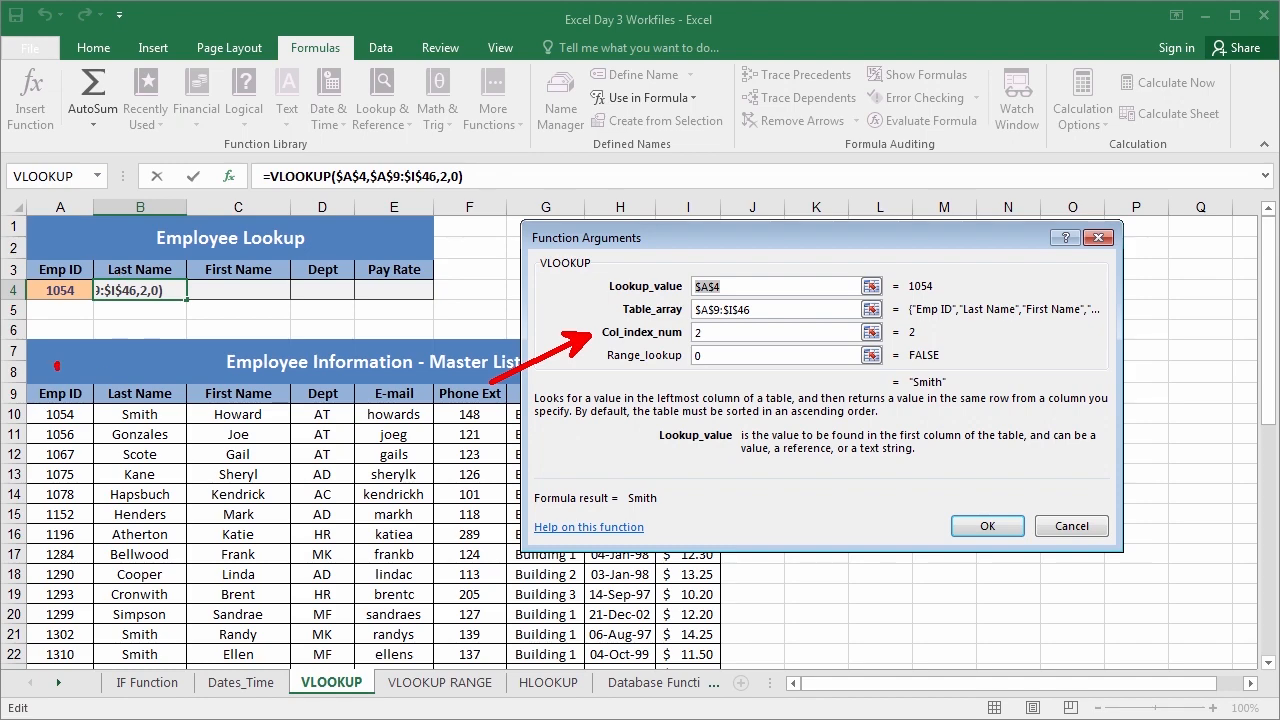
pyautogui.moveTo(110, 364); pyautogui.dragTo(130, 366)
pyautogui.press('Escape')
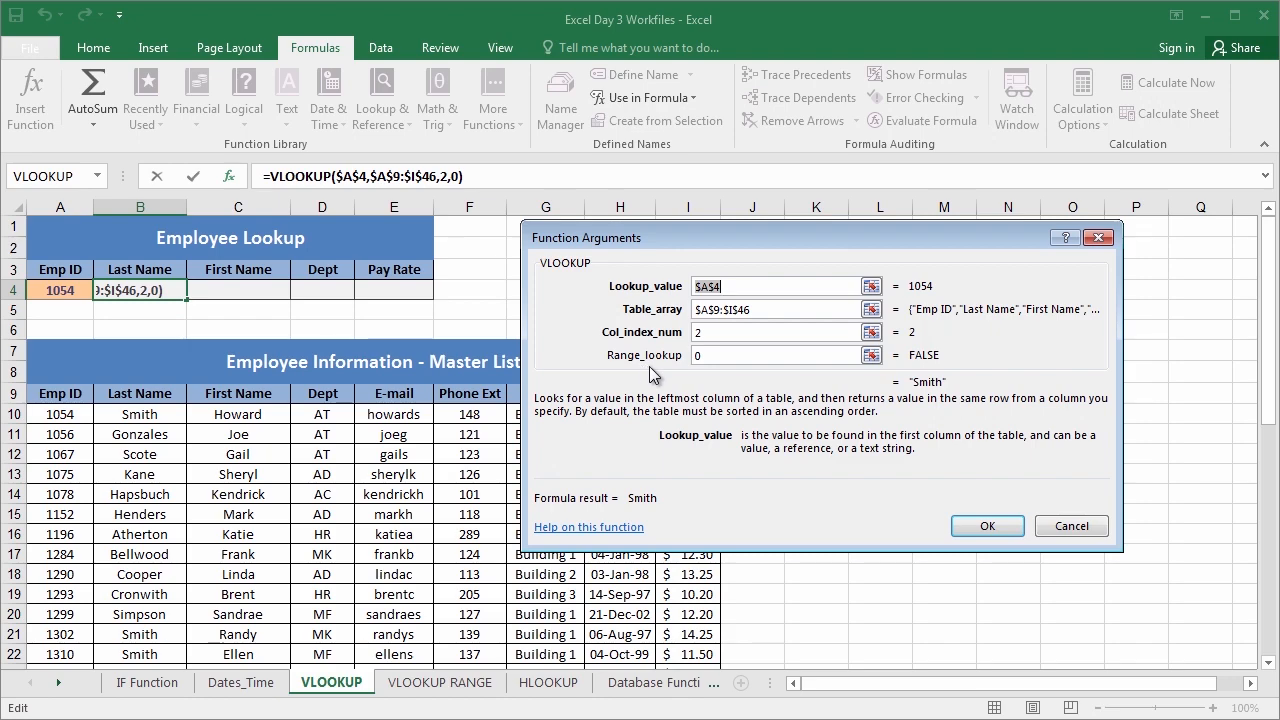
pyautogui.click(716, 360)
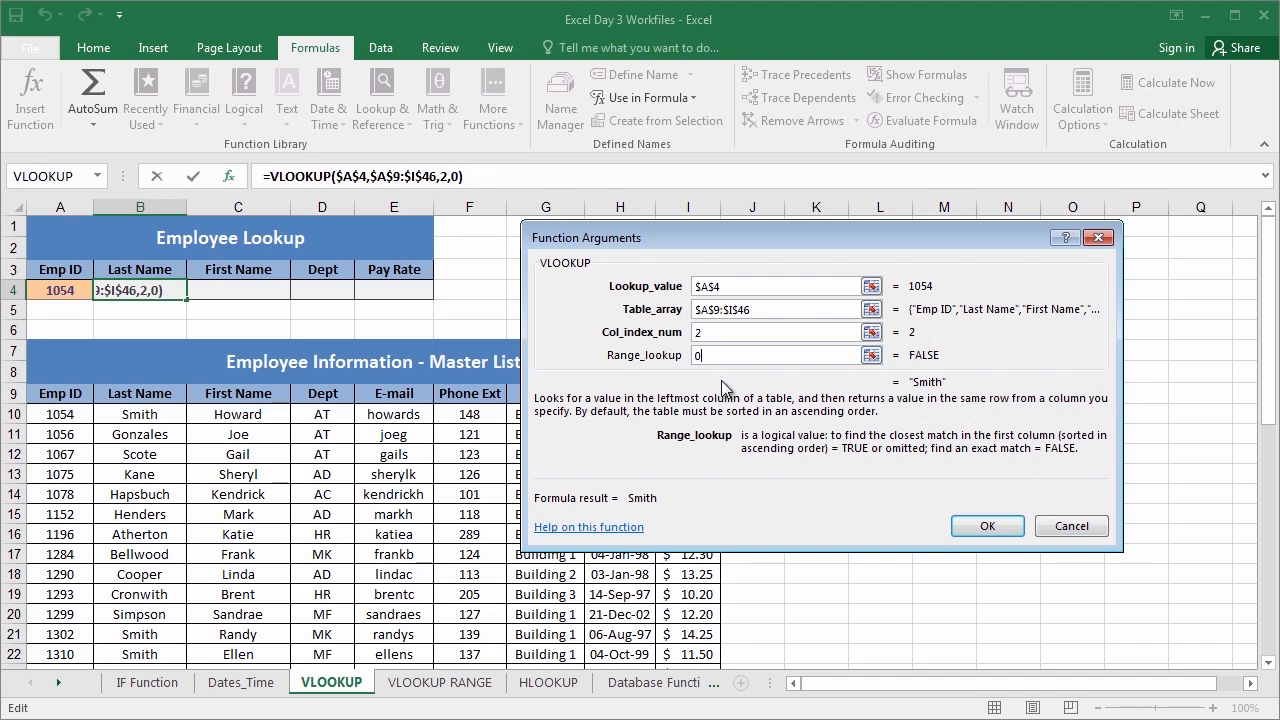
pyautogui.click(967, 525)
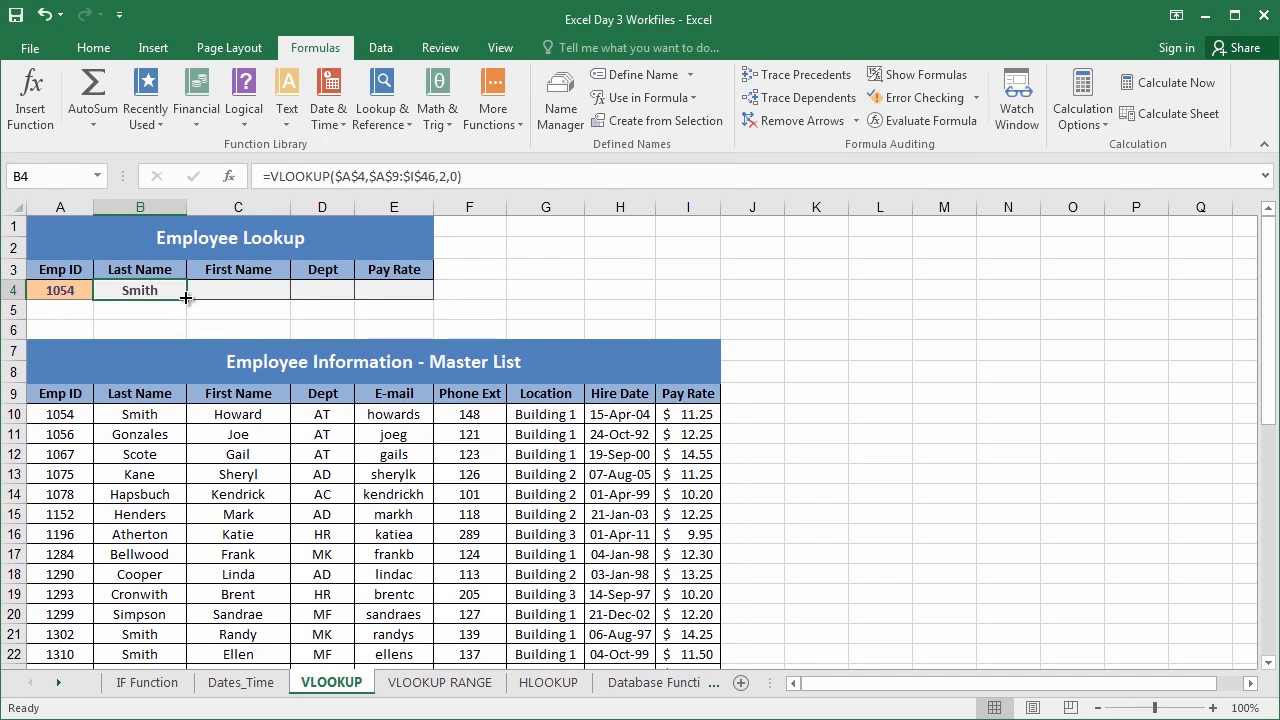
# Fill the VLOOKUP formula from B4 across the First Name, Dept and Pay Rate cells to E4
pyautogui.moveTo(185, 297); pyautogui.dragTo(438, 305)
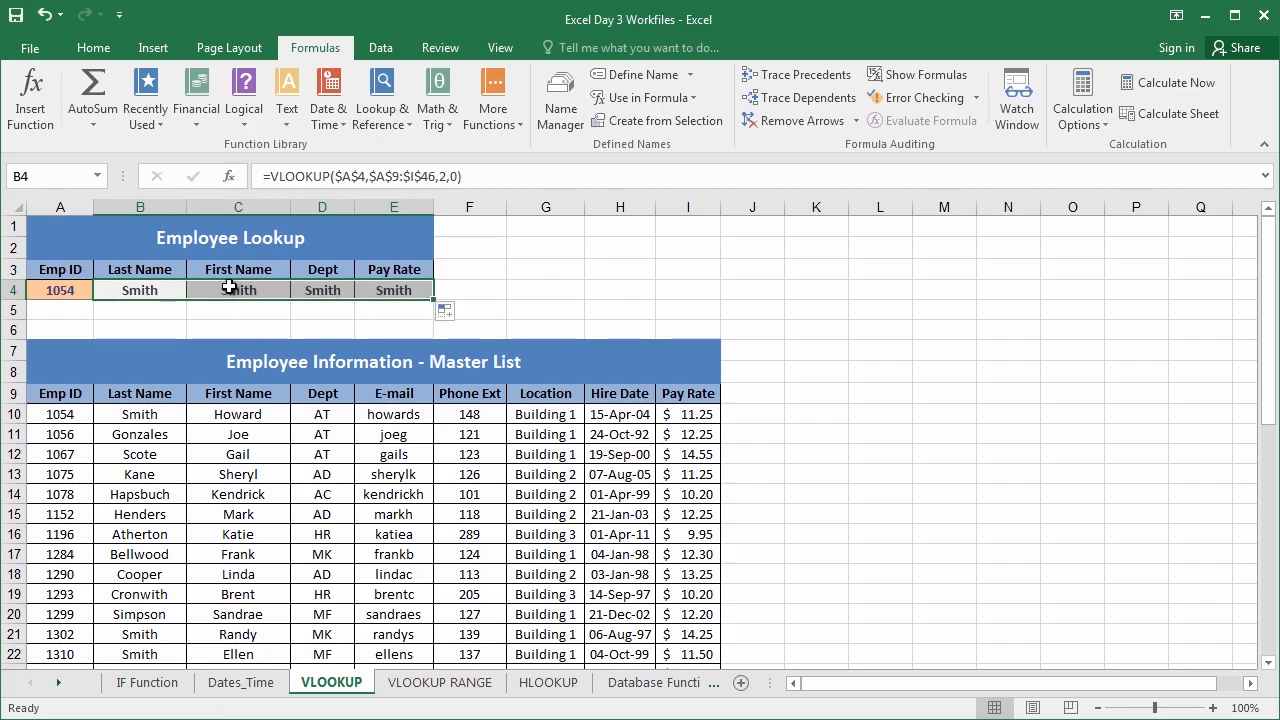
pyautogui.click(165, 288)
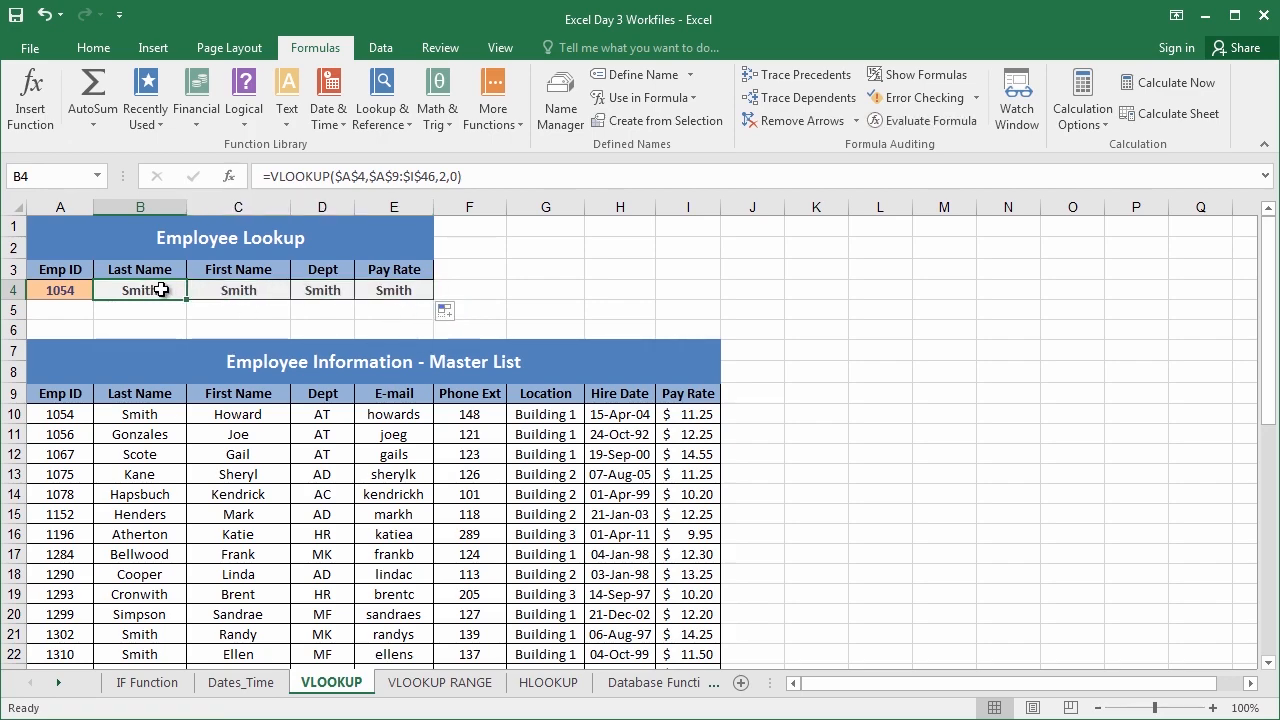
# Edit the VLOOKUP arguments in the First Name cell C4, setting Col_index_num to 3
pyautogui.click(230, 288)
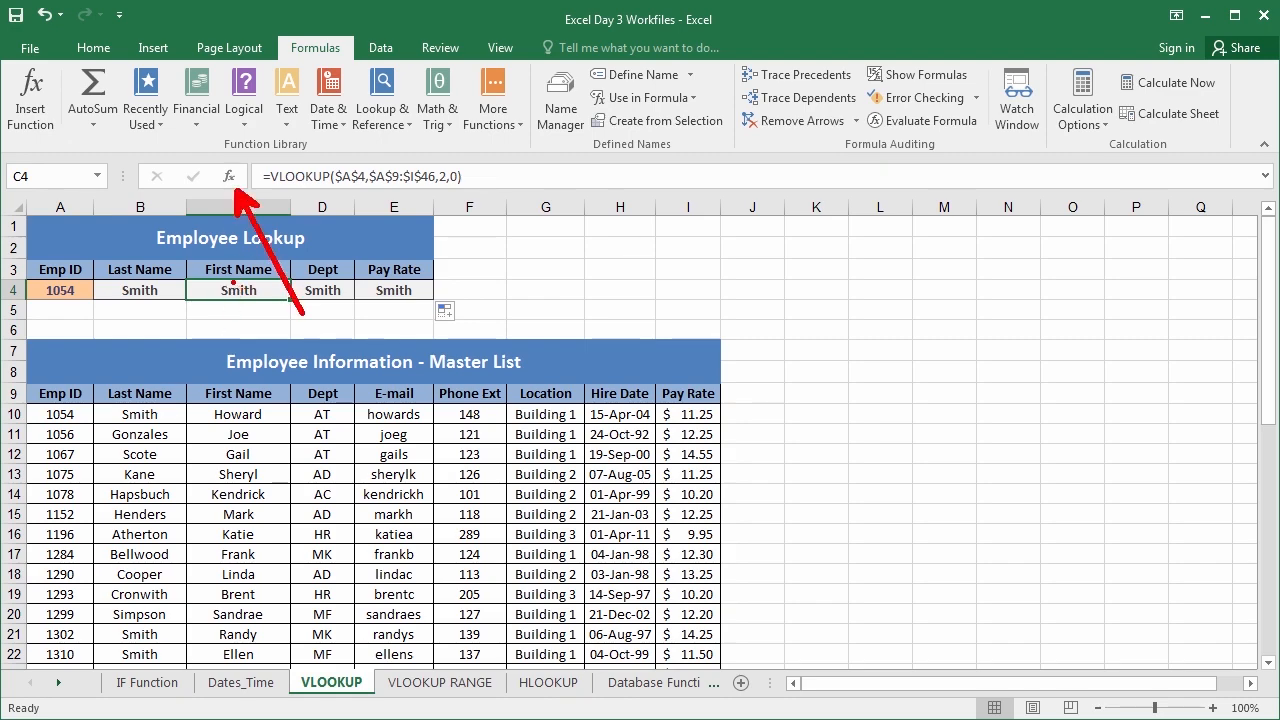
pyautogui.click(224, 180)
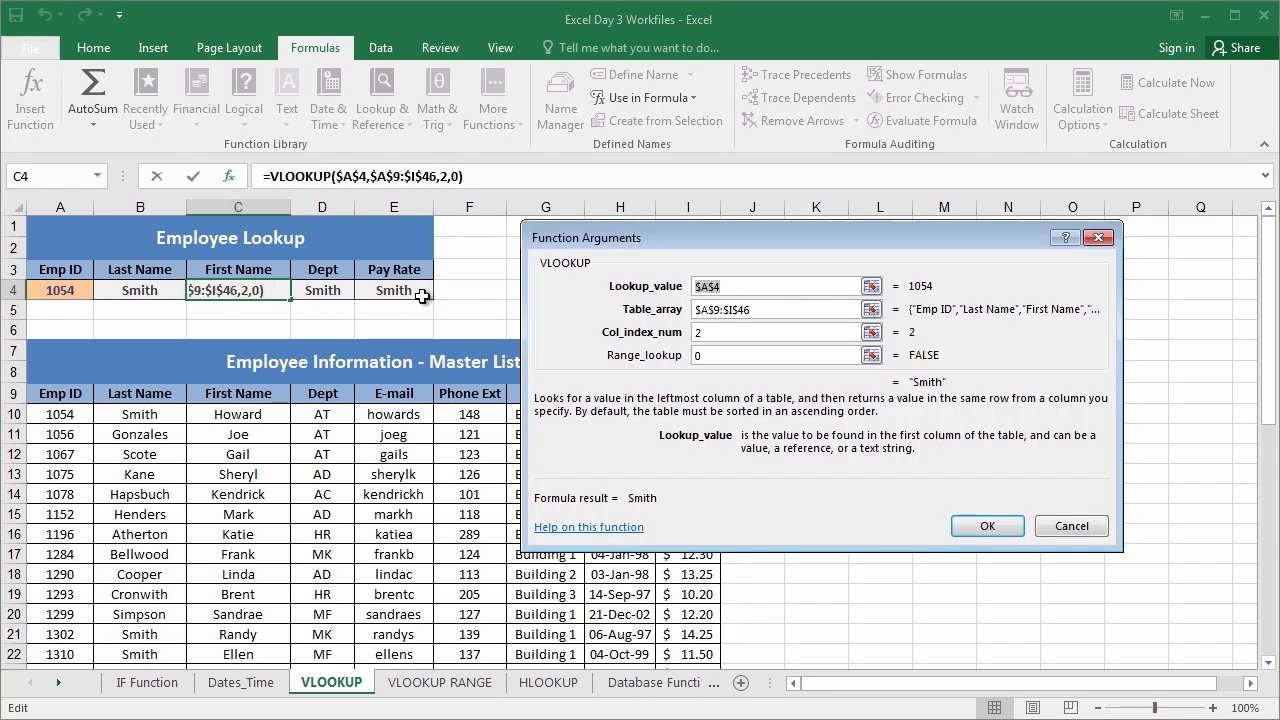
pyautogui.moveTo(660, 233); pyautogui.dragTo(577, 223)
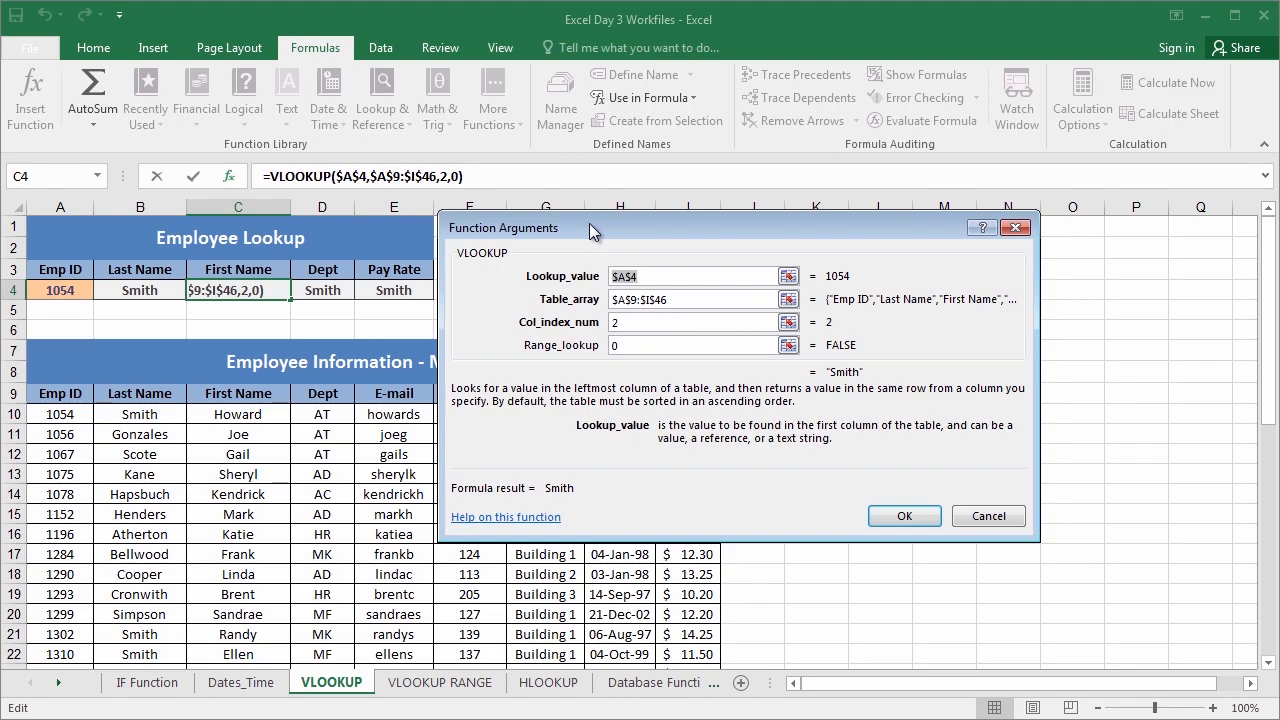
pyautogui.click(641, 323)
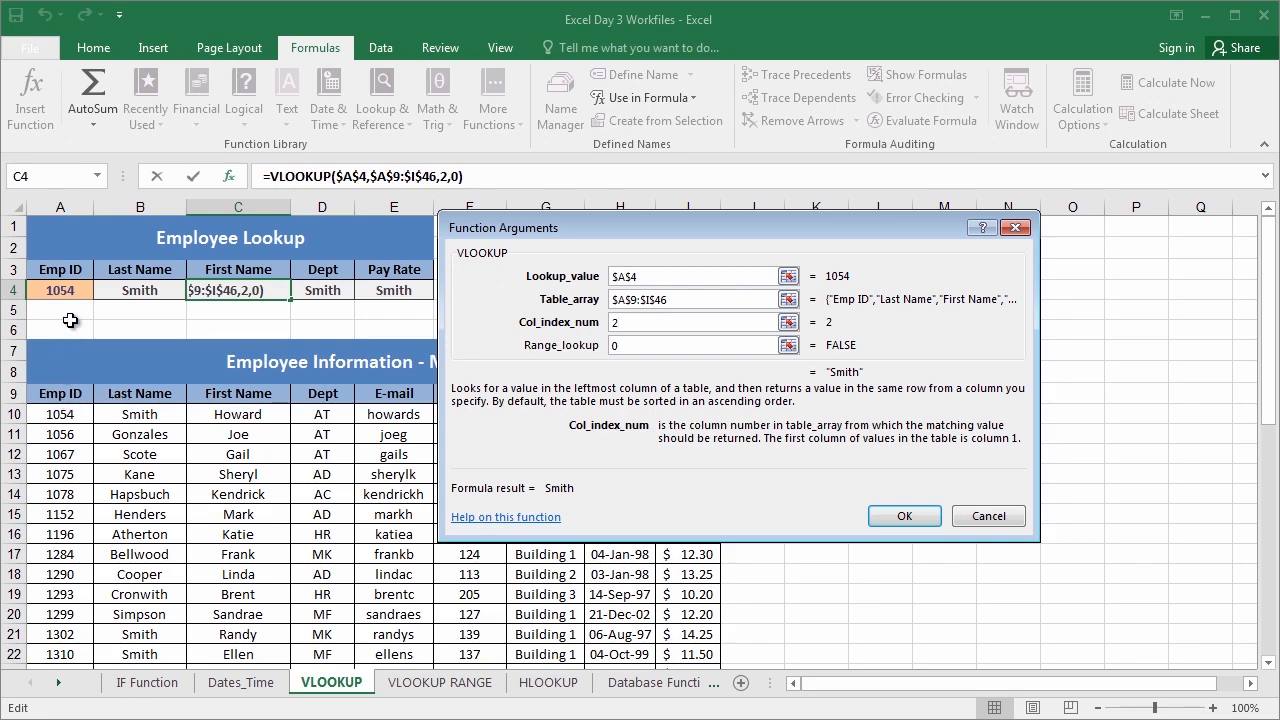
pyautogui.hotkey('ctrl', '2')
pyautogui.moveTo(59, 353); pyautogui.dragTo(60, 375)
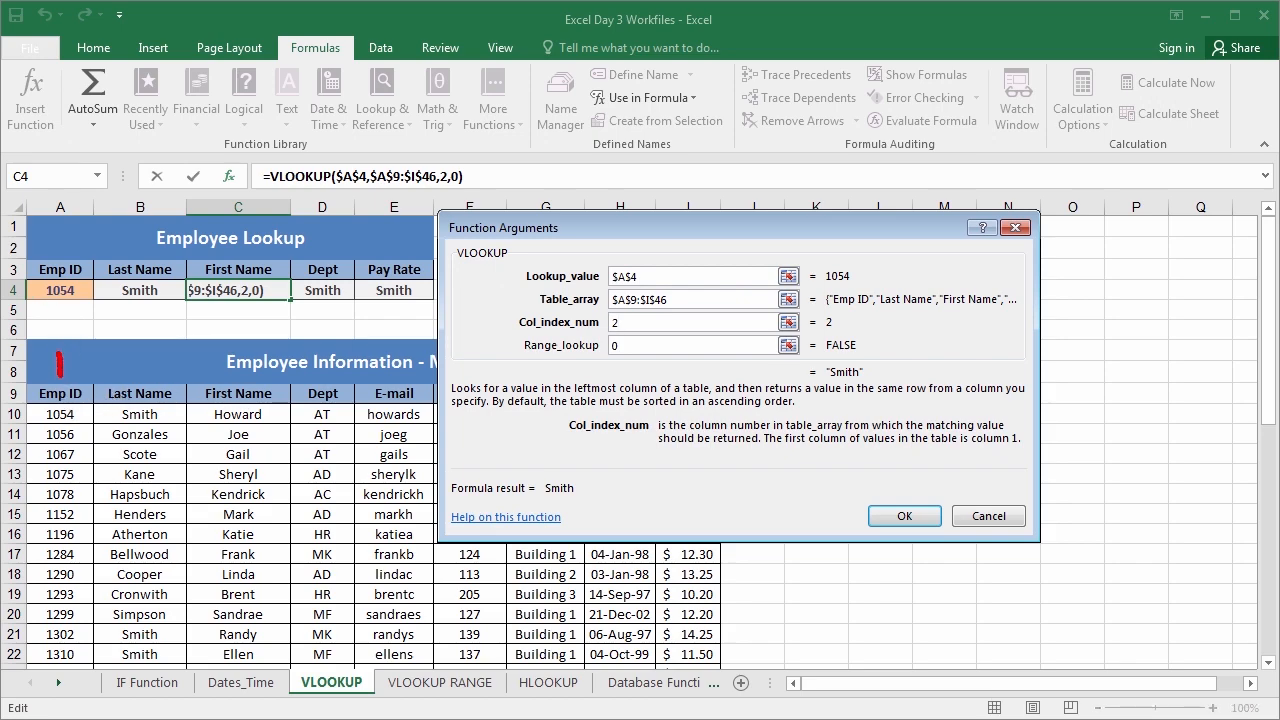
pyautogui.moveTo(124, 351); pyautogui.dragTo(132, 370)
pyautogui.moveTo(211, 350)
pyautogui.mouseDown()
pyautogui.moveTo(237, 365)
pyautogui.moveTo(212, 388)
pyautogui.mouseUp()
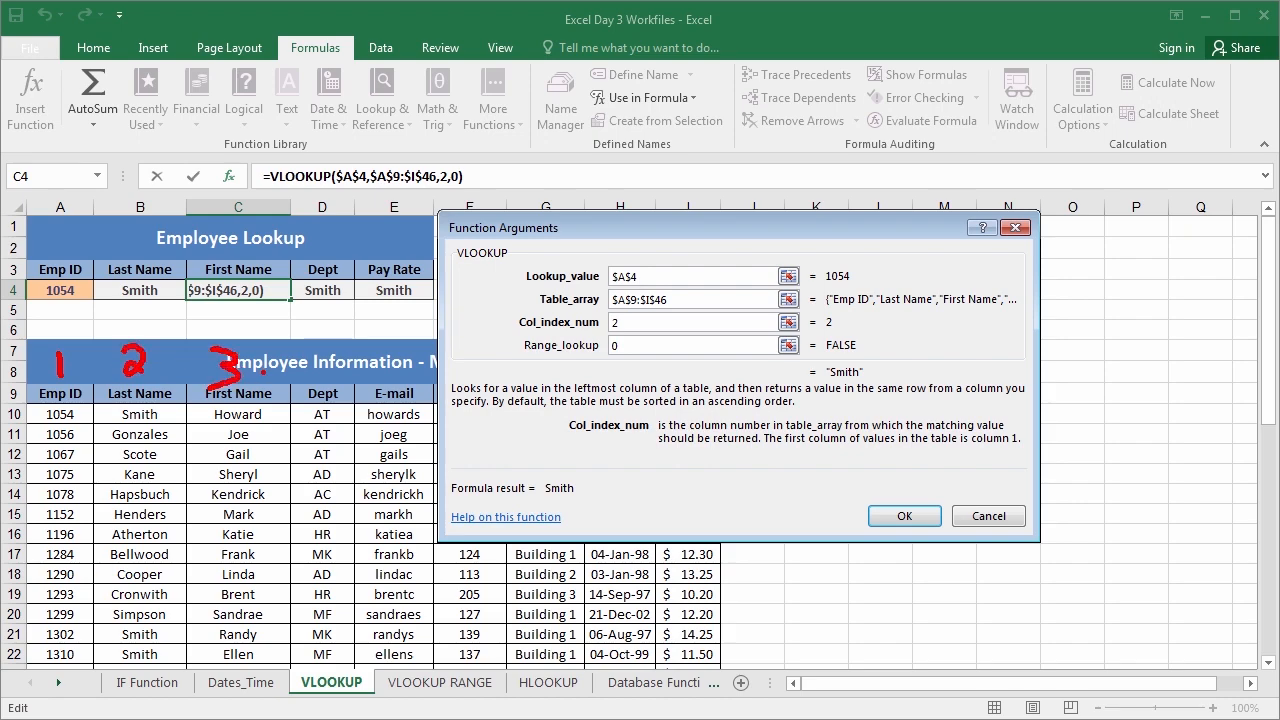
pyautogui.press('Escape')
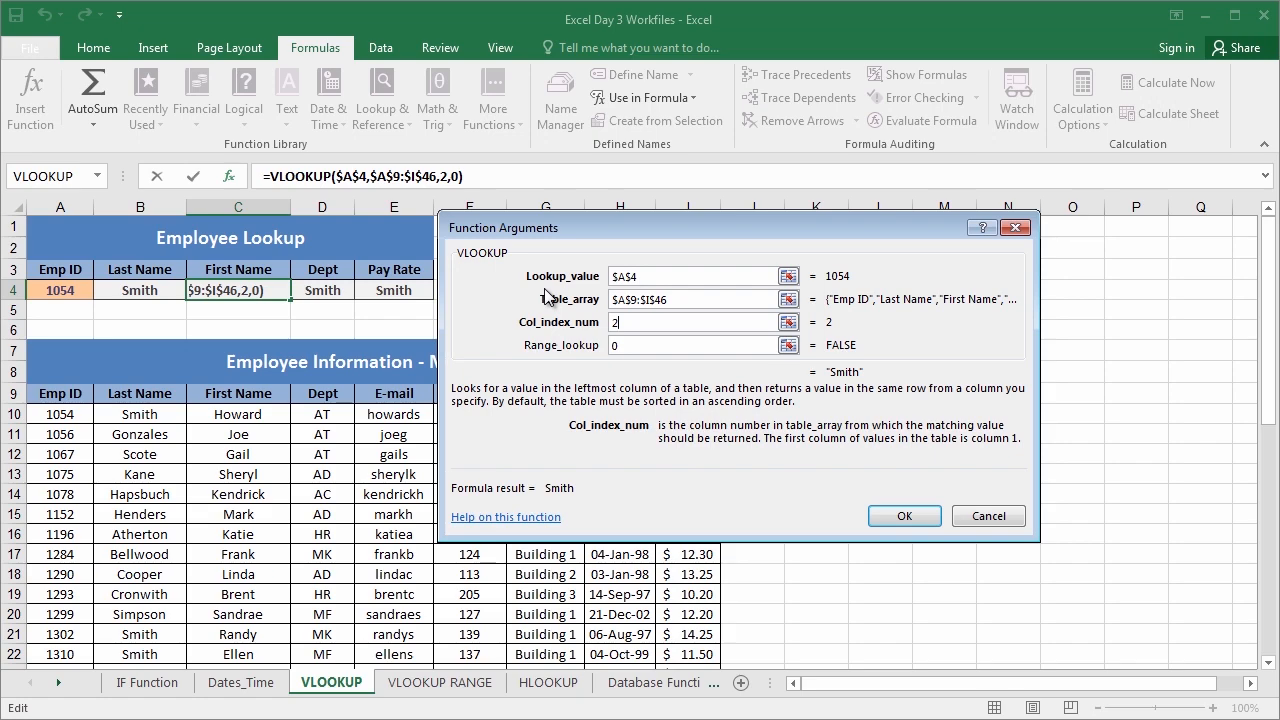
pyautogui.press('BackSpace')
pyautogui.write('3')
pyautogui.click(903, 517)
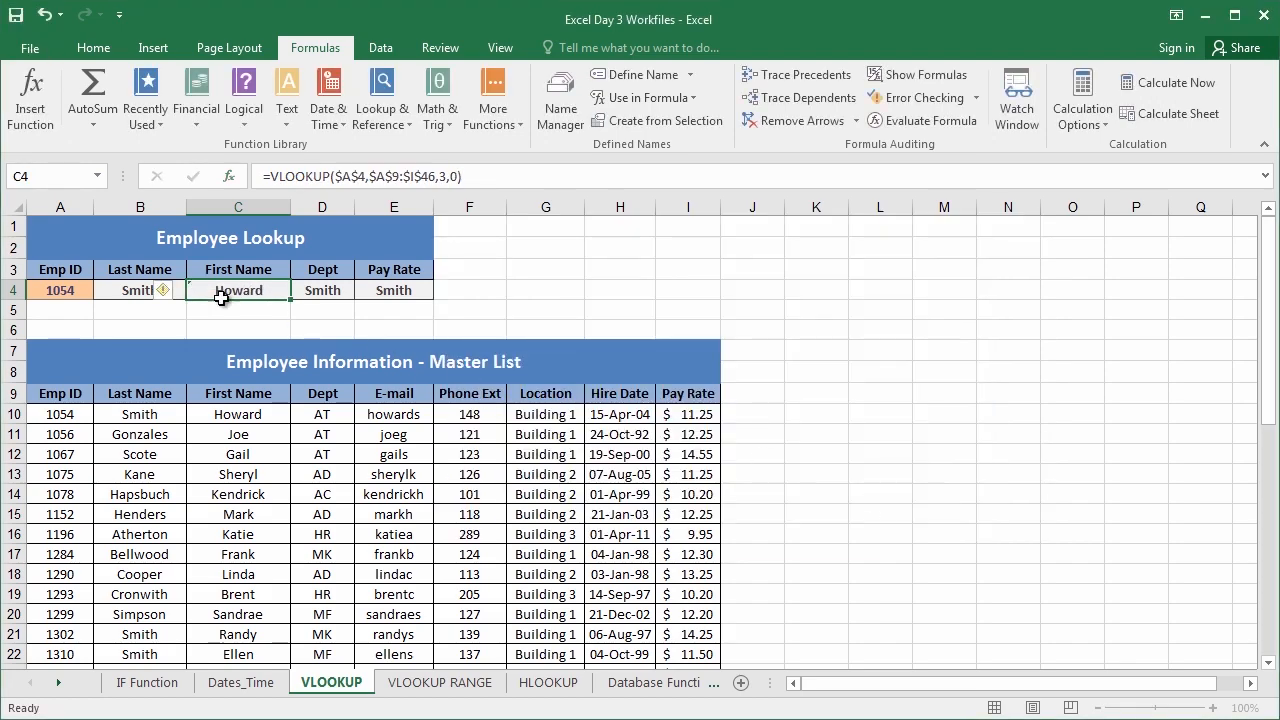
# Edit the VLOOKUP arguments in the Dept cell D4, setting Col_index_num to 4
pyautogui.click(312, 292)
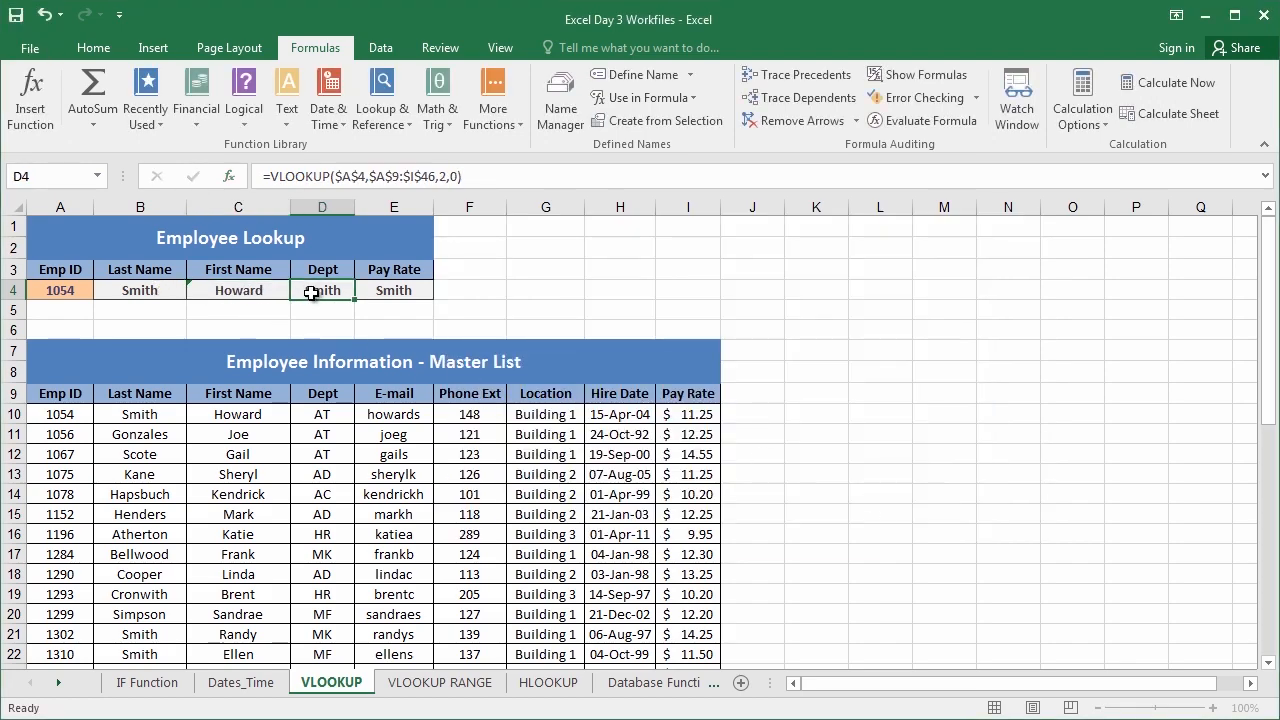
pyautogui.click(229, 176)
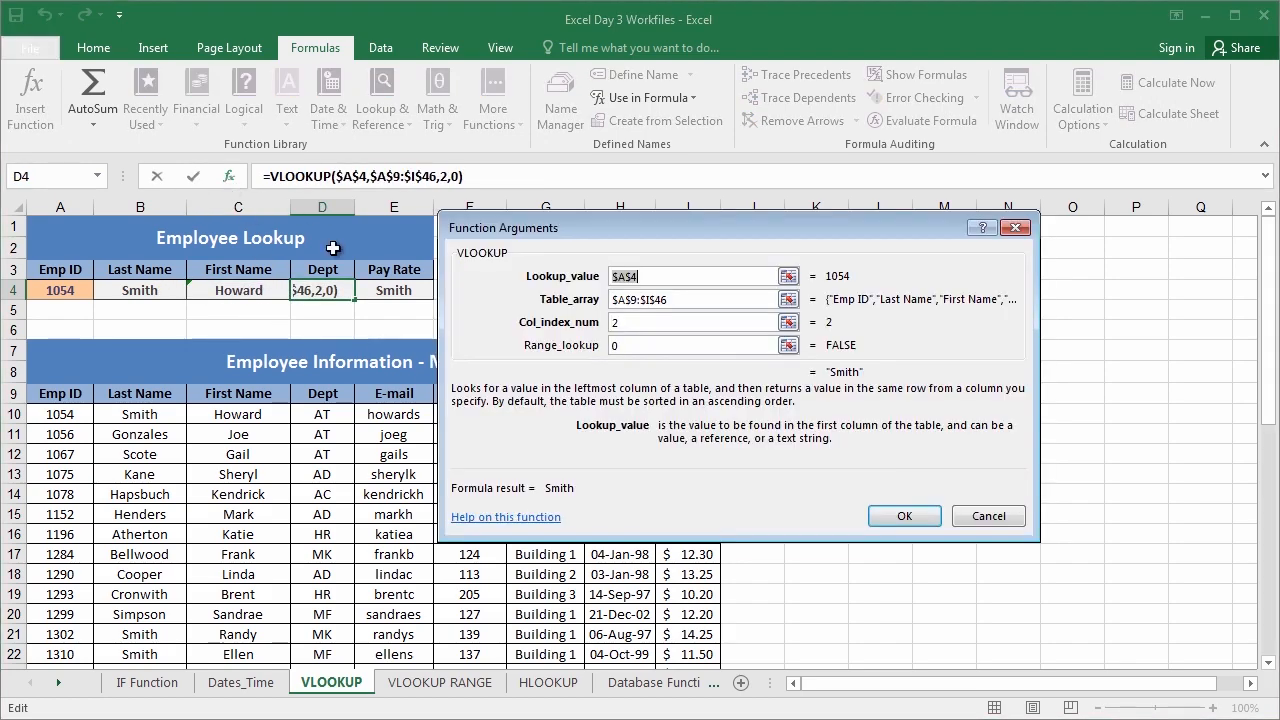
pyautogui.click(640, 322)
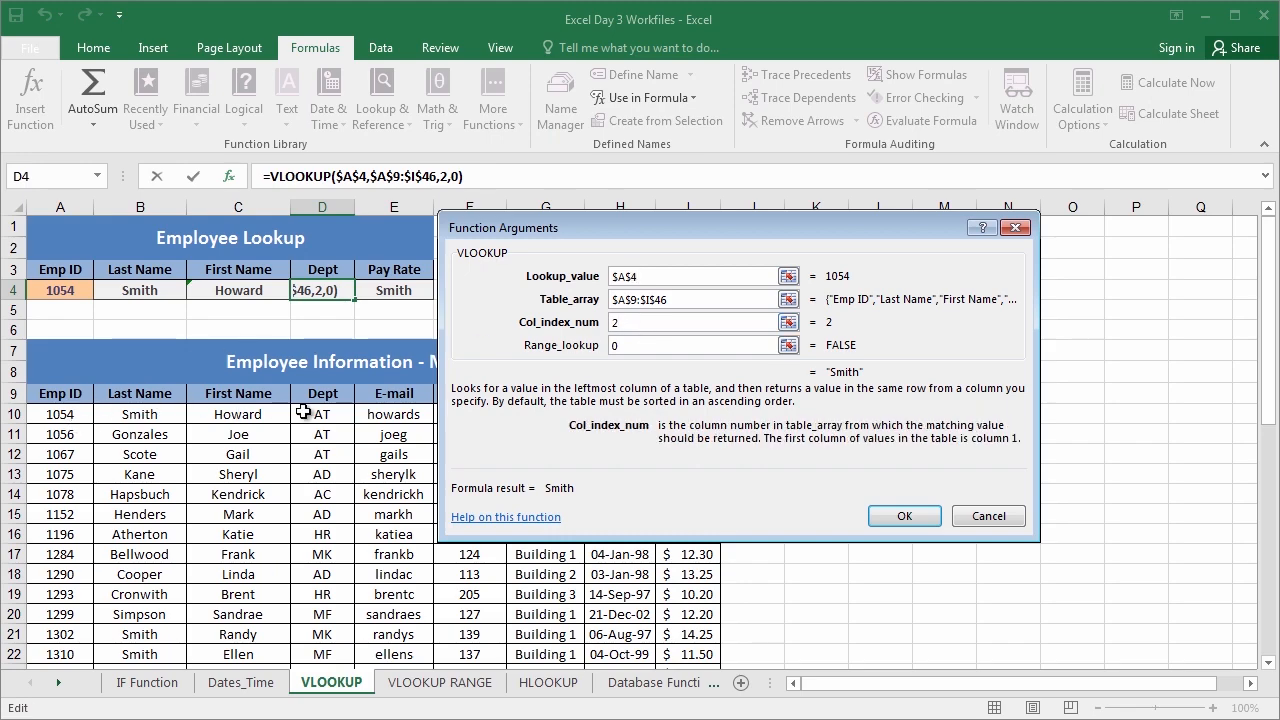
pyautogui.press('BackSpace')
pyautogui.write('4')
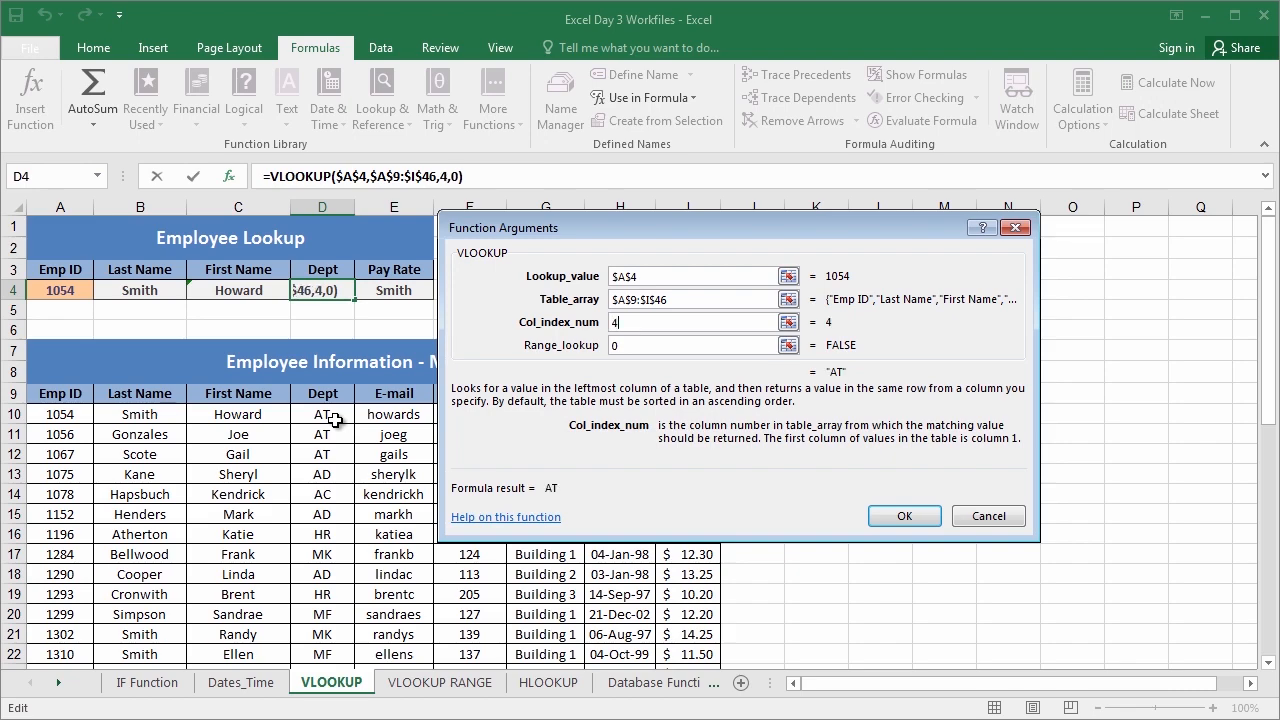
pyautogui.click(910, 522)
# Set Col_index_num to 9 in the VLOOKUP of the Pay Rate cell E4 and apply the Accounting number format to the cell
pyautogui.click(406, 290)
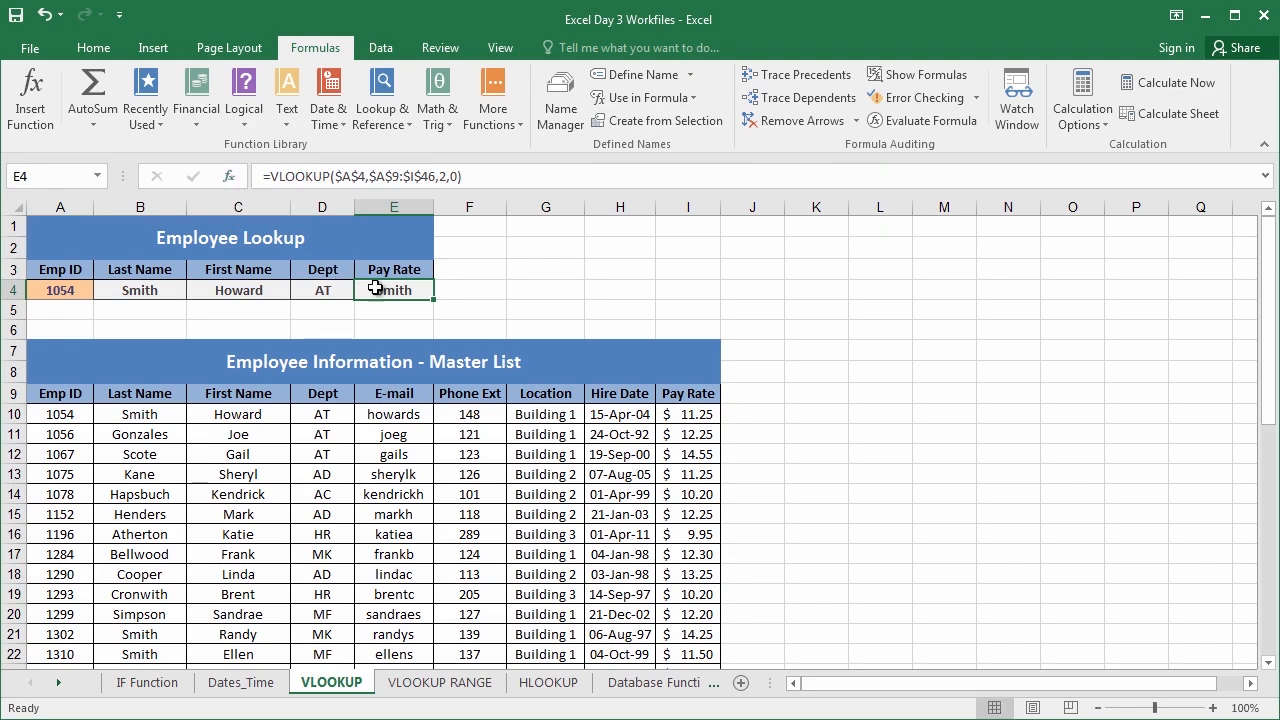
pyautogui.click(228, 177)
pyautogui.moveTo(625, 228); pyautogui.dragTo(637, 25)
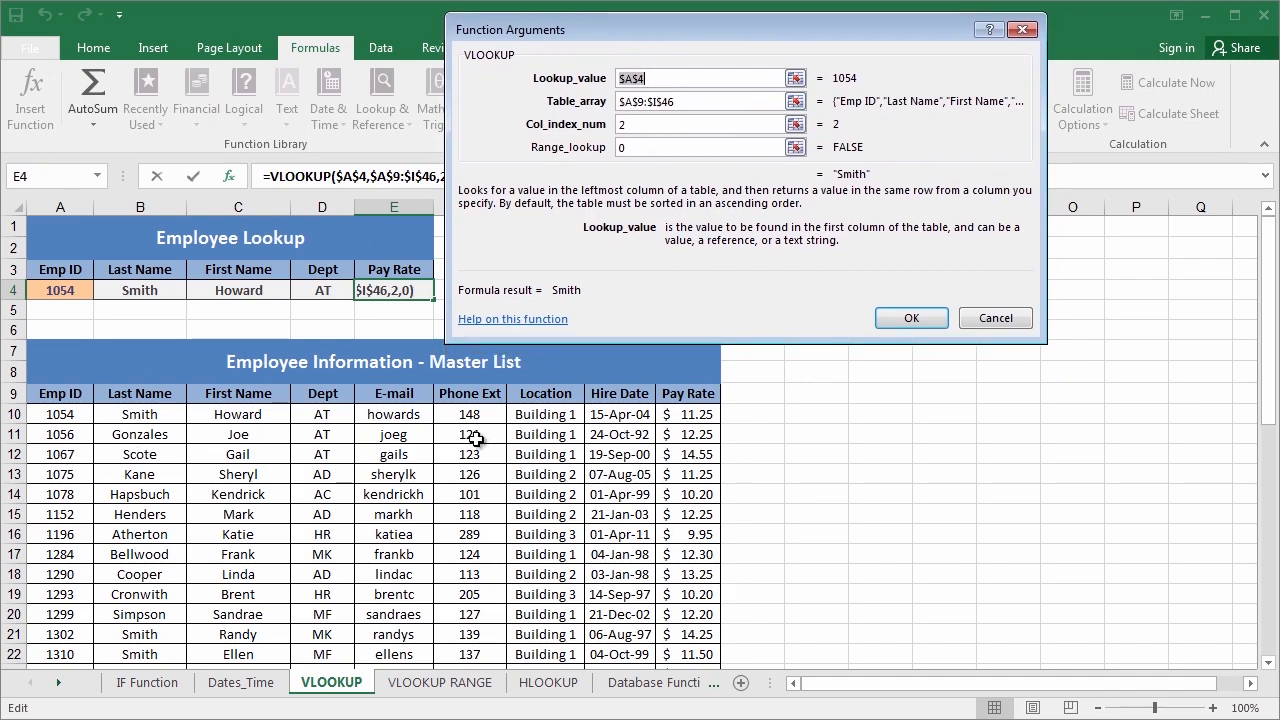
pyautogui.click(630, 125)
pyautogui.press('BackSpace')
pyautogui.write('9')
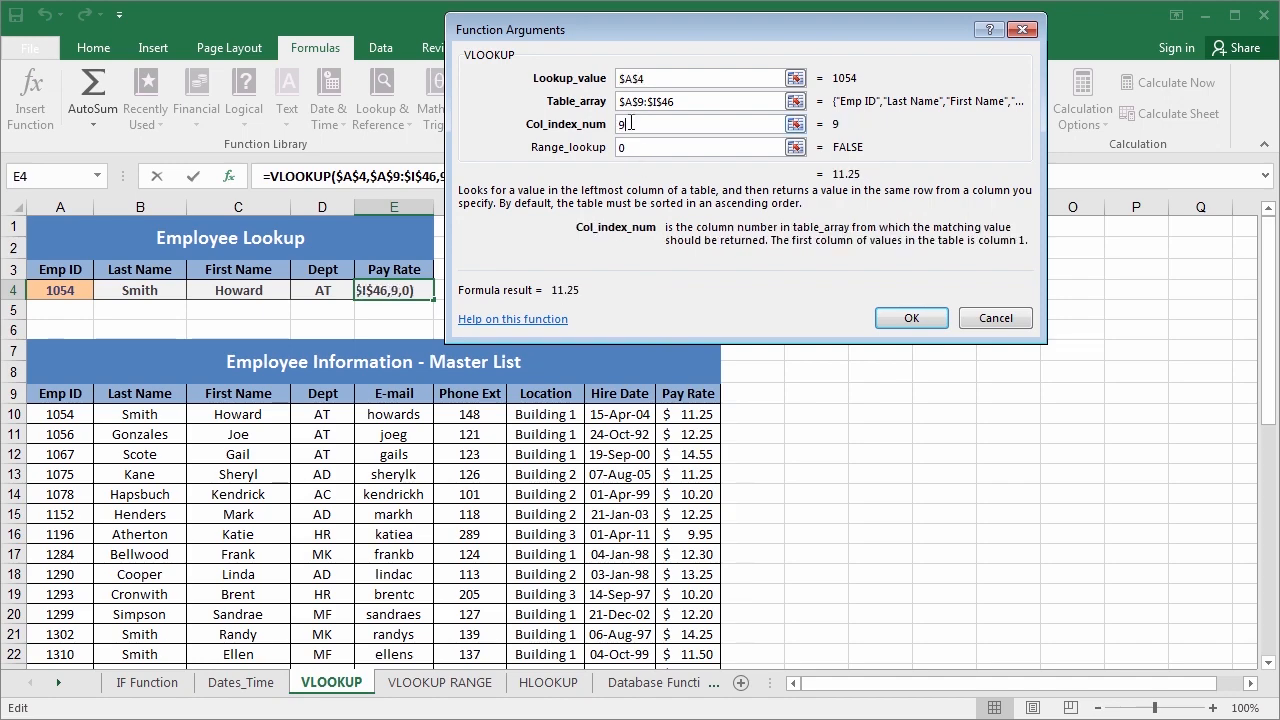
pyautogui.click(912, 318)
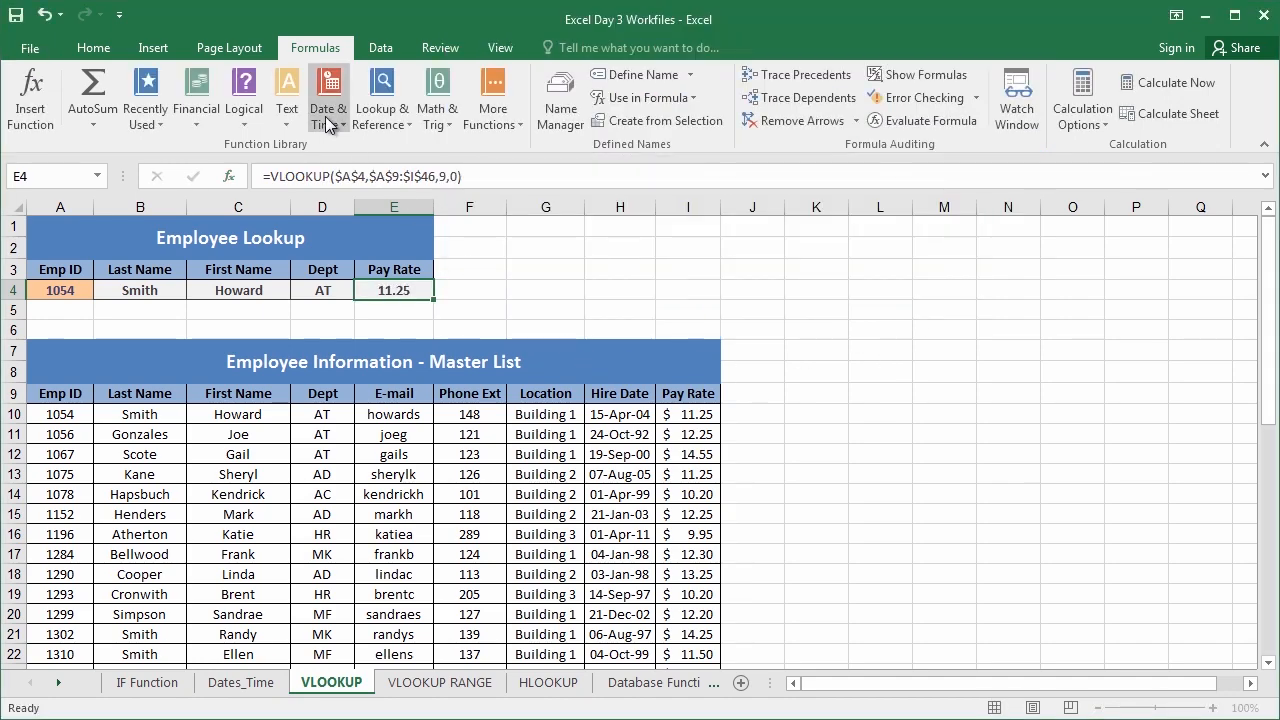
pyautogui.click(93, 47)
pyautogui.click(573, 112)
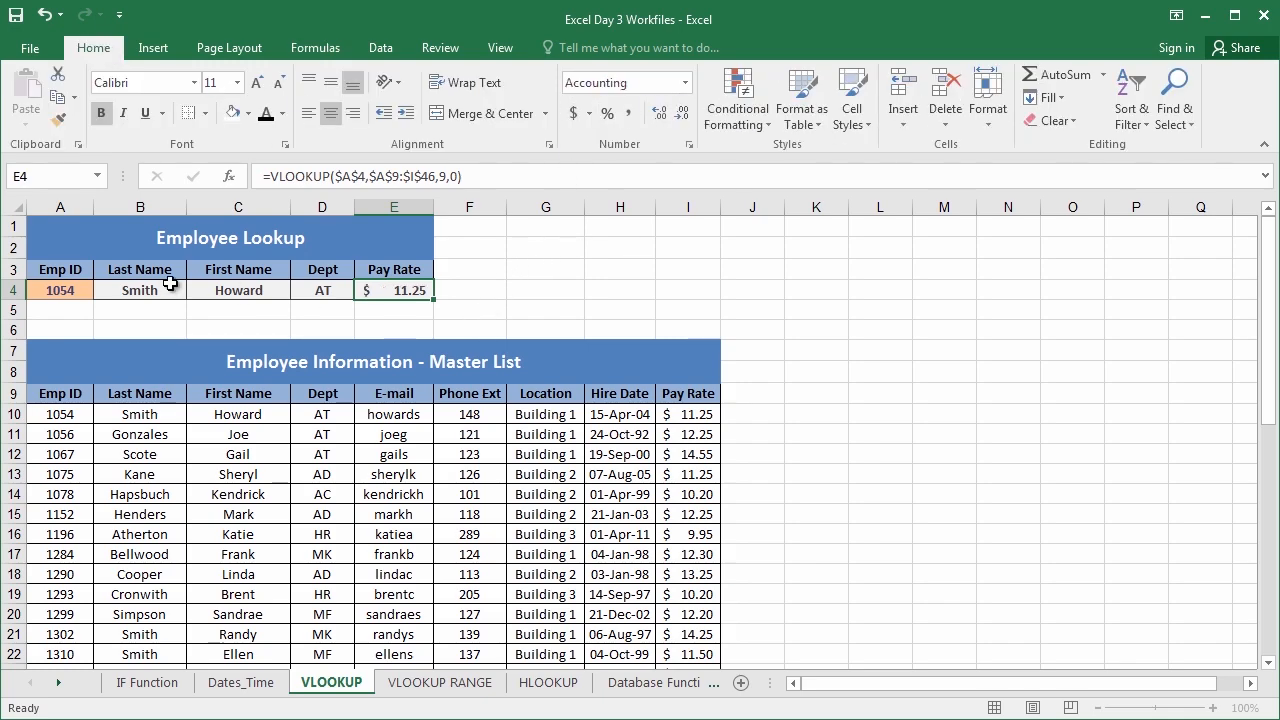
# Test the lookup by entering in A4 the Emp ID from row 15 of the master list, and compare against that row
pyautogui.click(128, 290)
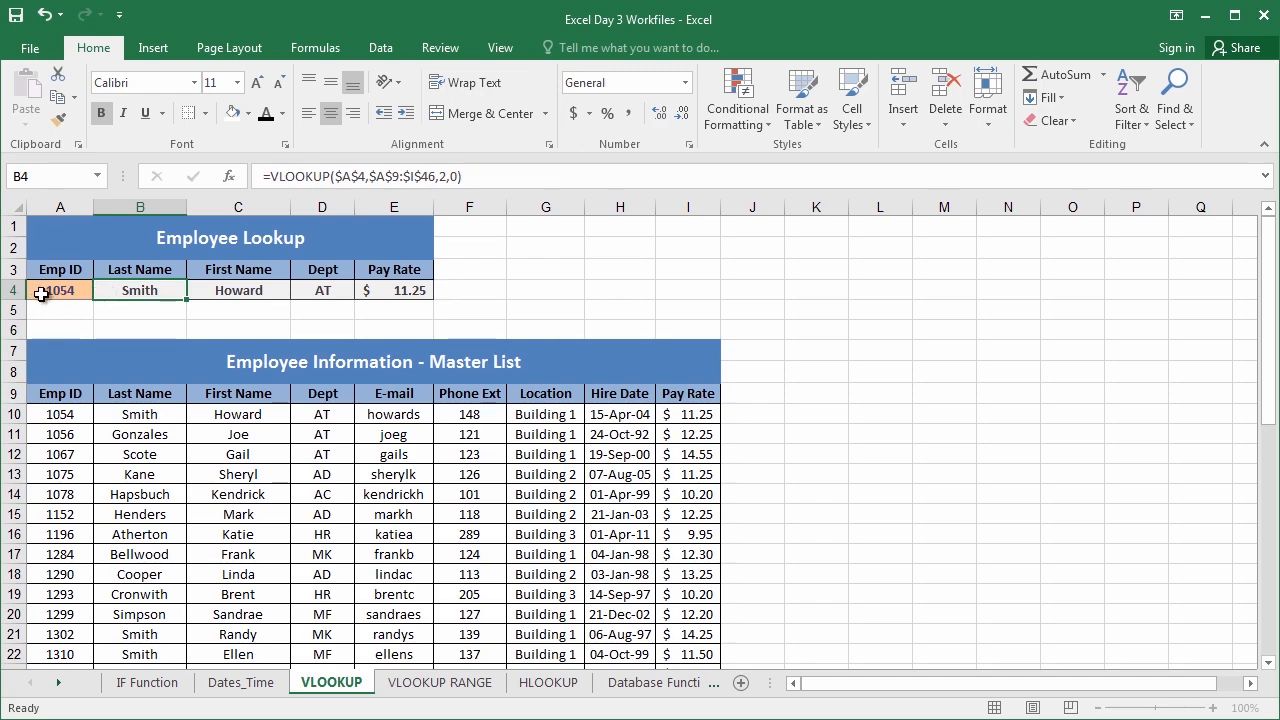
pyautogui.click(60, 290)
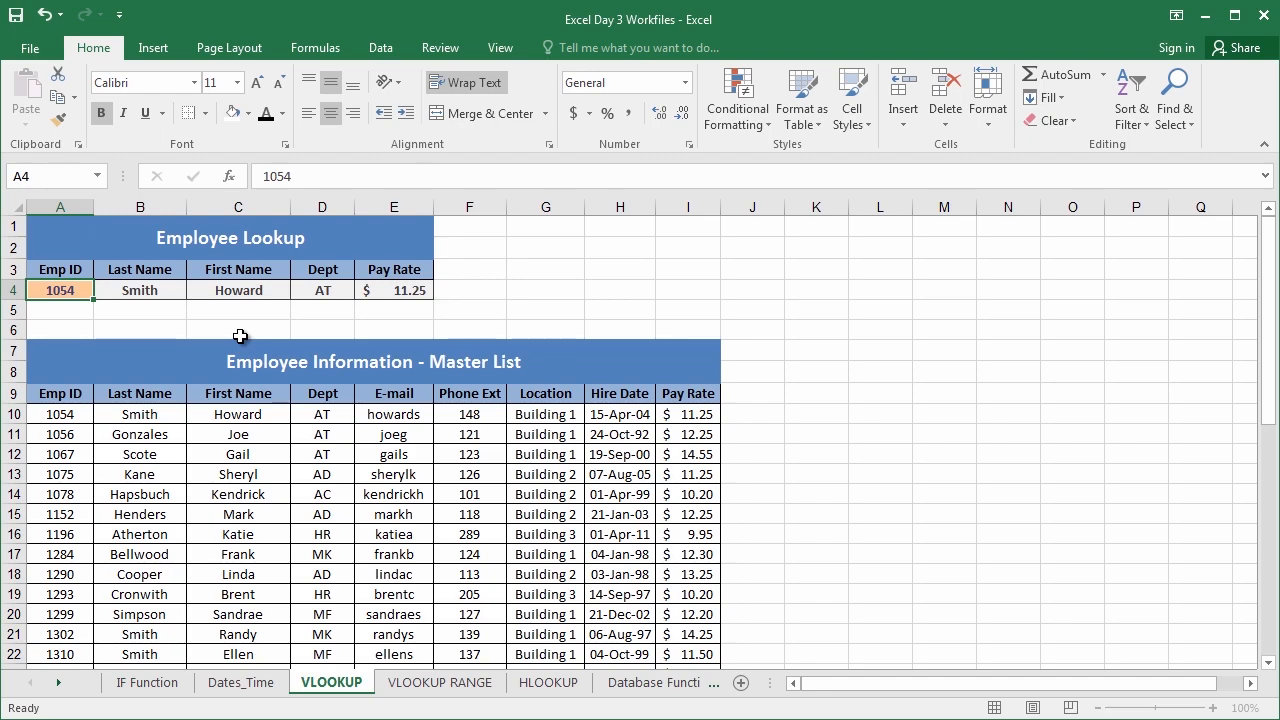
pyautogui.write('1152')
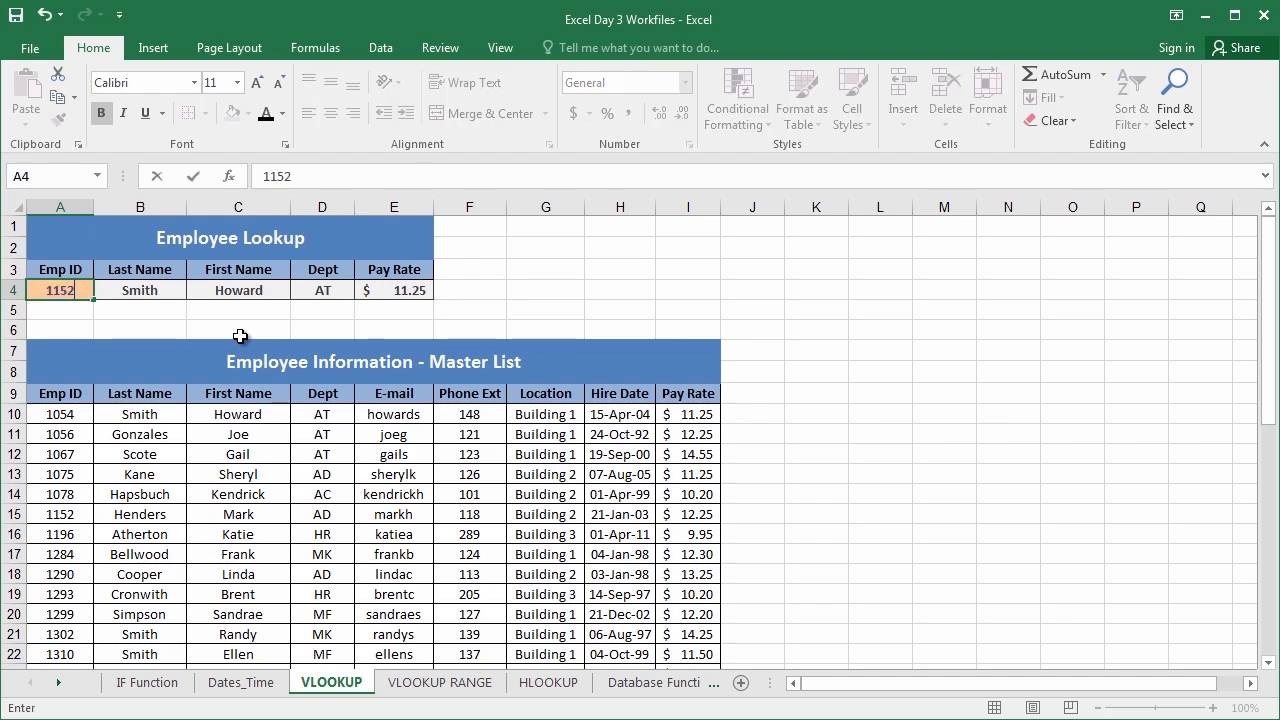
pyautogui.press('Return')
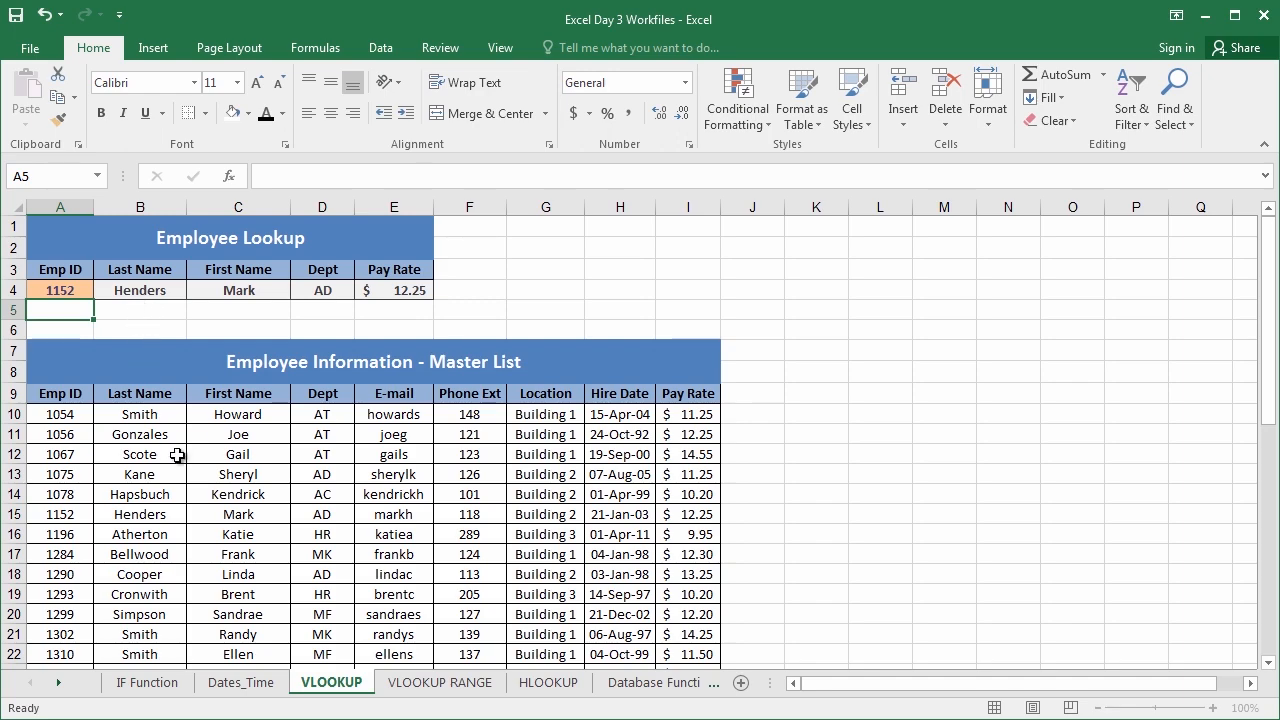
pyautogui.click(62, 516)
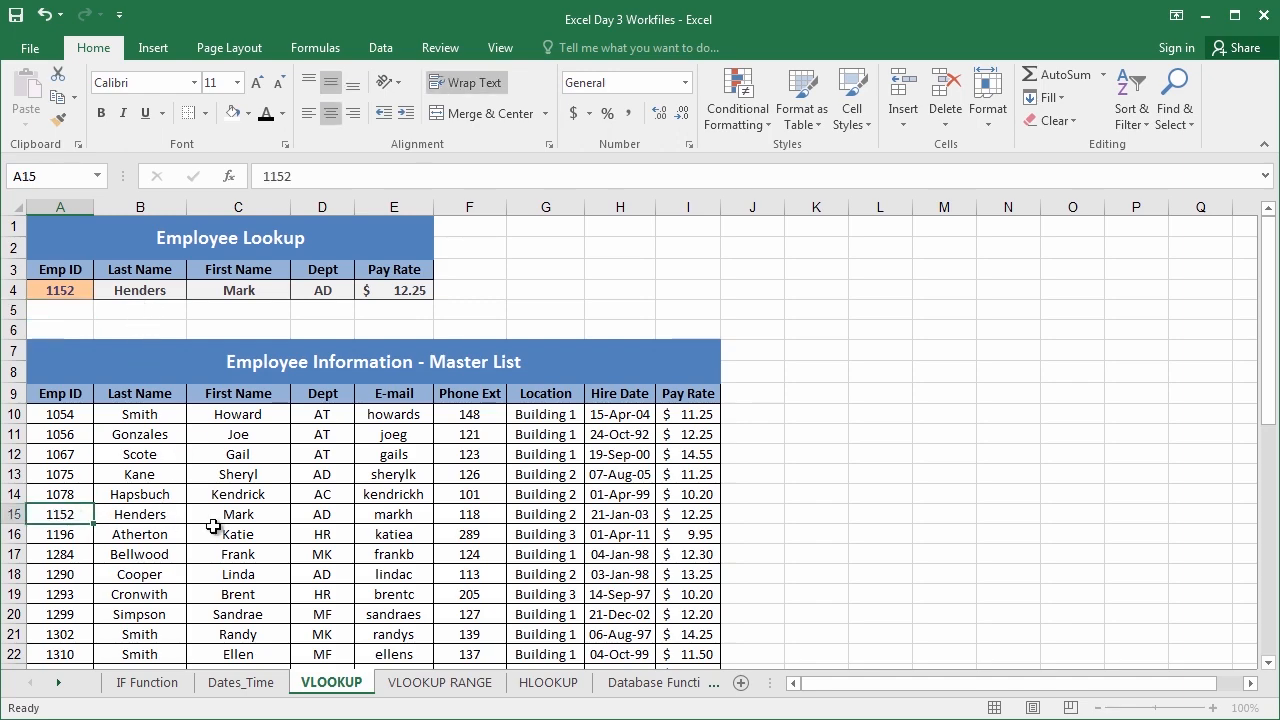
# Test the lookup again by replacing the Emp ID in A4 with the one from row 22 of the master list
pyautogui.click(63, 289)
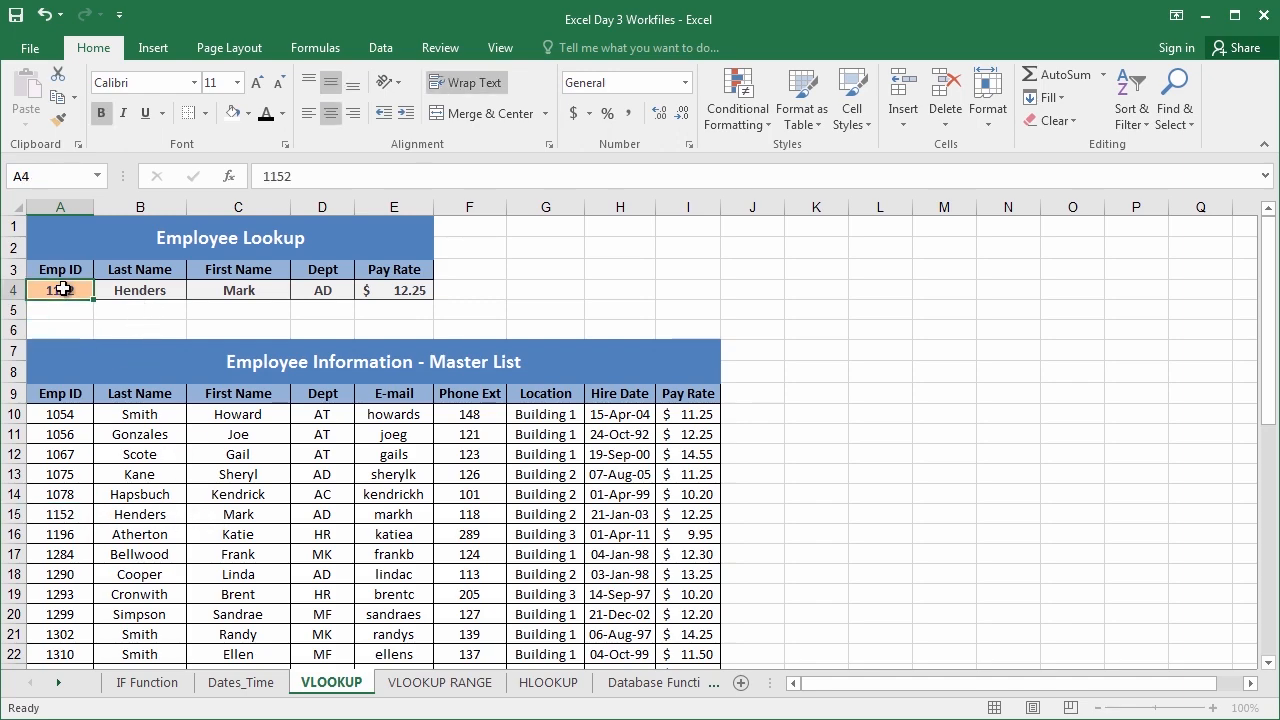
pyautogui.write('1310')
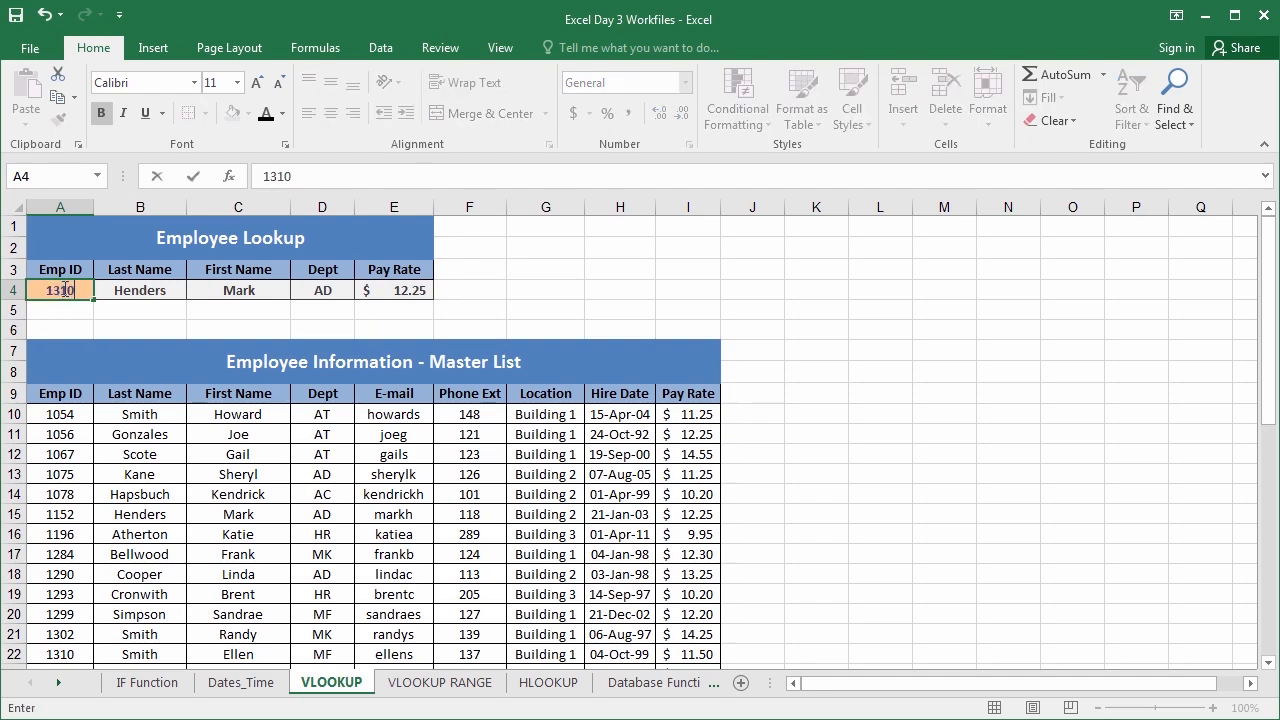
pyautogui.press('Return')
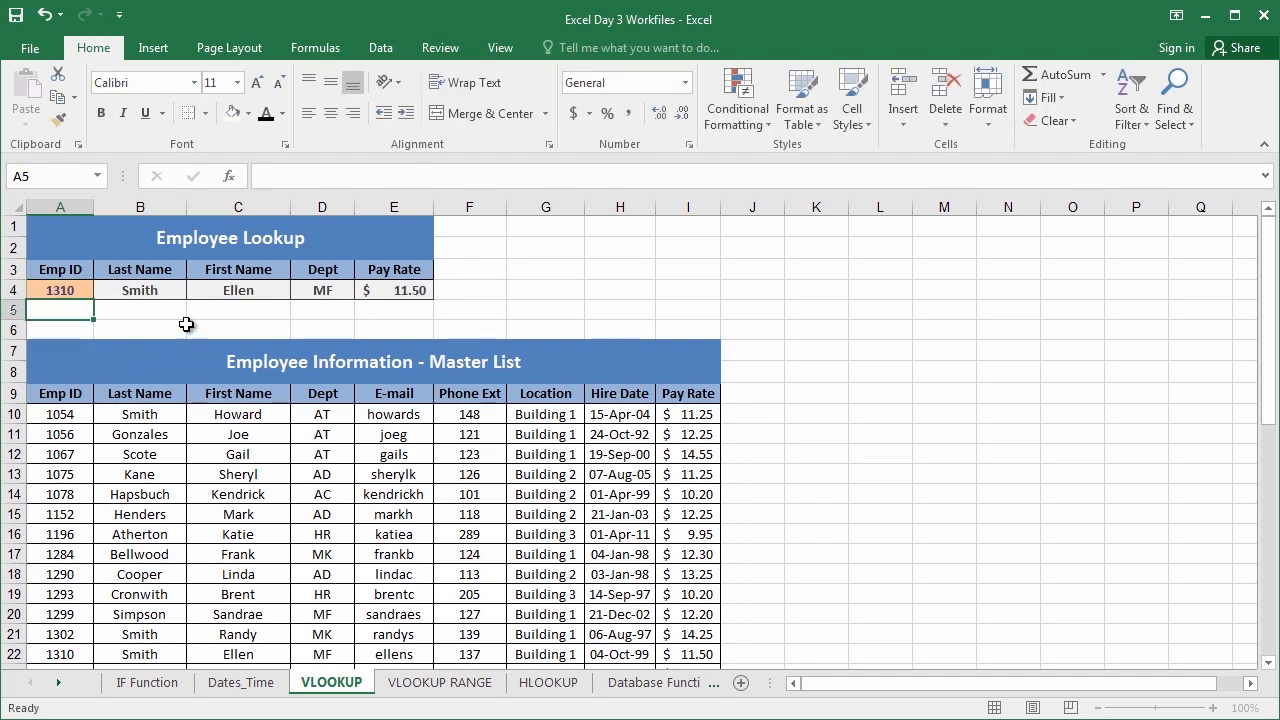
# Enter in A4 an Emp ID that does not exist in the master list to test an unmatched lookup
pyautogui.click(78, 291)
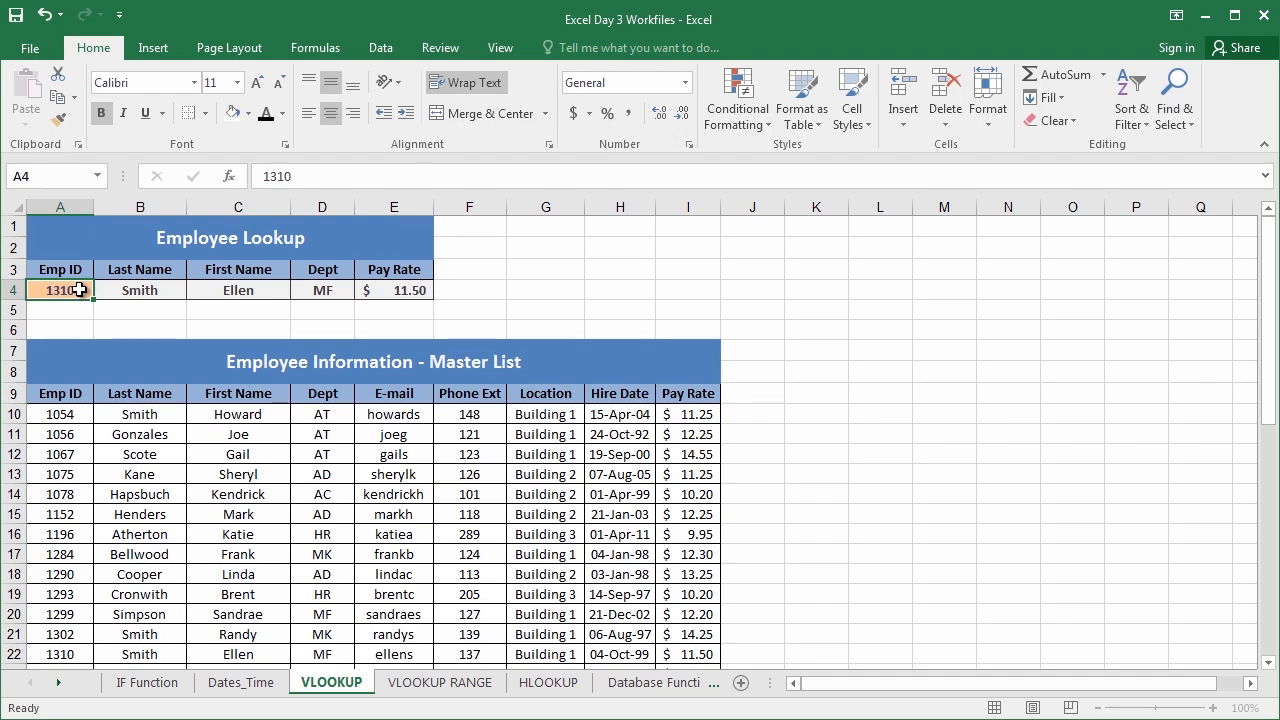
pyautogui.write('10')
pyautogui.press('BackSpace')
pyautogui.write('059')
pyautogui.press('Return')
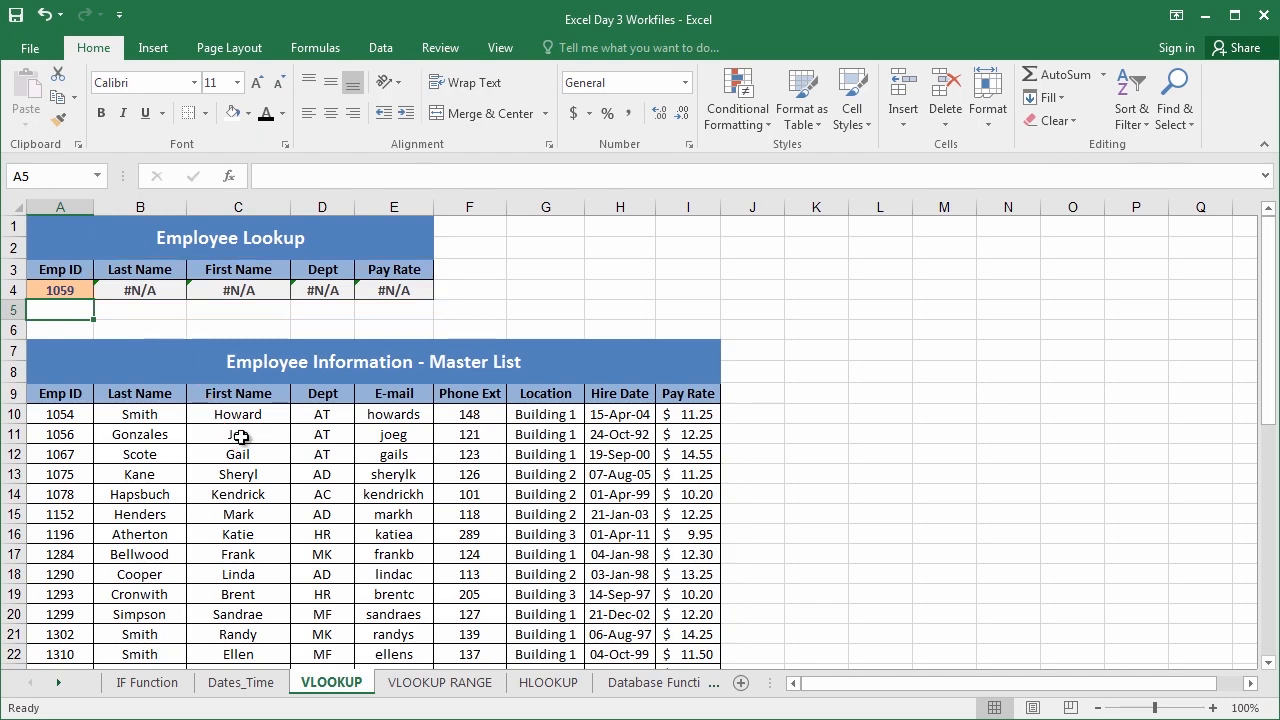
# Examine the lookup results in B4:E4 against the unmatched Emp ID in A4
pyautogui.click(127, 289)
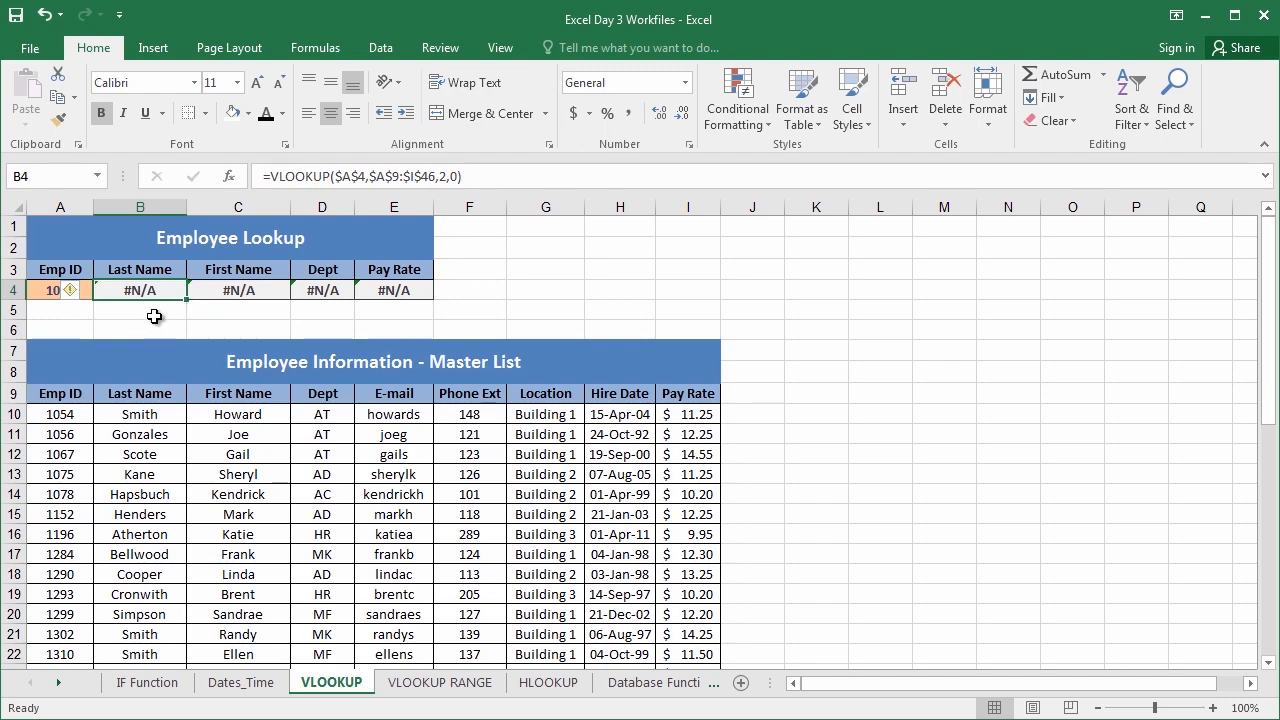
pyautogui.click(156, 317)
pyautogui.moveTo(124, 287); pyautogui.dragTo(396, 290)
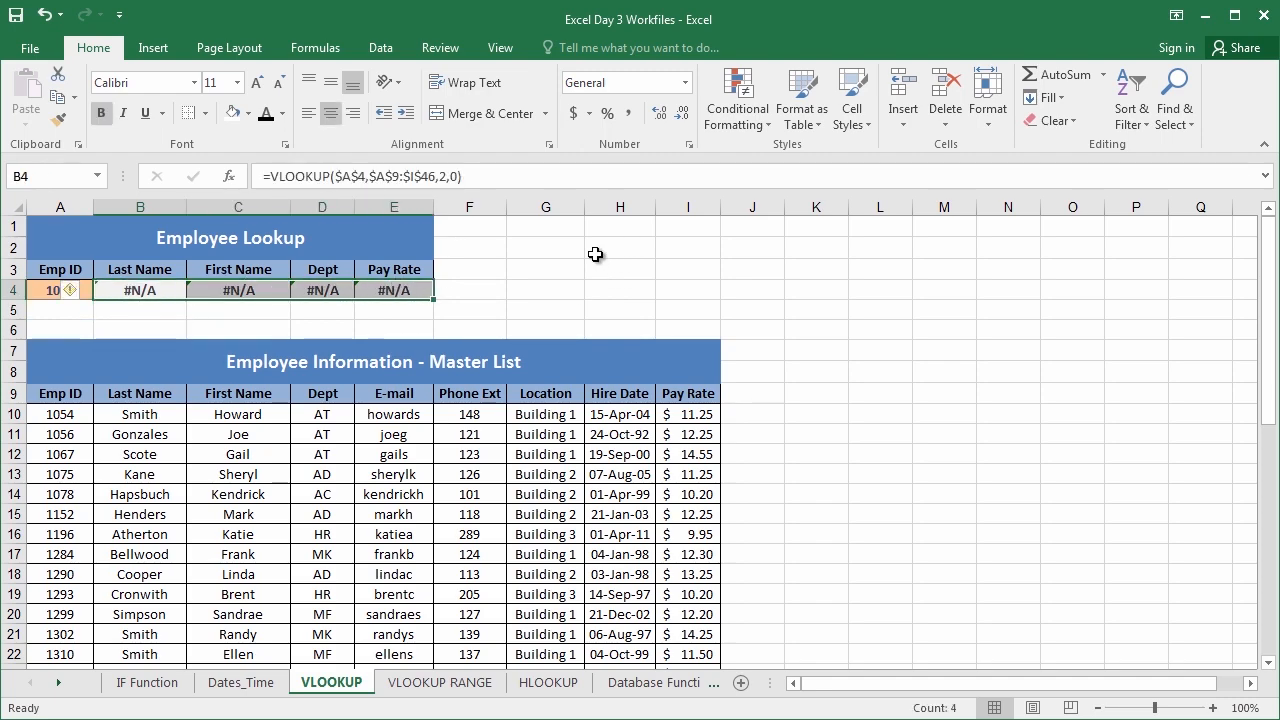
pyautogui.click(518, 284)
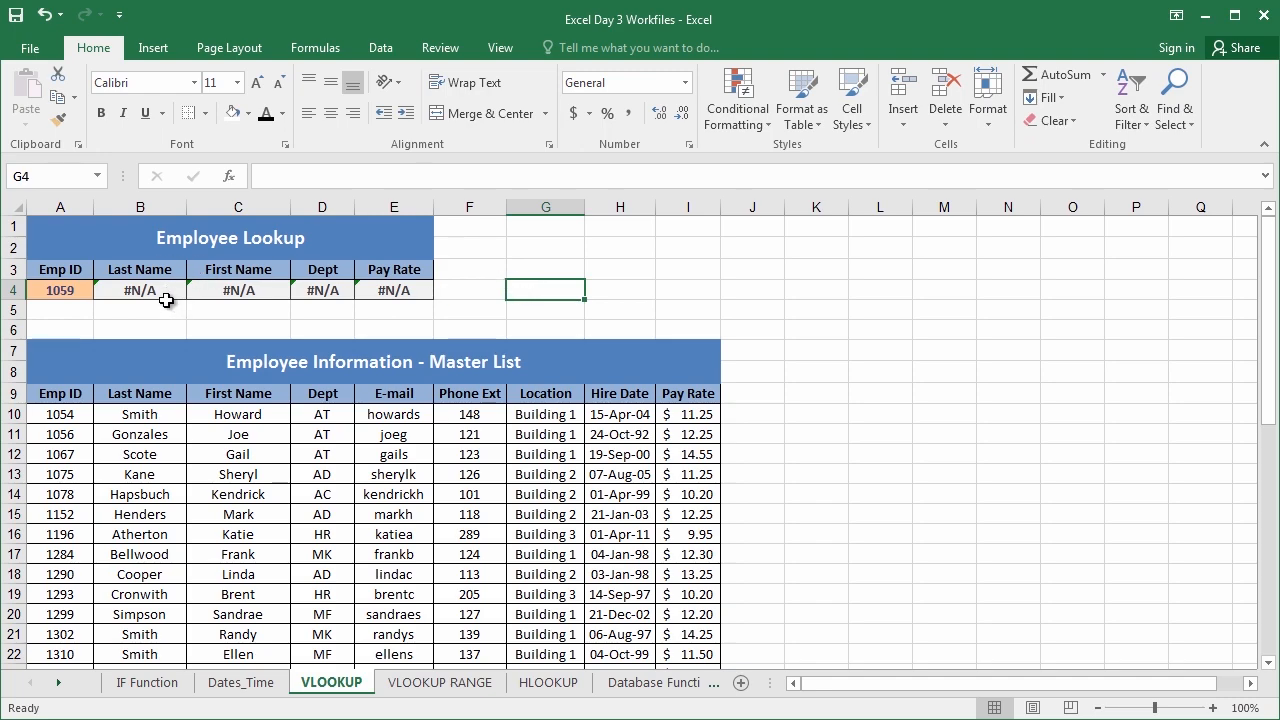
pyautogui.hotkey('ctrl', '2')
pyautogui.moveTo(152, 301); pyautogui.dragTo(178, 384)
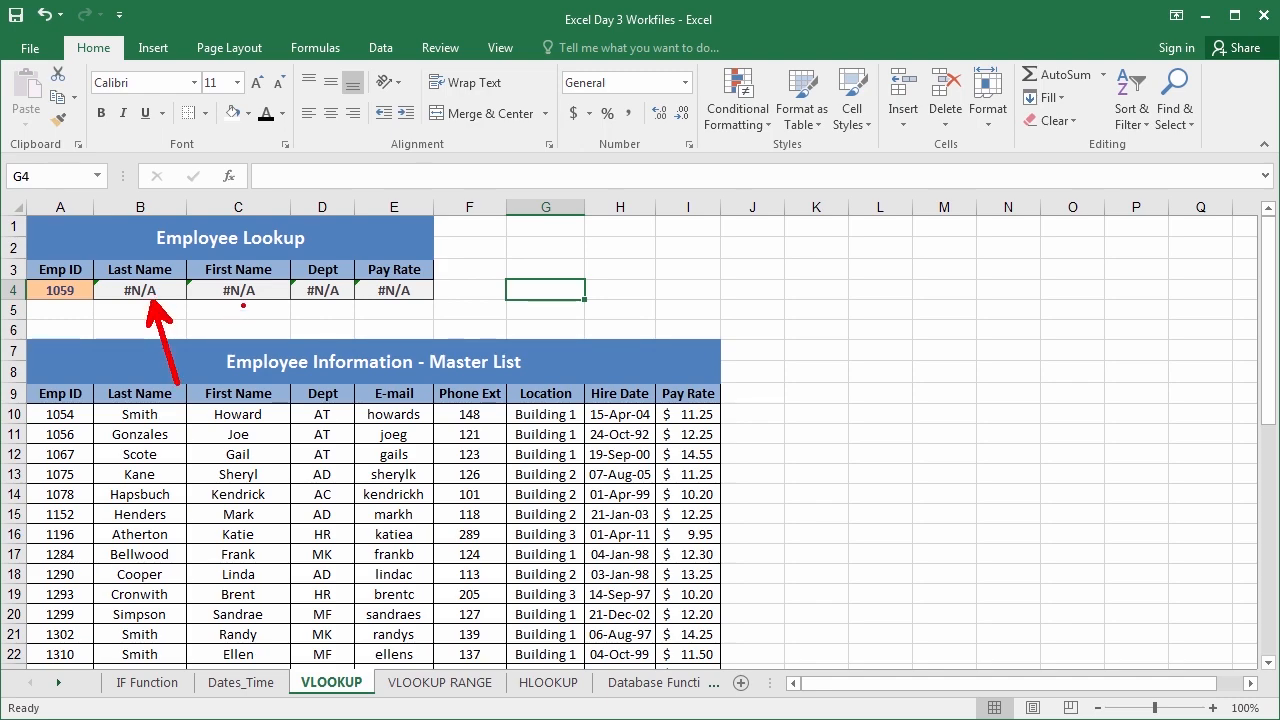
pyautogui.moveTo(243, 306); pyautogui.dragTo(264, 364)
pyautogui.moveTo(324, 294); pyautogui.dragTo(360, 364)
pyautogui.moveTo(390, 304); pyautogui.dragTo(422, 372)
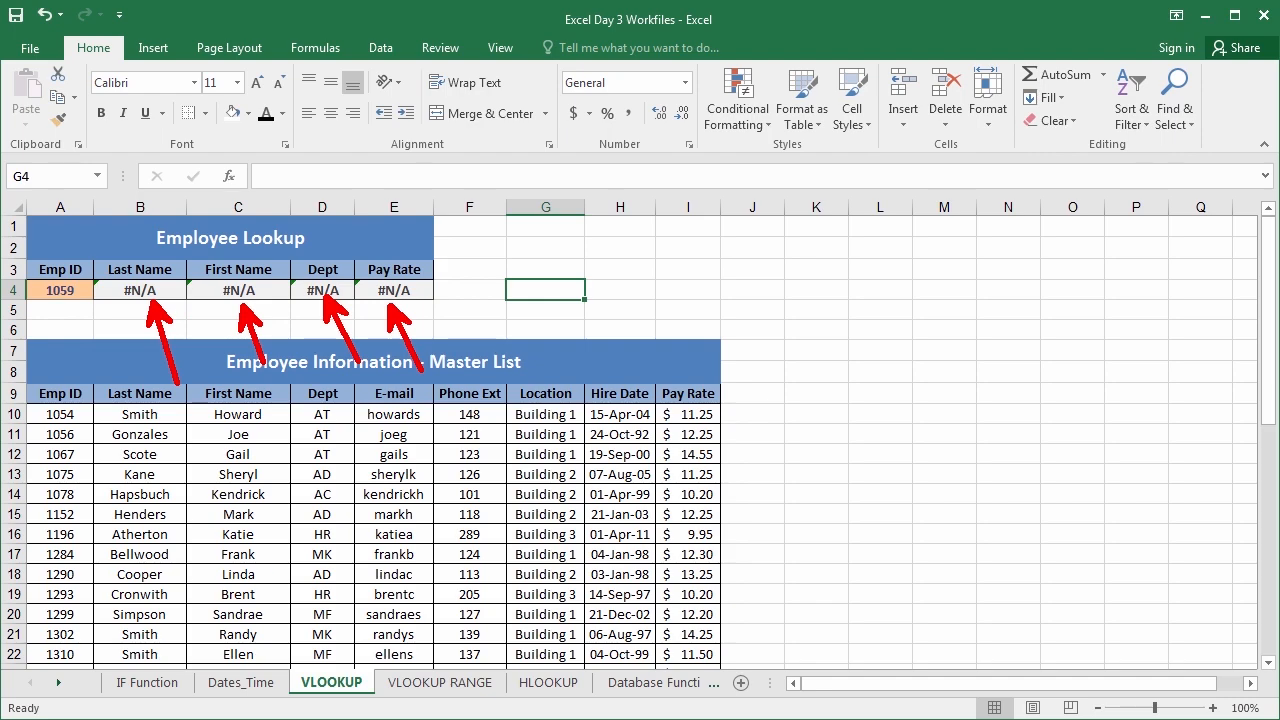
pyautogui.moveTo(29, 279)
pyautogui.mouseDown()
pyautogui.moveTo(118, 299)
pyautogui.moveTo(100, 302)
pyautogui.mouseUp()
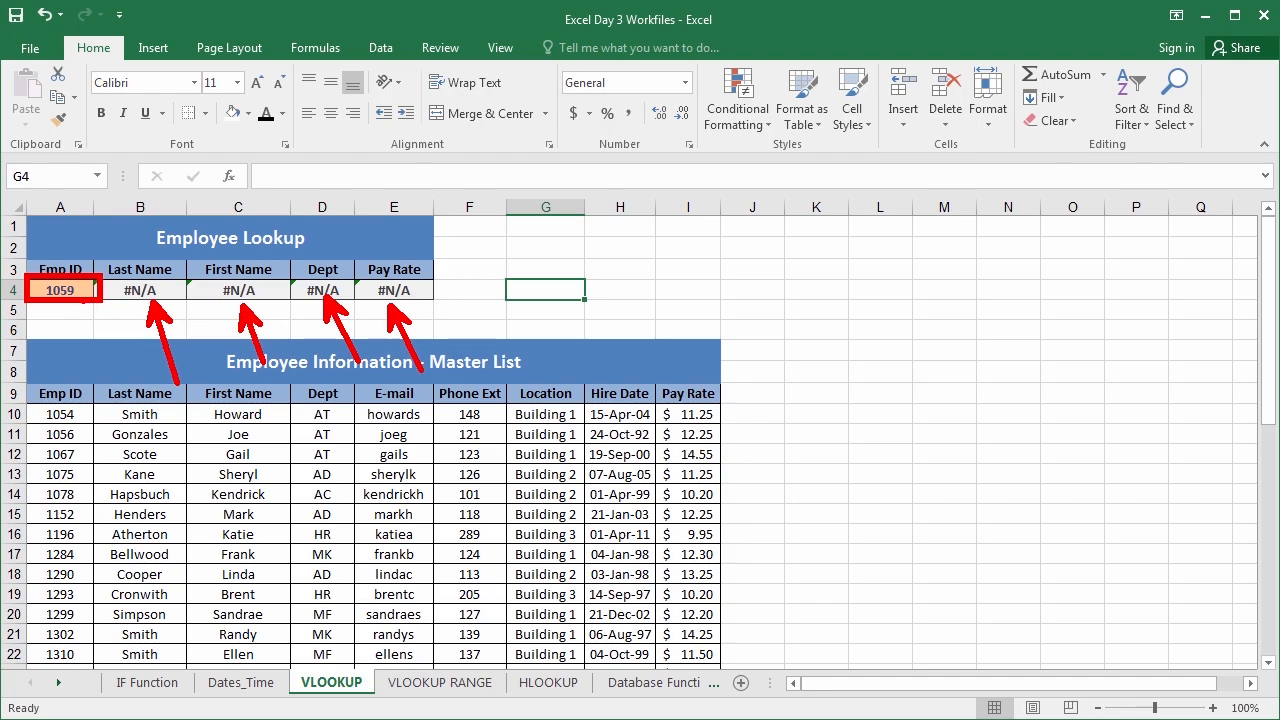
pyautogui.press('Escape')
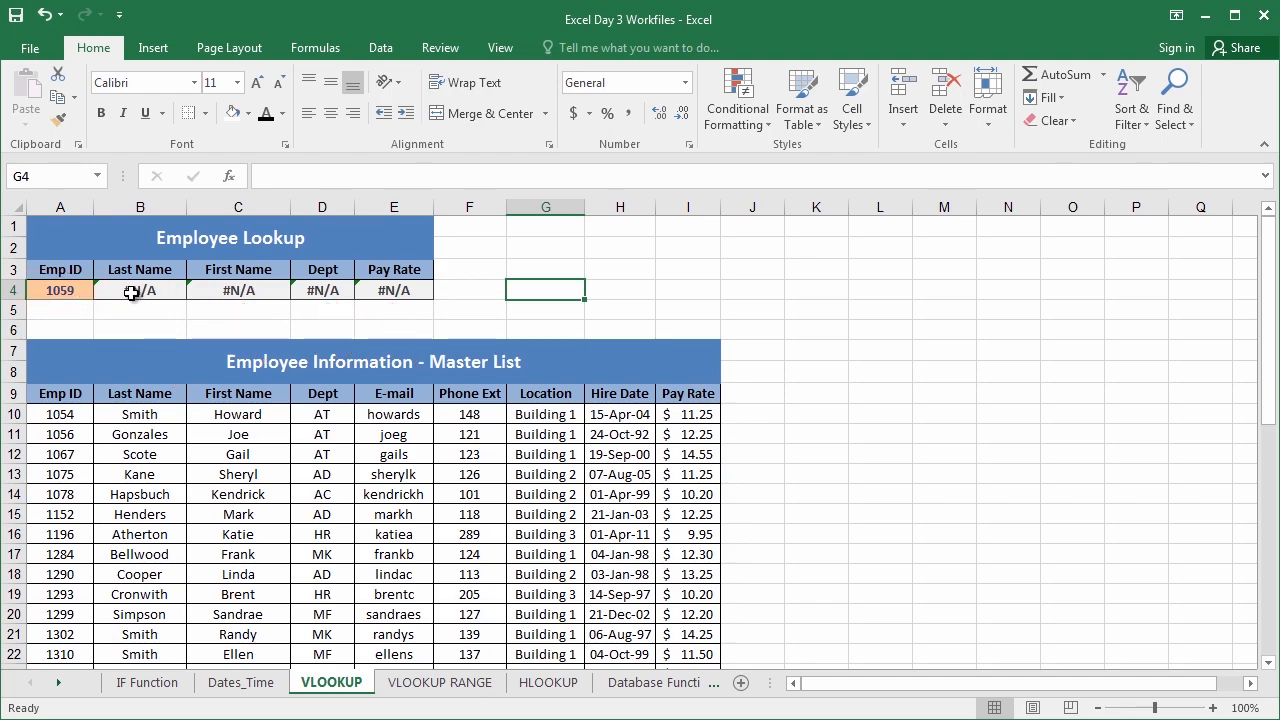
# Insert IFERROR( directly after the equals sign in the formula of B4, in front of the existing VLOOKUP
pyautogui.moveTo(138, 290); pyautogui.dragTo(383, 287)
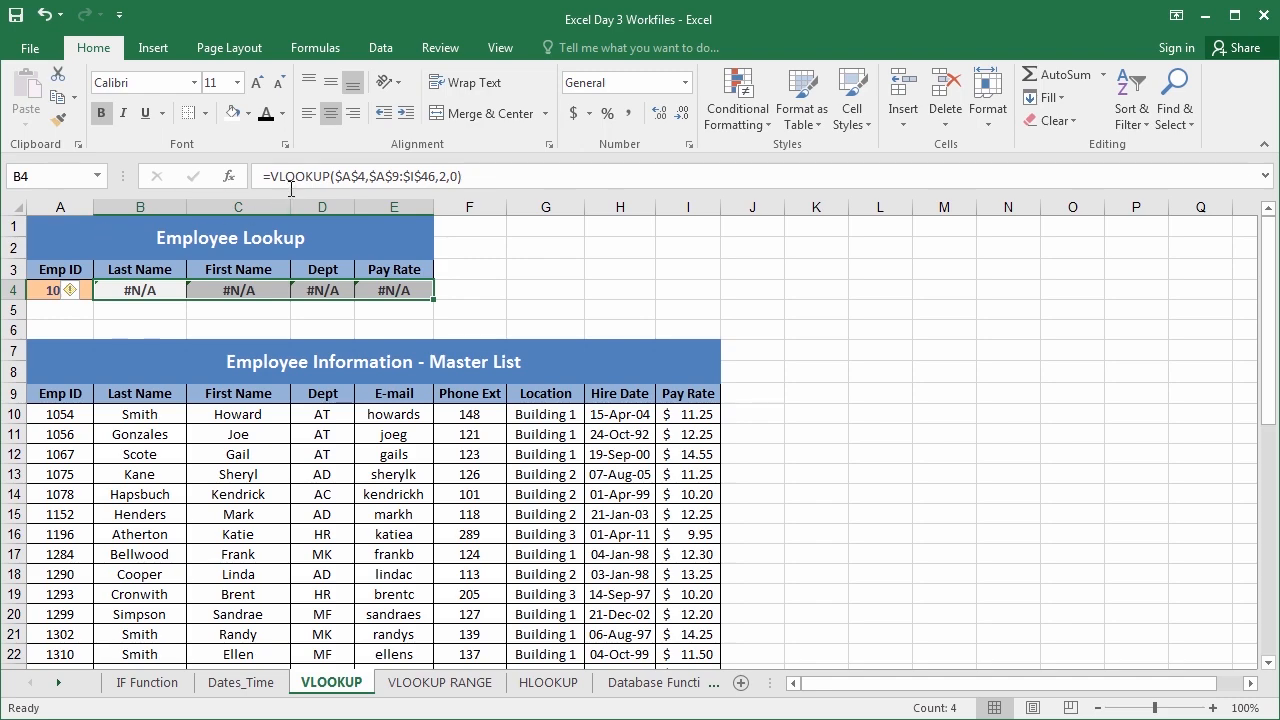
pyautogui.moveTo(280, 190); pyautogui.dragTo(238, 268)
pyautogui.press('Escape')
pyautogui.click(269, 176)
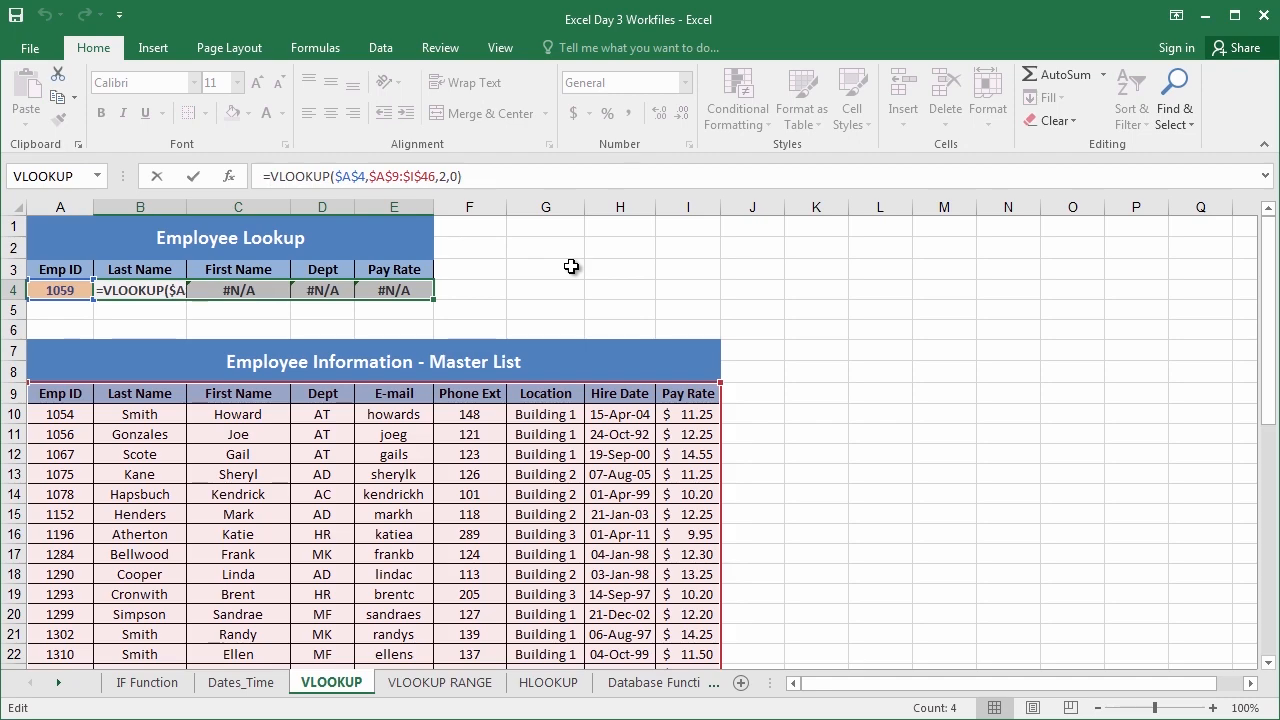
pyautogui.write('if')
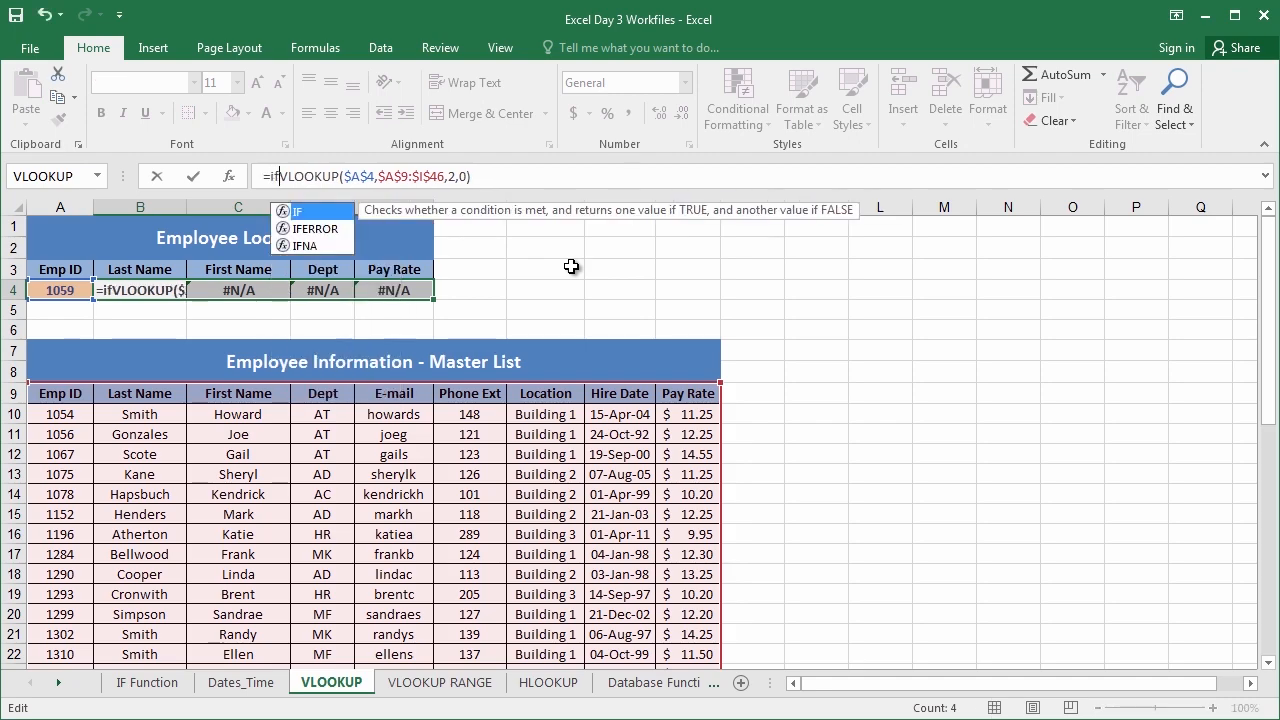
pyautogui.write('ERROR')
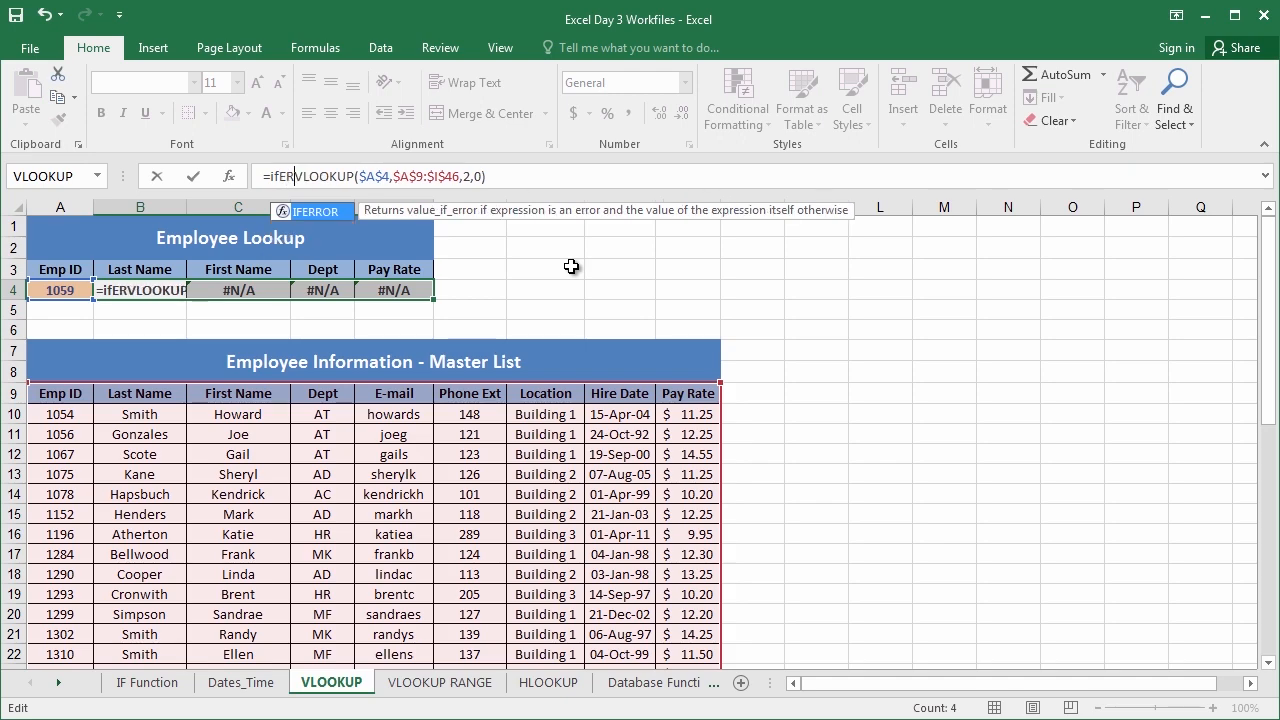
pyautogui.press('Escape')
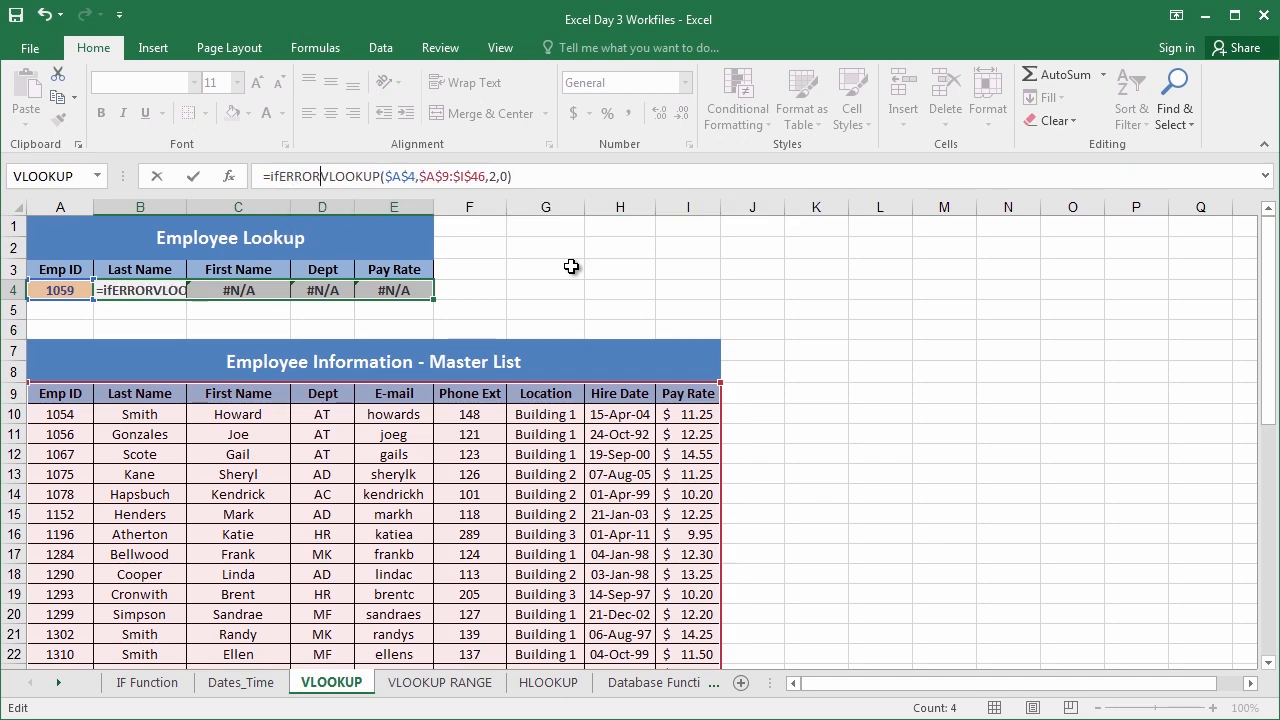
pyautogui.write('(')
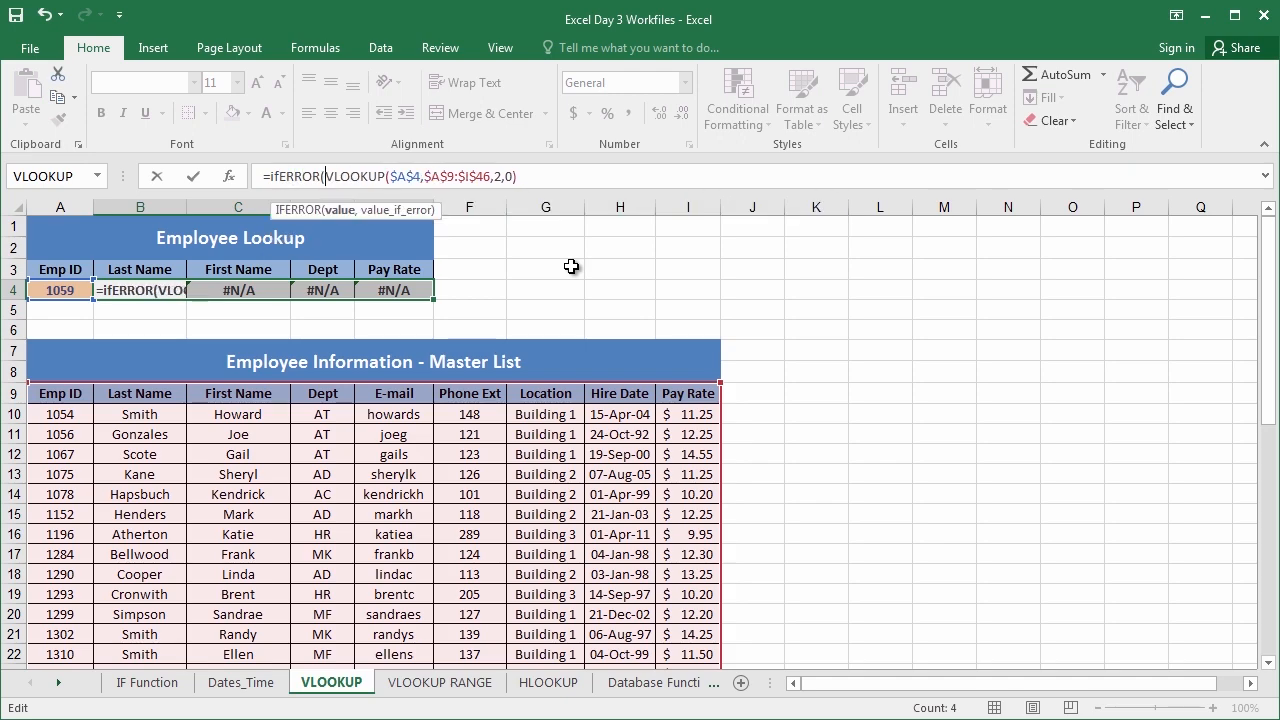
# Open the function arguments of IFERROR for B4's formula, keeping the existing VLOOKUP as its Value argument
pyautogui.click(296, 177)
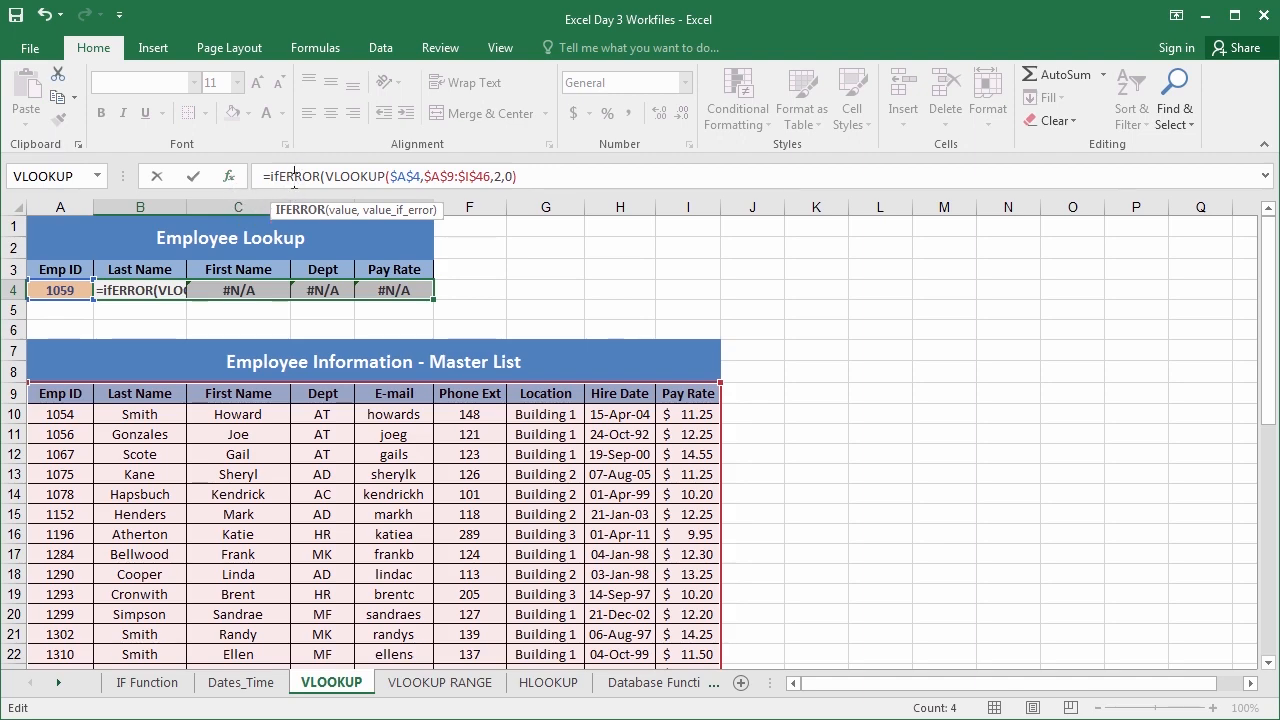
pyautogui.click(229, 176)
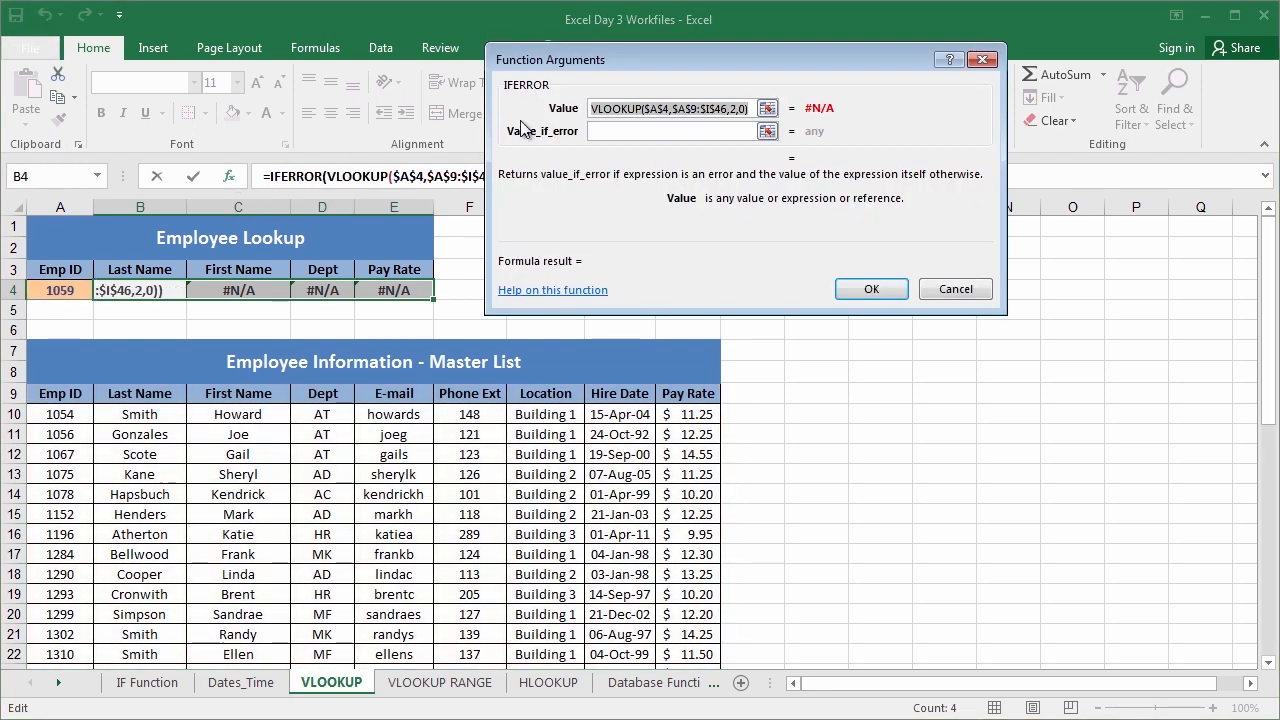
pyautogui.moveTo(601, 68); pyautogui.dragTo(588, 146)
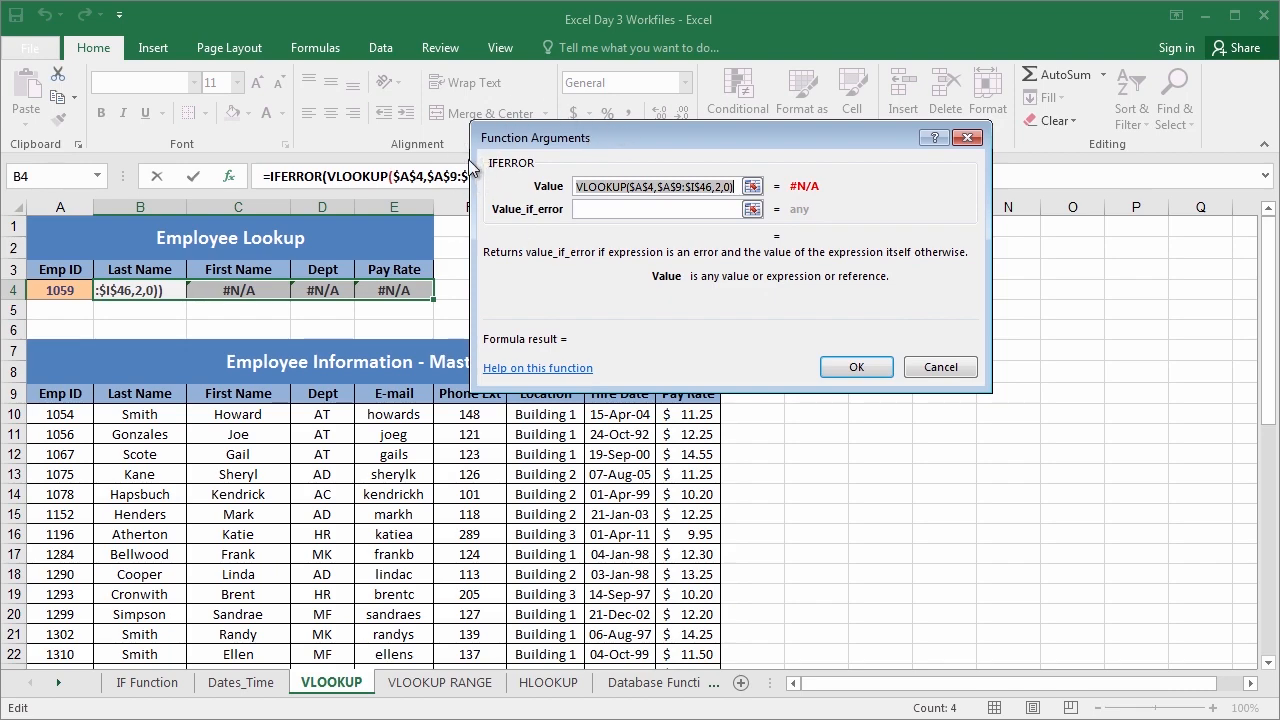
pyautogui.click(581, 188)
pyautogui.click(578, 188)
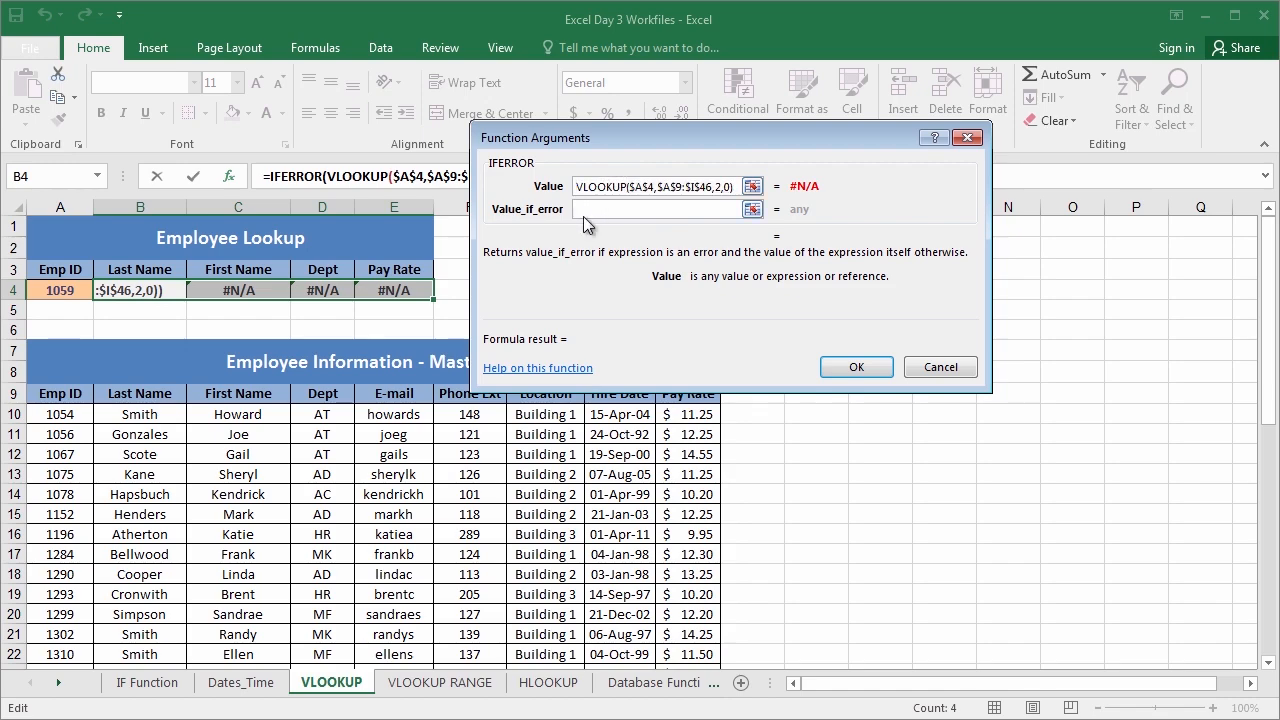
pyautogui.click(612, 212)
pyautogui.write('"Unava')
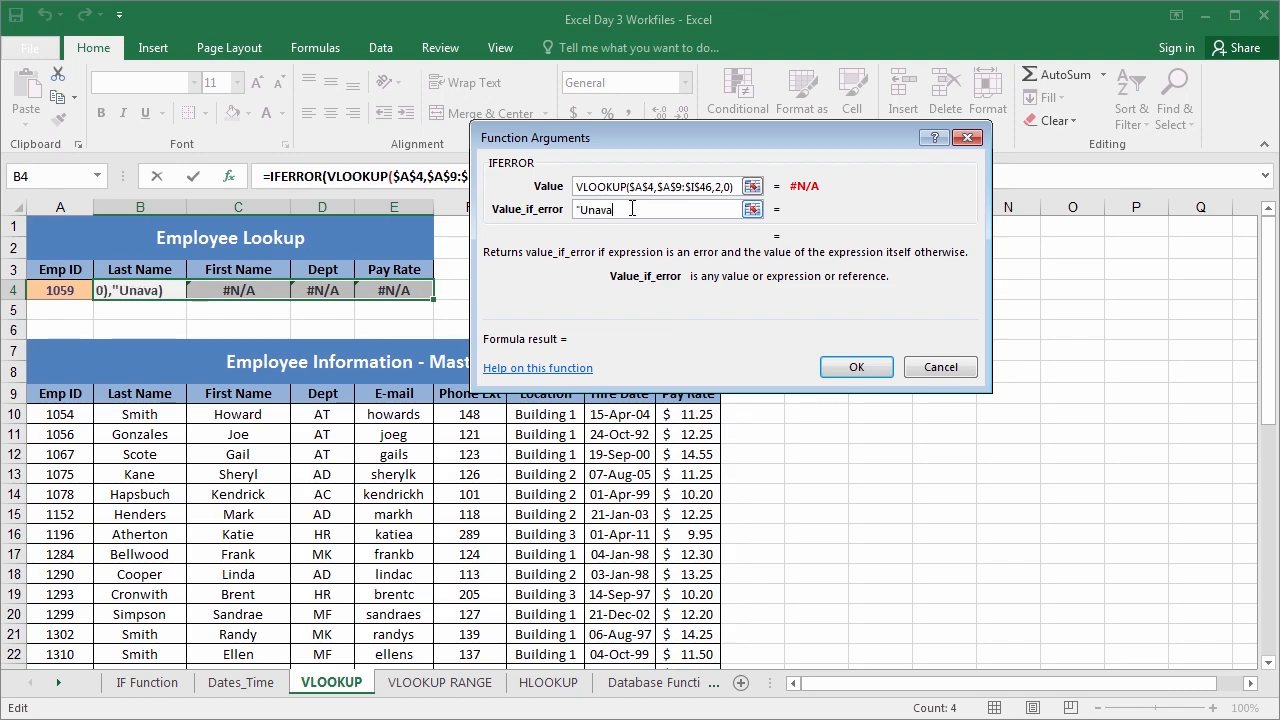
pyautogui.write('ilable')
pyautogui.write('"')
pyautogui.press('BackSpace')
pyautogui.press('BackSpace')
pyautogui.press('BackSpace')
pyautogui.press('BackSpace')
pyautogui.press('BackSpace')
pyautogui.press('BackSpace')
pyautogui.press('BackSpace')
pyautogui.press('BackSpace')
pyautogui.press('BackSpace')
pyautogui.press('BackSpace')
pyautogui.press('BackSpace')
pyautogui.press('BackSpace')
# Set Value_if_error in B4's formula to "No employee exists", apply the formula and autofit column B
pyautogui.write('No employee exists"')
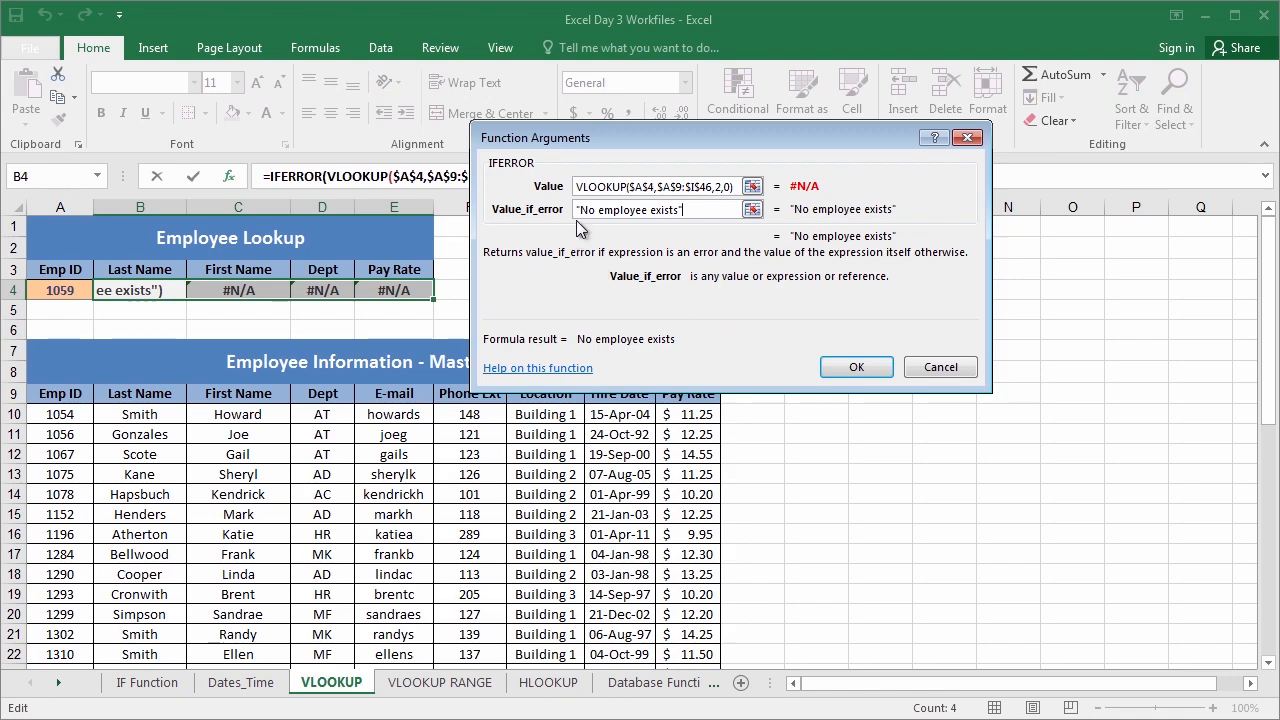
pyautogui.click(855, 368)
pyautogui.moveTo(187, 203); pyautogui.dragTo(187, 203)
pyautogui.doubleClick(187, 203)
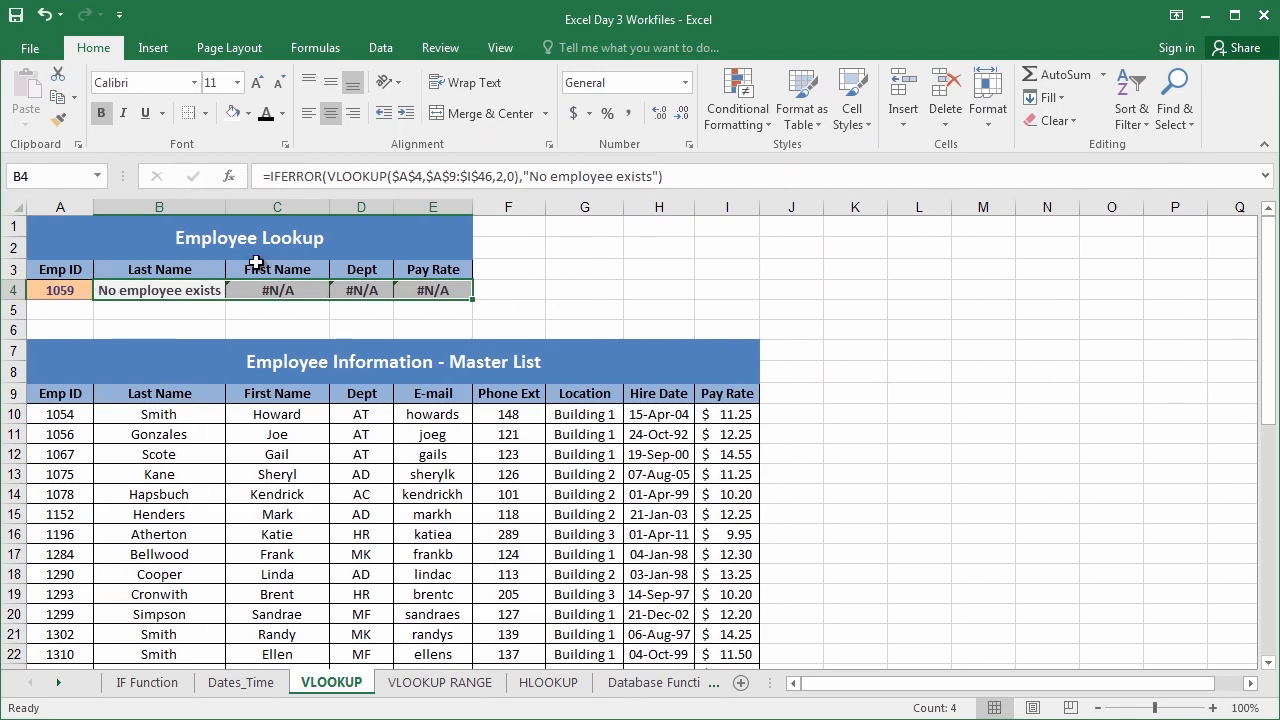
pyautogui.click(113, 310)
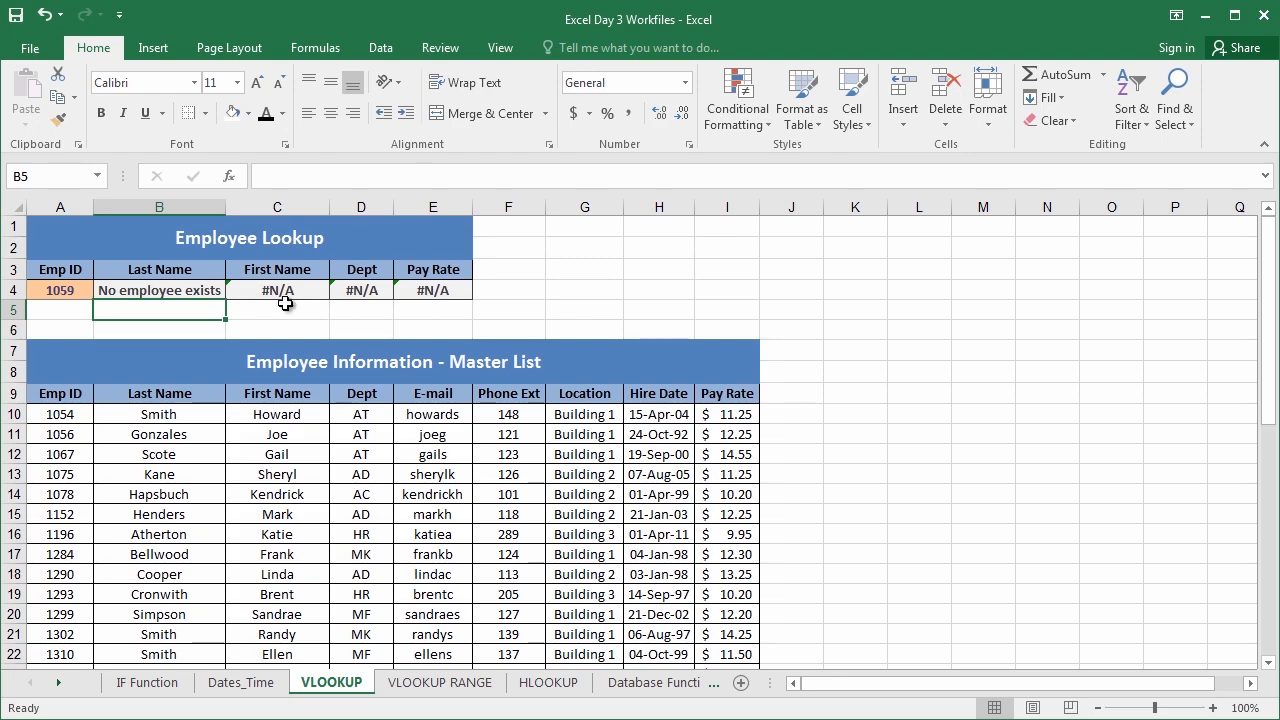
# Insert IFERROR( after the equals sign in the First Name formula in C4, in front of the existing VLOOKUP
pyautogui.click(202, 290)
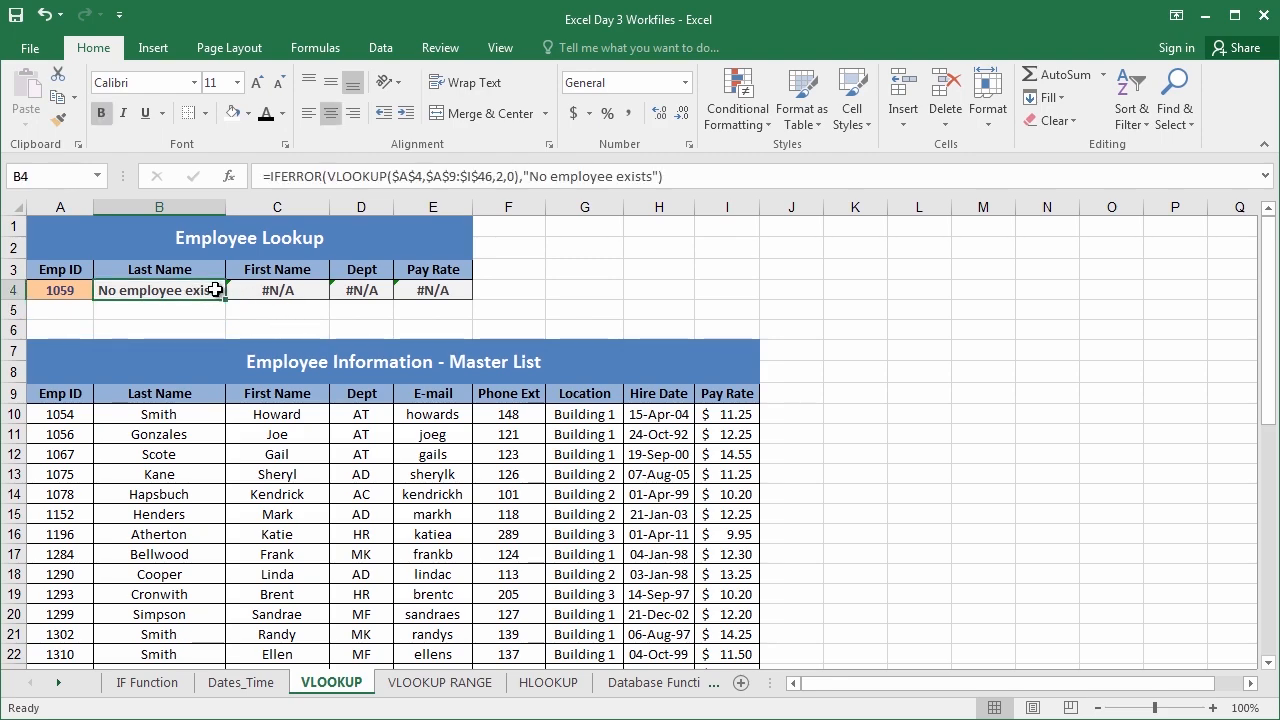
pyautogui.click(285, 290)
pyautogui.click(348, 290)
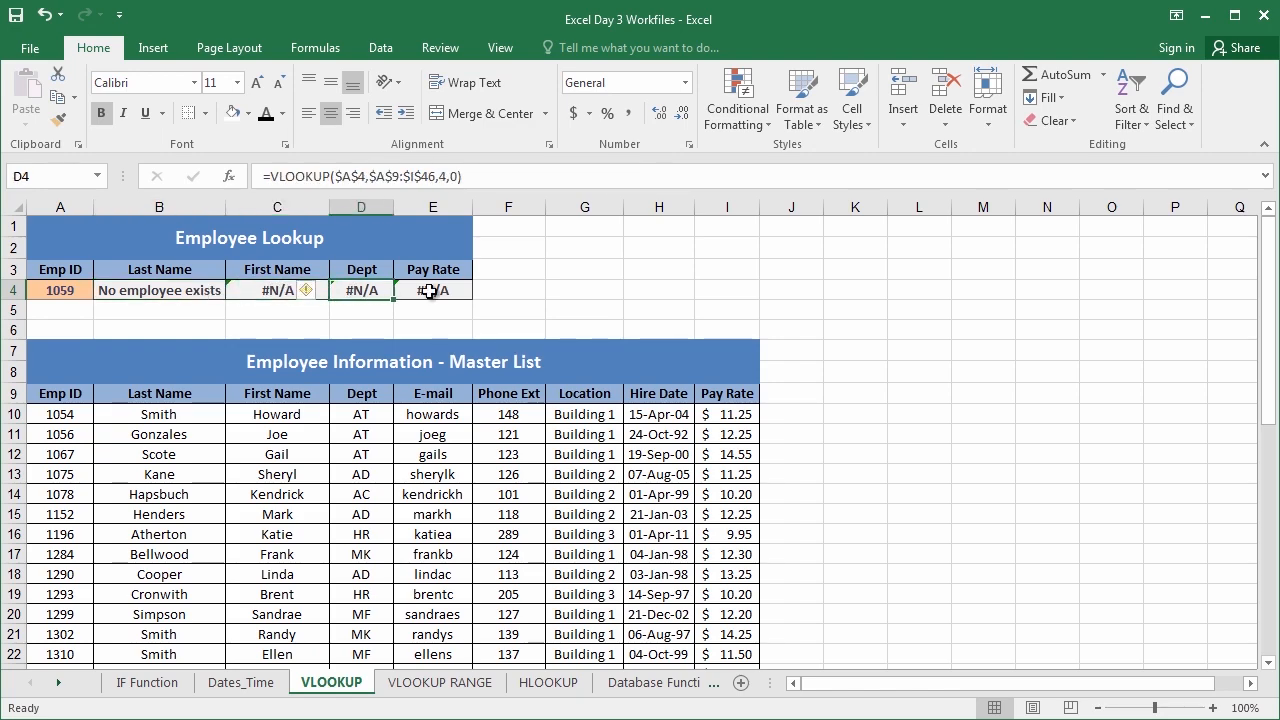
pyautogui.click(430, 290)
pyautogui.click(290, 289)
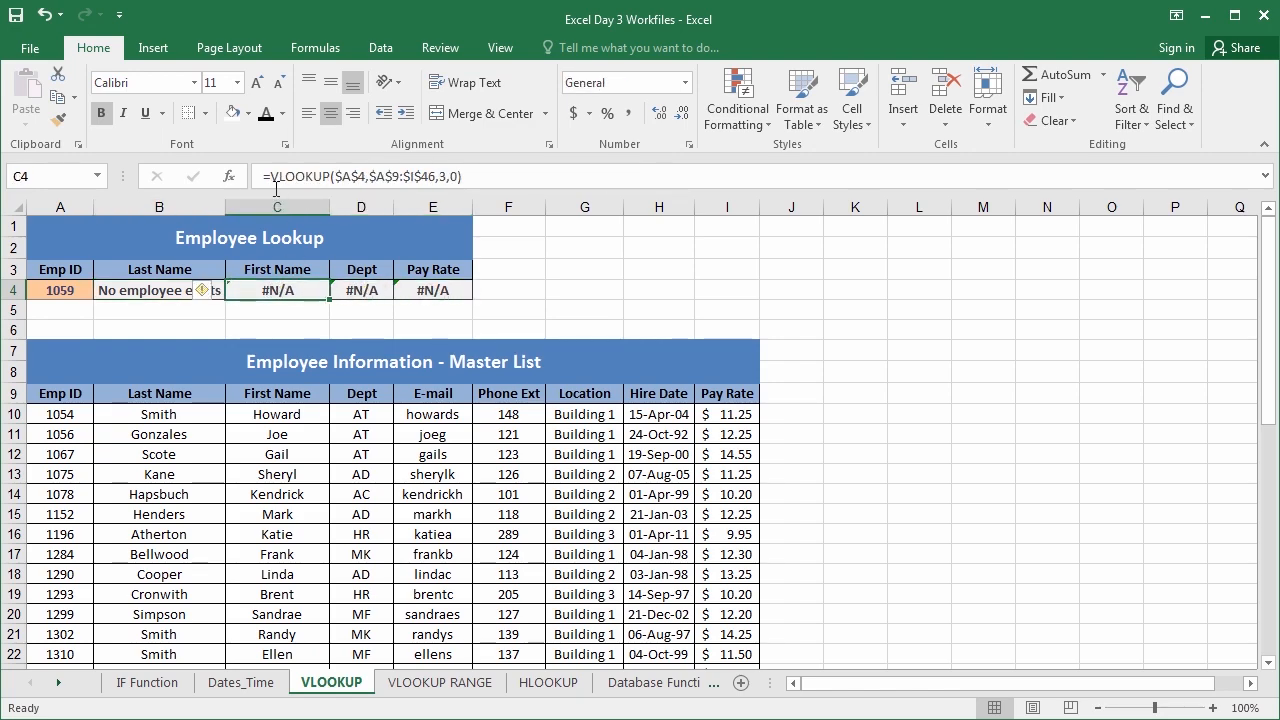
pyautogui.click(270, 176)
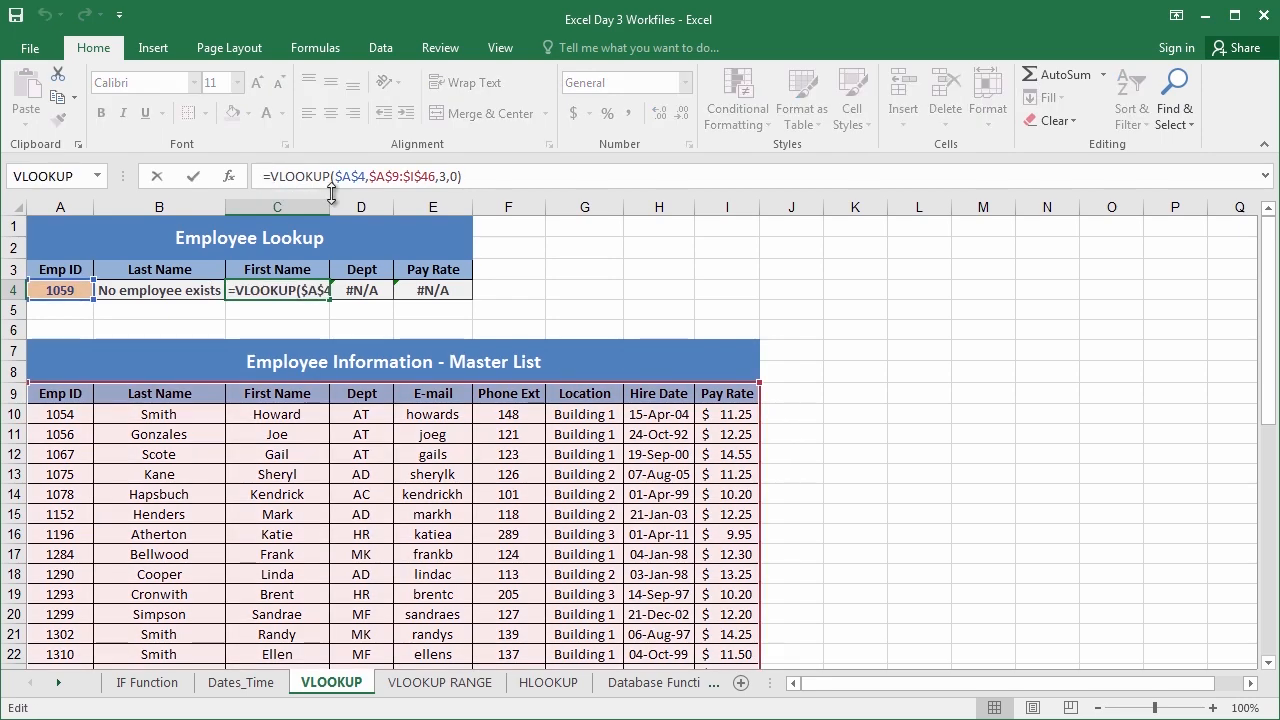
pyautogui.write('IFERROR')
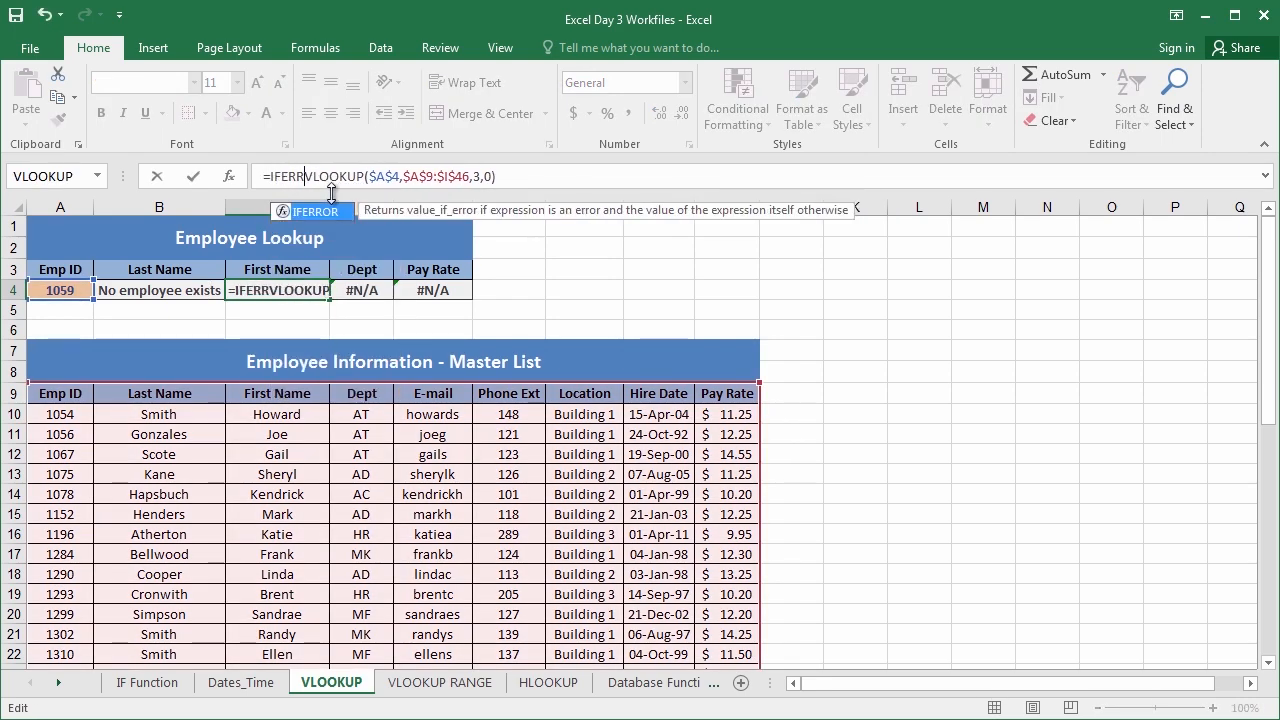
pyautogui.write('(')
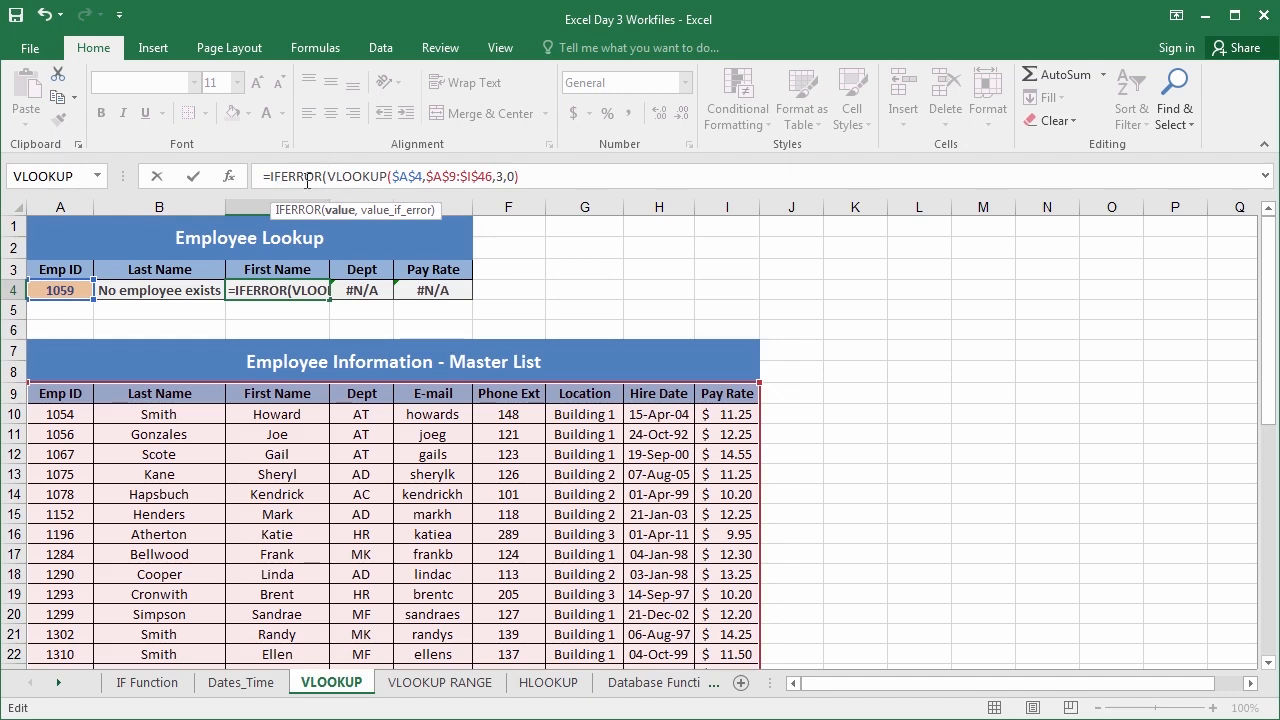
# Set IFERROR's Value_if_error in C4 to an empty string "" and apply the formula
pyautogui.click(300, 172)
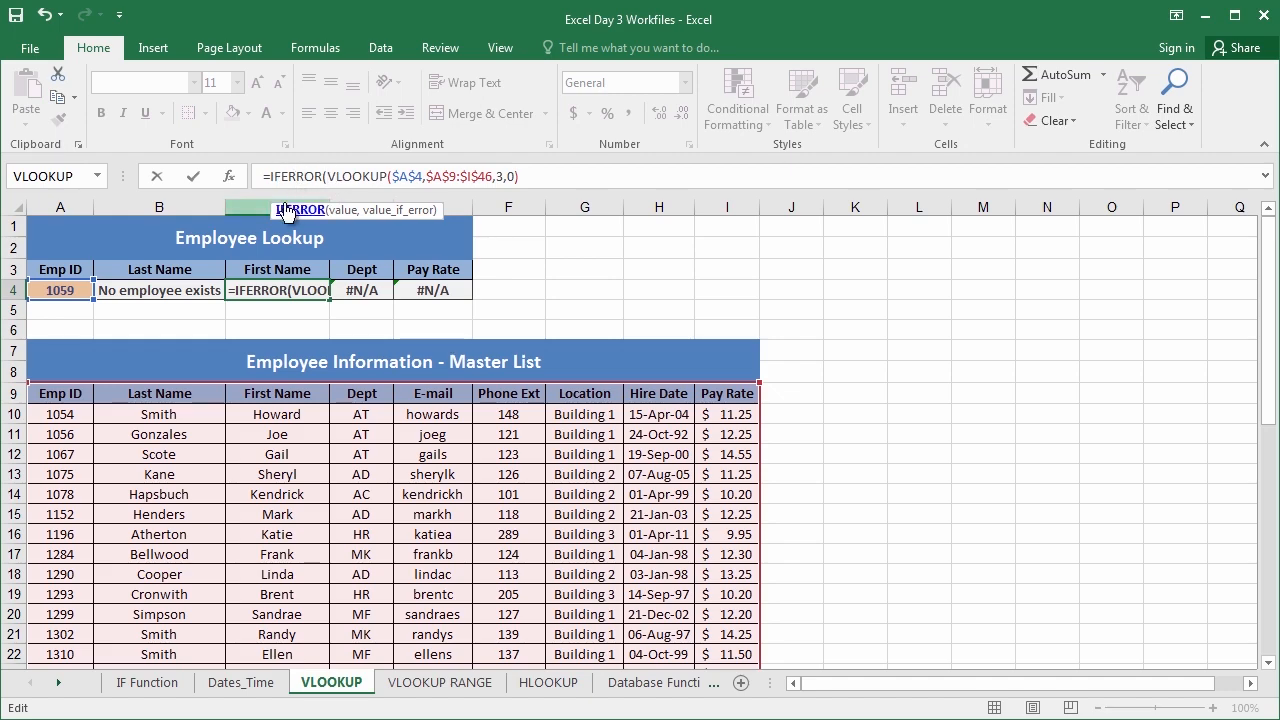
pyautogui.click(229, 181)
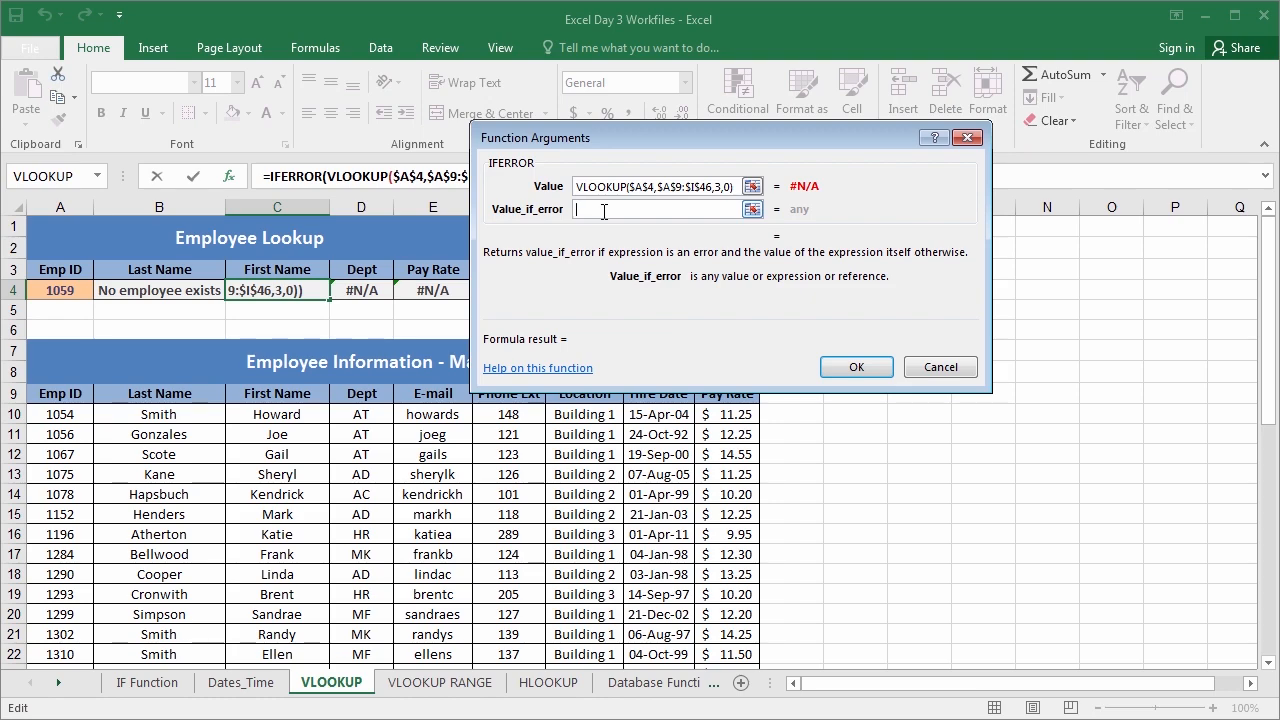
pyautogui.write('""')
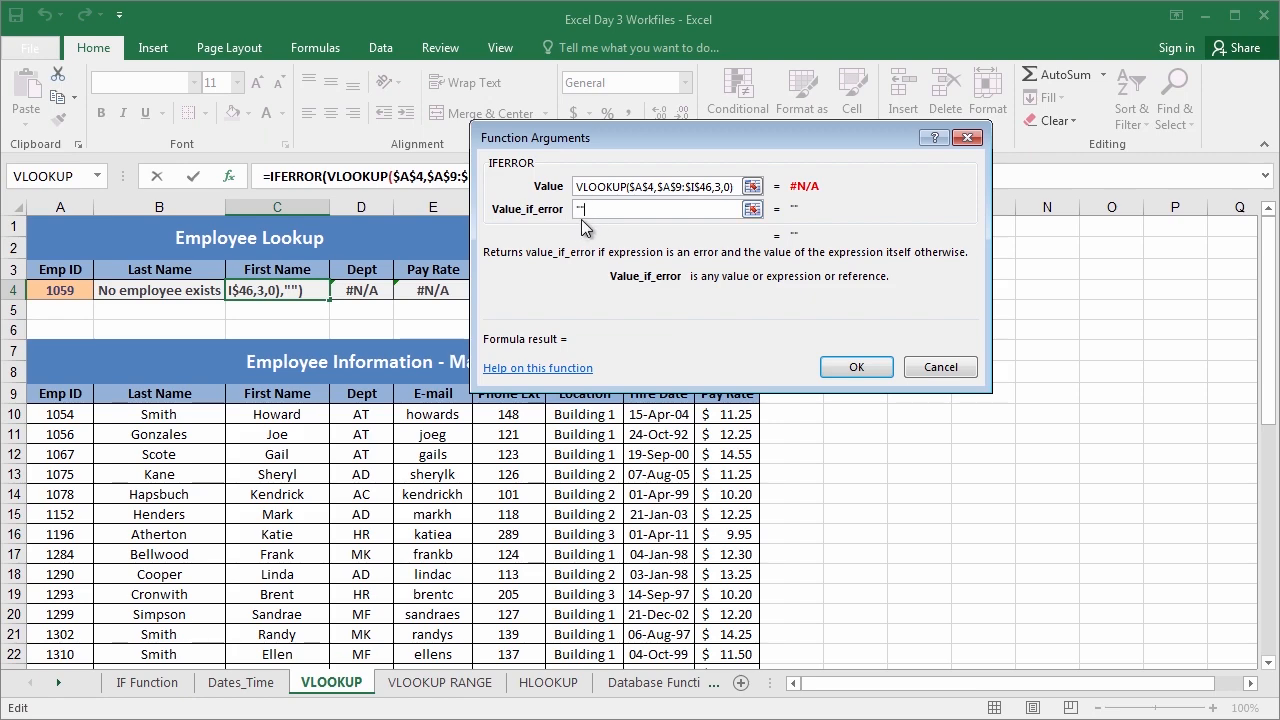
pyautogui.click(857, 367)
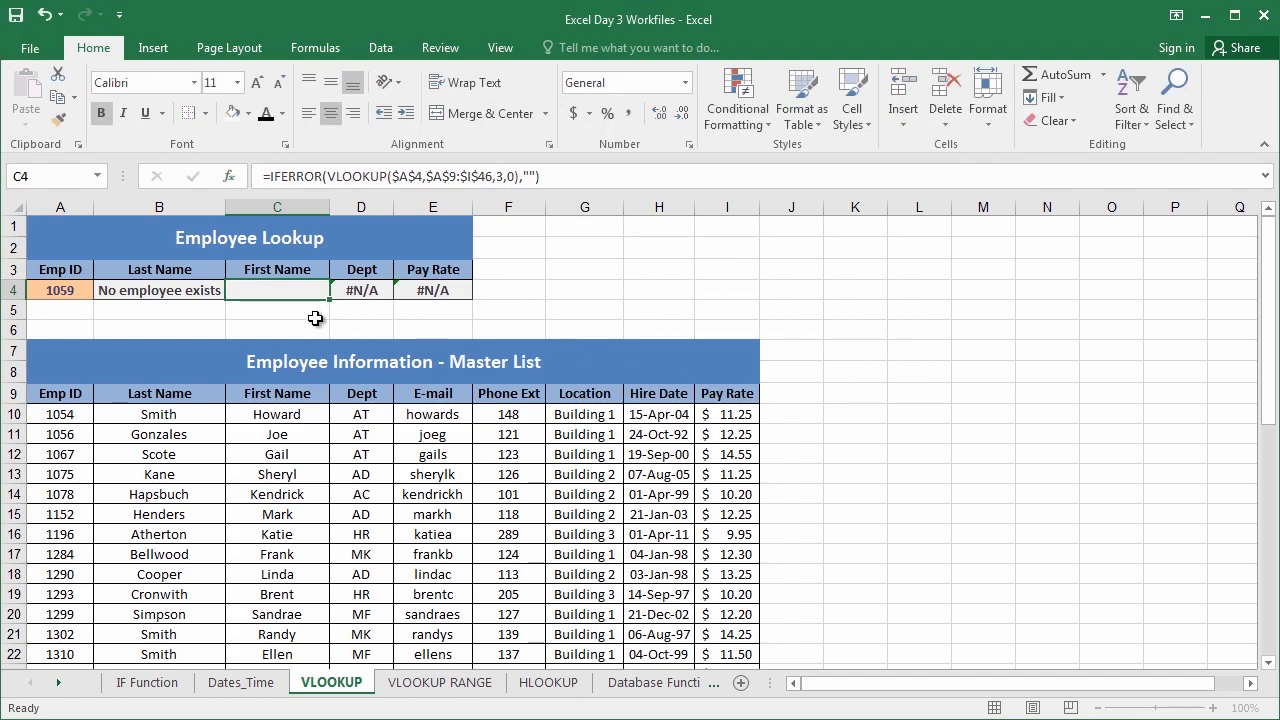
# Compare the formulas across B4:E4 to check which lookups are wrapped in IFERROR
pyautogui.click(134, 292)
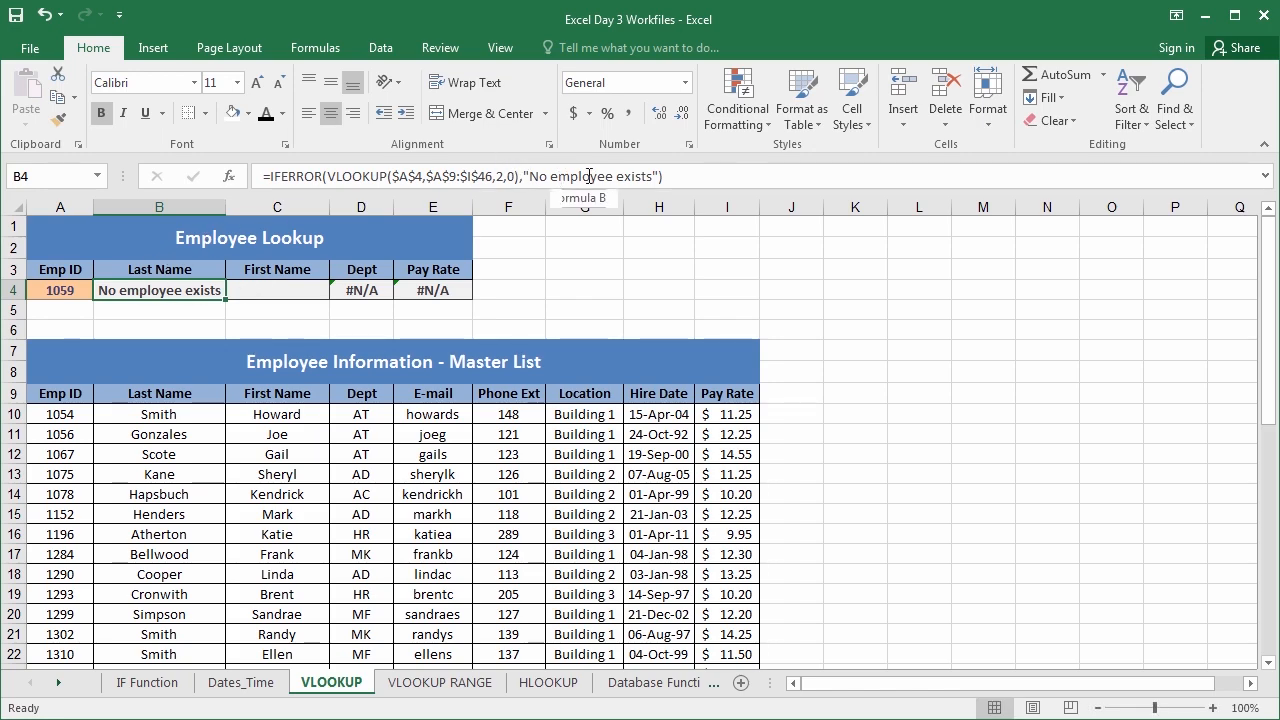
pyautogui.click(280, 288)
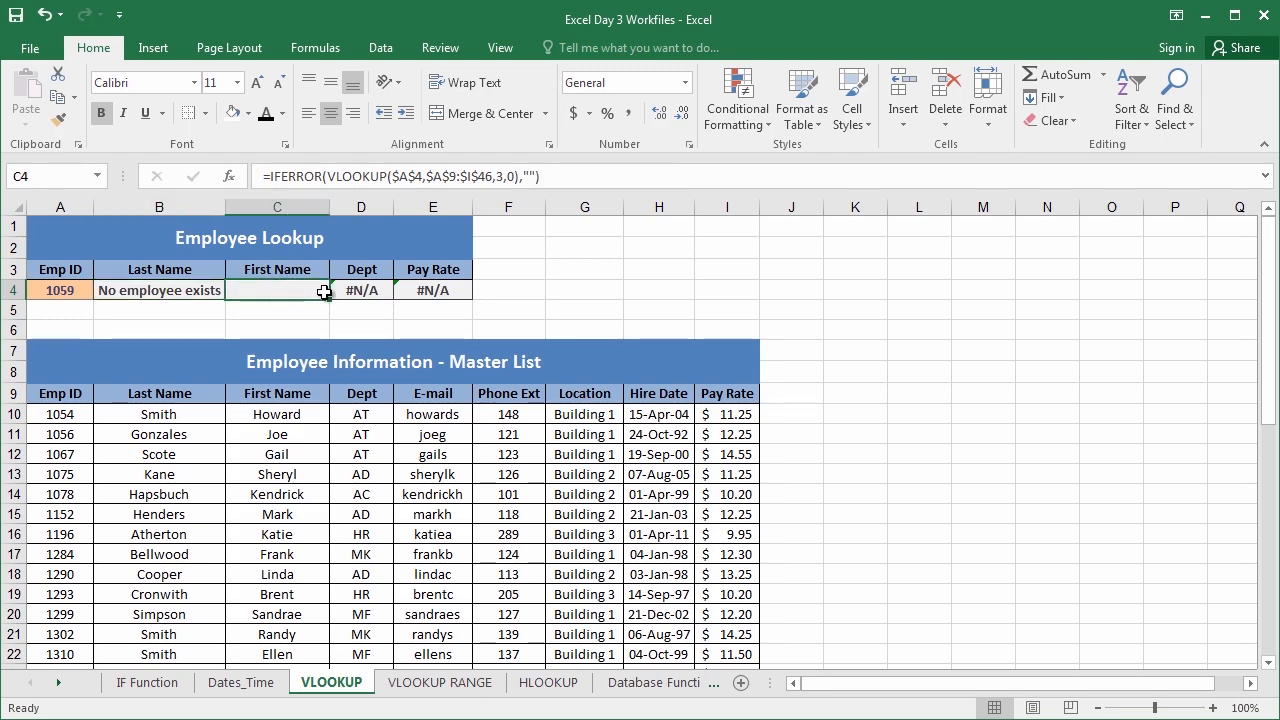
pyautogui.click(366, 290)
pyautogui.click(424, 290)
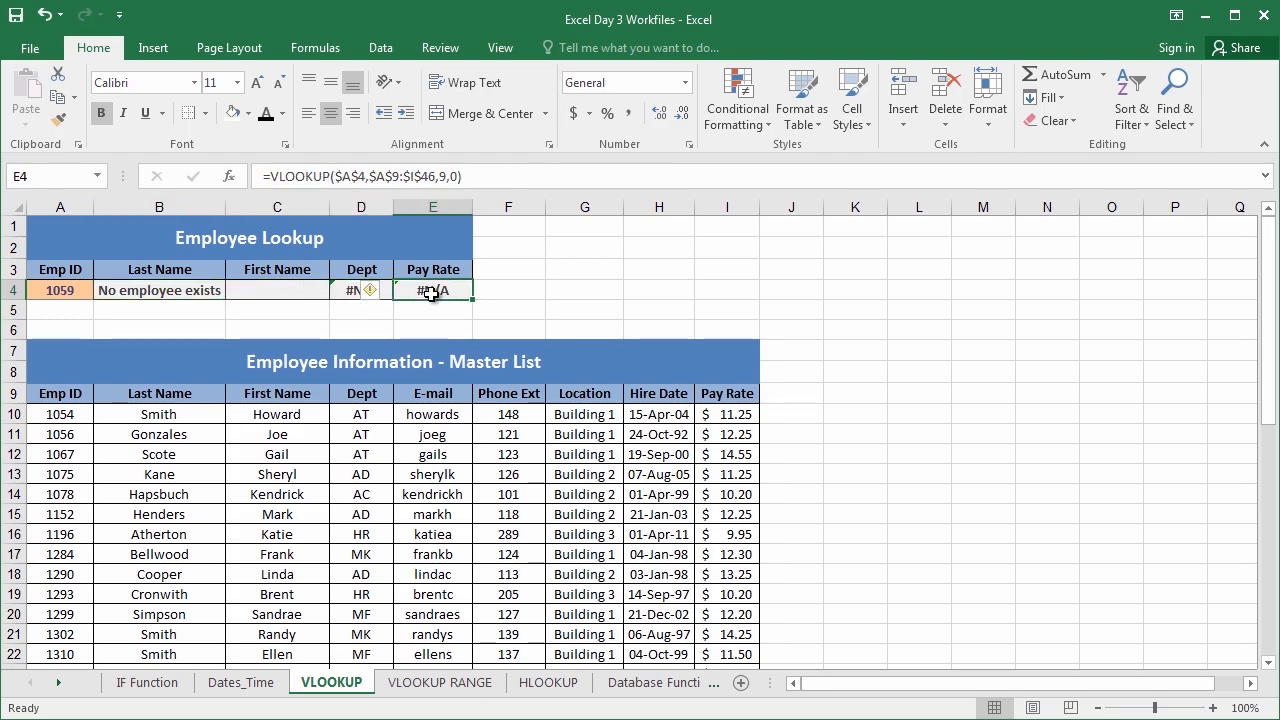
pyautogui.moveTo(304, 290); pyautogui.dragTo(422, 290)
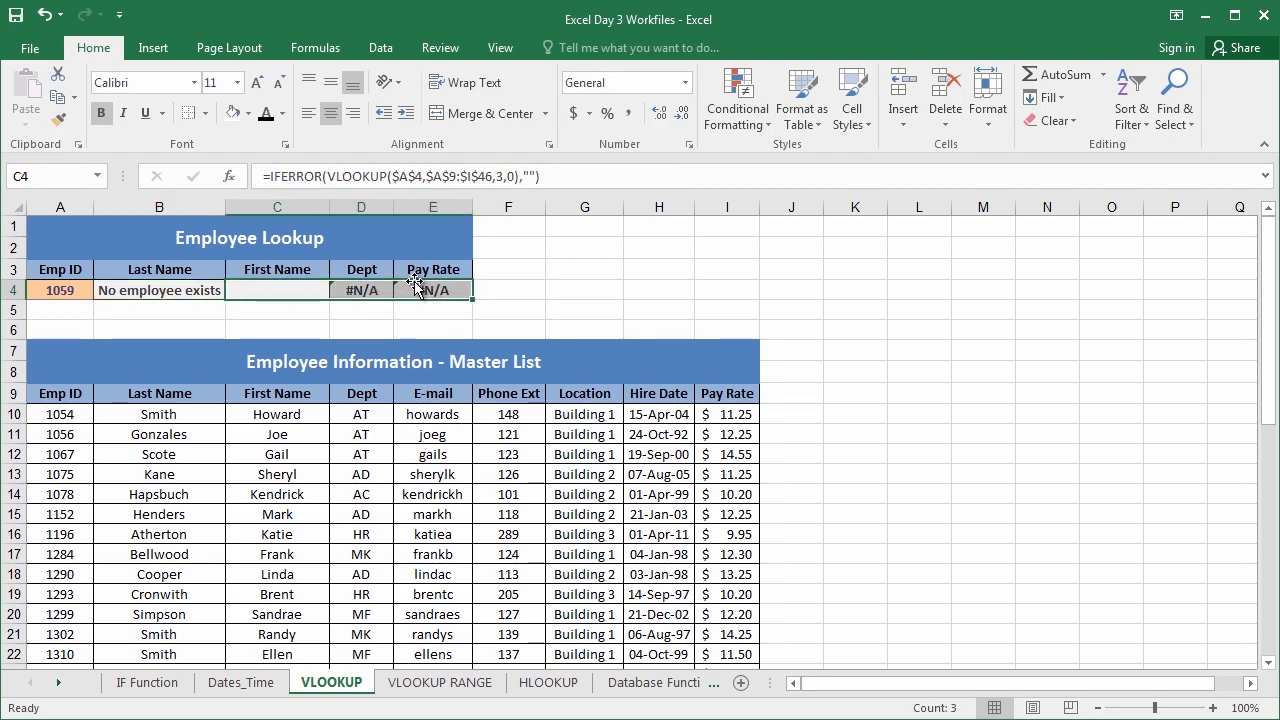
pyautogui.click(261, 290)
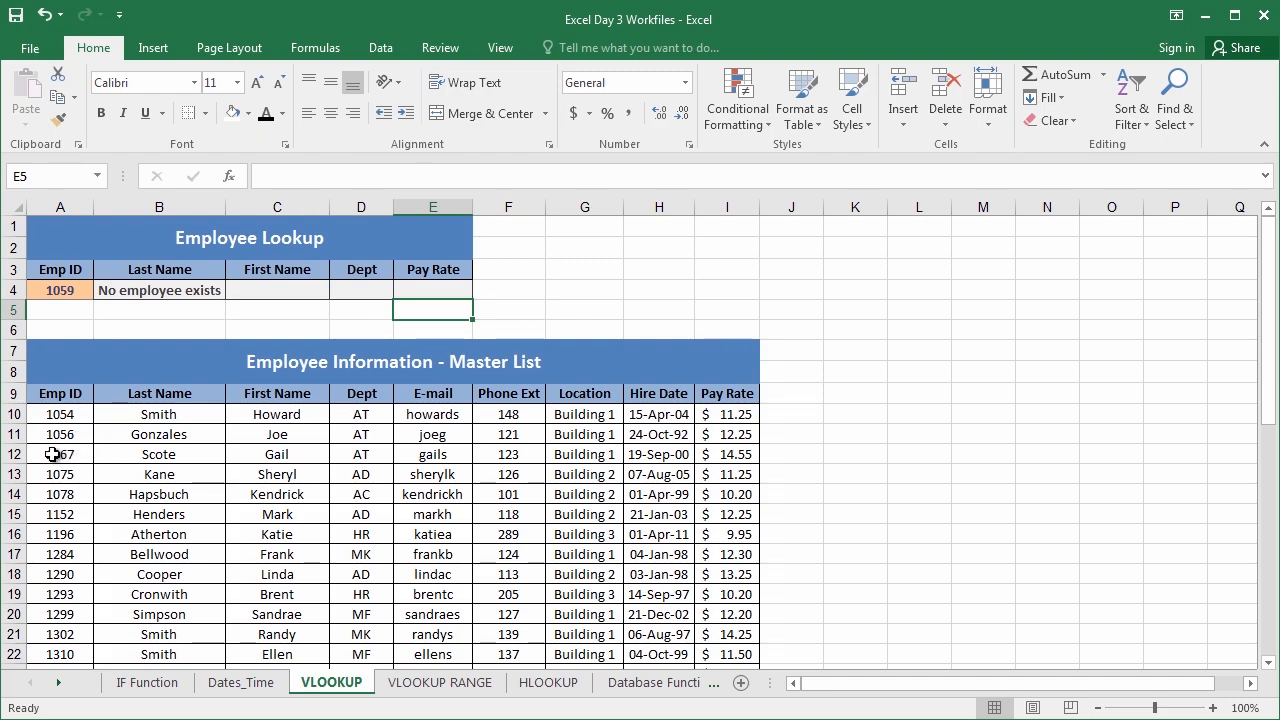
# Test the wrapped lookups by entering in A4 the Emp ID from row 21 of the master list
pyautogui.click(74, 289)
pyautogui.write('1302')
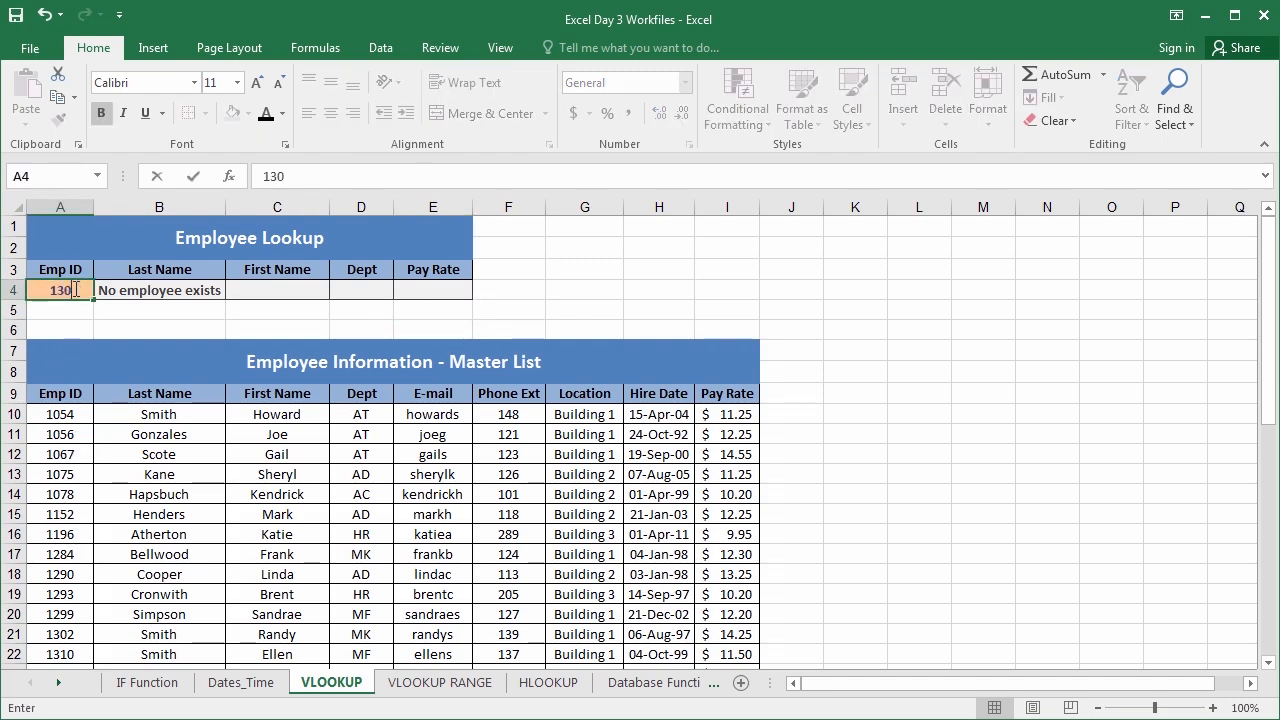
pyautogui.press('Return')
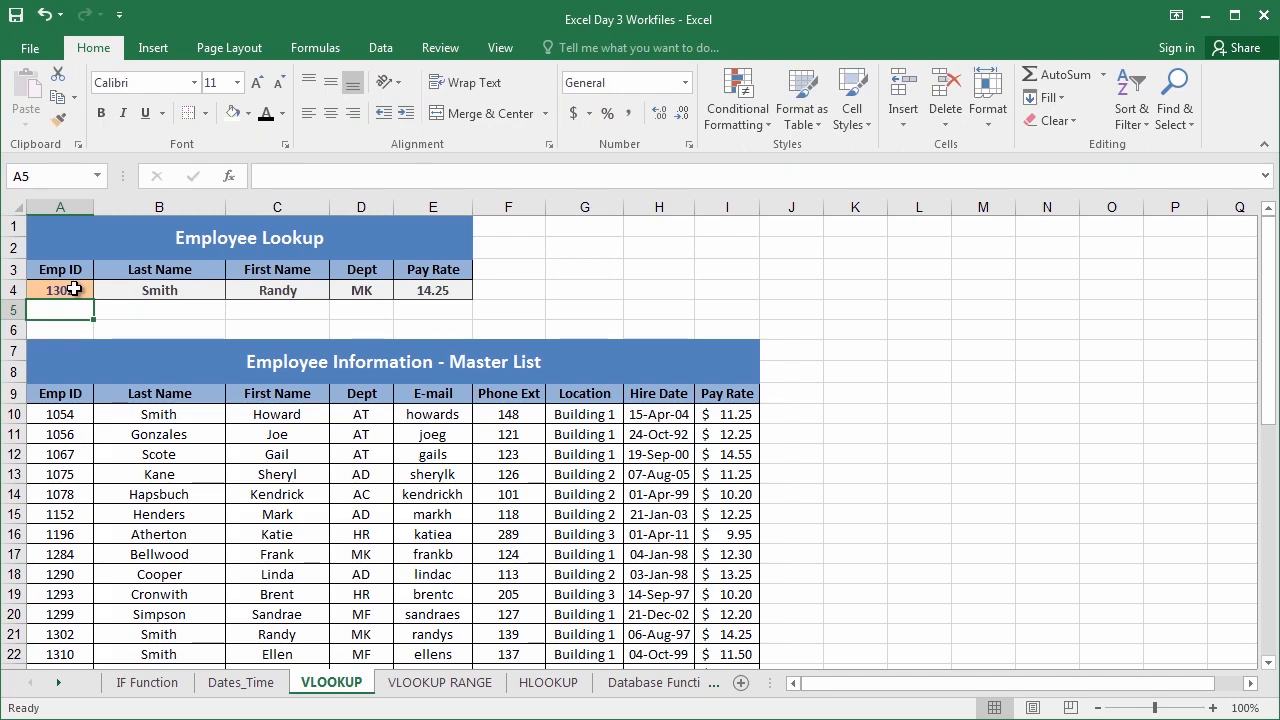
# Replace the Emp ID in A4 with one missing from the master list to test the IFERROR fallback
pyautogui.click(74, 289)
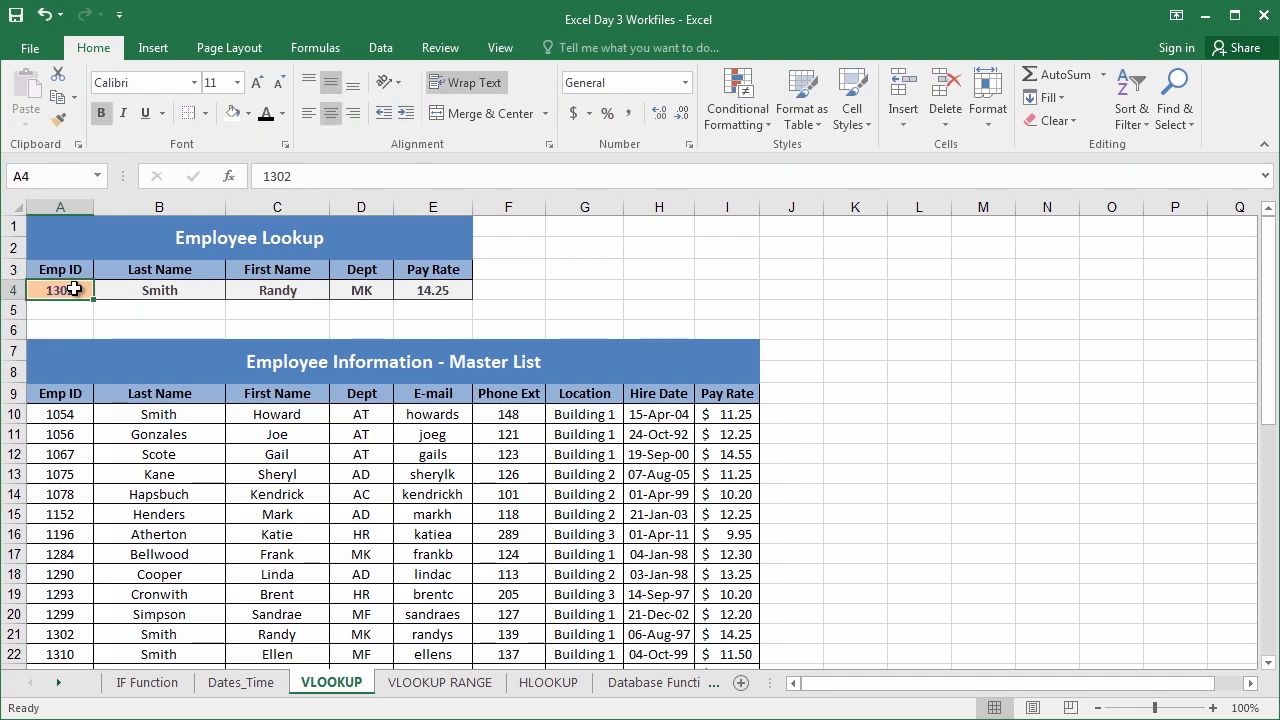
pyautogui.write('1055')
pyautogui.press('Return')
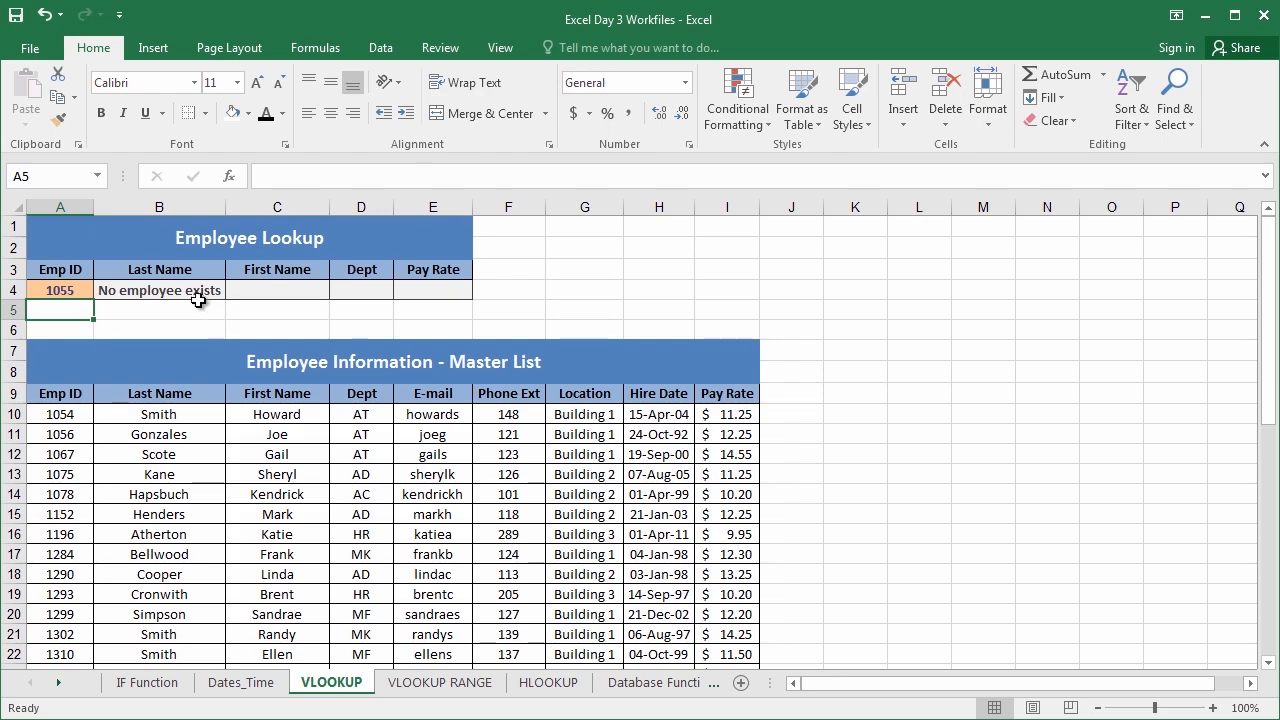
# Inspect the arguments of the VLOOKUP nested in B4's IFERROR formula, particularly Range_lookup, and close them without changes
pyautogui.click(139, 295)
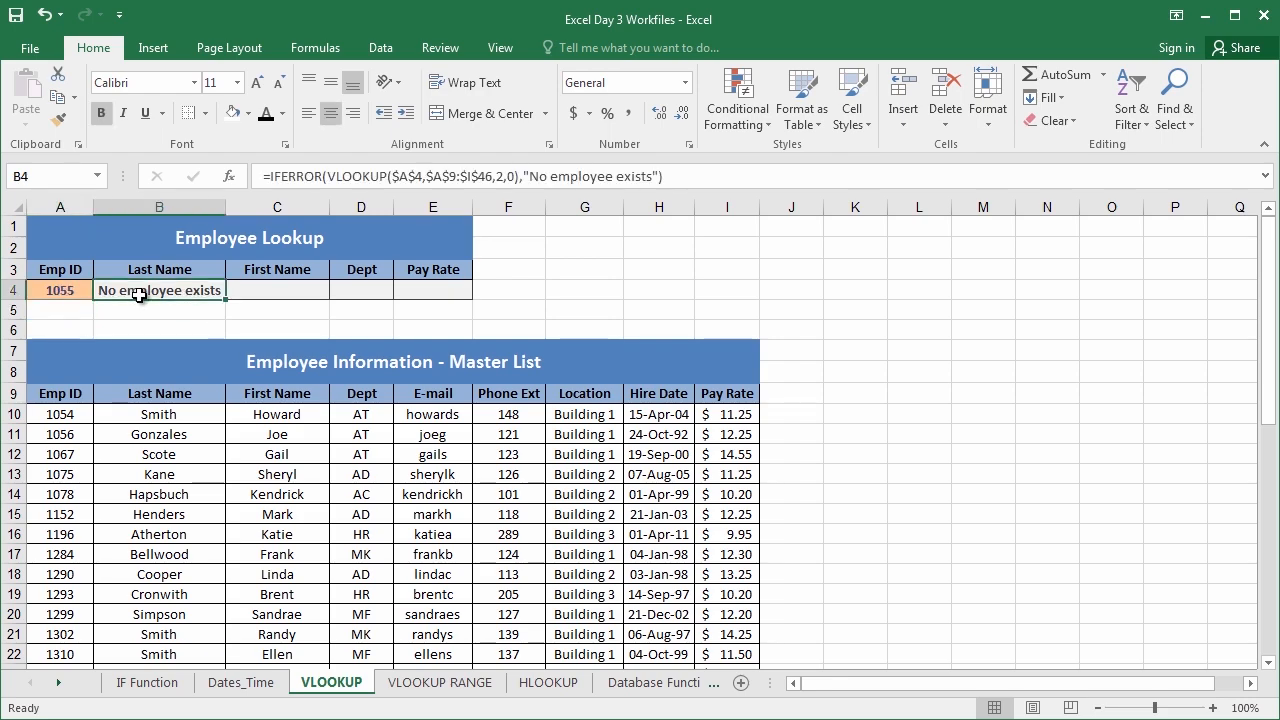
pyautogui.click(232, 180)
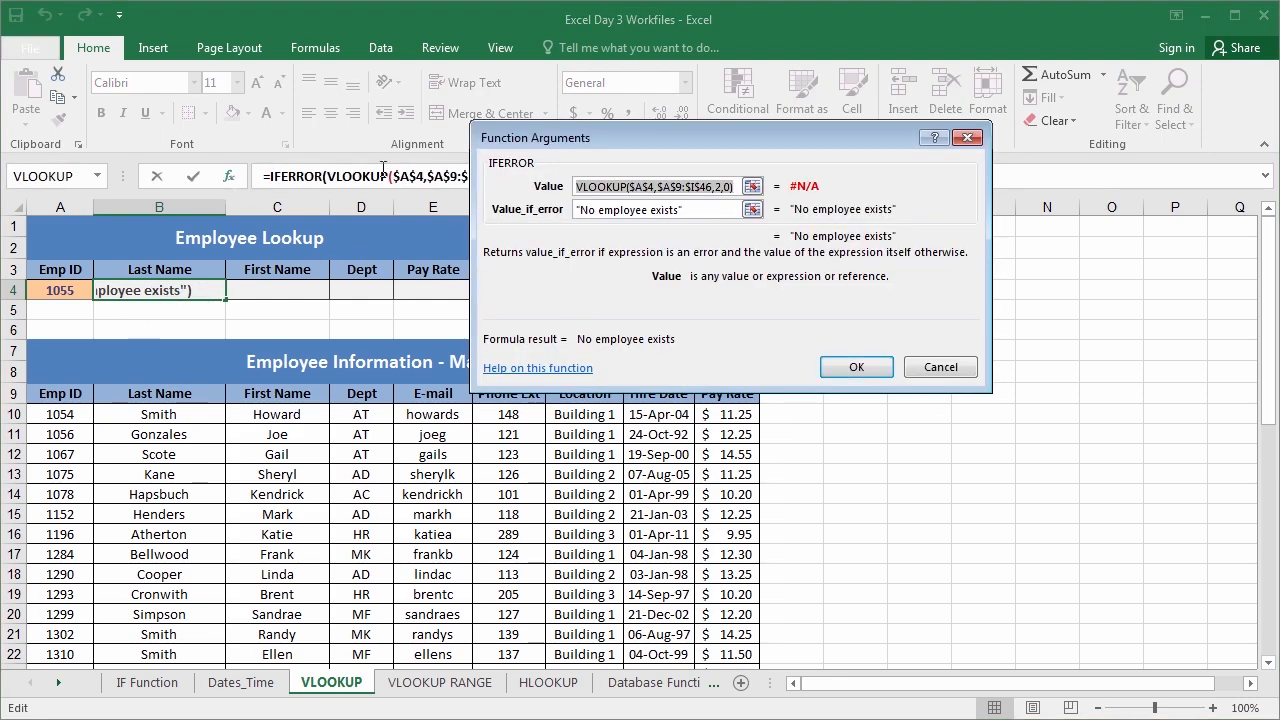
pyautogui.click(359, 180)
pyautogui.moveTo(611, 268); pyautogui.dragTo(528, 375)
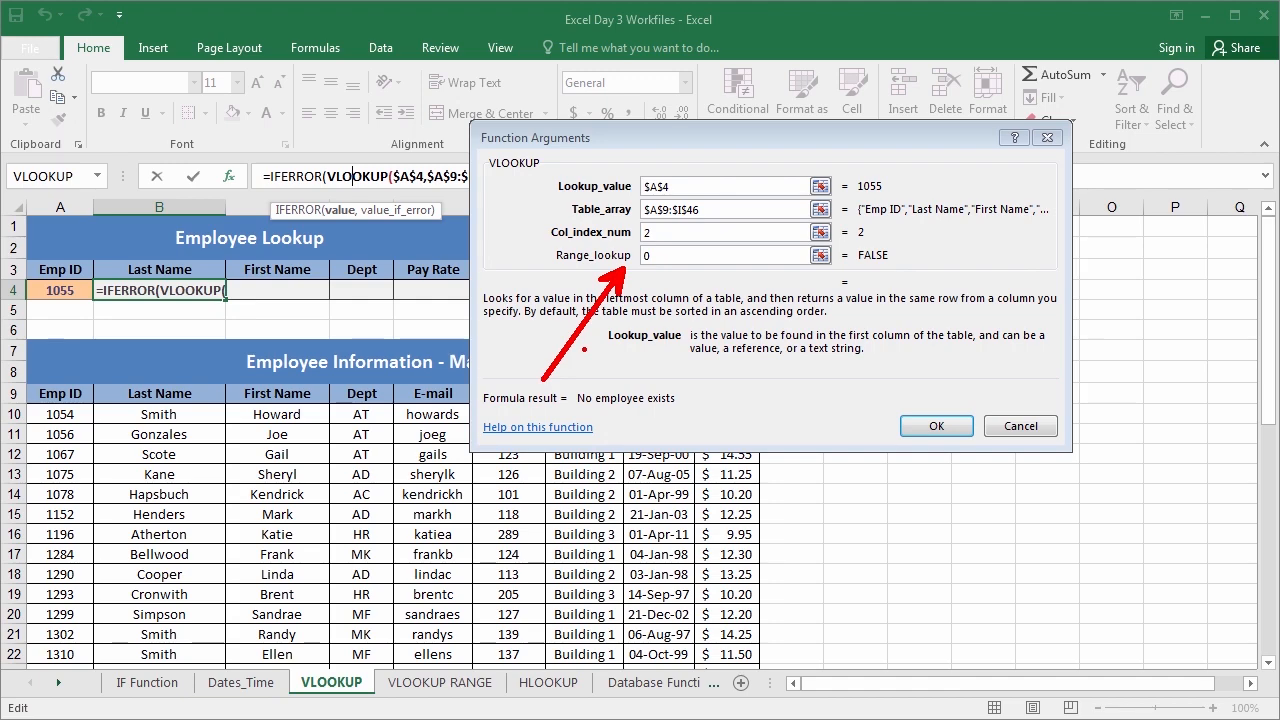
pyautogui.press('Escape')
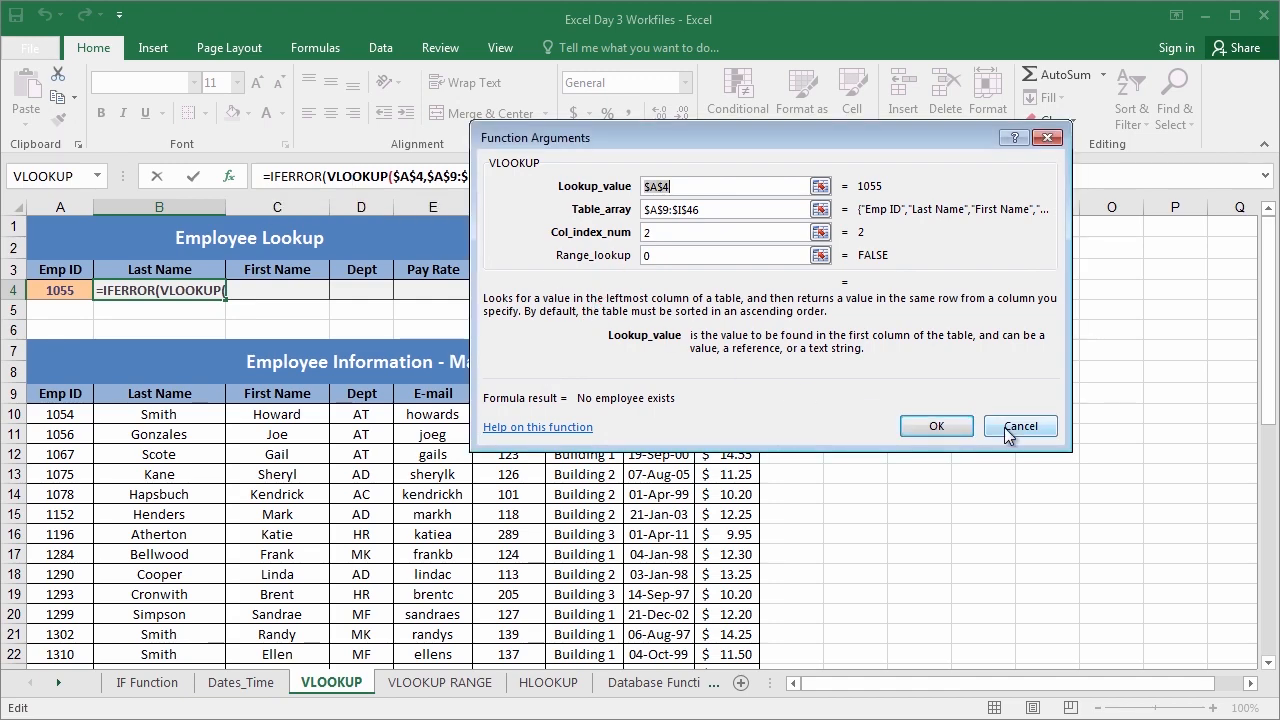
pyautogui.press('Return')
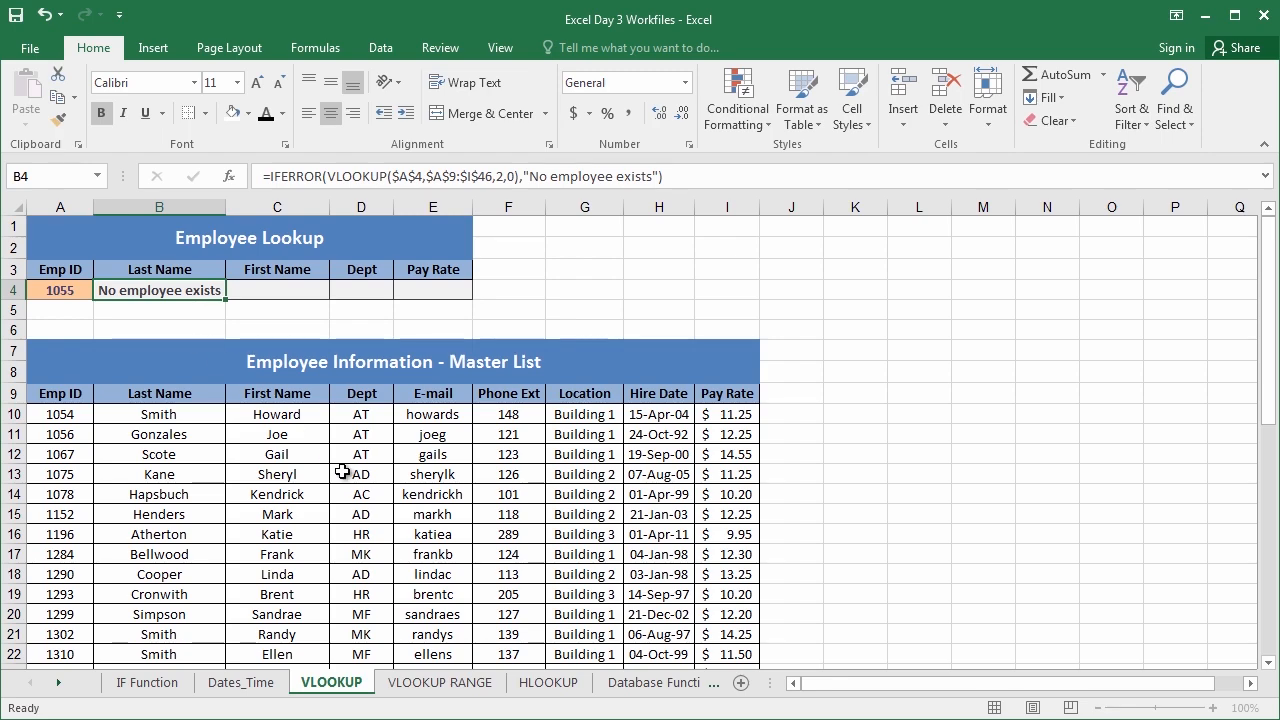
# On the VLOOKUP RANGE sheet, apply the dollar Accounting number format to the Sales values in B4:B10
pyautogui.click(415, 686)
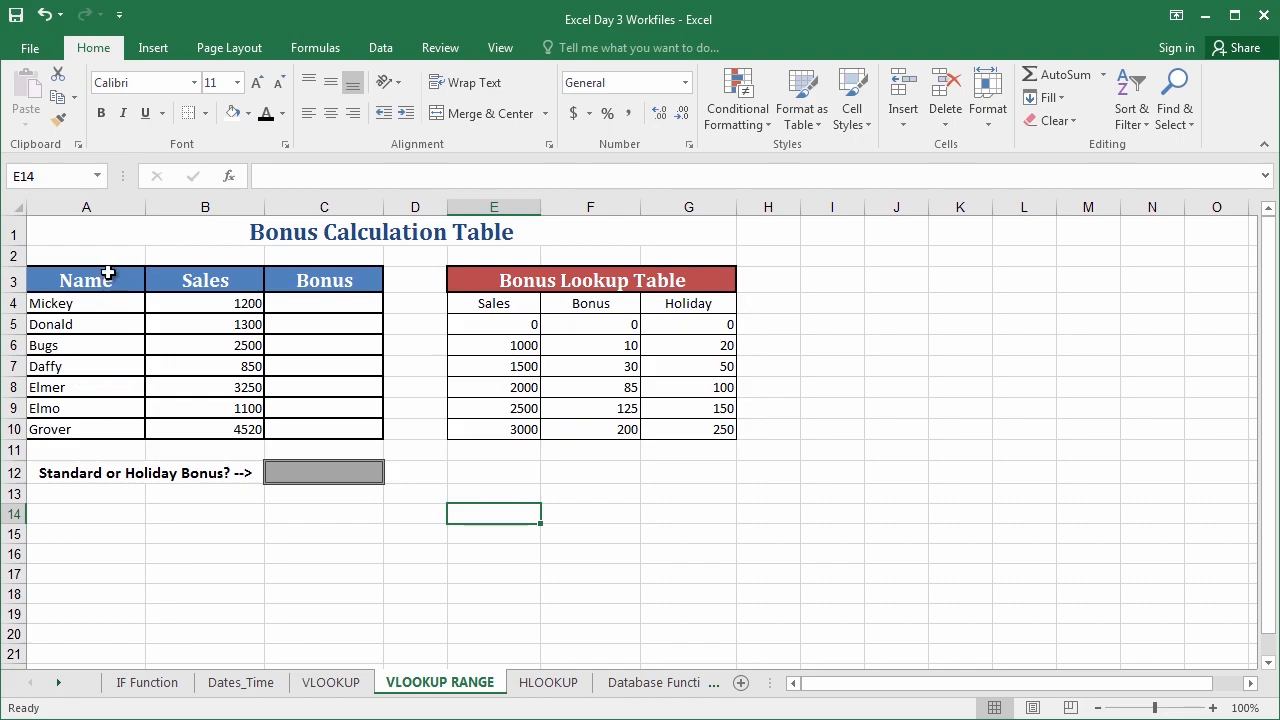
pyautogui.click(190, 312)
pyautogui.moveTo(190, 312); pyautogui.dragTo(208, 430)
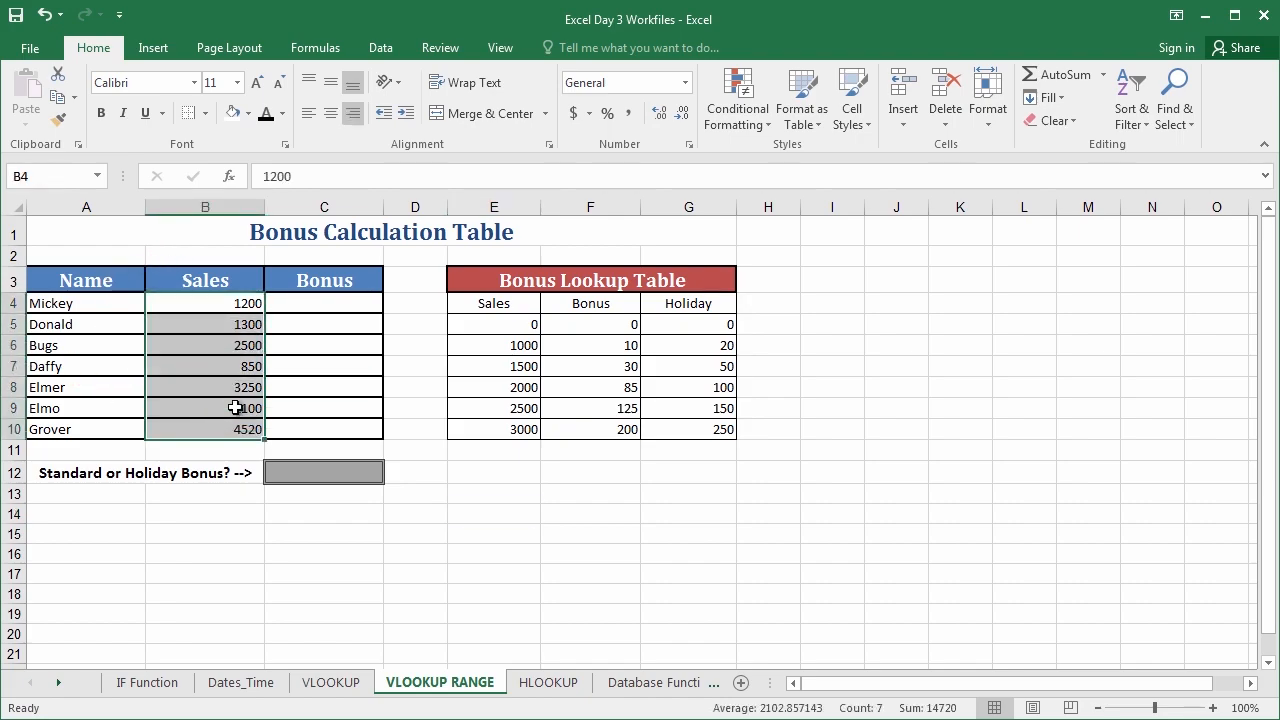
pyautogui.click(573, 113)
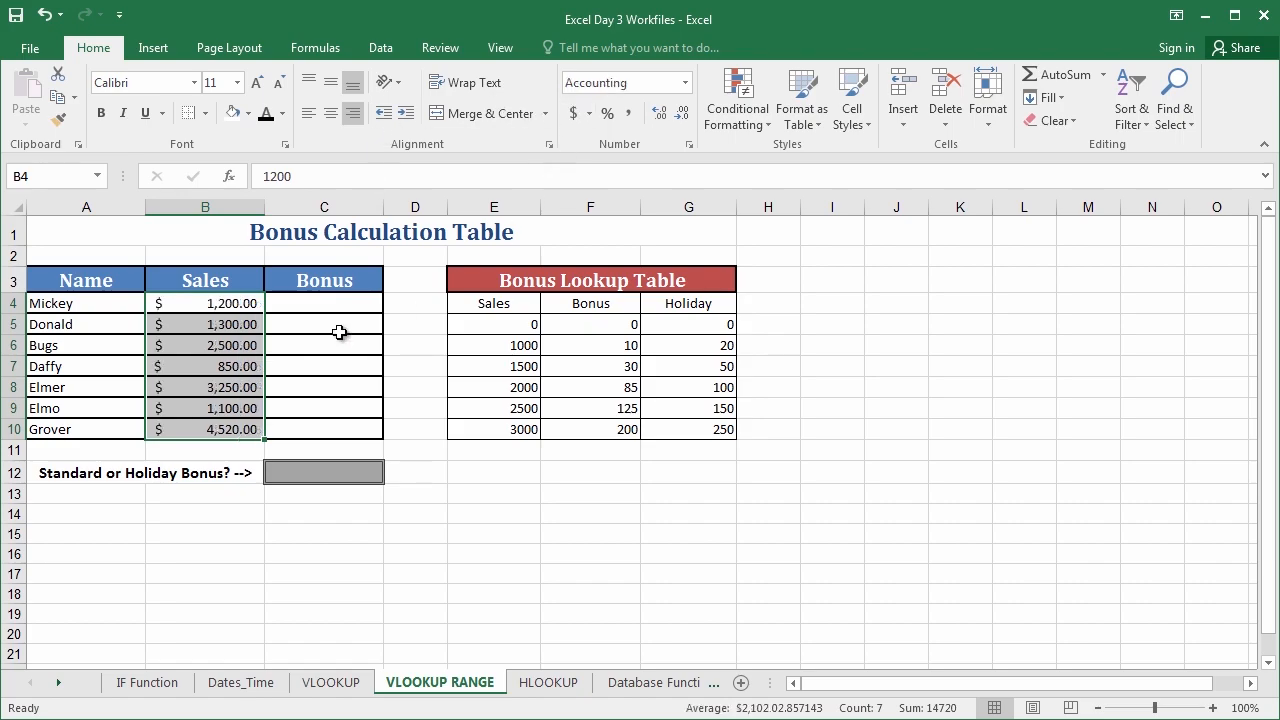
# Remove both decimal places from the Sales values in B4:B10 so they show whole dollars
pyautogui.click(682, 113)
pyautogui.click(682, 113)
pyautogui.click(184, 309)
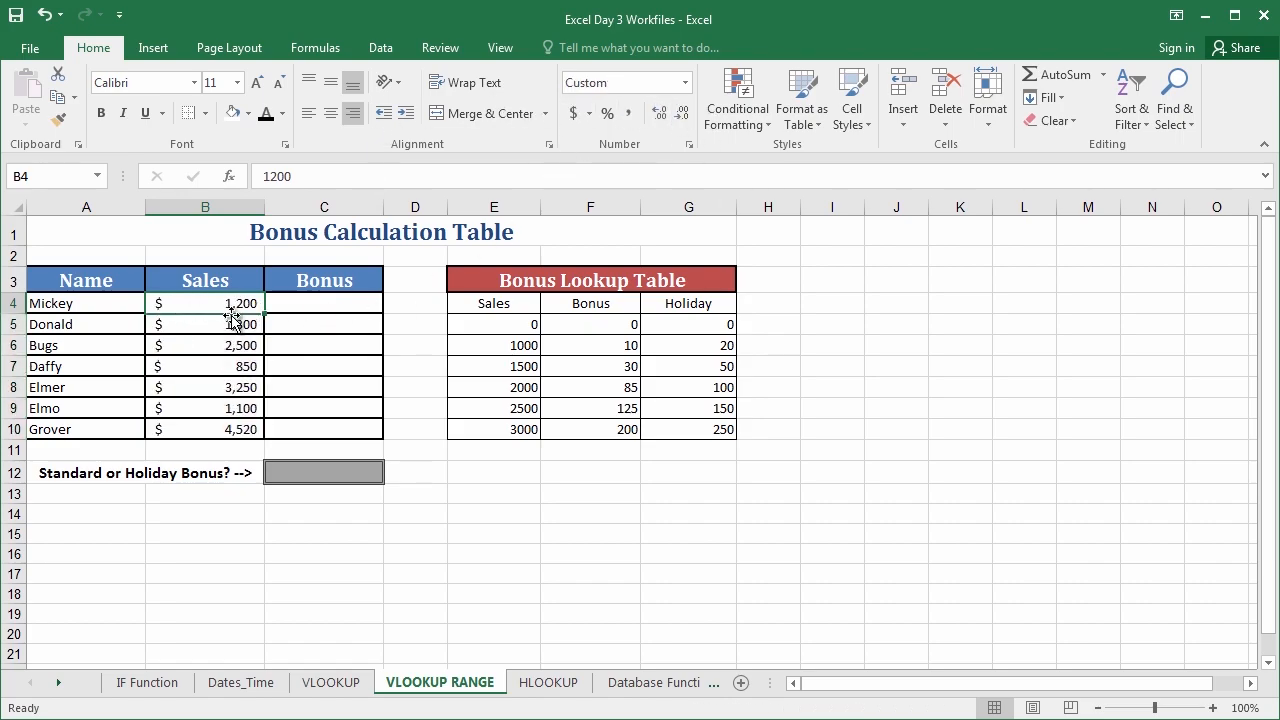
# Insert a VLOOKUP function in C4 with Mickey's sales in B4 as the lookup value
pyautogui.click(283, 303)
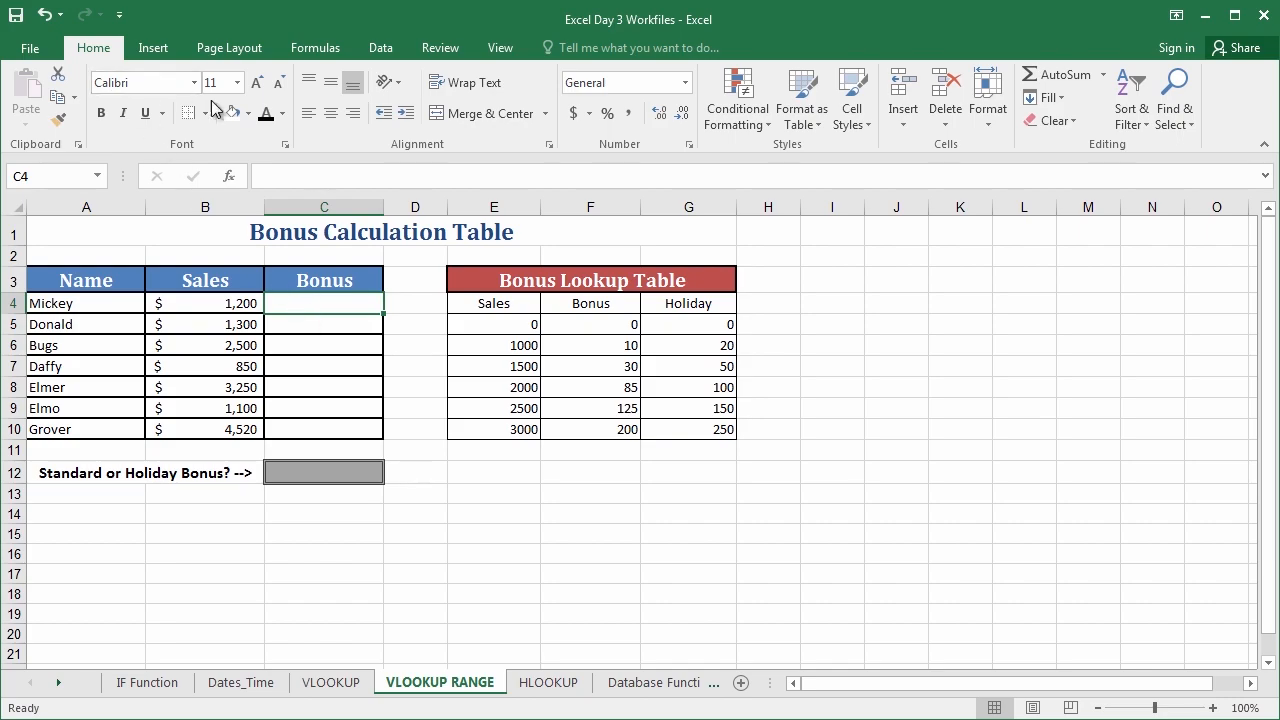
pyautogui.click(313, 50)
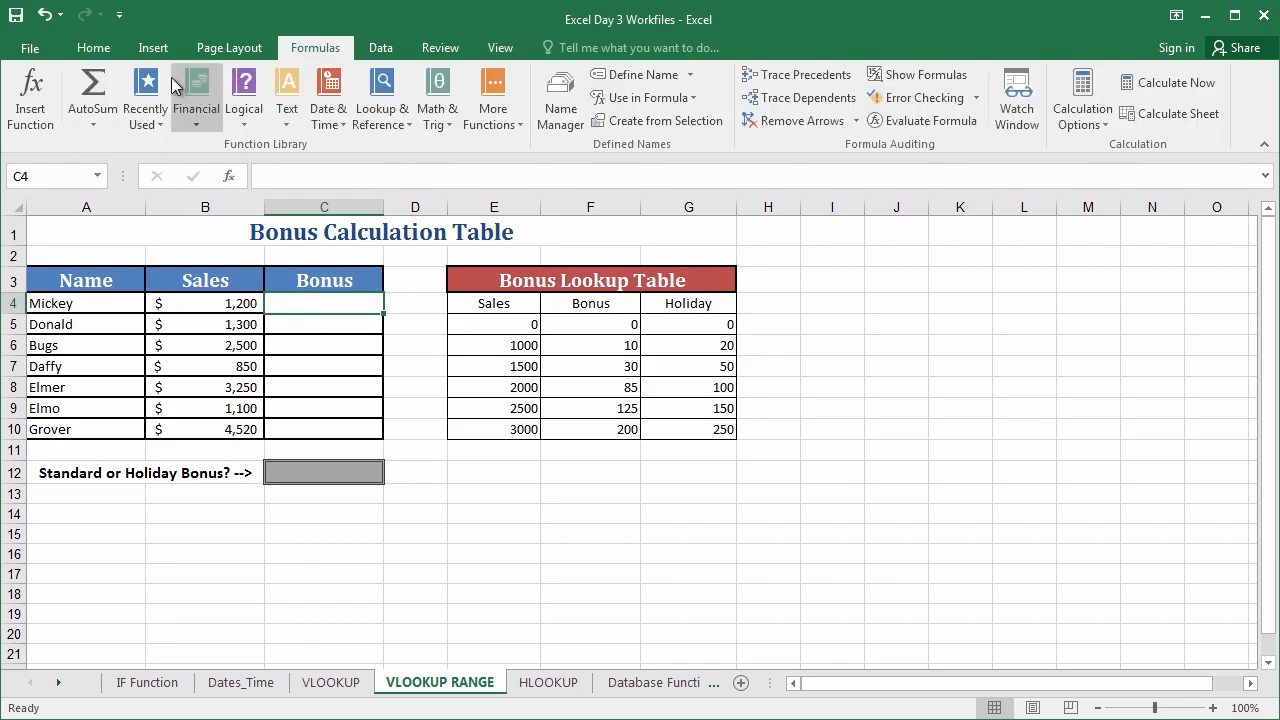
pyautogui.click(31, 98)
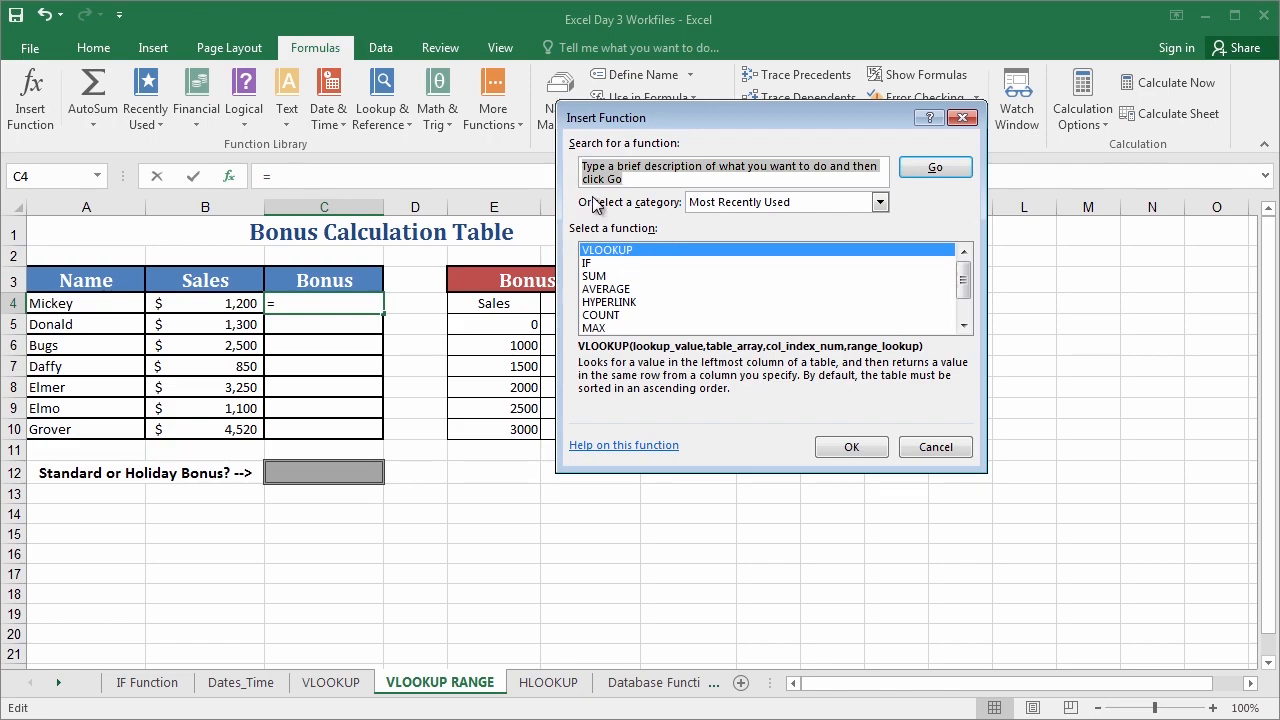
pyautogui.click(624, 249)
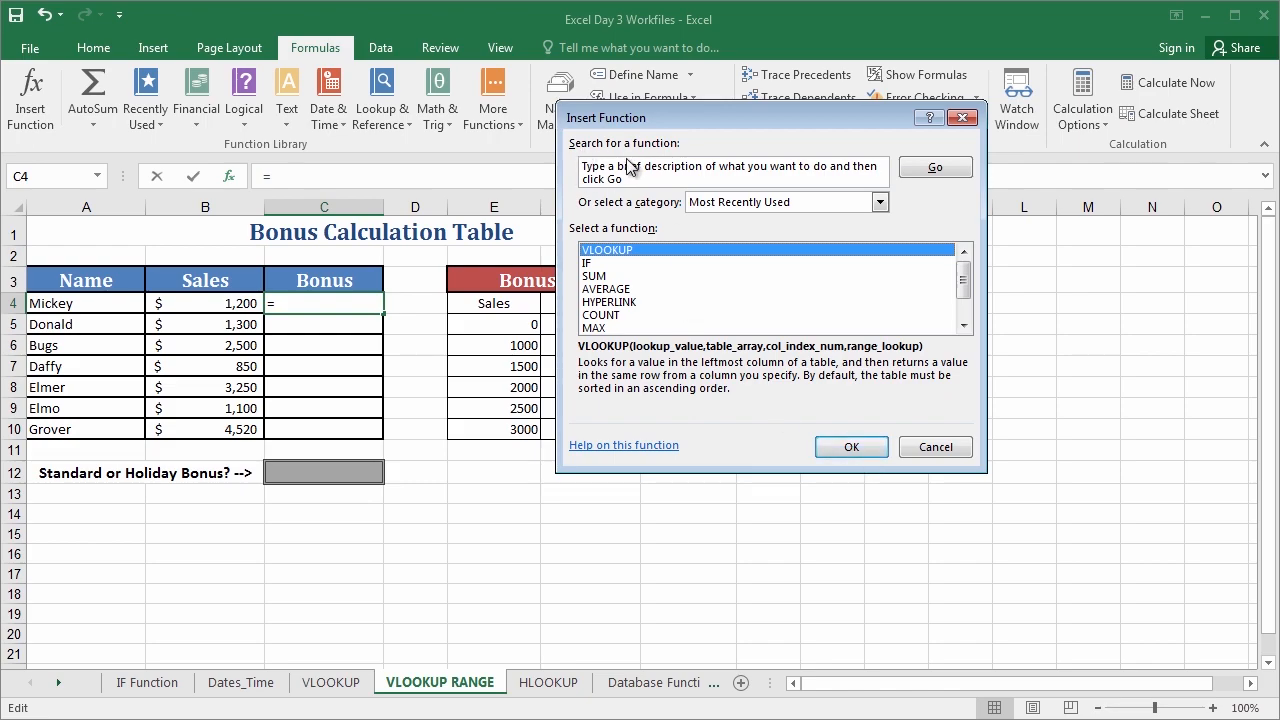
pyautogui.click(851, 446)
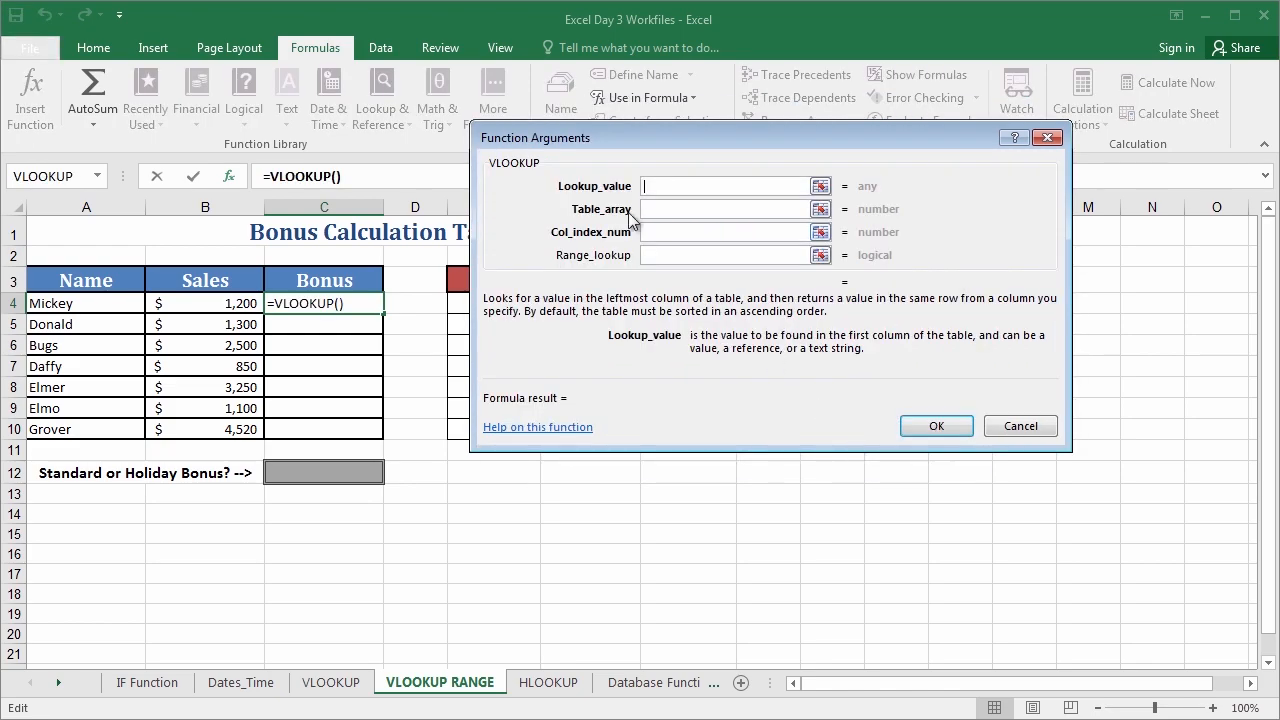
pyautogui.moveTo(520, 136); pyautogui.dragTo(470, 356)
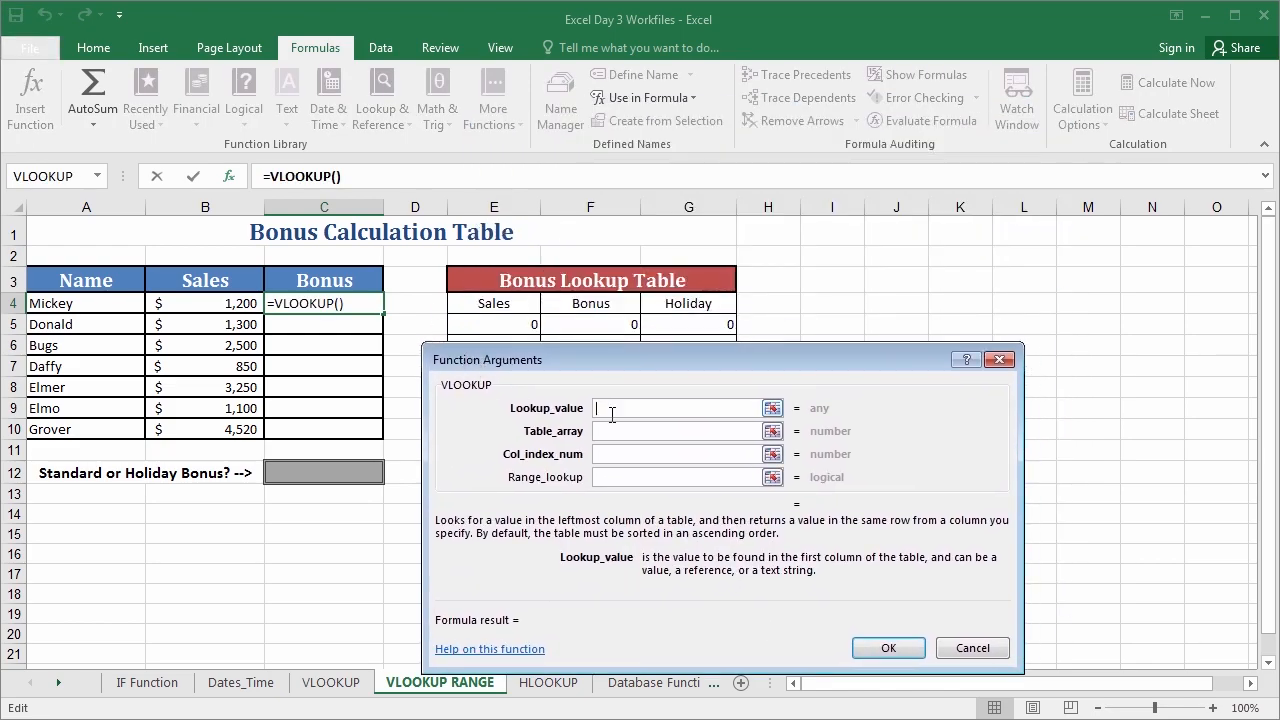
pyautogui.click(232, 303)
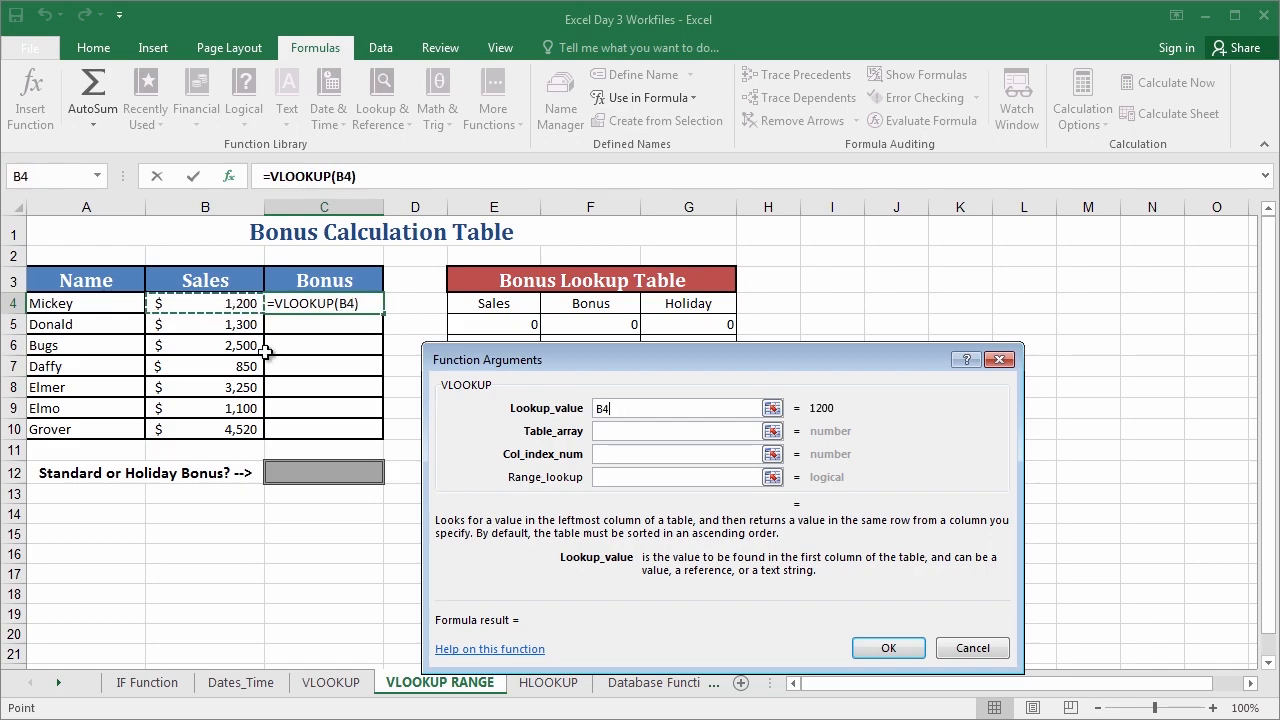
# Set the VLOOKUP's Table_array to the Bonus Lookup Table range E4:G10, made absolute as $E$4:$G$10
pyautogui.click(614, 431)
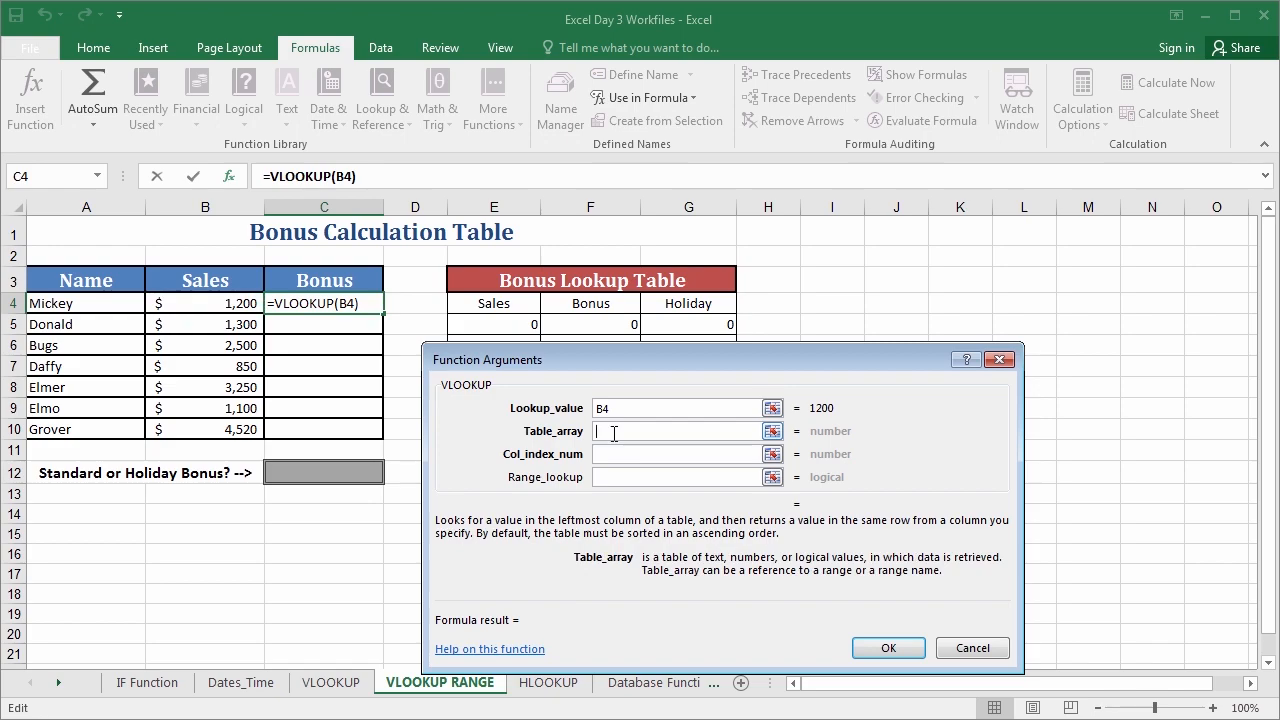
pyautogui.moveTo(529, 362); pyautogui.dragTo(860, 205)
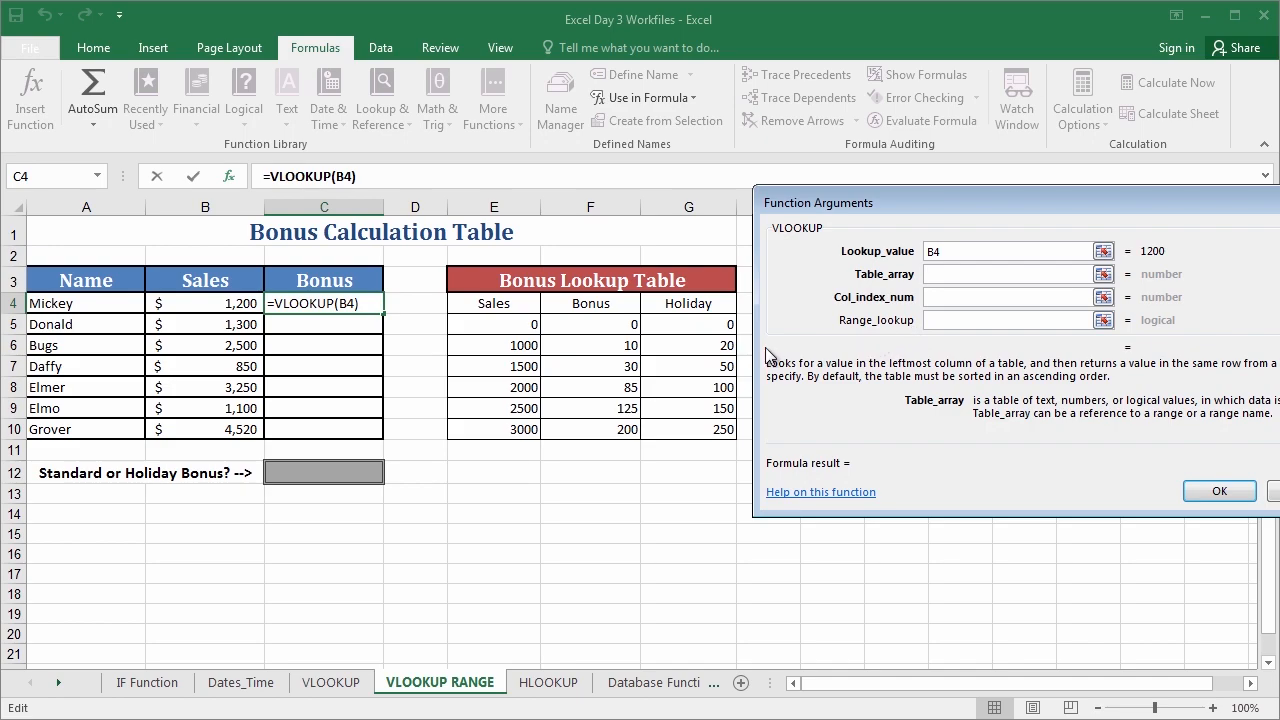
pyautogui.moveTo(492, 305); pyautogui.dragTo(692, 427)
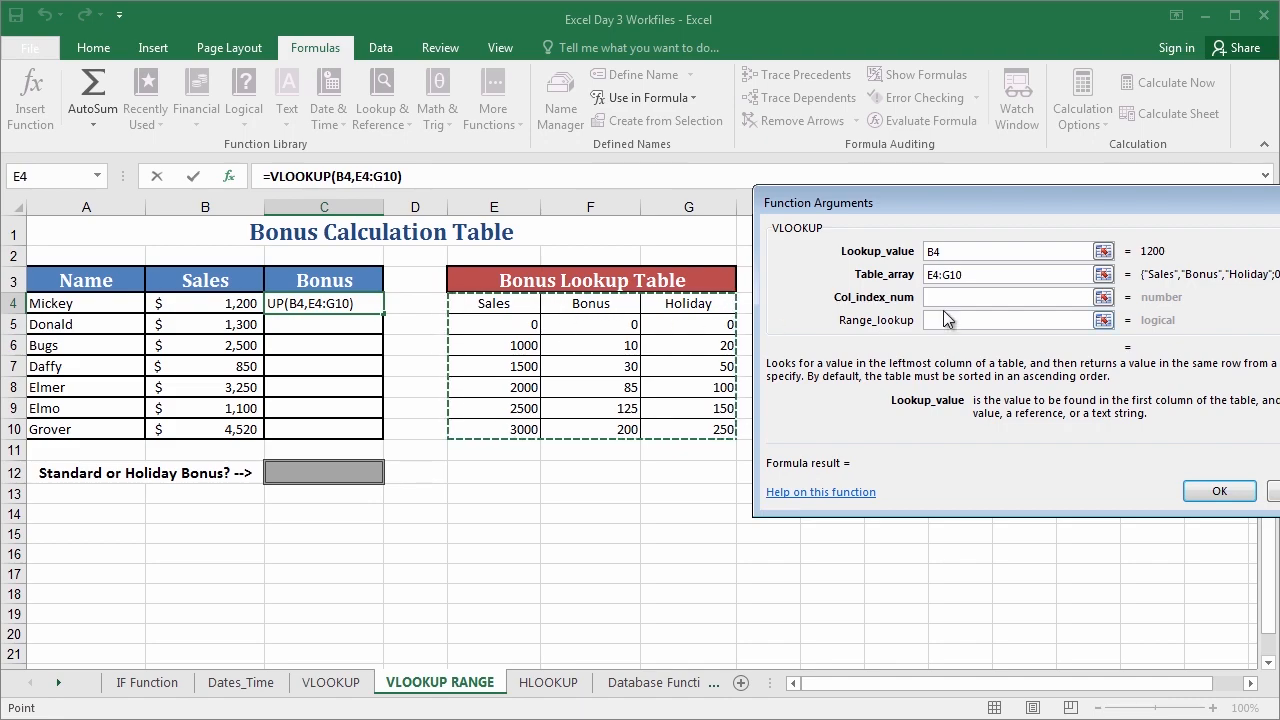
pyautogui.moveTo(974, 275); pyautogui.dragTo(915, 276)
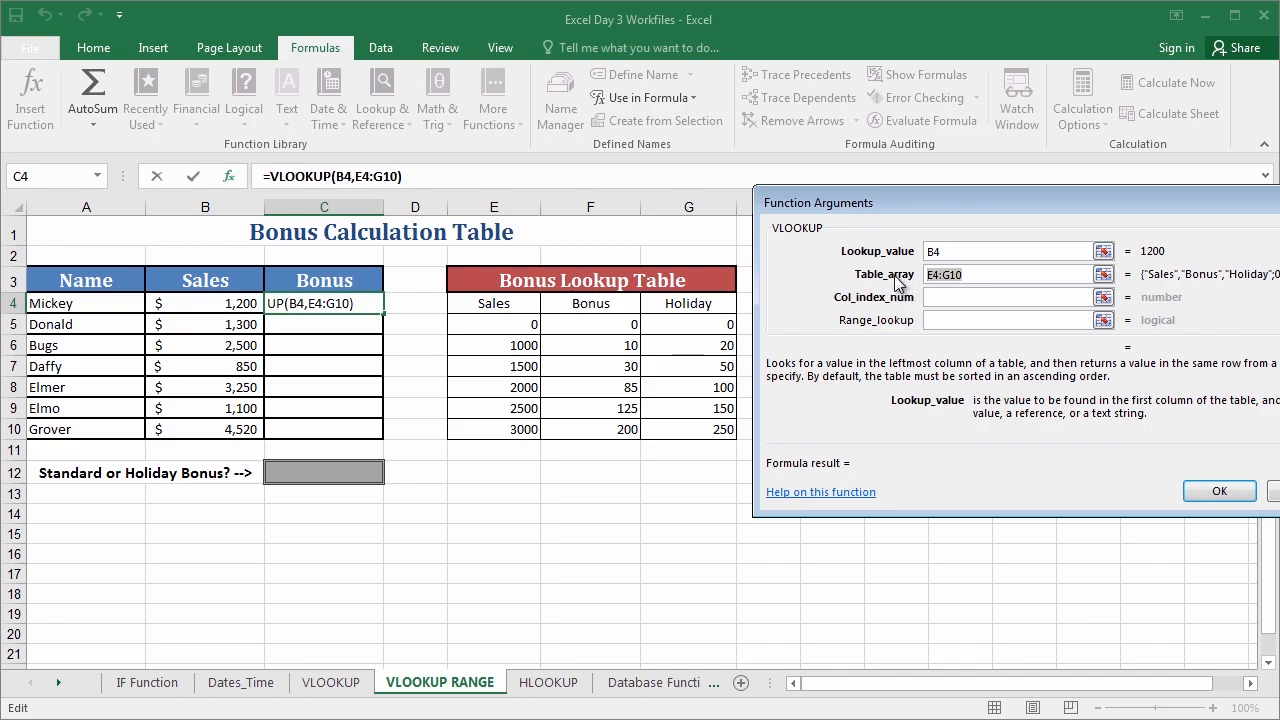
pyautogui.press('F4')
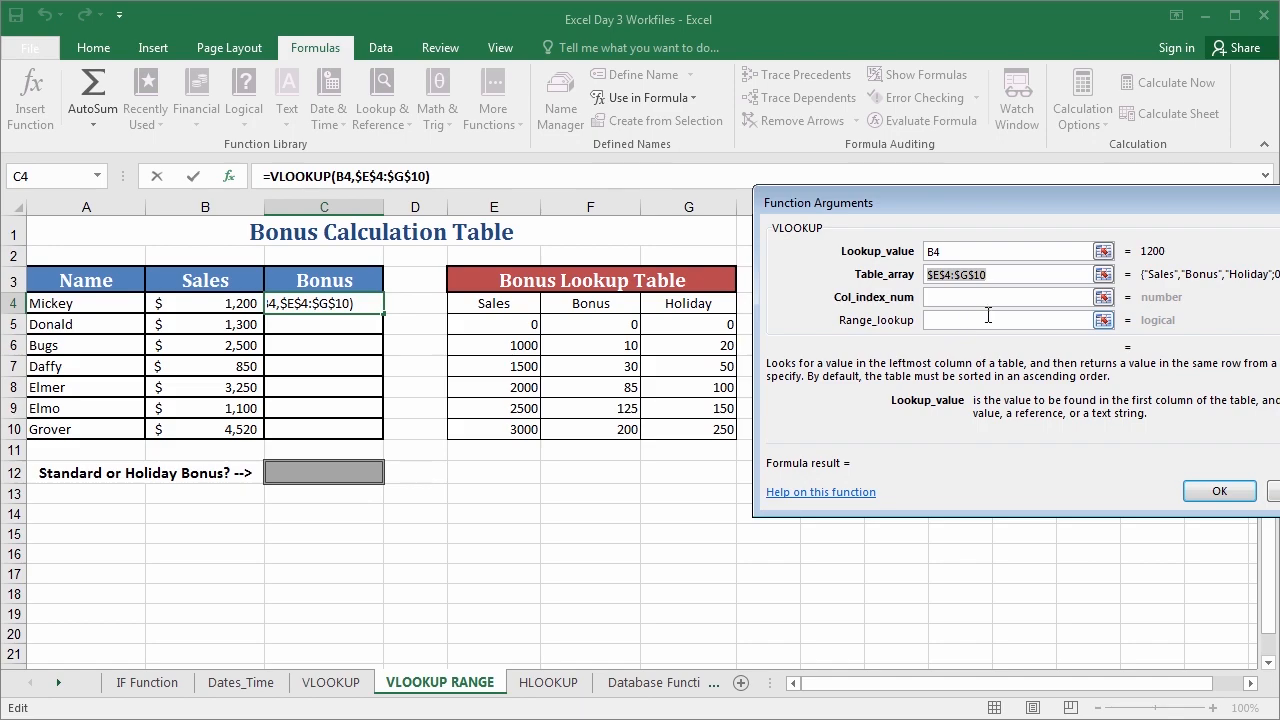
# Set Col_index_num to 2 and Range_lookup to 0, and enter the VLOOKUP in C4
pyautogui.click(931, 300)
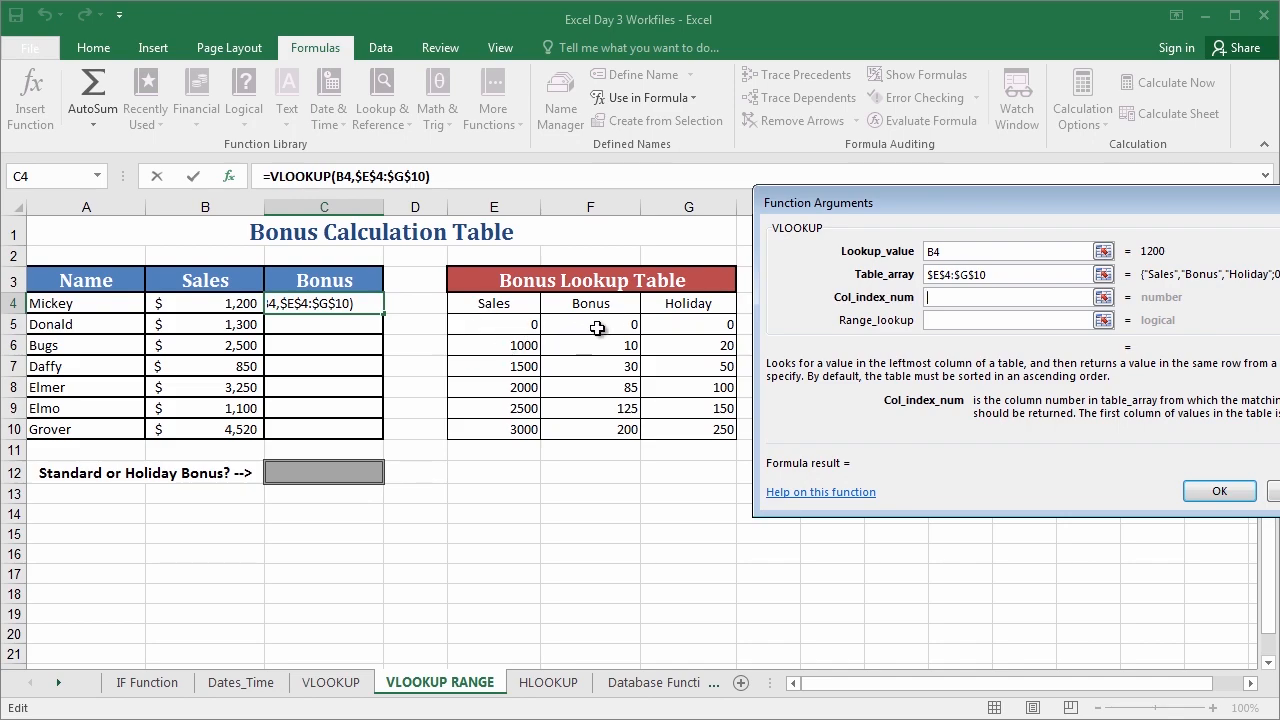
pyautogui.click(948, 297)
pyautogui.write('2')
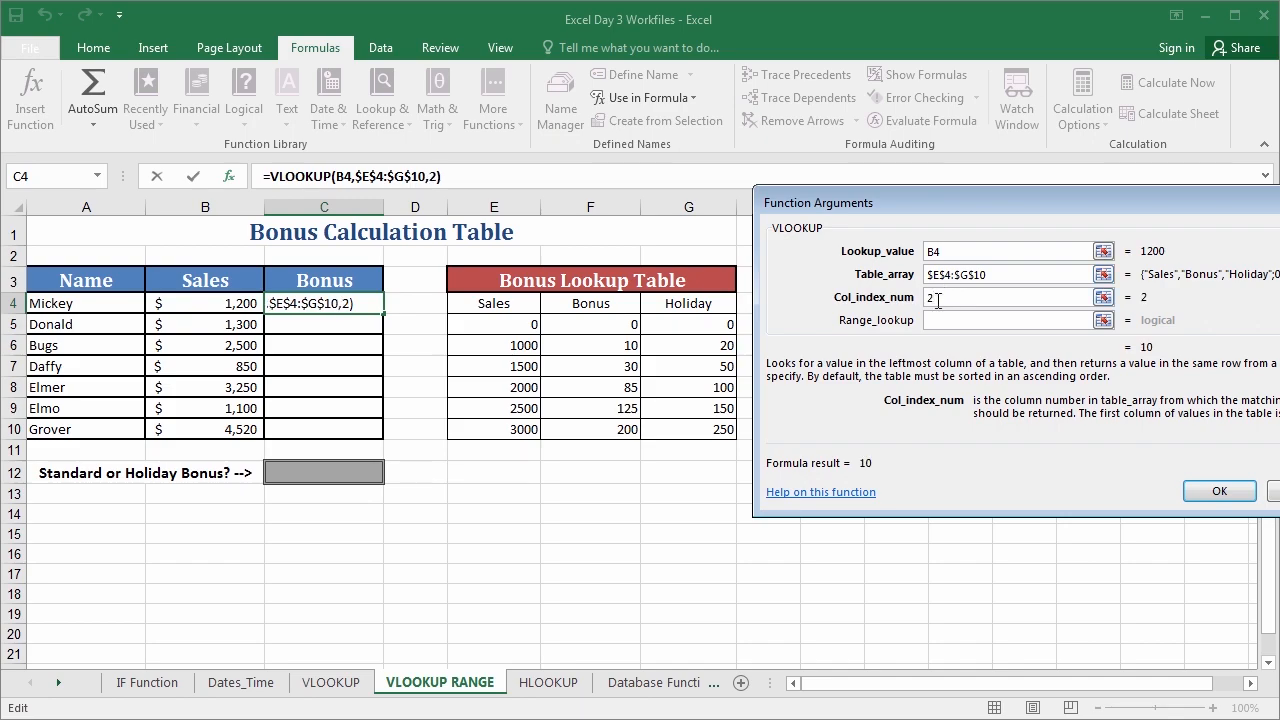
pyautogui.click(940, 320)
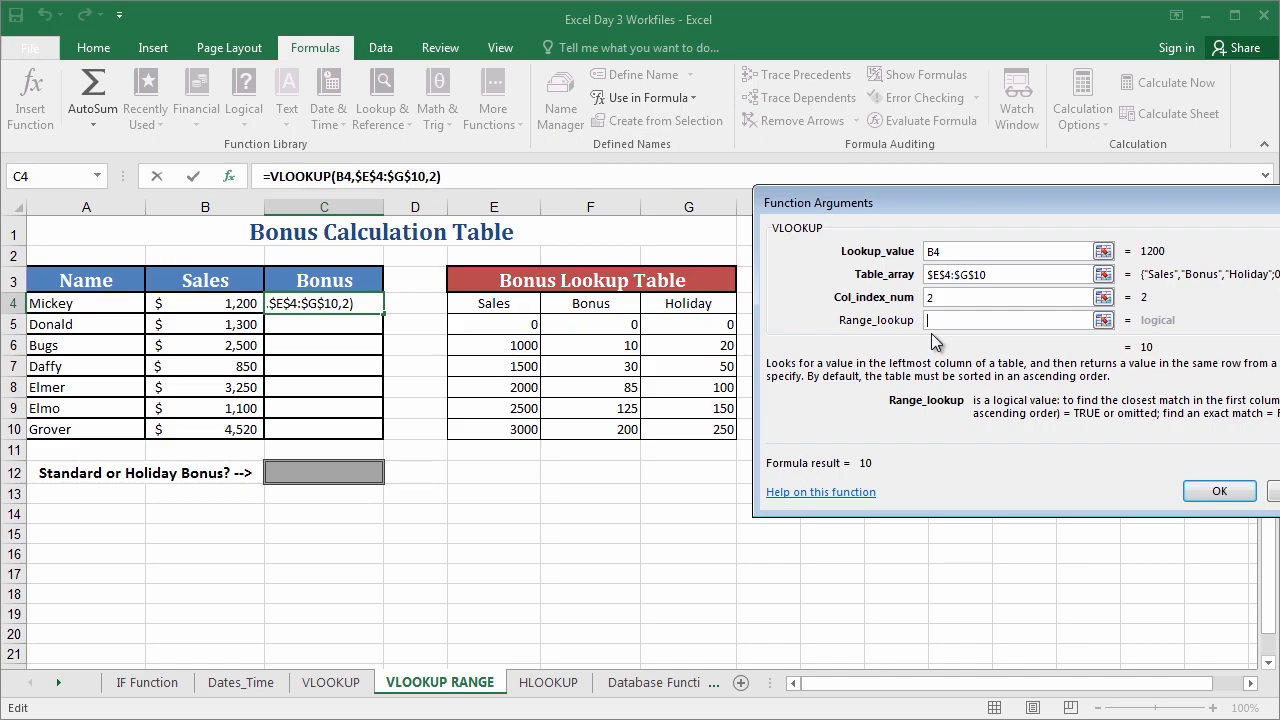
pyautogui.write('0')
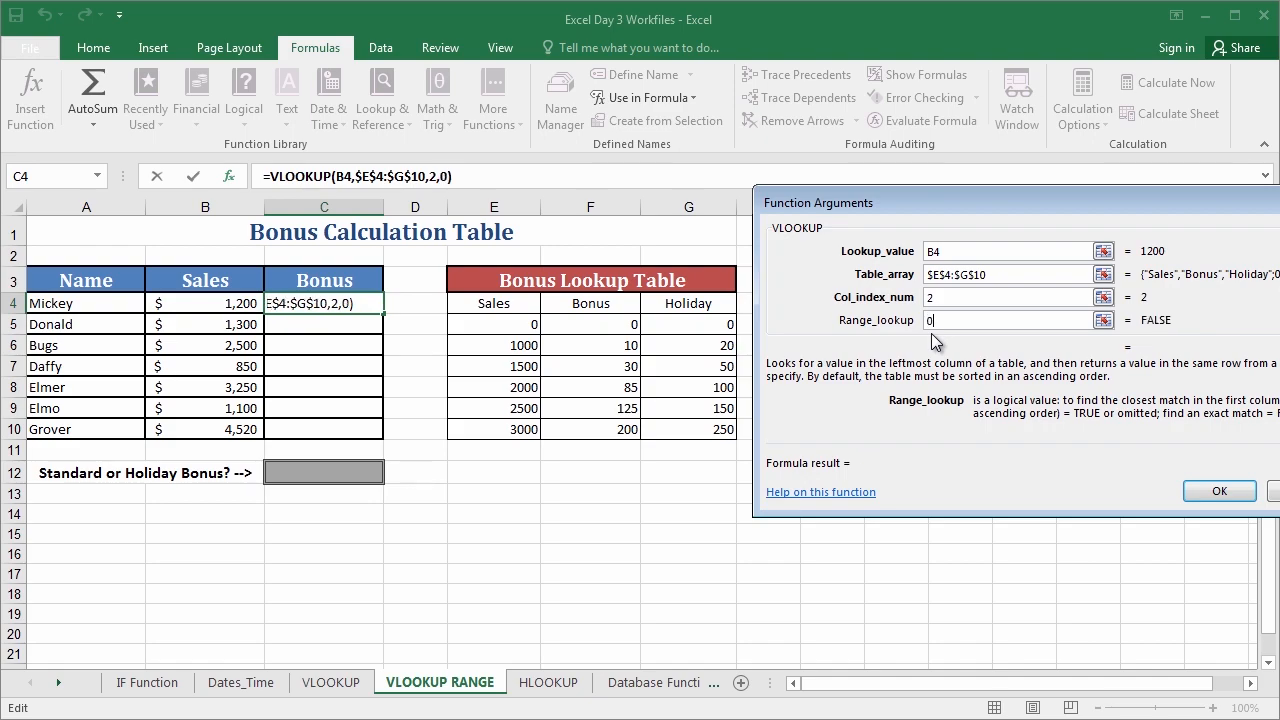
pyautogui.click(1203, 490)
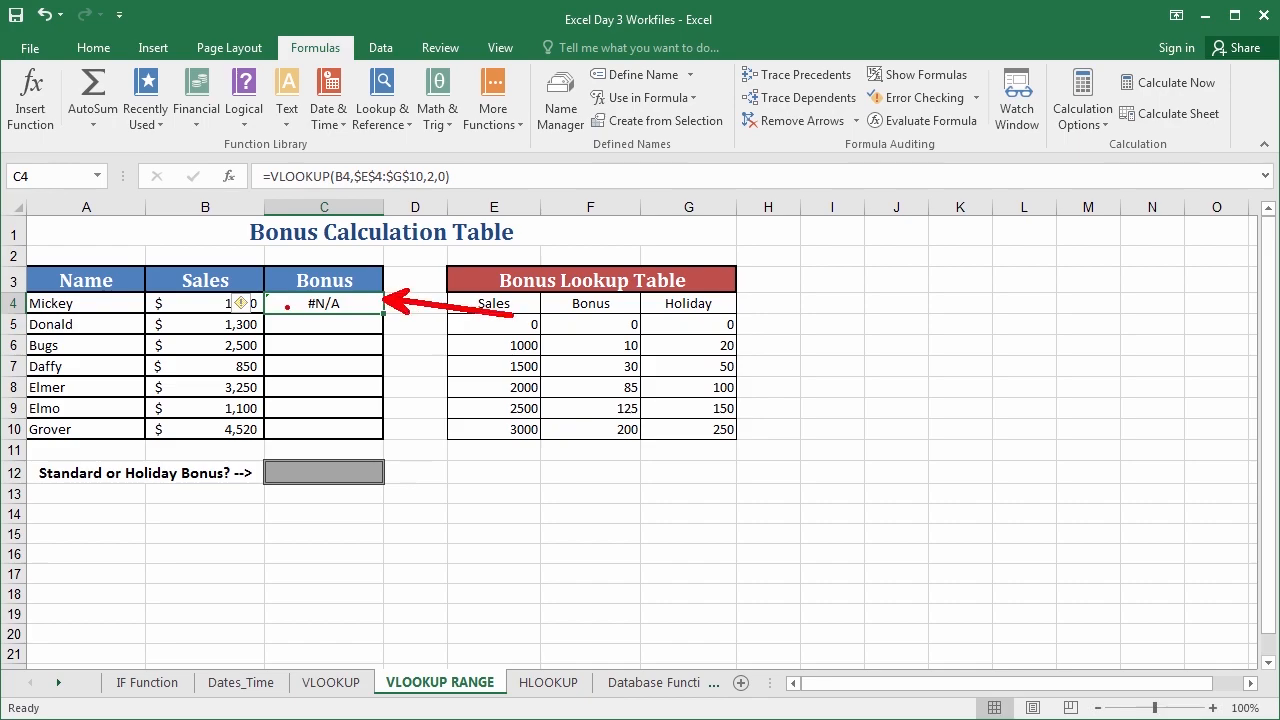
# Ignore the Value Not Available error flagged on C4
pyautogui.click(251, 303)
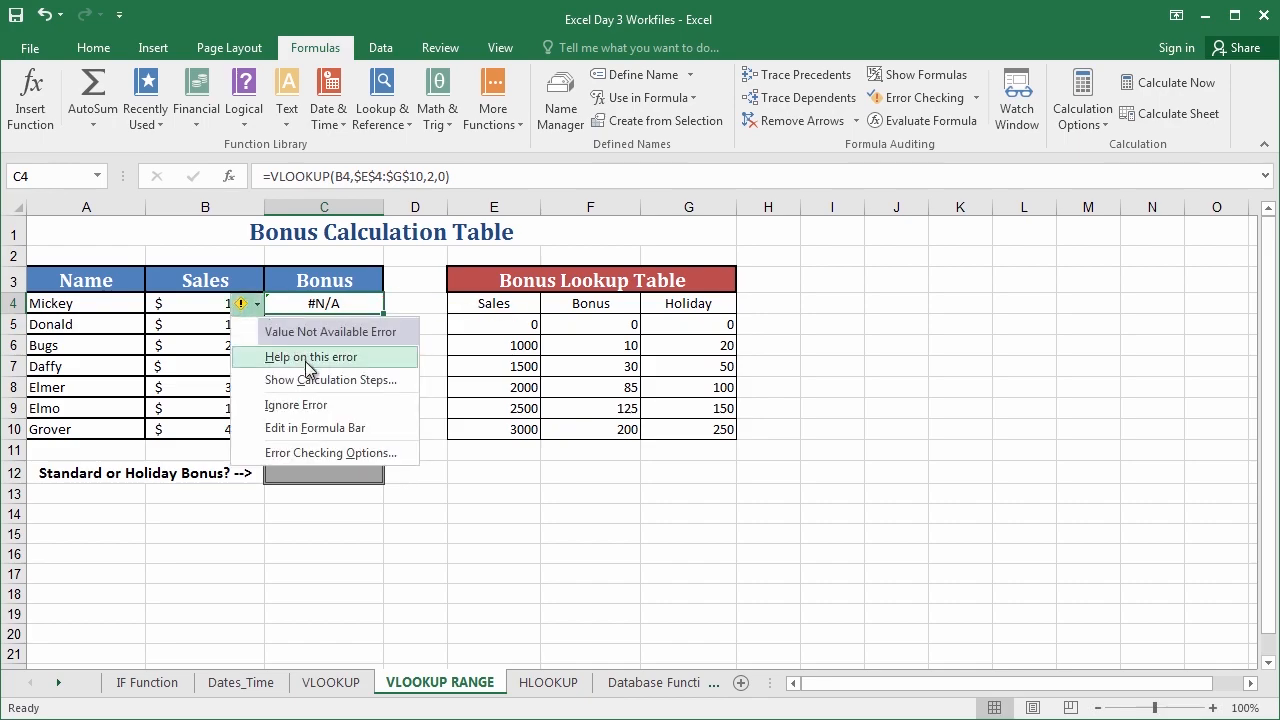
pyautogui.click(323, 410)
# Compare the sales amount in B4 with the Sales tiers in E4:E10 and the matching bonus in column F
pyautogui.click(217, 322)
pyautogui.click(218, 306)
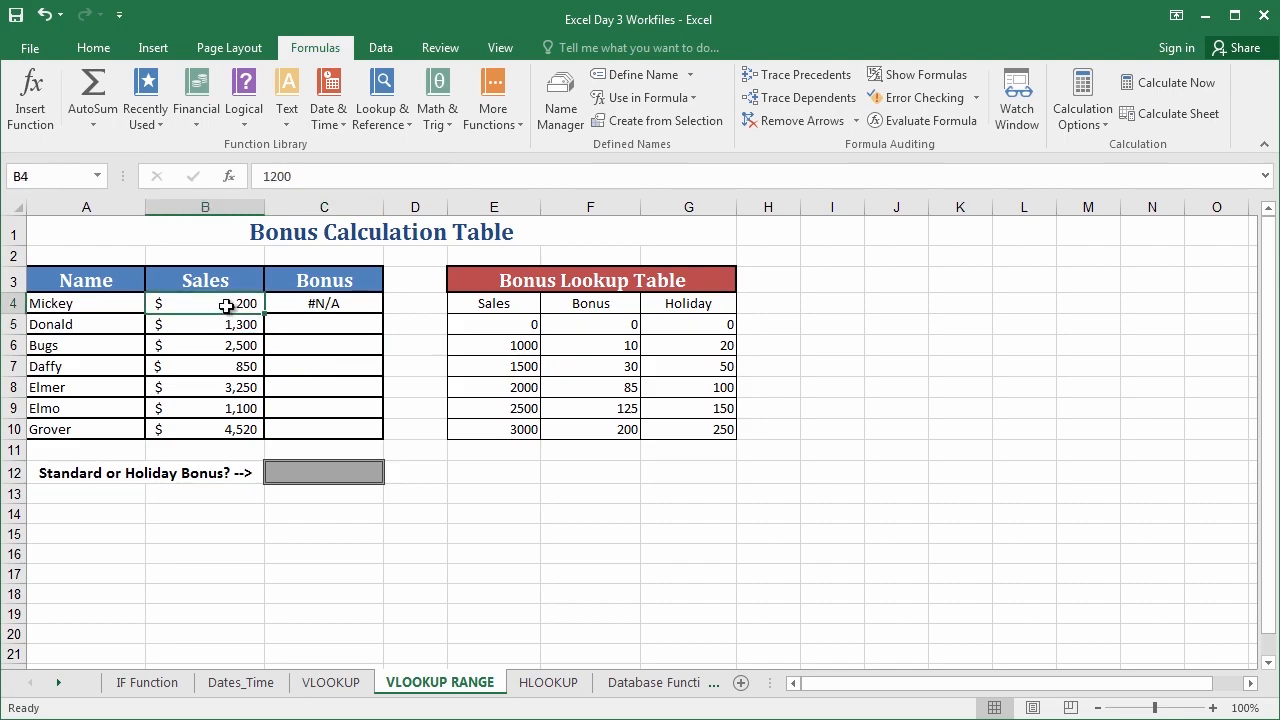
pyautogui.moveTo(522, 300); pyautogui.dragTo(513, 423)
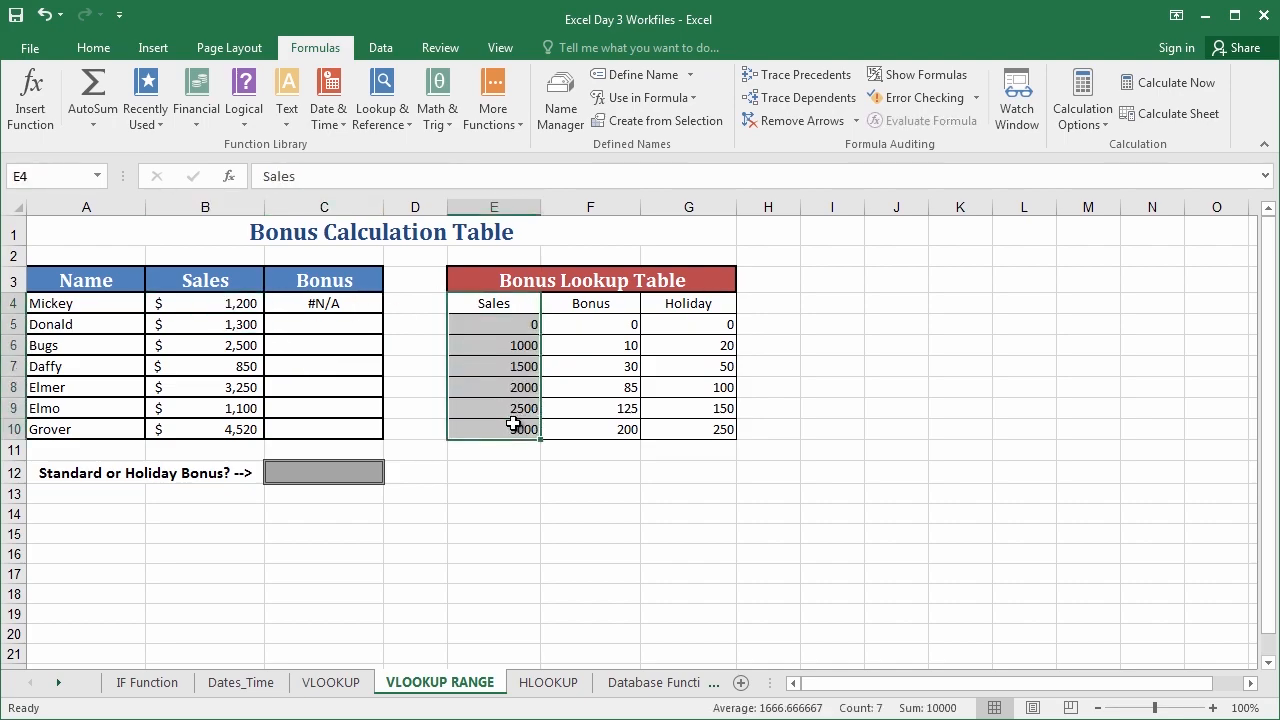
pyautogui.click(496, 350)
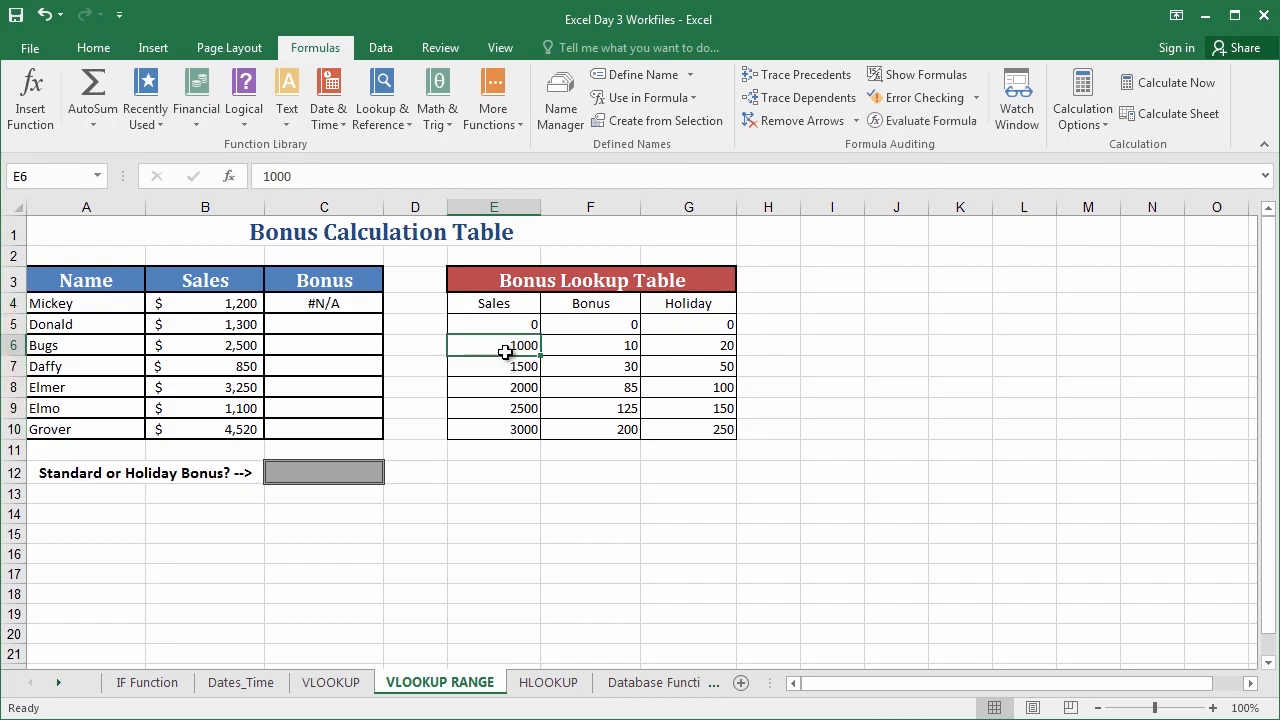
pyautogui.click(601, 341)
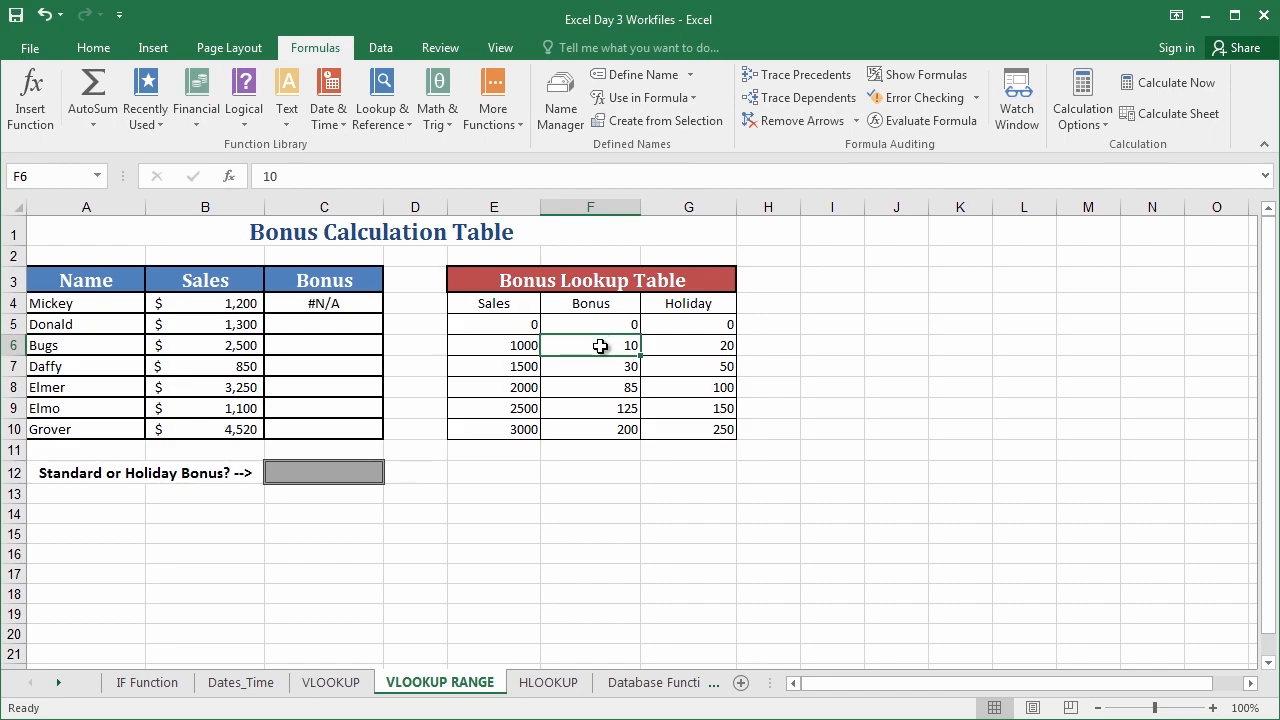
pyautogui.click(194, 301)
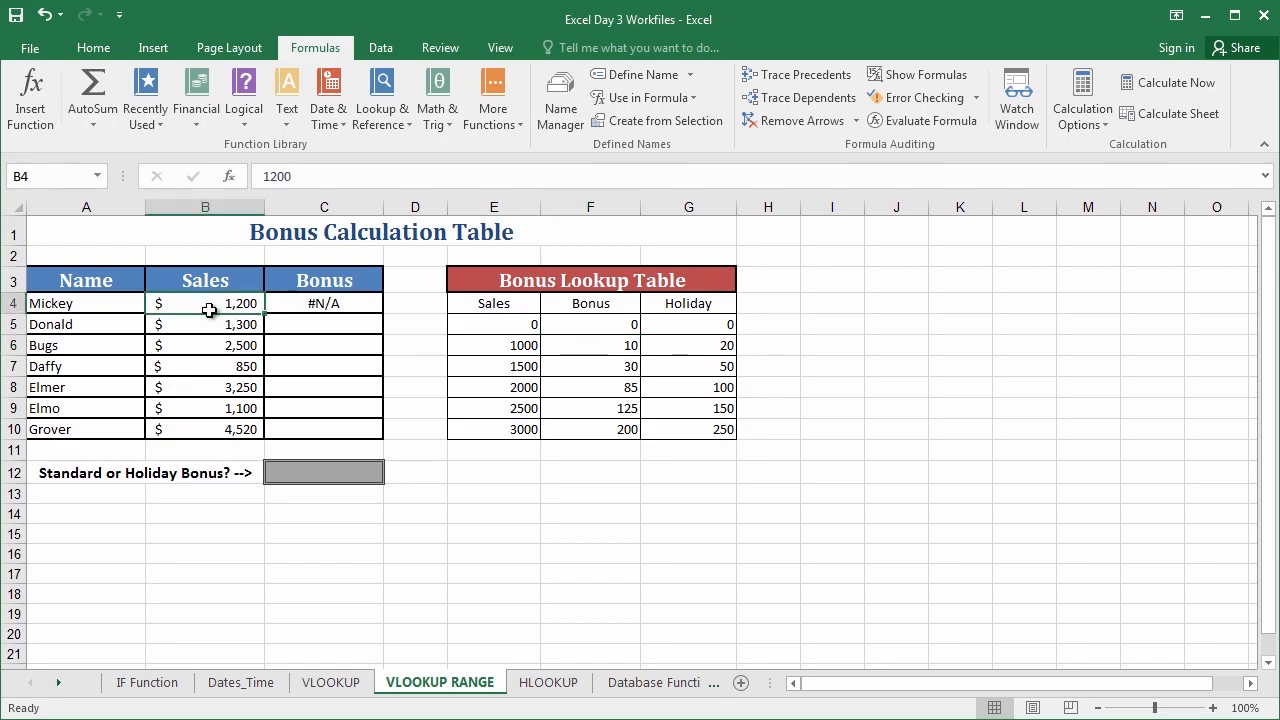
pyautogui.click(455, 343)
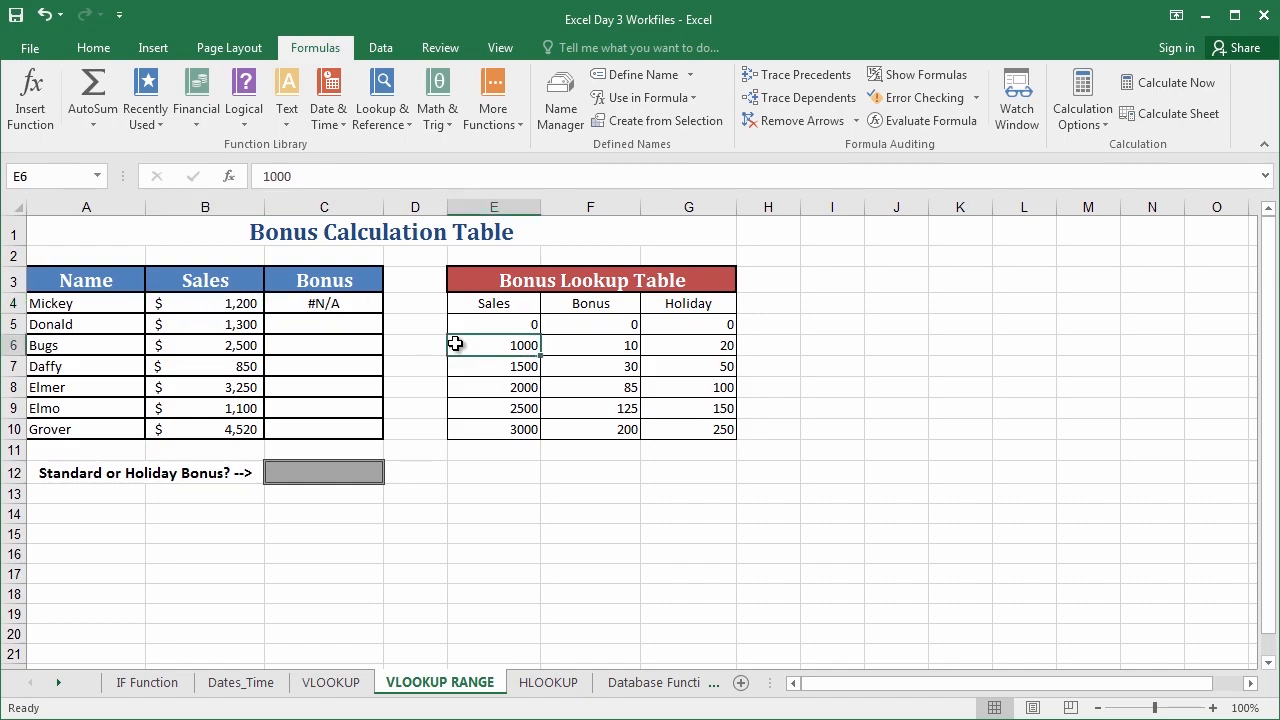
pyautogui.click(614, 349)
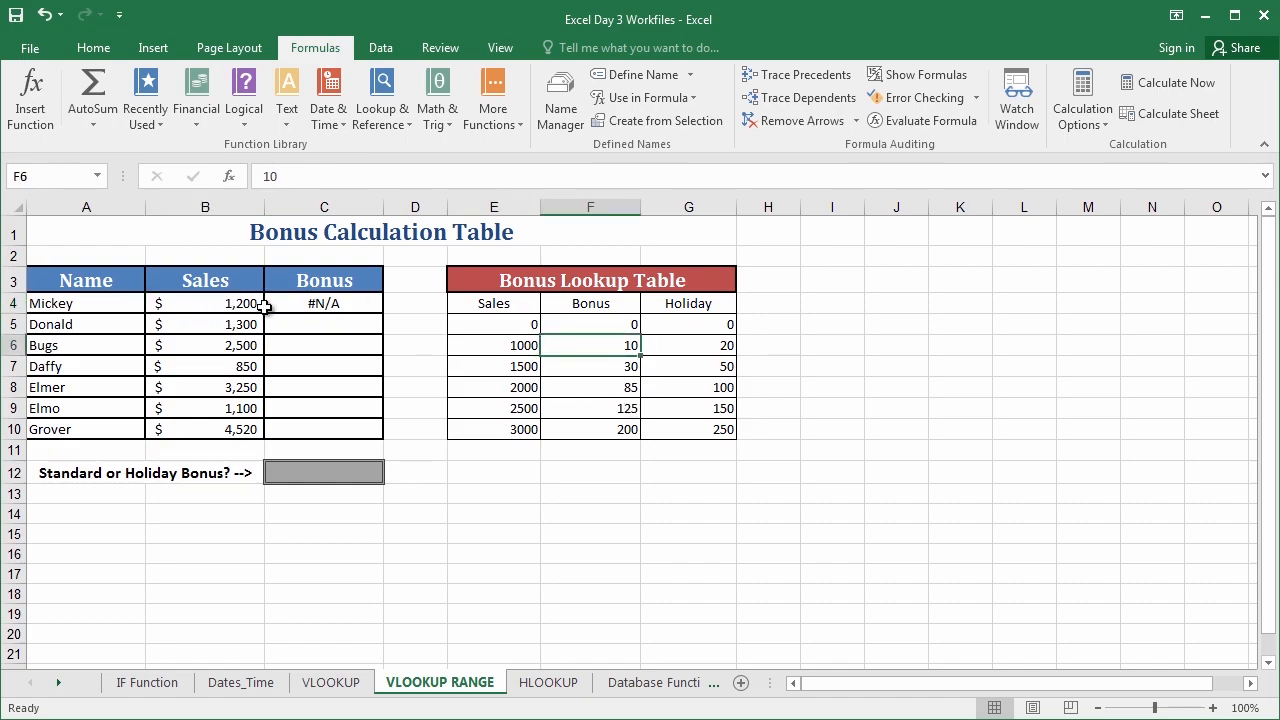
# Change Range_lookup in C4's VLOOKUP to 1 for an approximate match
pyautogui.click(295, 304)
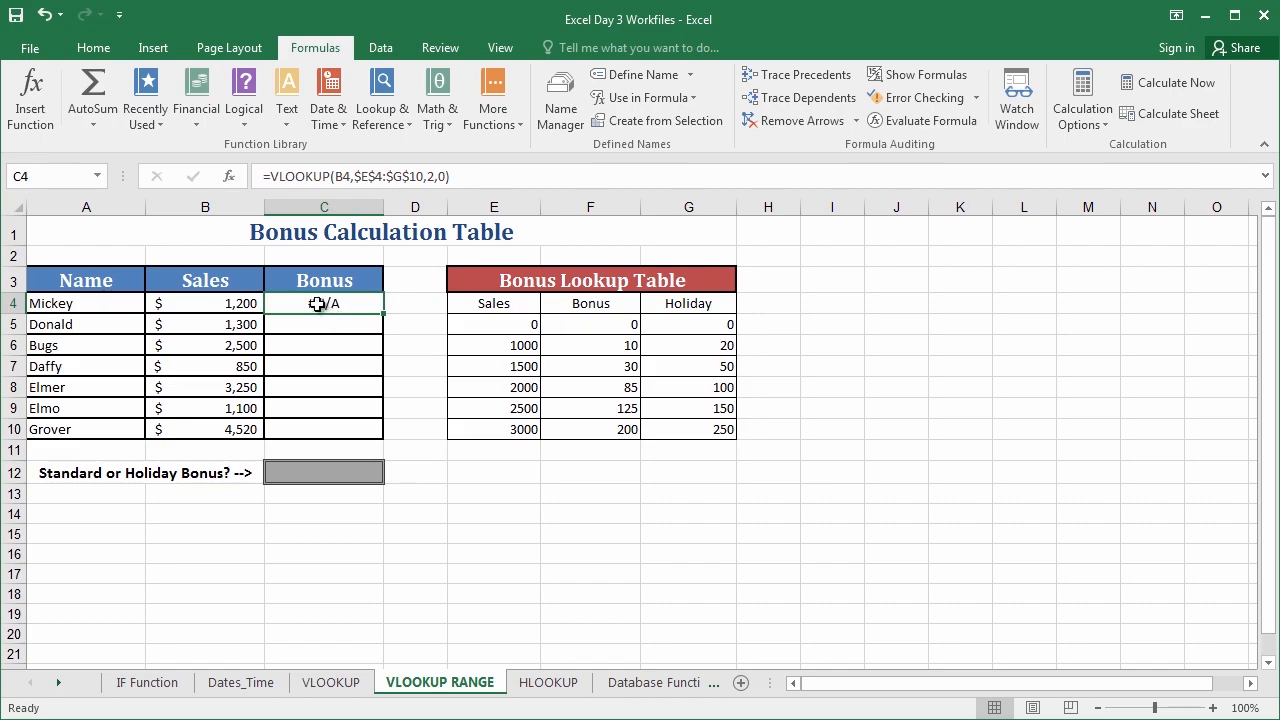
pyautogui.click(229, 182)
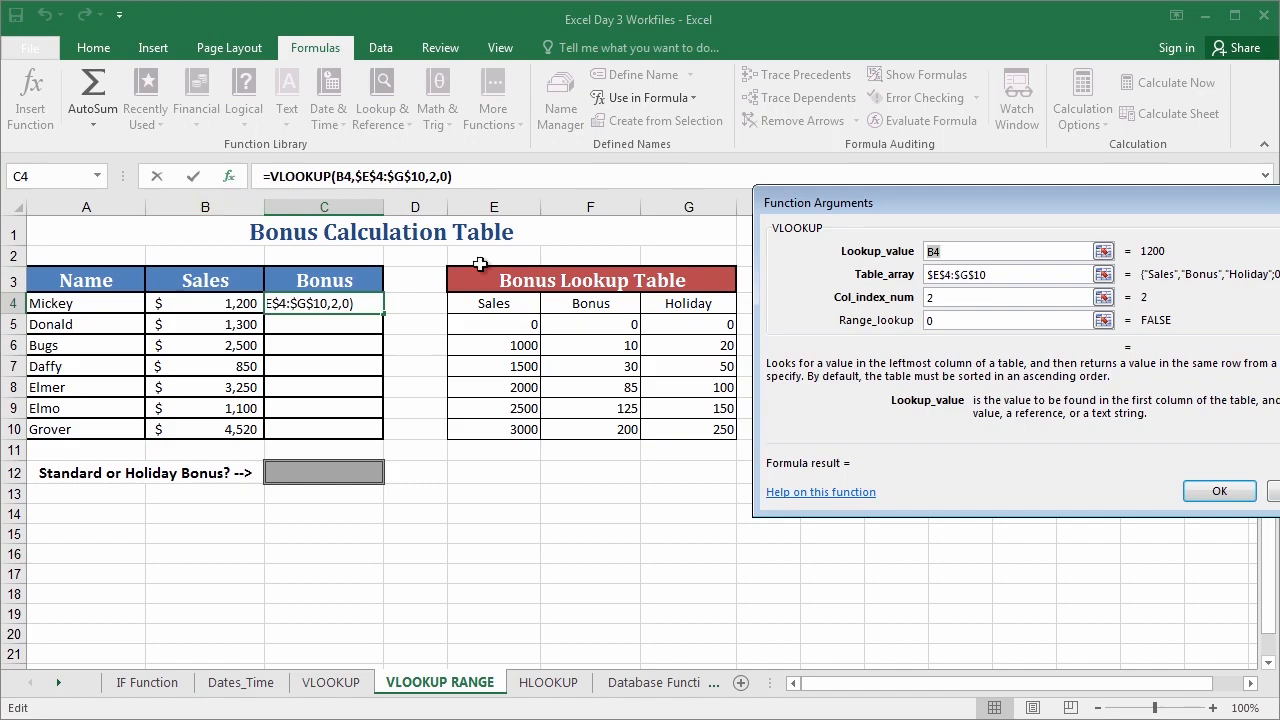
pyautogui.click(960, 321)
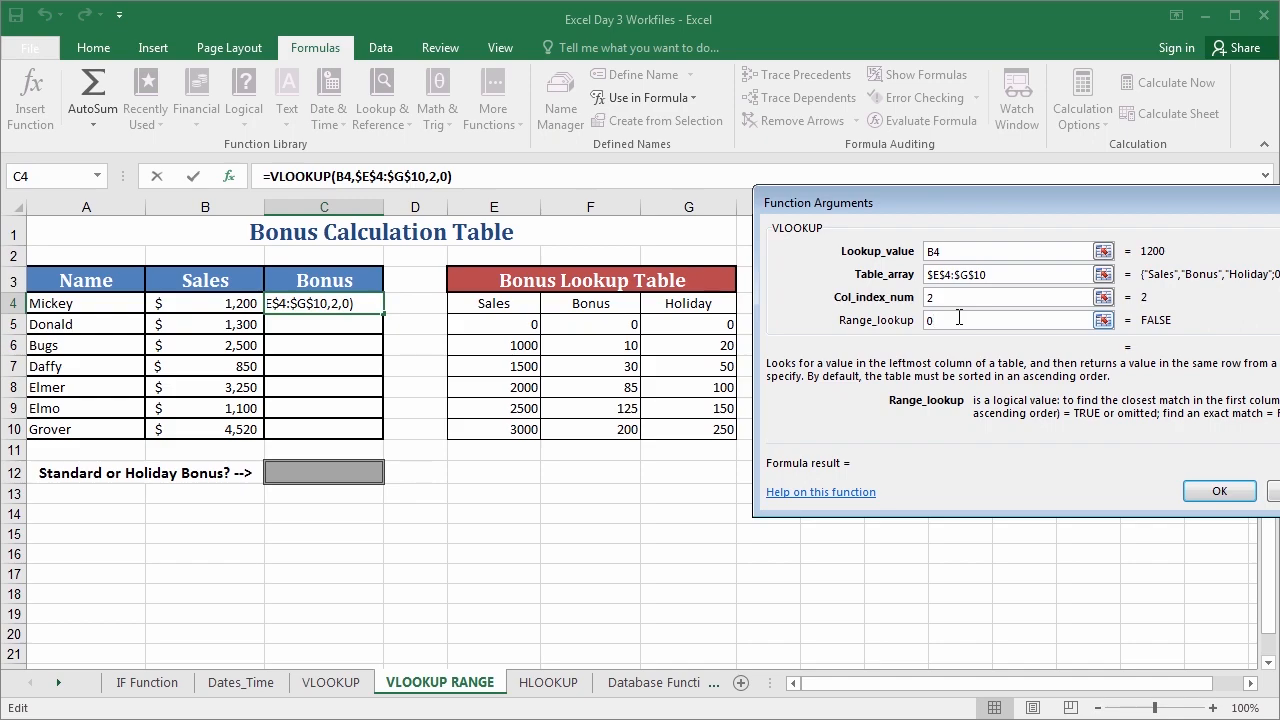
pyautogui.press('BackSpace')
pyautogui.write('1')
pyautogui.click(1206, 493)
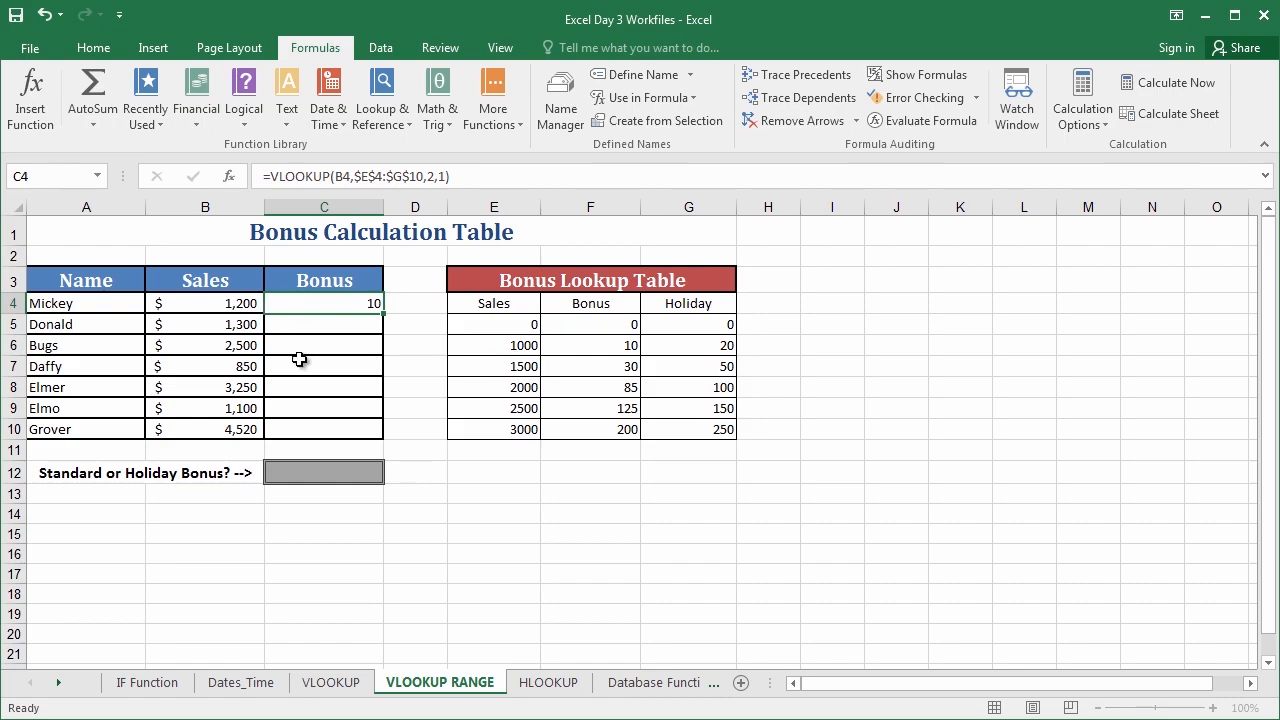
# Examine the Bonus Lookup Table's layout, particularly the order of the Sales tiers in its first column
pyautogui.moveTo(520, 325); pyautogui.dragTo(519, 423)
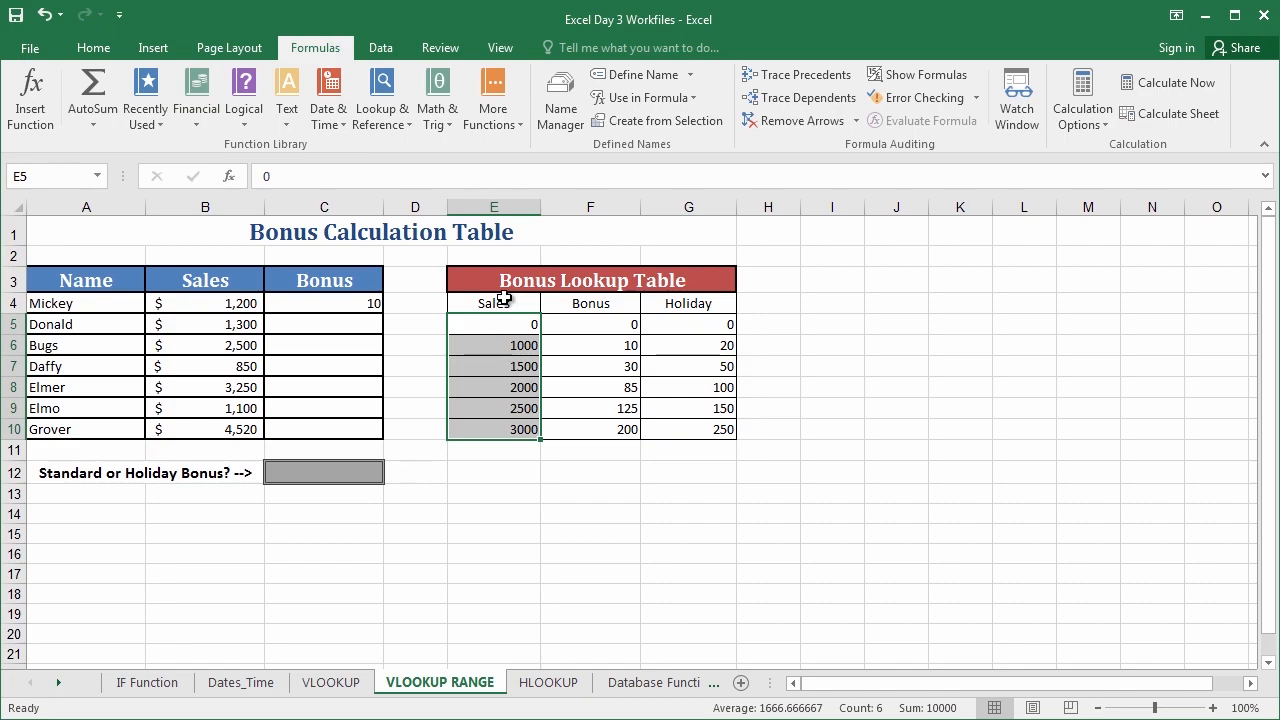
pyautogui.moveTo(481, 279); pyautogui.dragTo(549, 422)
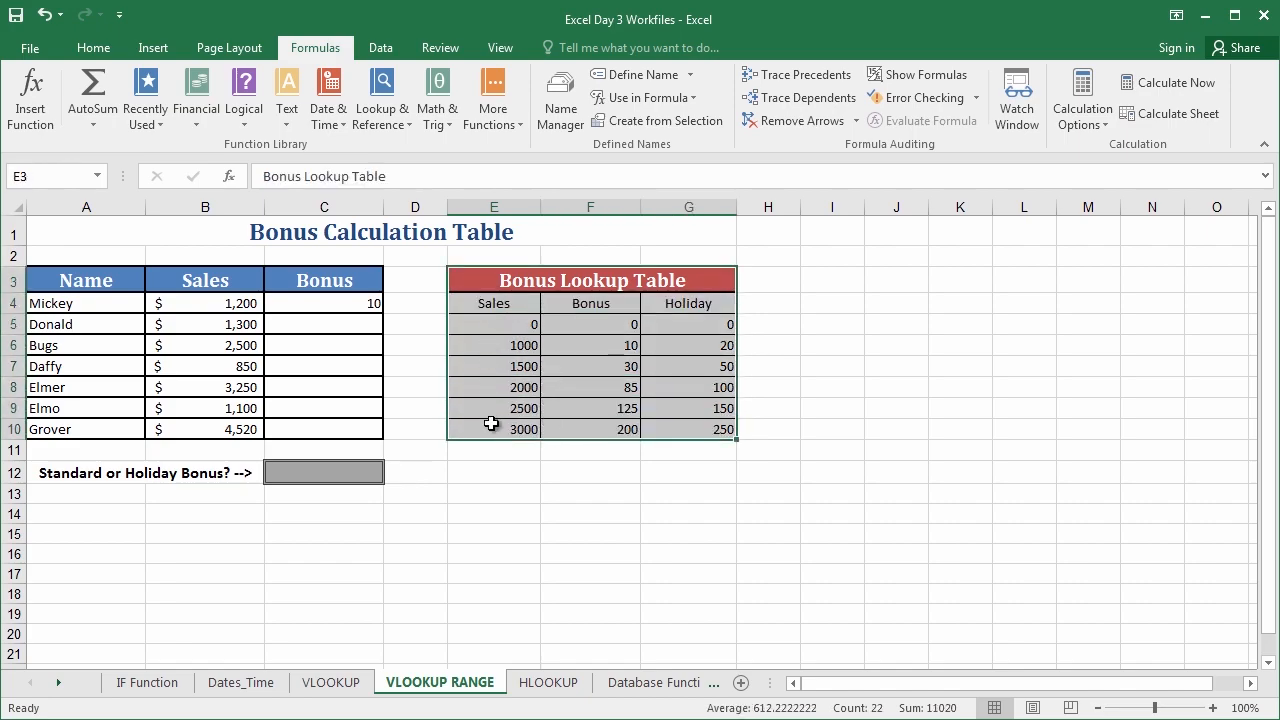
pyautogui.moveTo(486, 303); pyautogui.dragTo(500, 422)
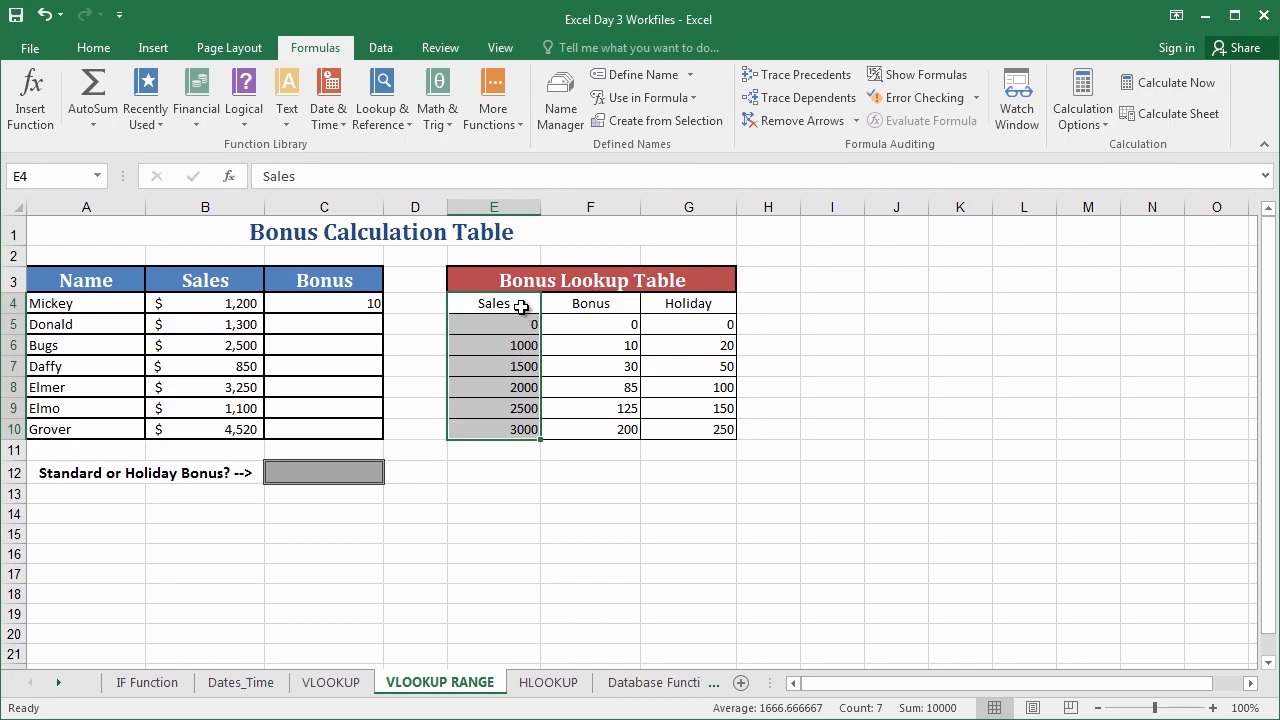
pyautogui.moveTo(521, 307); pyautogui.dragTo(514, 430)
# Fill the VLOOKUP formula from C4 down through C10 to calculate everyone's bonus
pyautogui.click(321, 323)
pyautogui.click(321, 305)
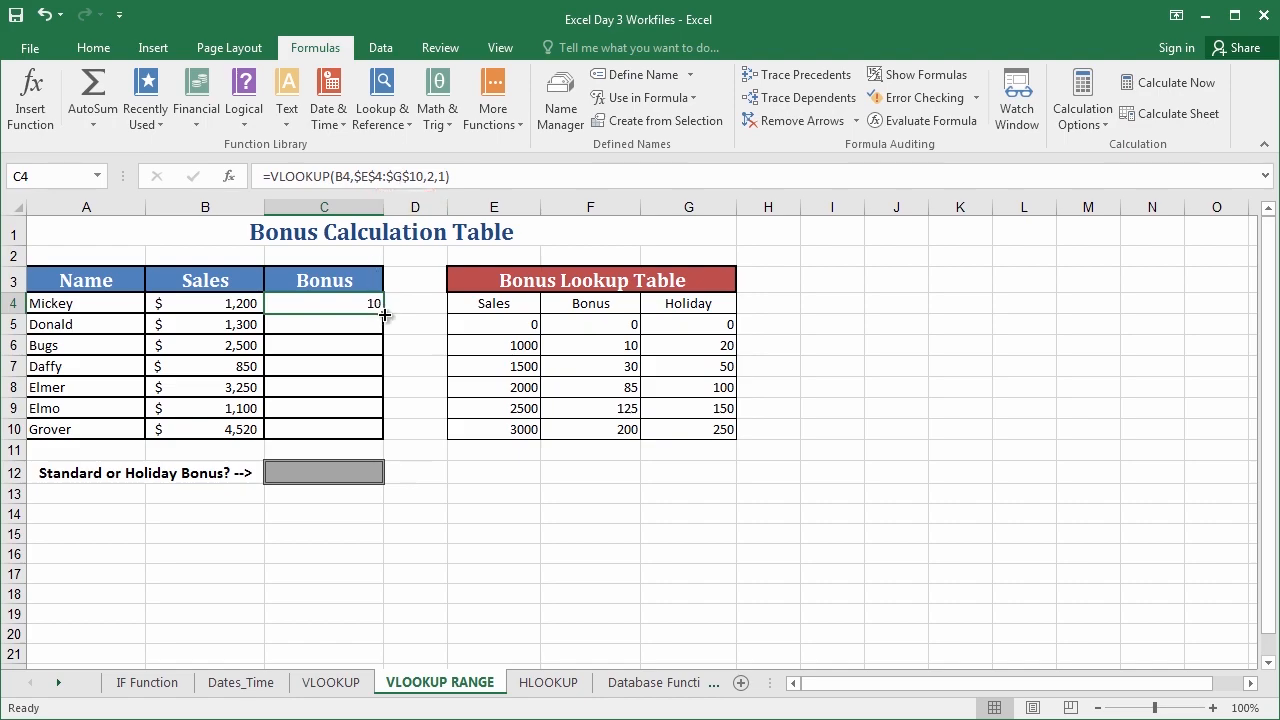
pyautogui.moveTo(384, 314); pyautogui.dragTo(378, 440)
pyautogui.click(418, 324)
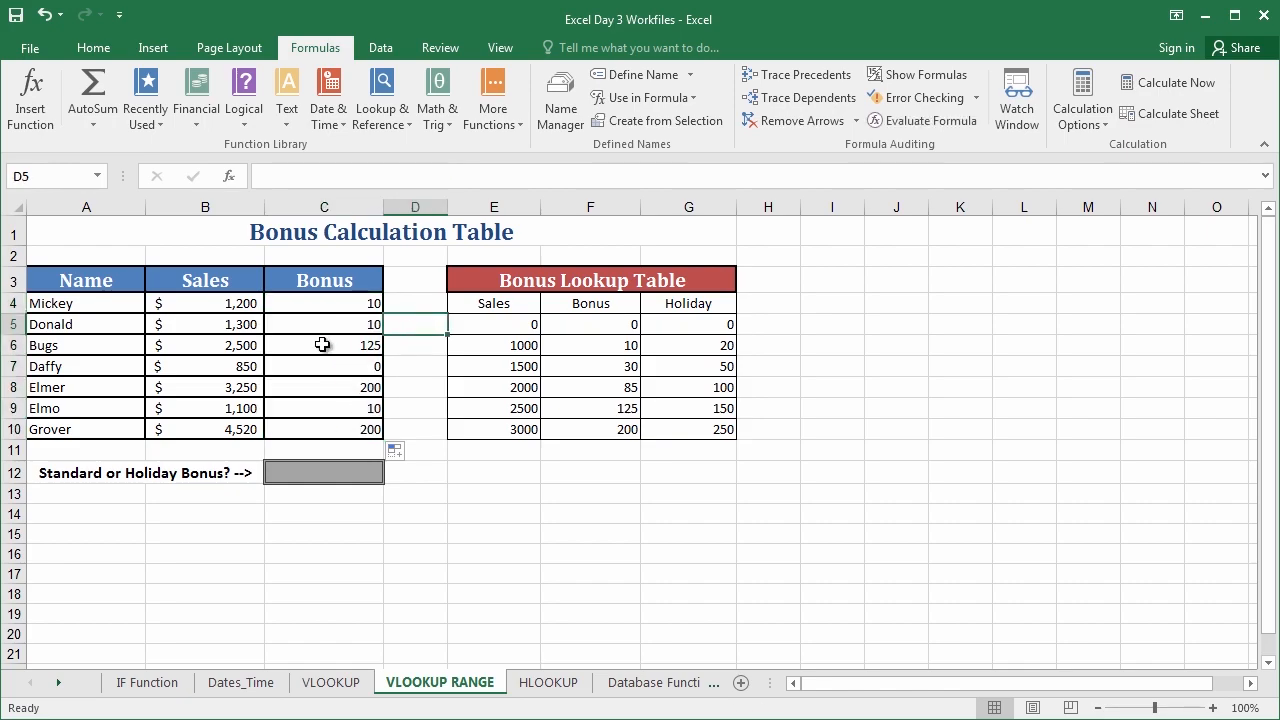
# Check the bonuses in C5 and C6 against their sales amounts and the matching tiers in the Bonus Lookup Table
pyautogui.click(122, 324)
pyautogui.click(190, 324)
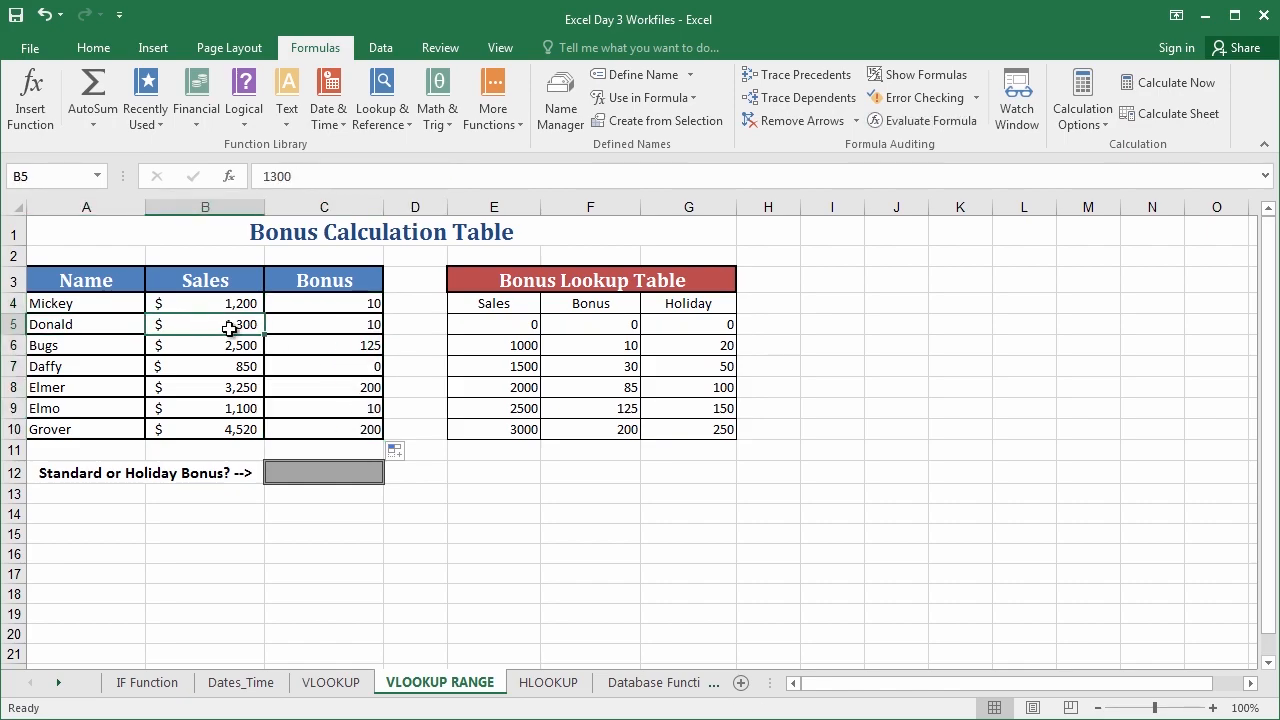
pyautogui.click(315, 324)
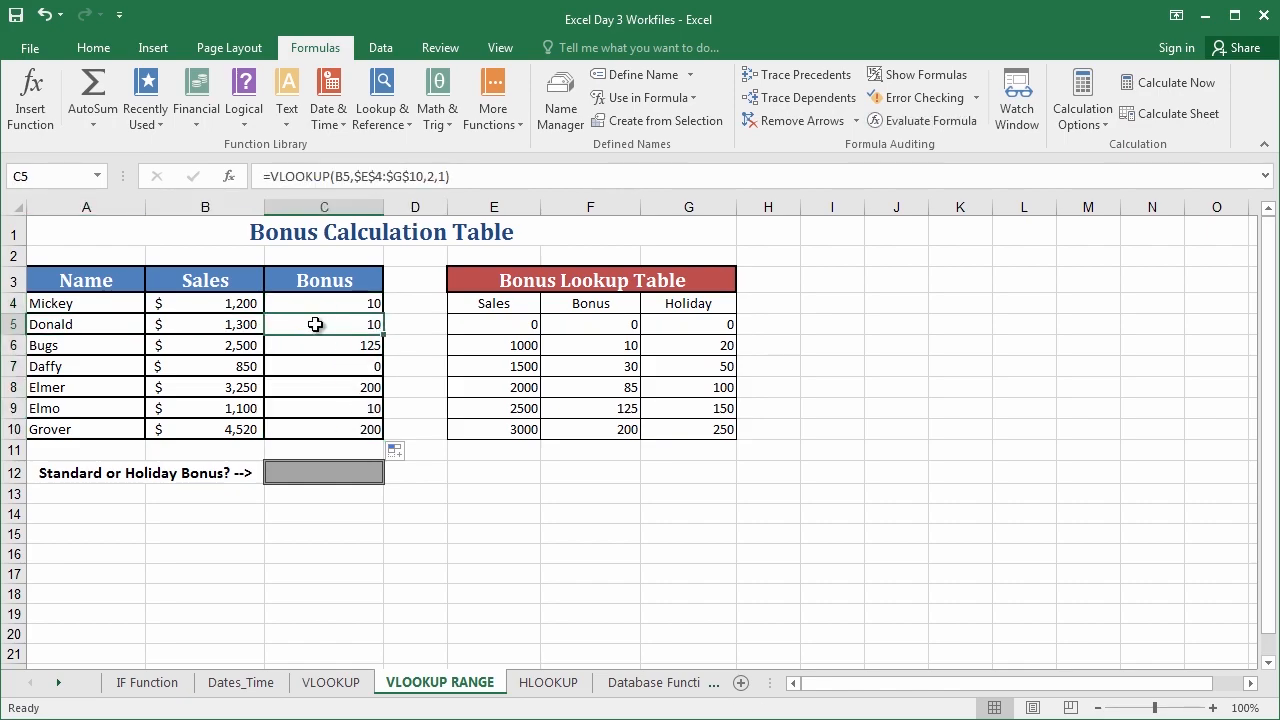
pyautogui.click(190, 342)
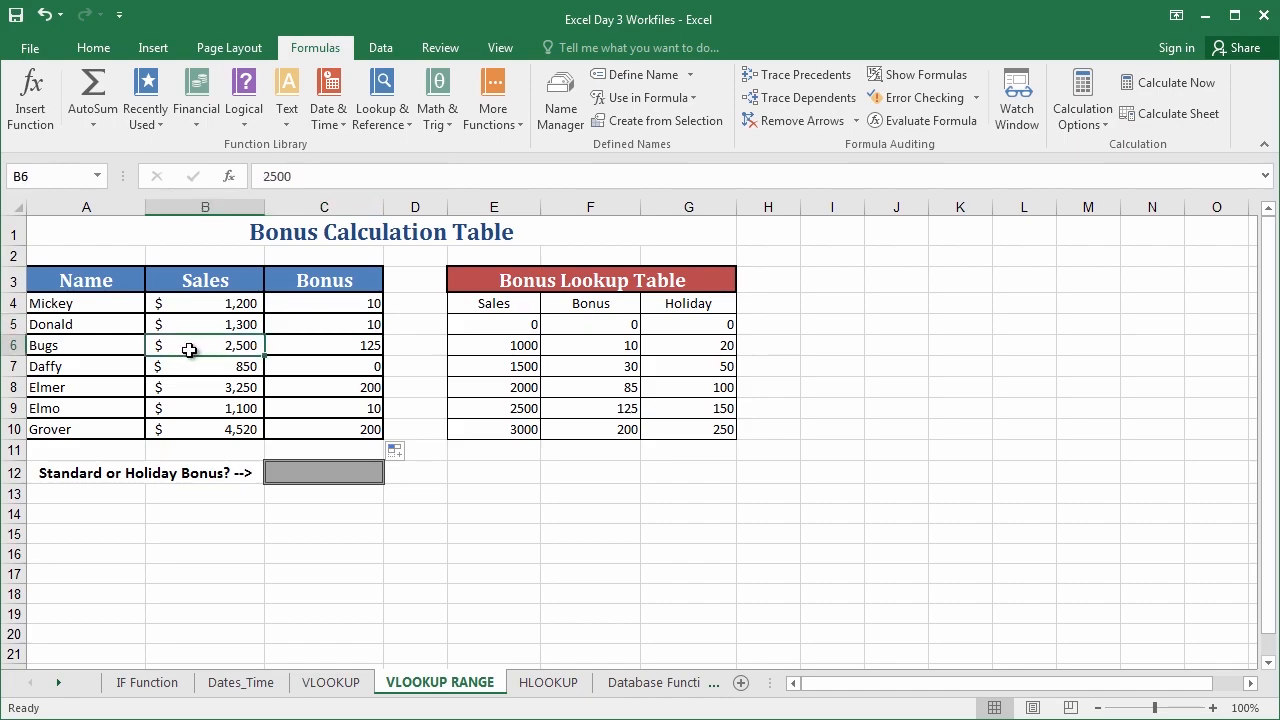
pyautogui.click(475, 412)
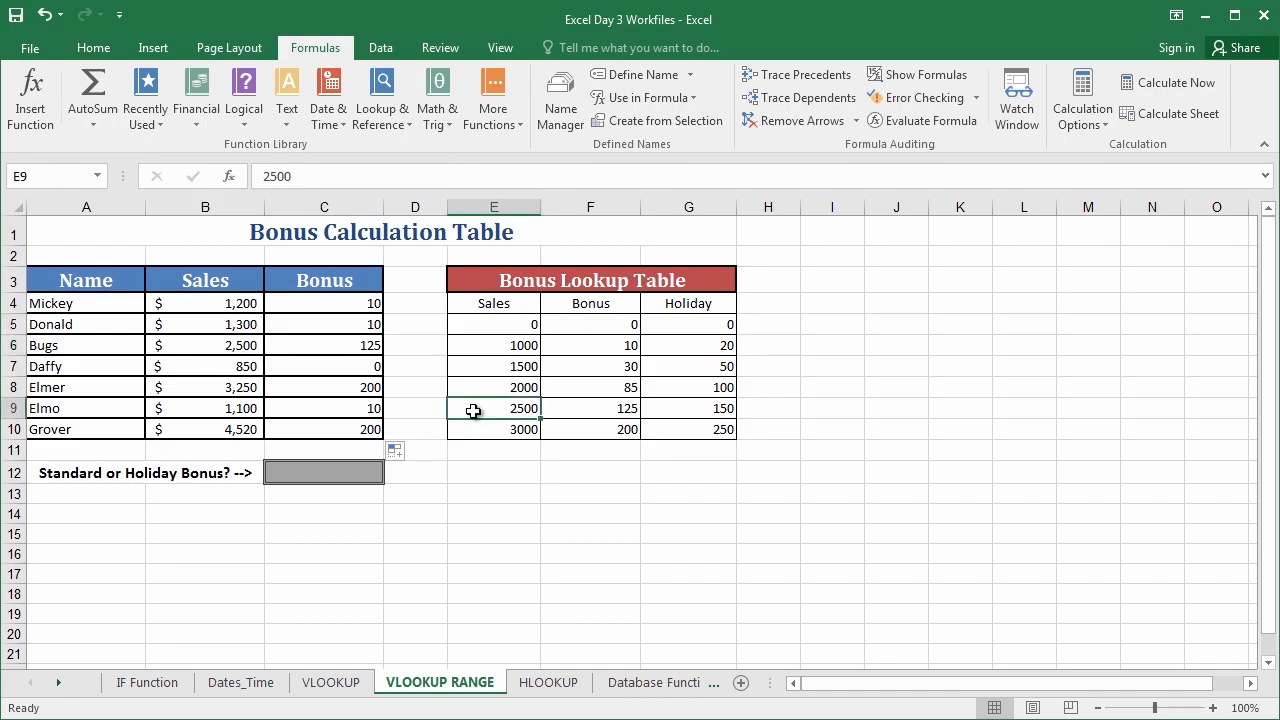
pyautogui.click(573, 413)
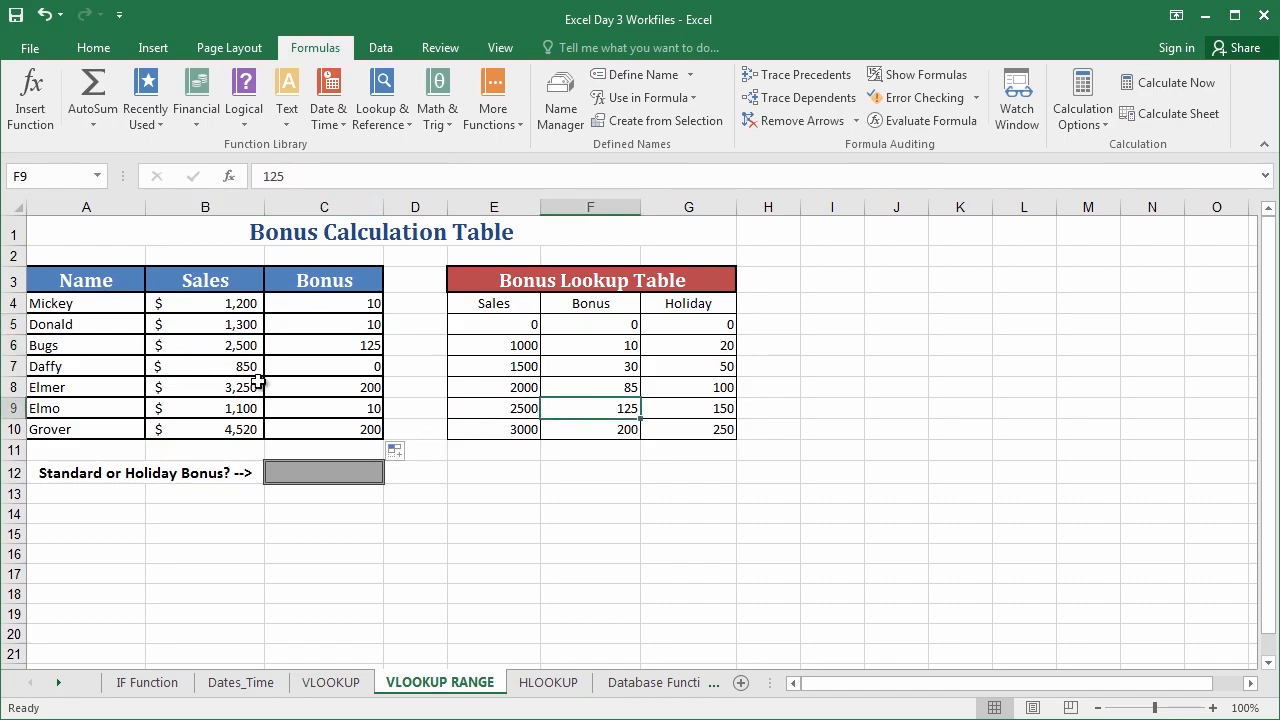
# Compare the sales amount in B7 with the lowest Sales tiers of the lookup table and inspect C7's formula
pyautogui.click(195, 367)
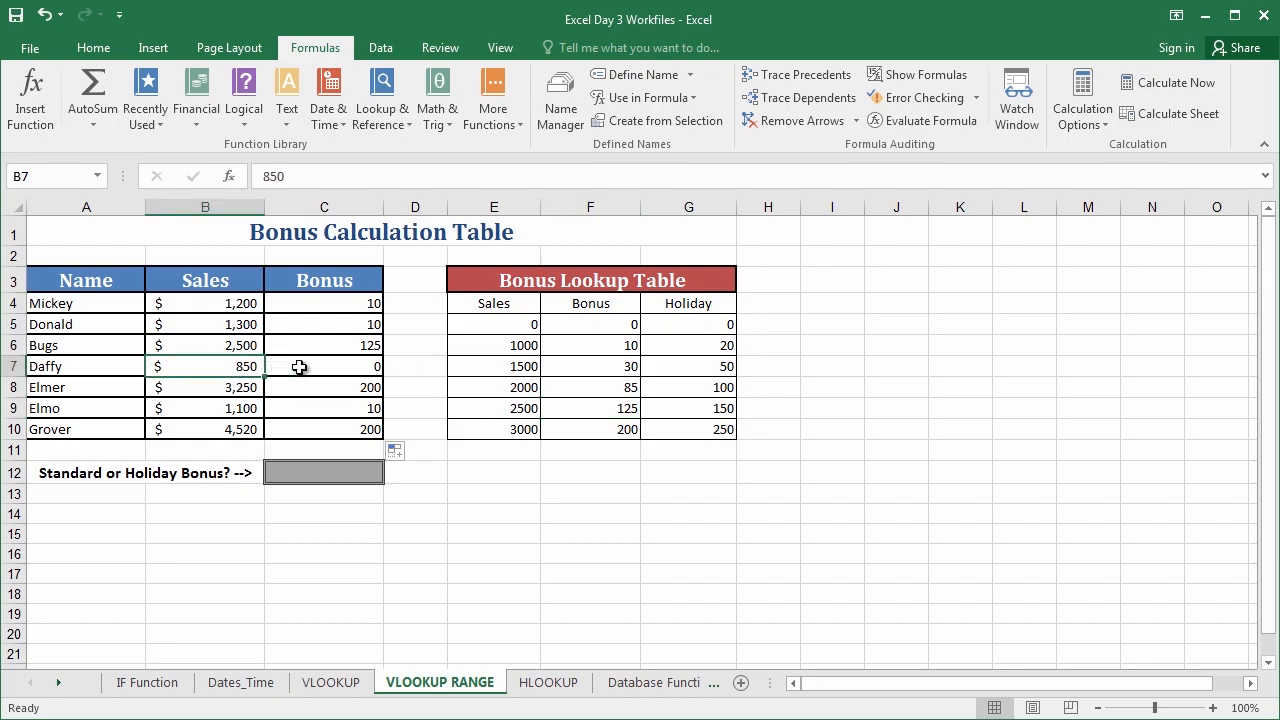
pyautogui.click(485, 325)
pyautogui.click(489, 348)
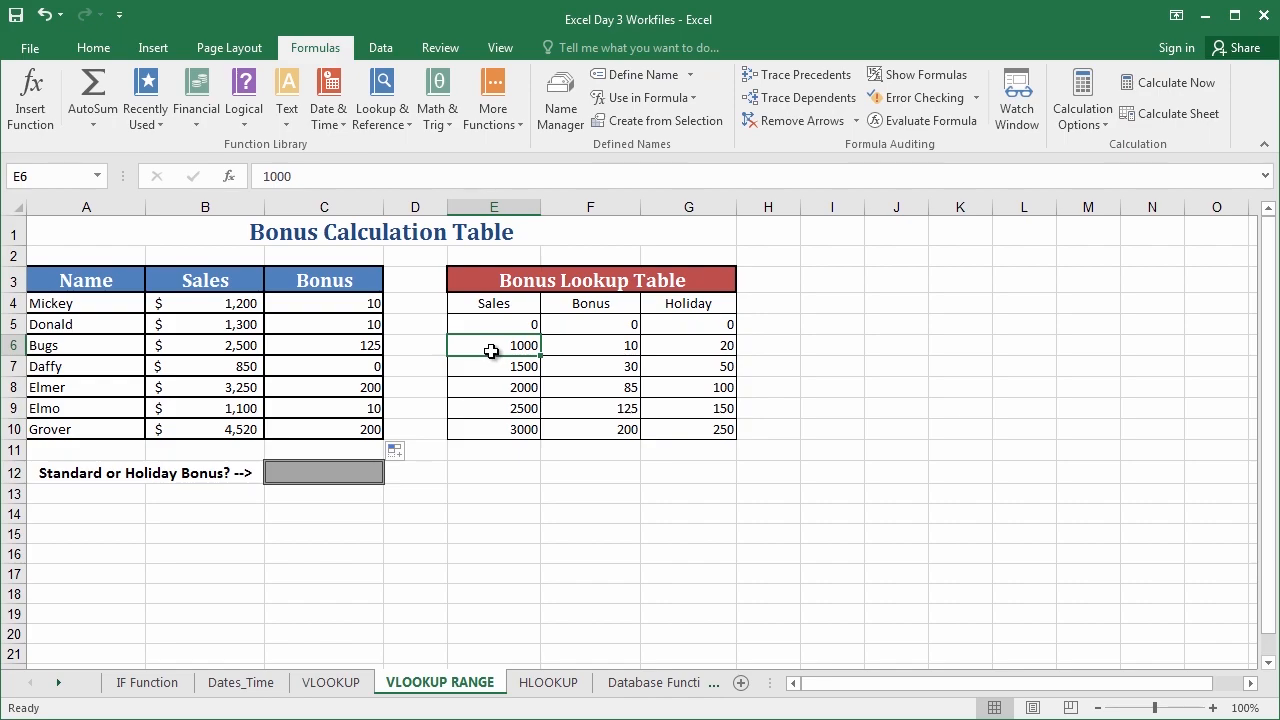
pyautogui.click(514, 324)
pyautogui.click(566, 325)
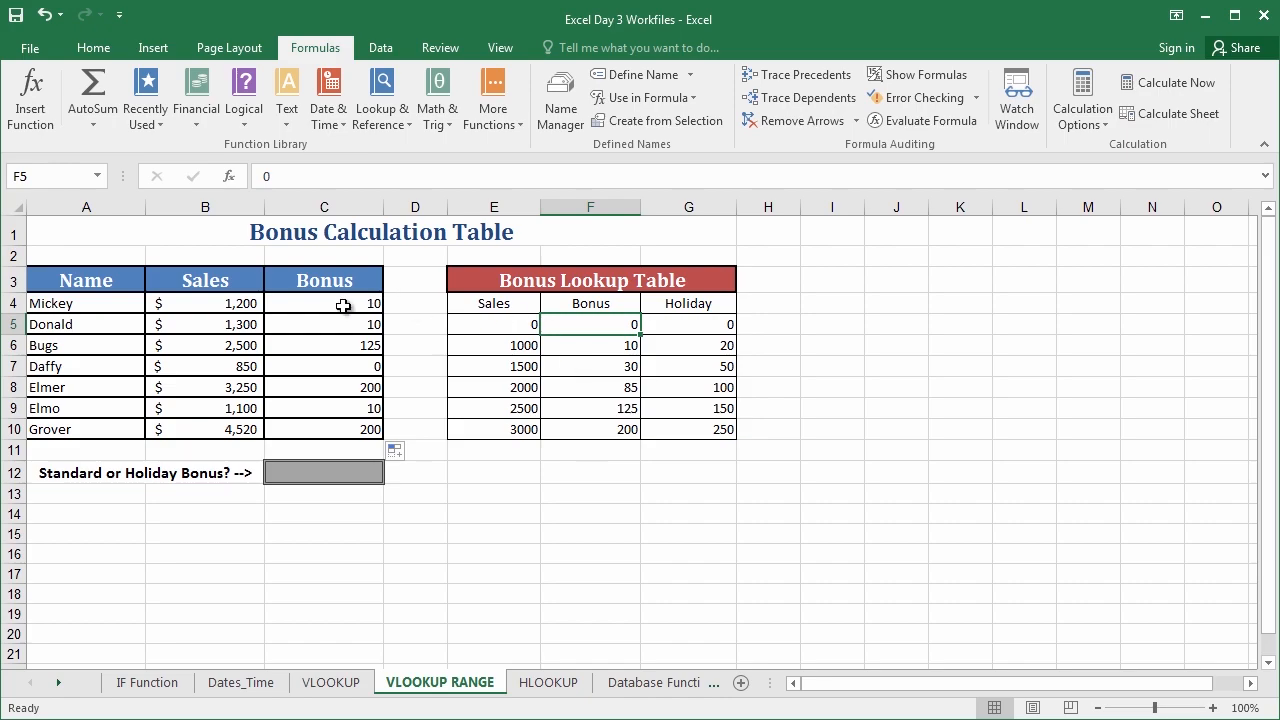
pyautogui.click(470, 276)
pyautogui.moveTo(539, 306); pyautogui.dragTo(637, 426)
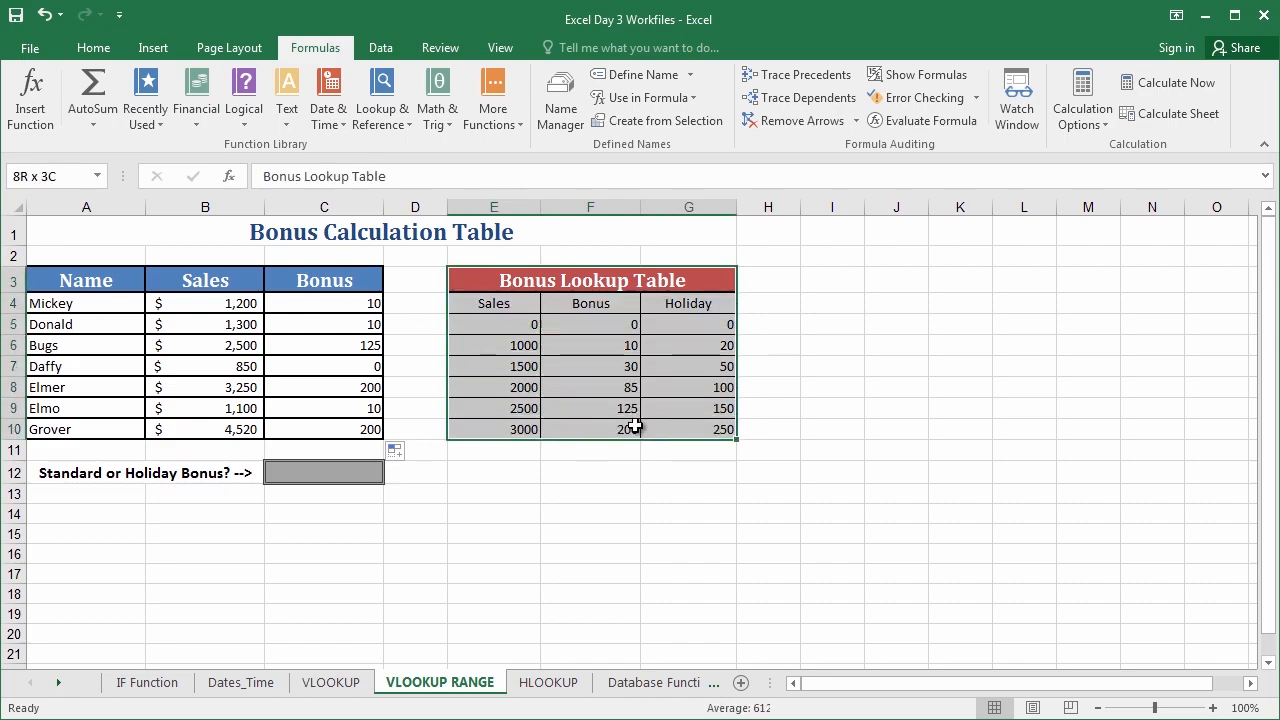
pyautogui.click(498, 362)
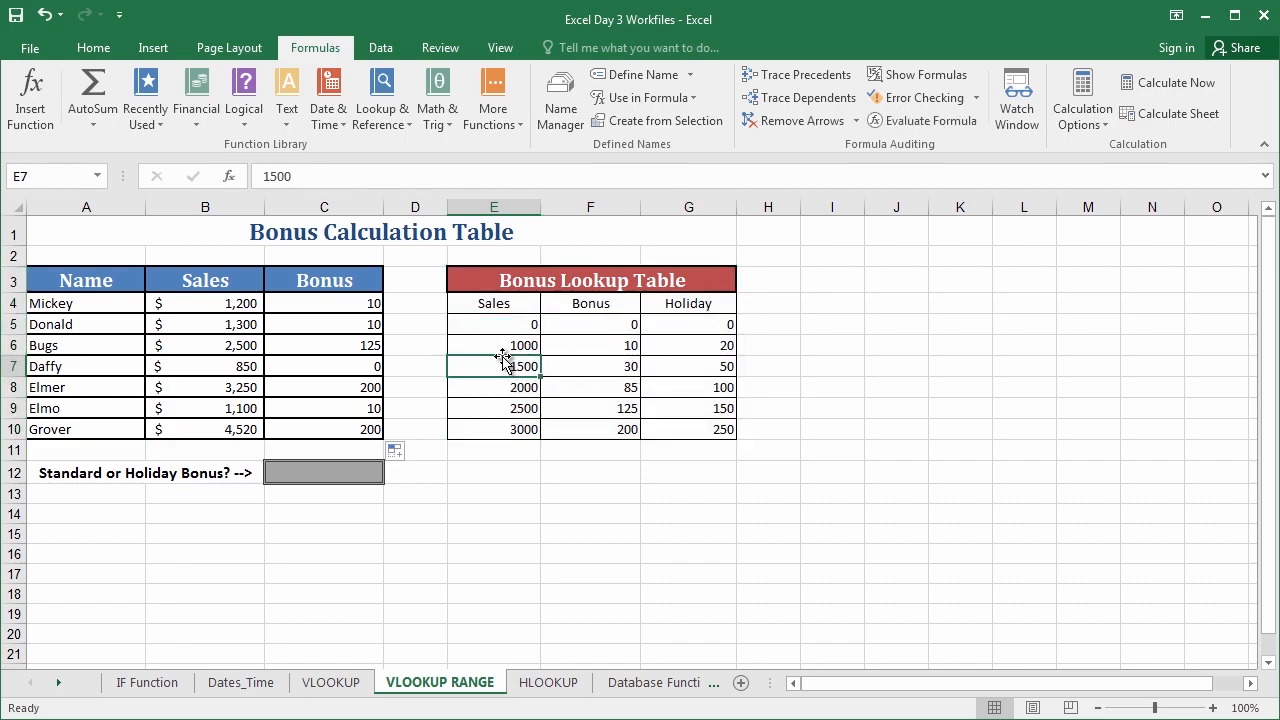
pyautogui.click(312, 368)
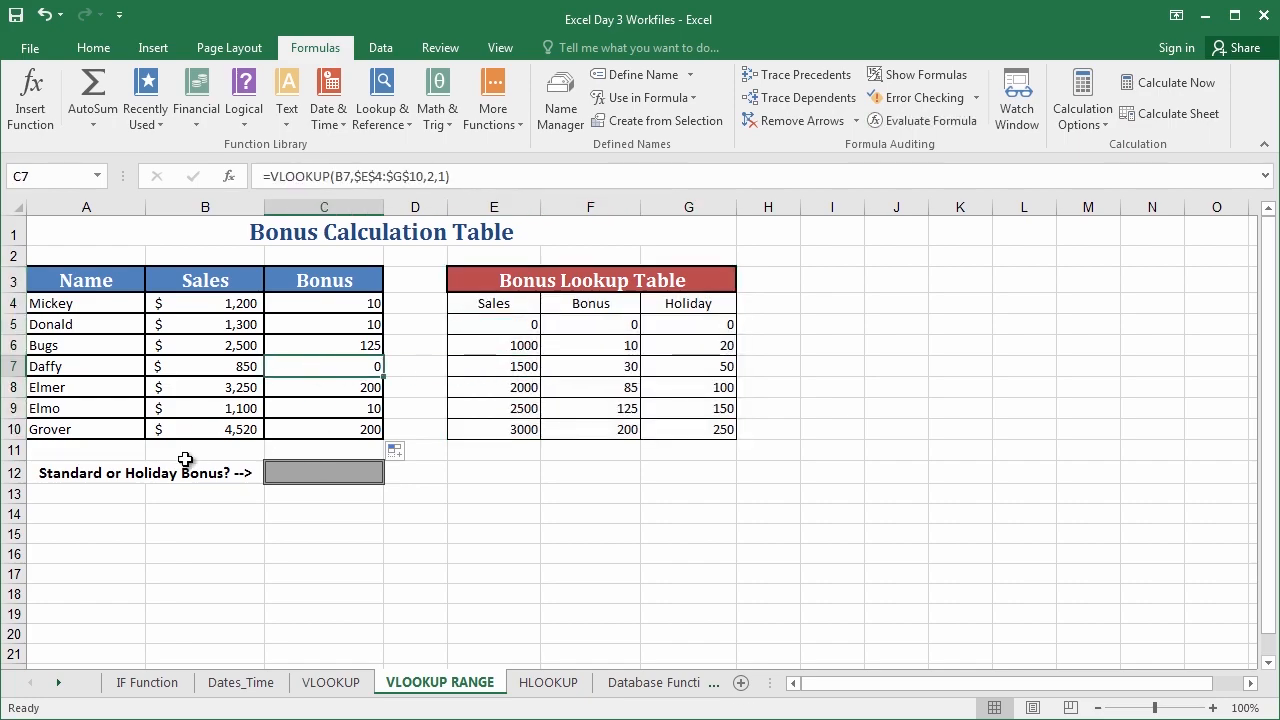
# Compare the calculated bonuses in C4:C10 with the Bonus and Holiday columns of the lookup table
pyautogui.moveTo(674, 305); pyautogui.dragTo(676, 419)
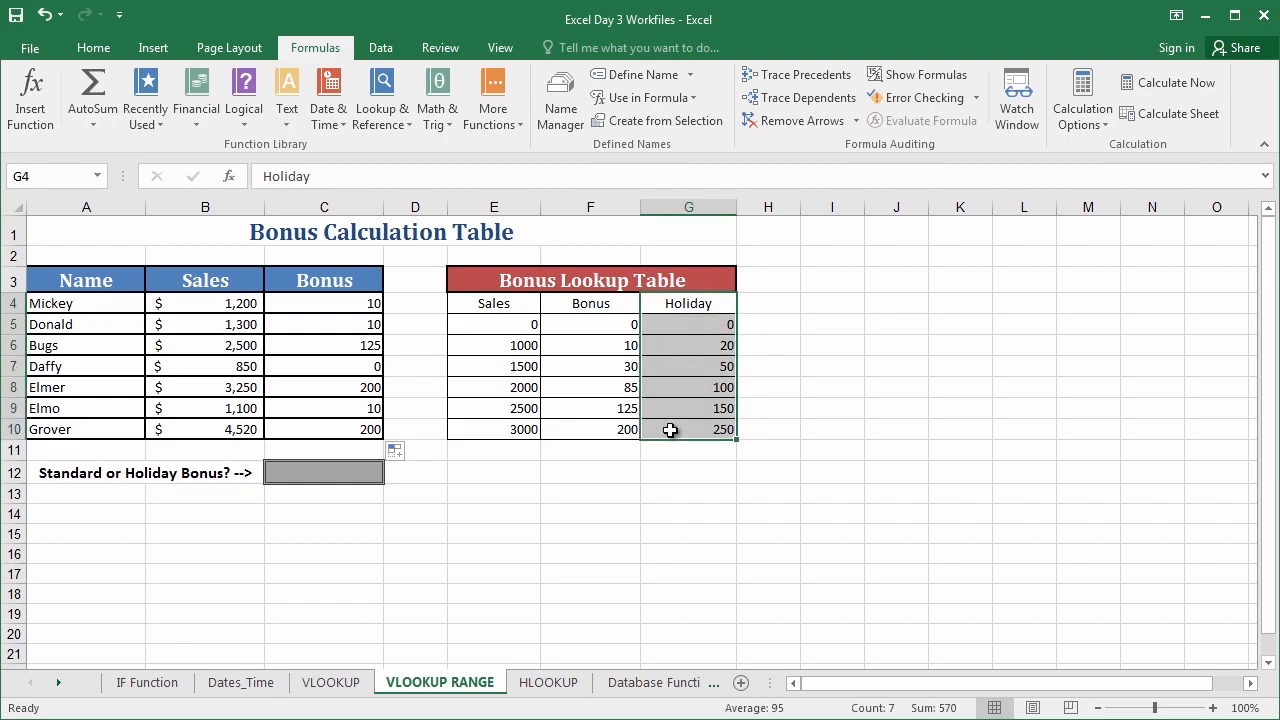
pyautogui.click(686, 366)
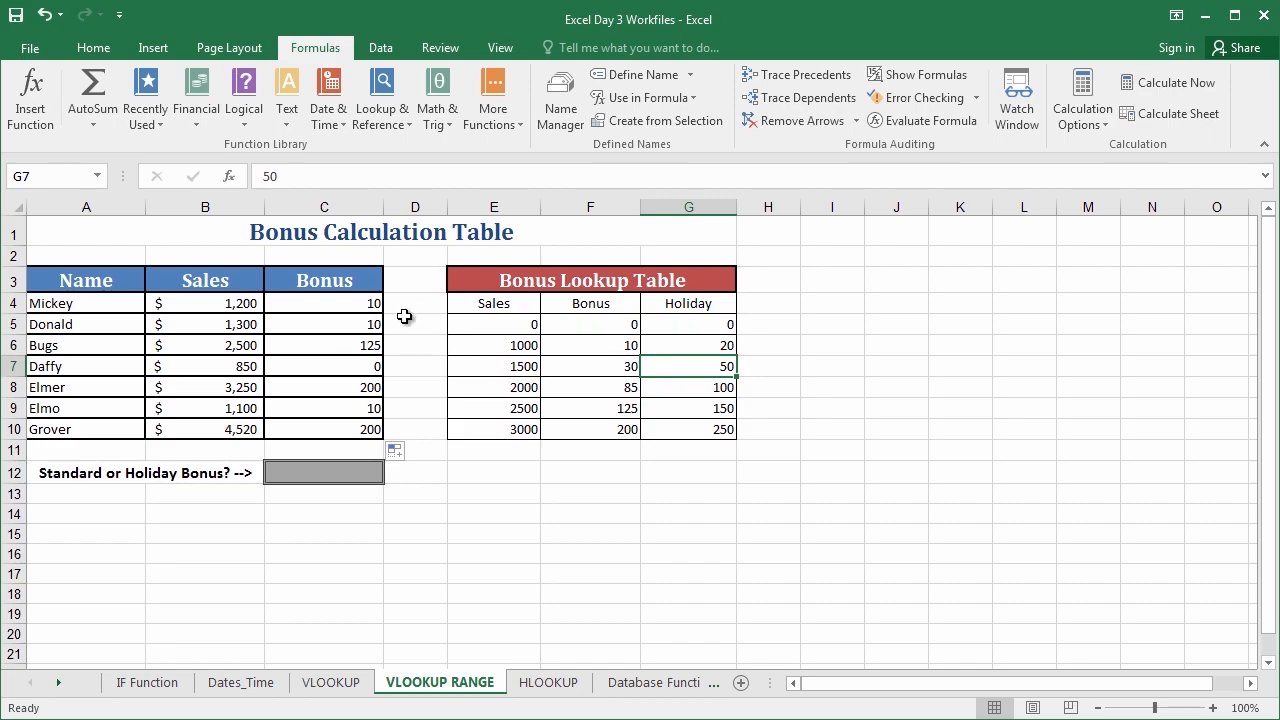
pyautogui.moveTo(313, 300); pyautogui.dragTo(330, 428)
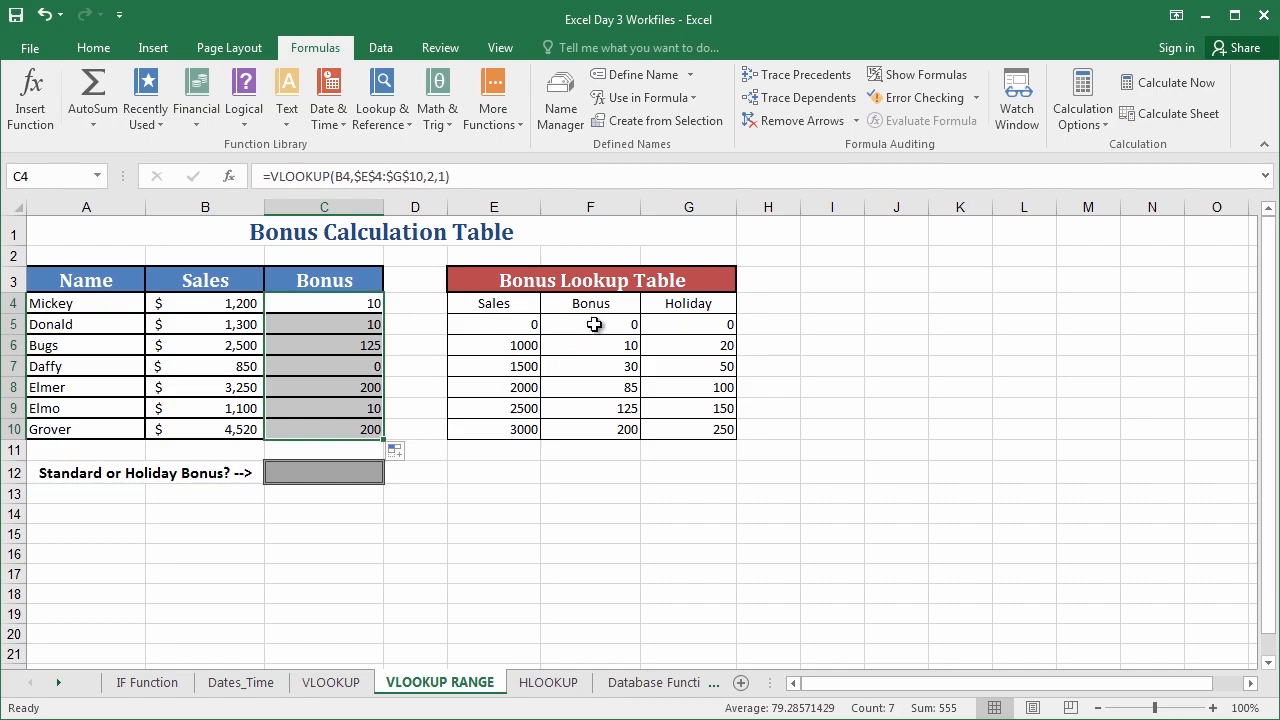
pyautogui.moveTo(594, 327); pyautogui.dragTo(601, 429)
pyautogui.click(333, 305)
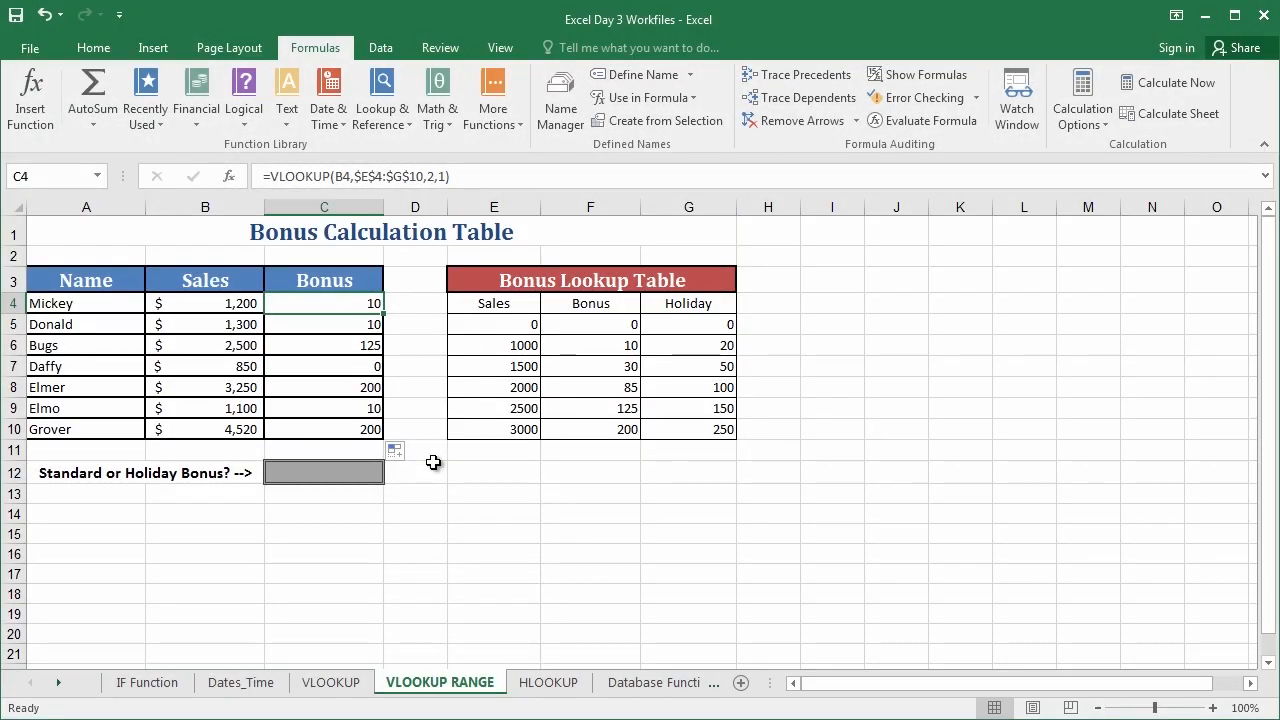
pyautogui.moveTo(694, 303); pyautogui.dragTo(717, 429)
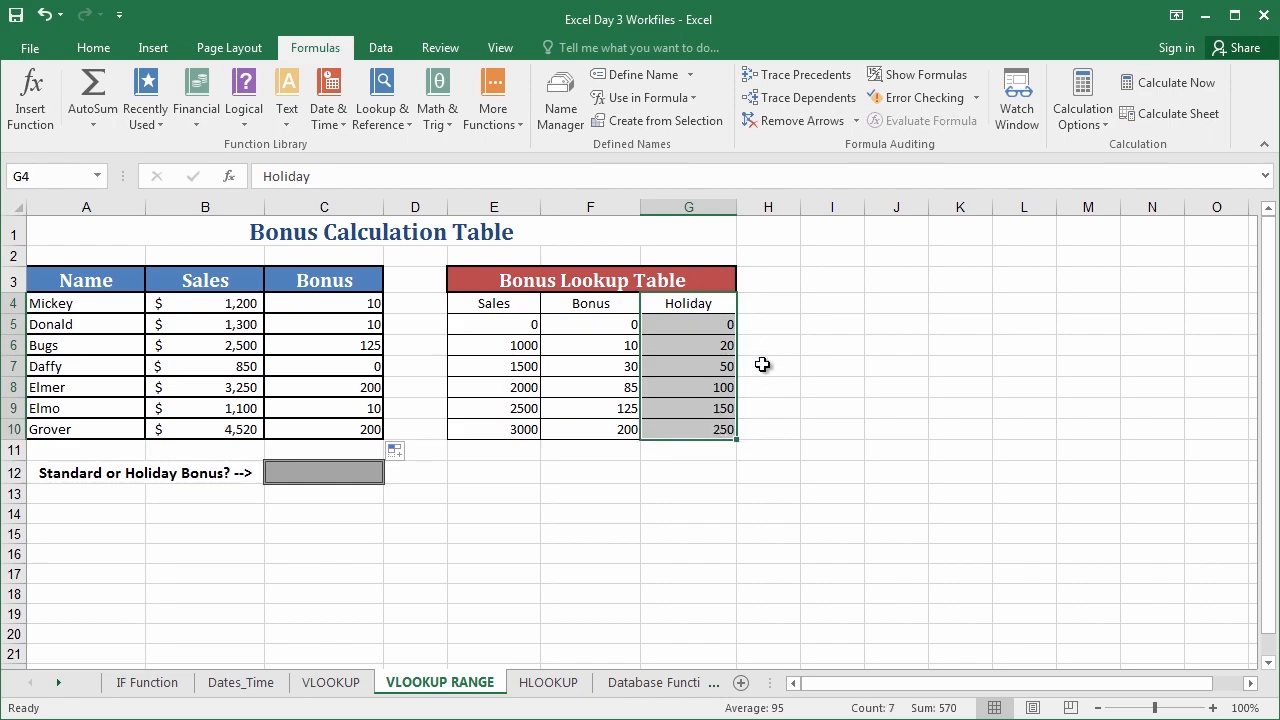
pyautogui.click(808, 284)
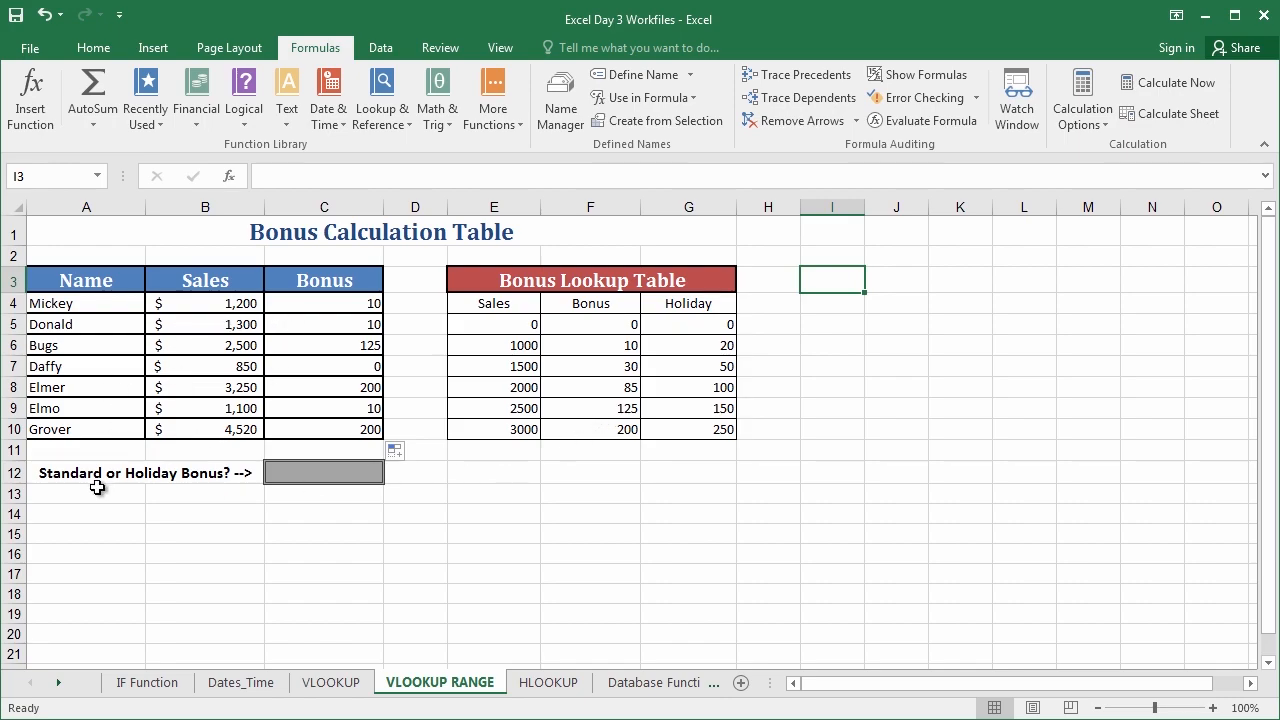
# Set the Standard or Holiday Bonus selection in C12 to Holiday
pyautogui.click(285, 475)
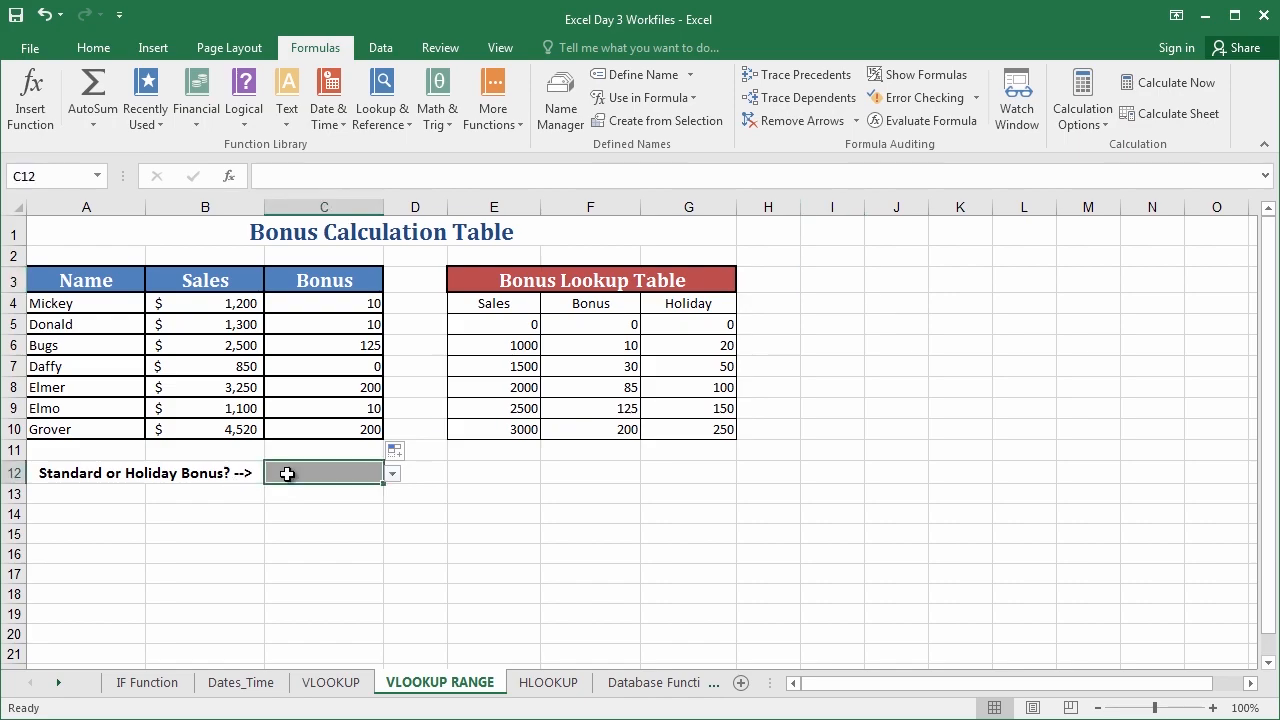
pyautogui.click(394, 474)
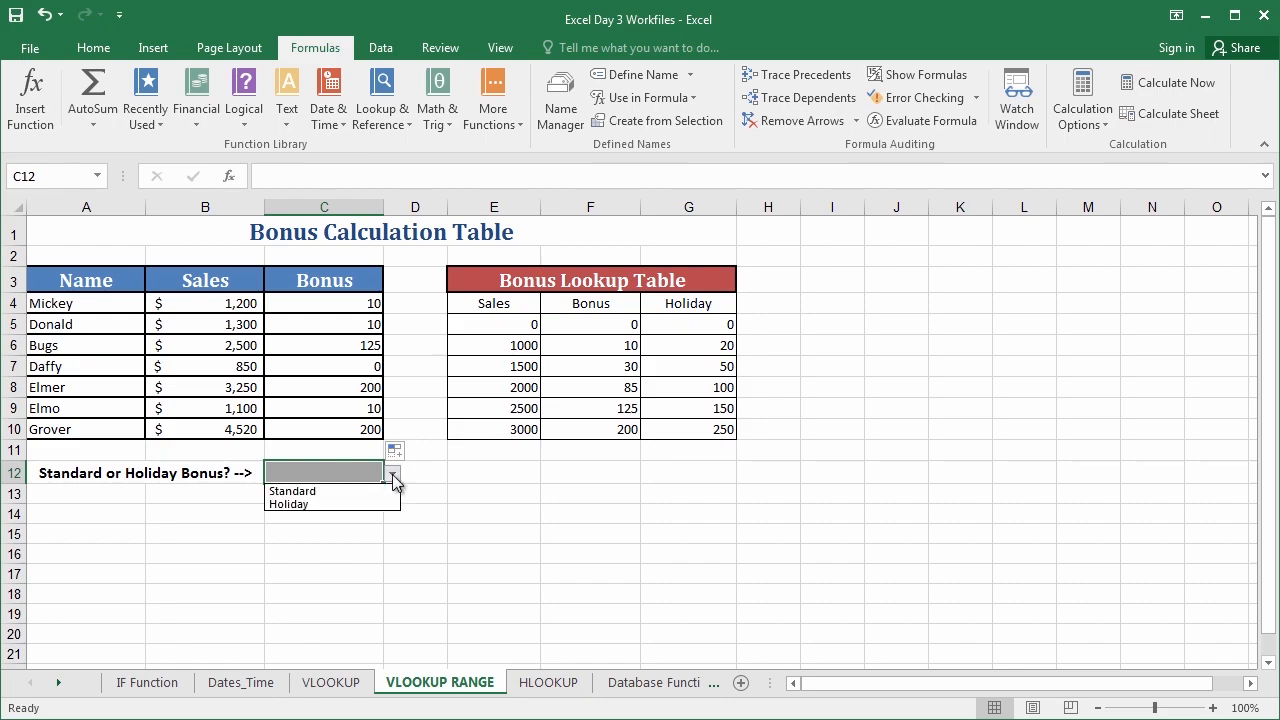
pyautogui.click(337, 505)
pyautogui.click(450, 497)
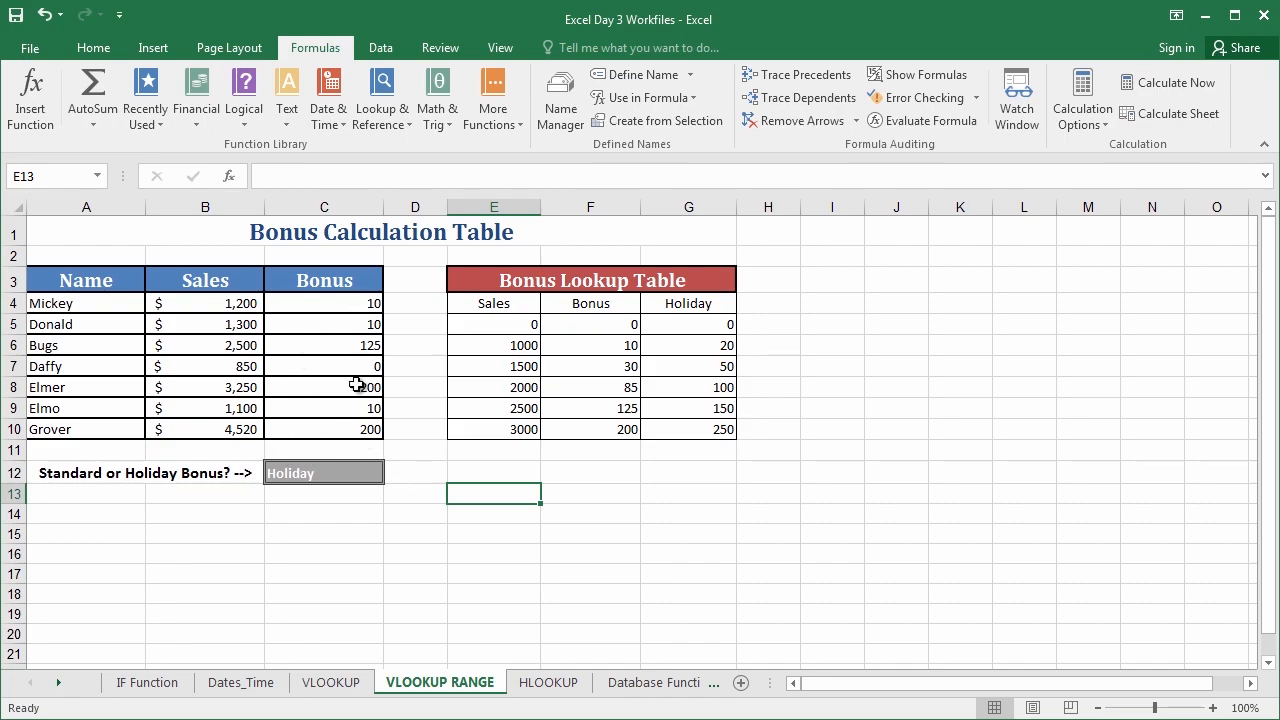
# Clear the existing VLOOKUP formula from C4
pyautogui.click(307, 305)
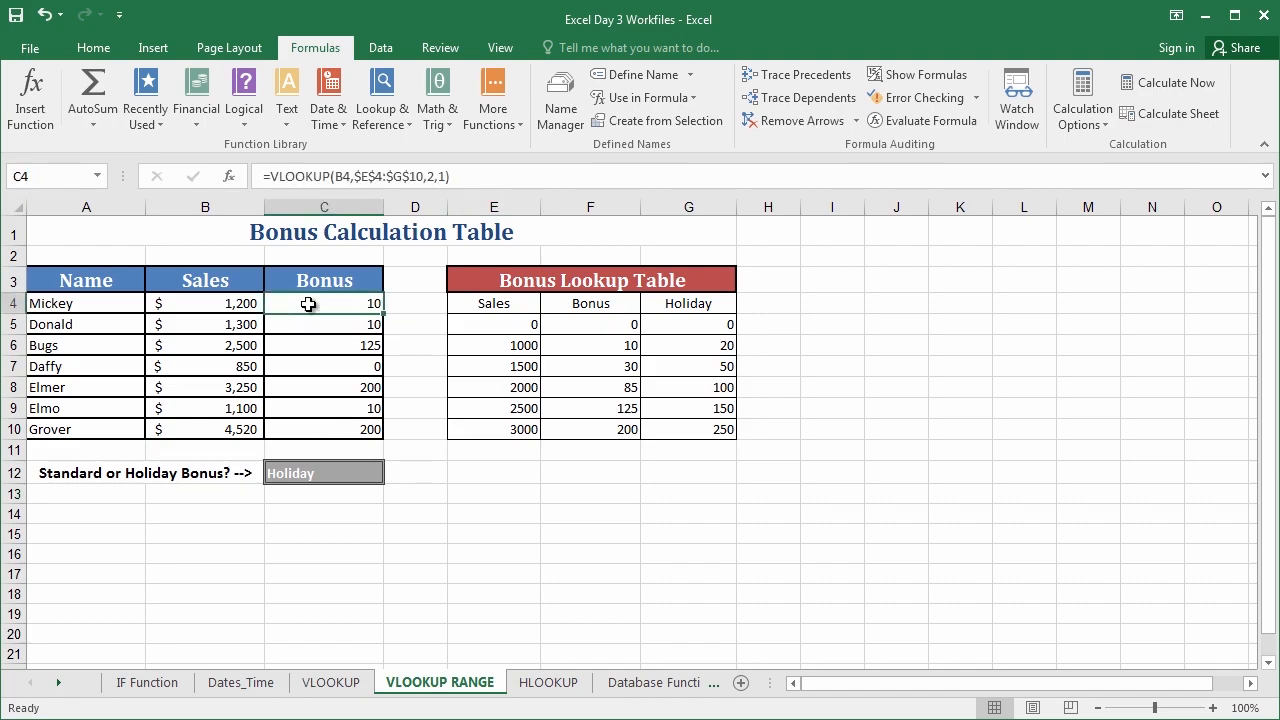
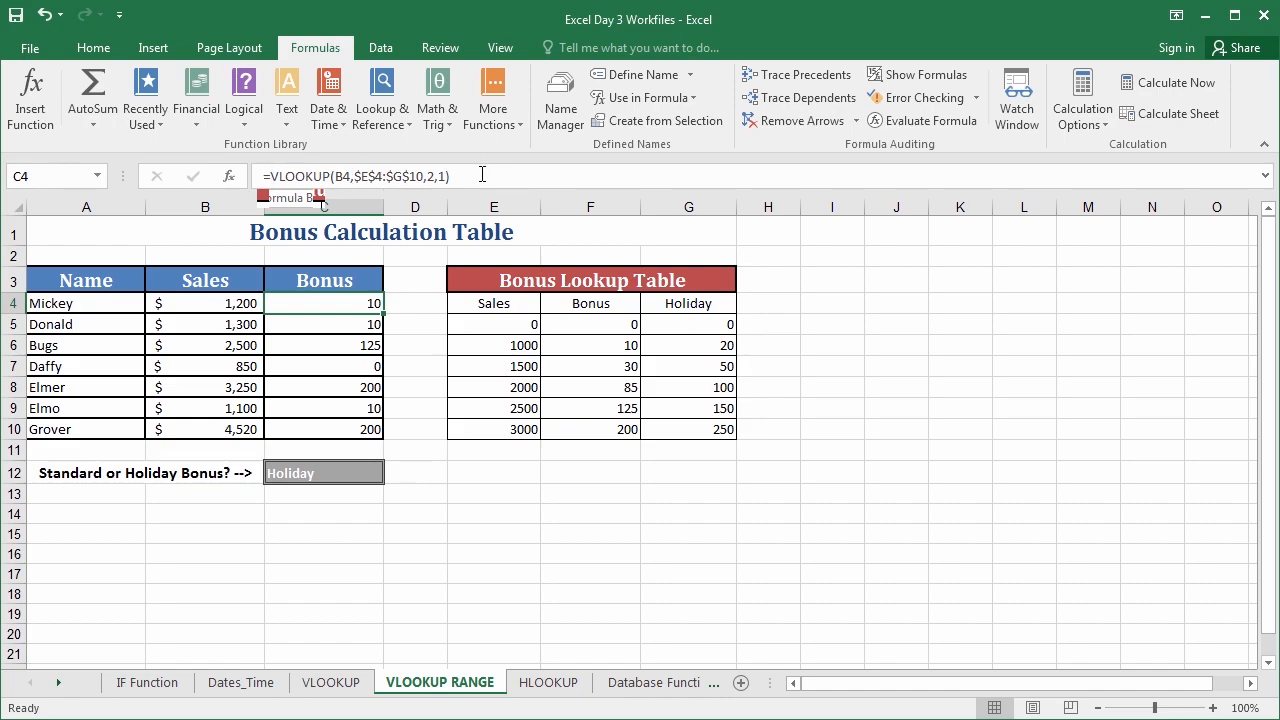
pyautogui.moveTo(472, 180); pyautogui.dragTo(265, 180)
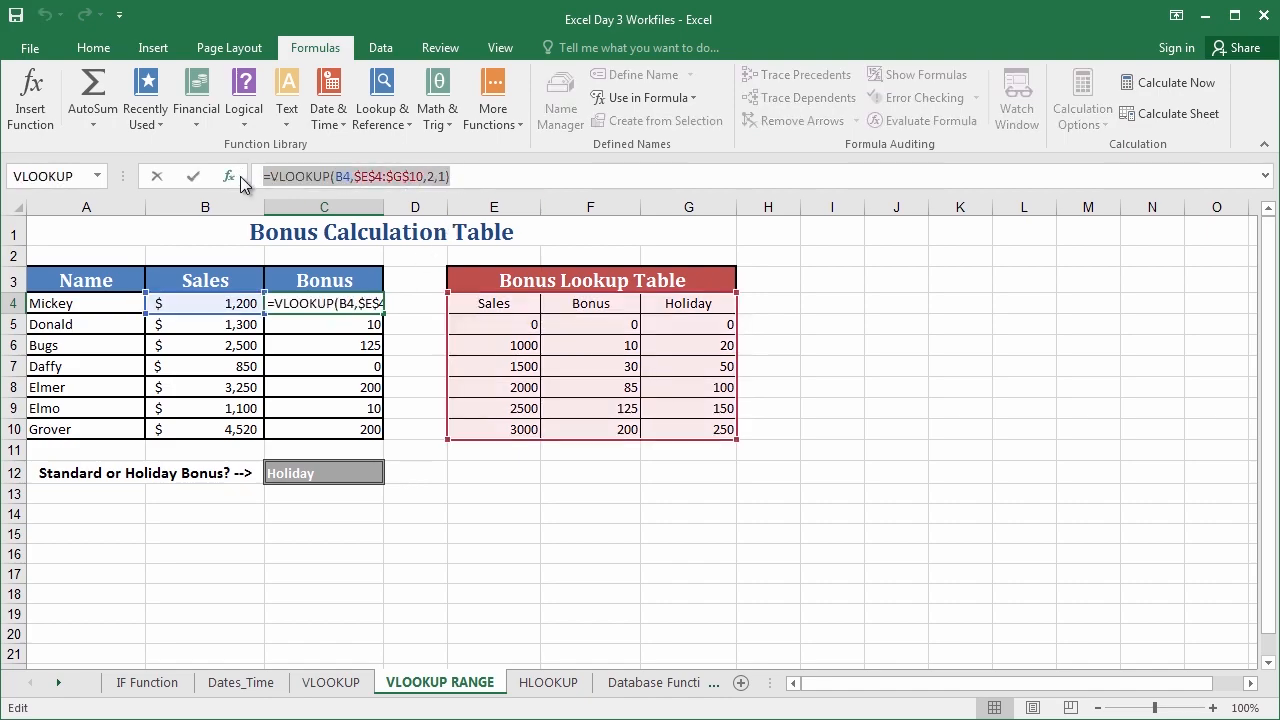
pyautogui.press('Delete')
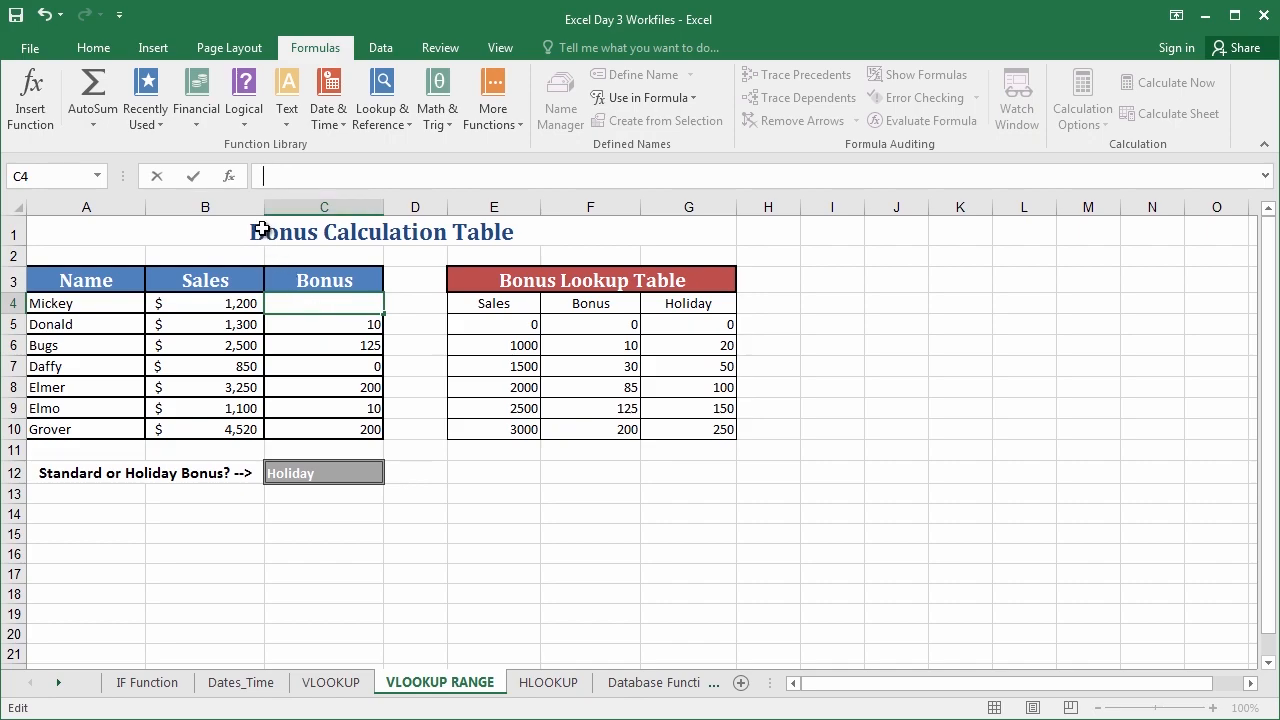
# Insert an IF function in C4 with C12="Holiday" as its logical test
pyautogui.click(241, 122)
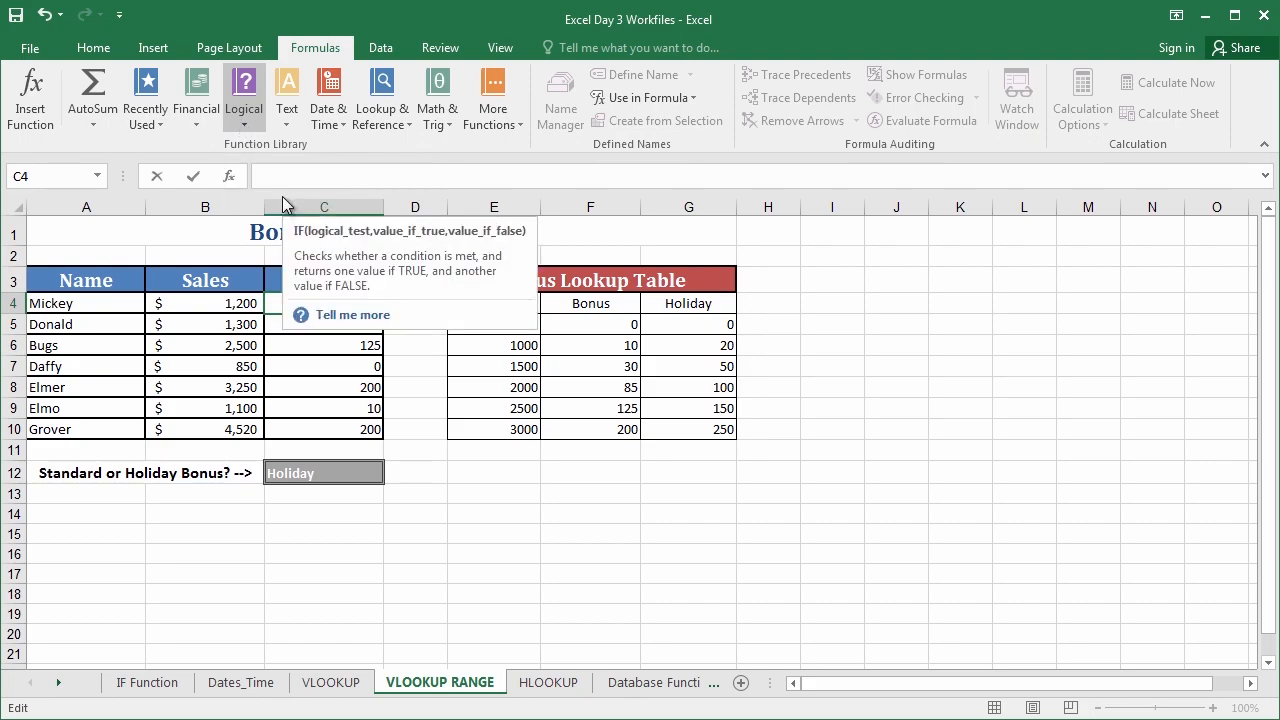
pyautogui.click(282, 196)
pyautogui.moveTo(807, 218); pyautogui.dragTo(527, 257)
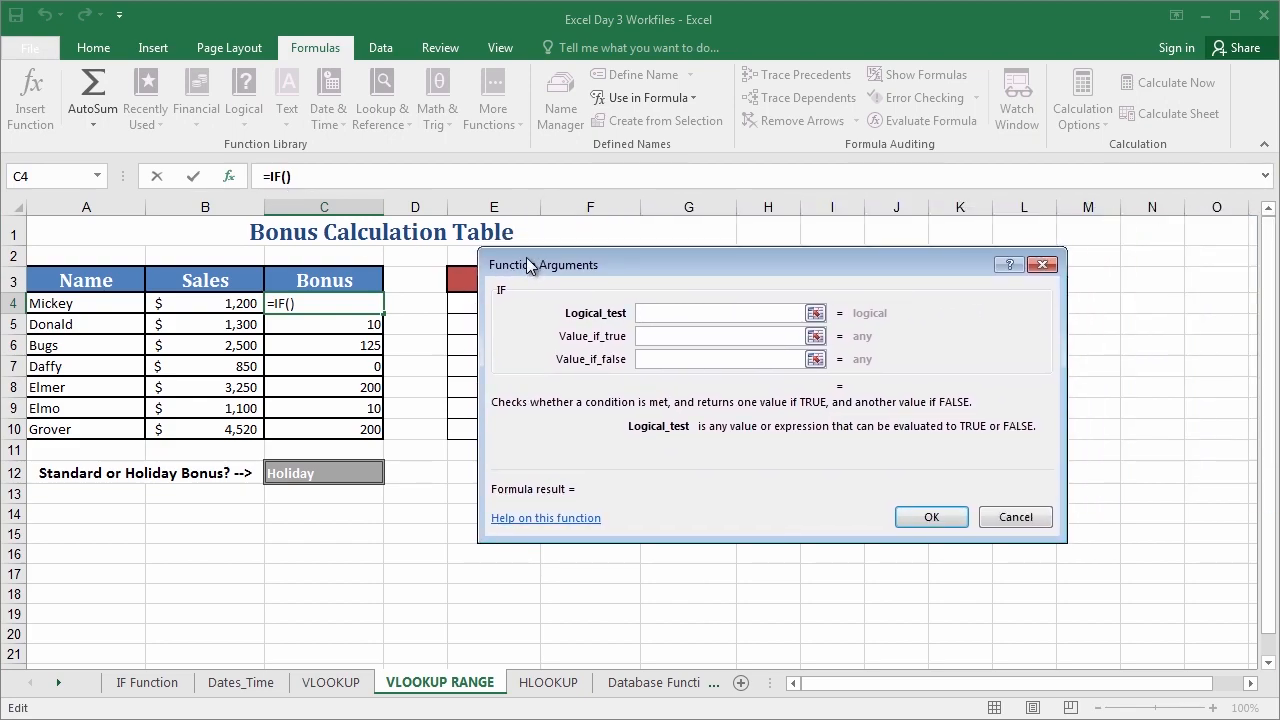
pyautogui.click(330, 476)
pyautogui.write('="Holiday')
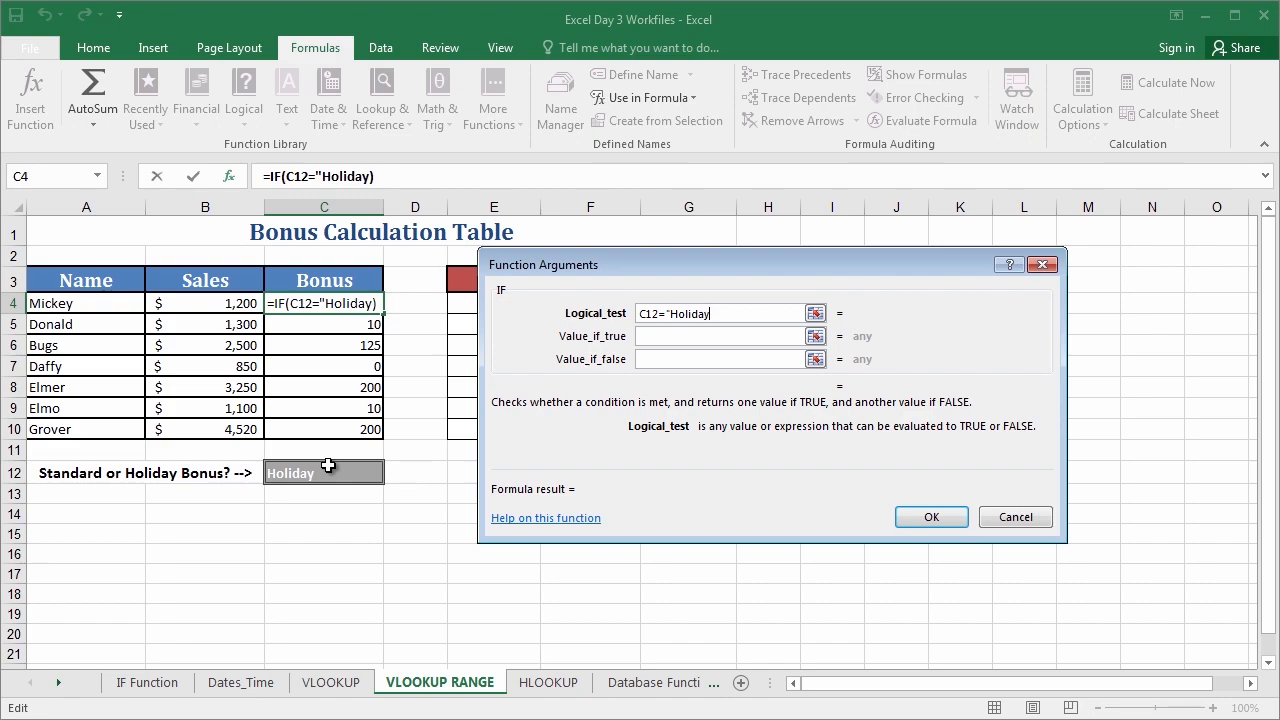
pyautogui.write('"')
pyautogui.press('Tab')
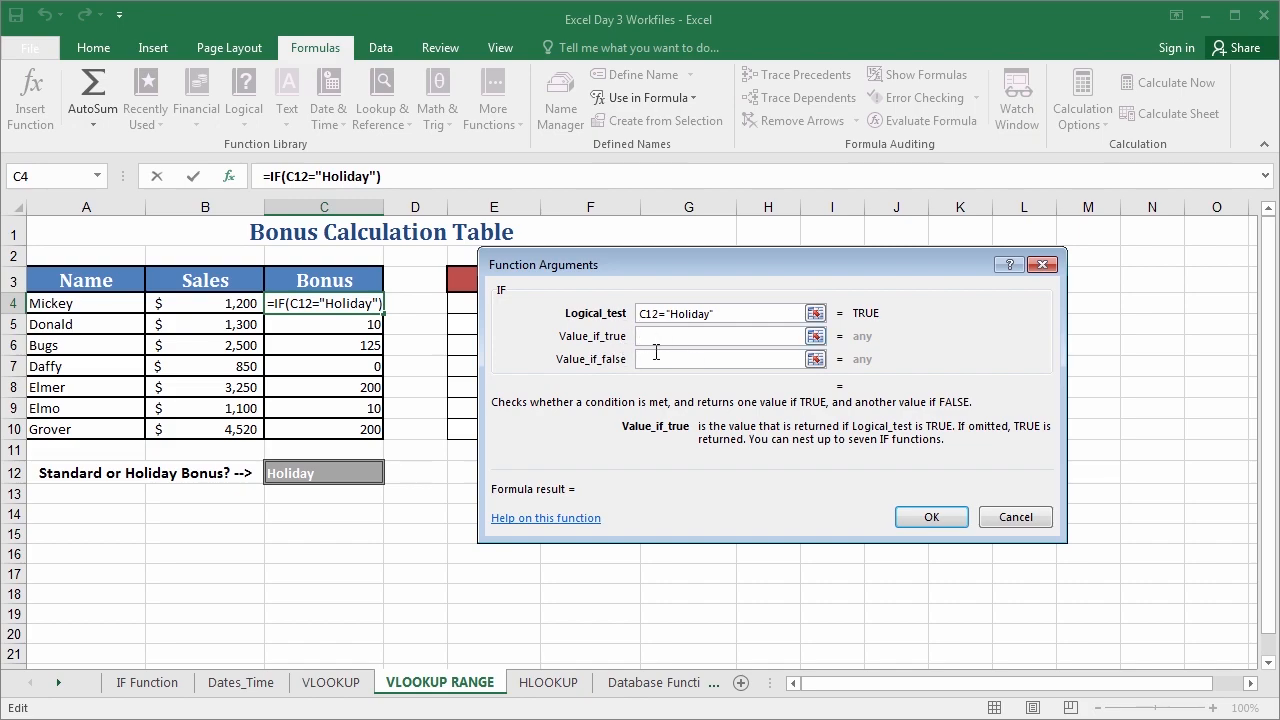
# Nest a VLOOKUP function in the IF function's Value_if_true argument and open the VLOOKUP's own arguments
pyautogui.moveTo(653, 276); pyautogui.dragTo(637, 456)
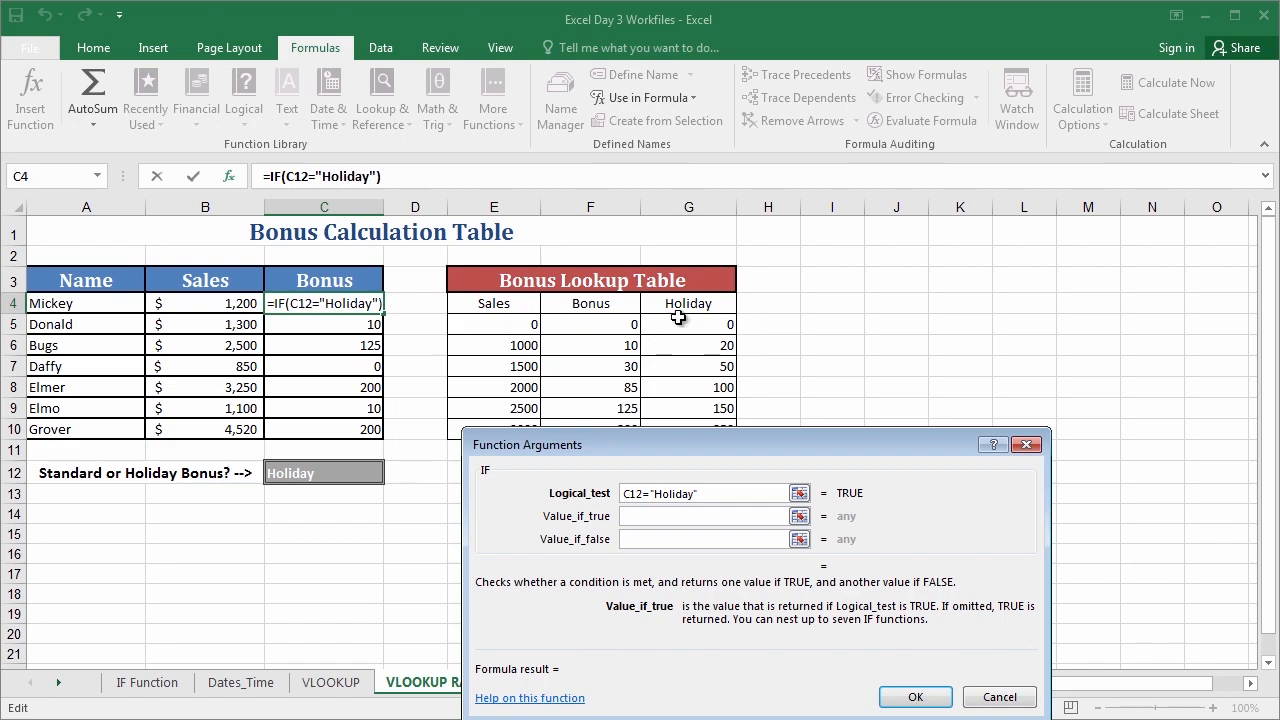
pyautogui.moveTo(693, 450); pyautogui.dragTo(696, 338)
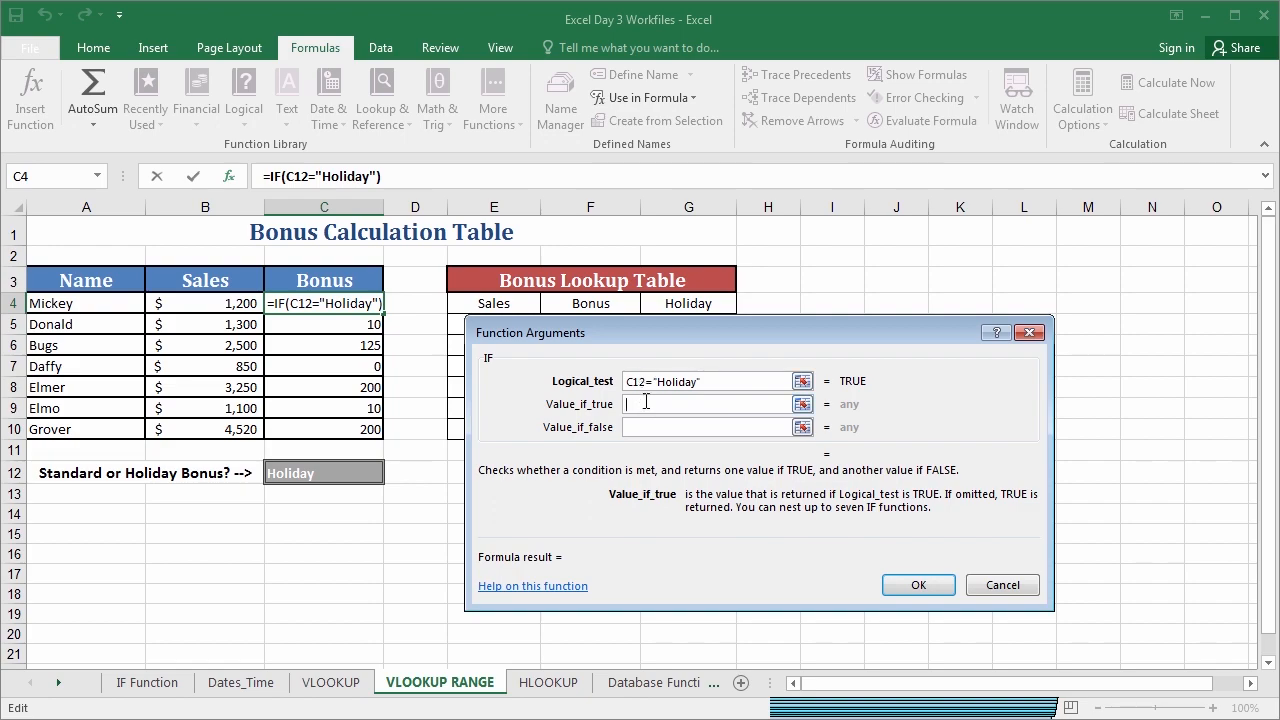
pyautogui.moveTo(653, 344); pyautogui.dragTo(512, 437)
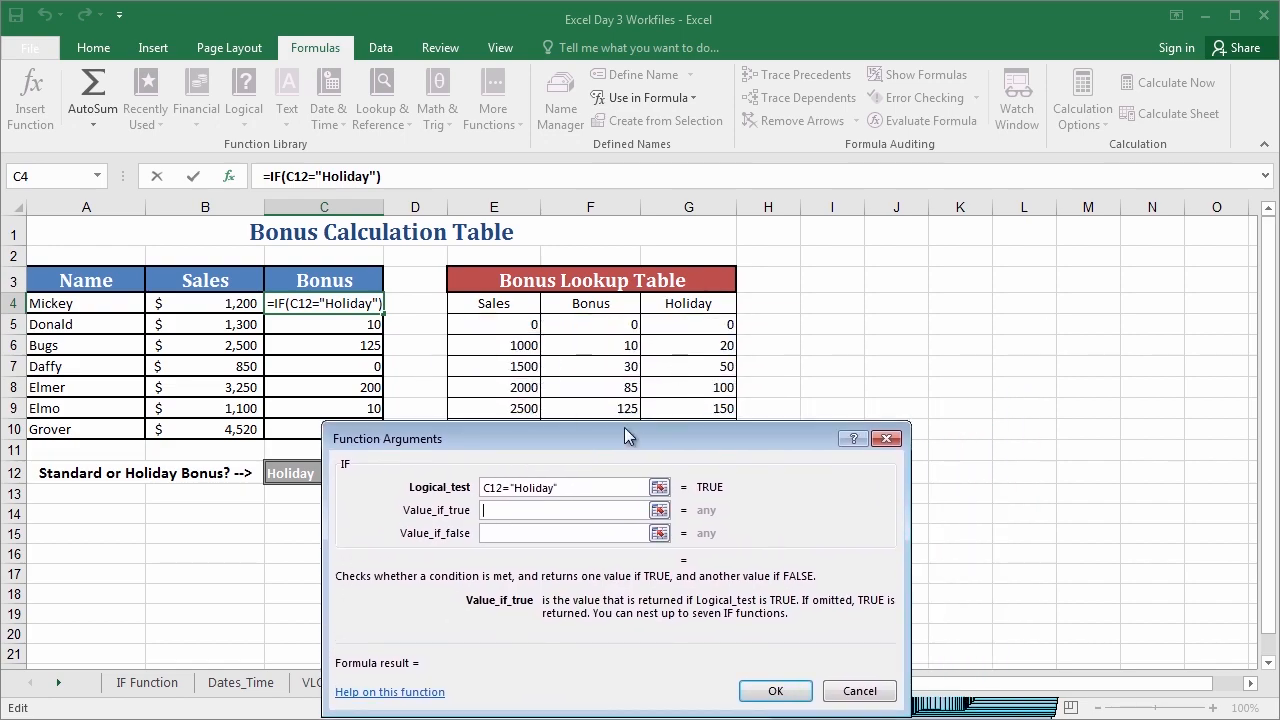
pyautogui.moveTo(606, 436); pyautogui.dragTo(686, 298)
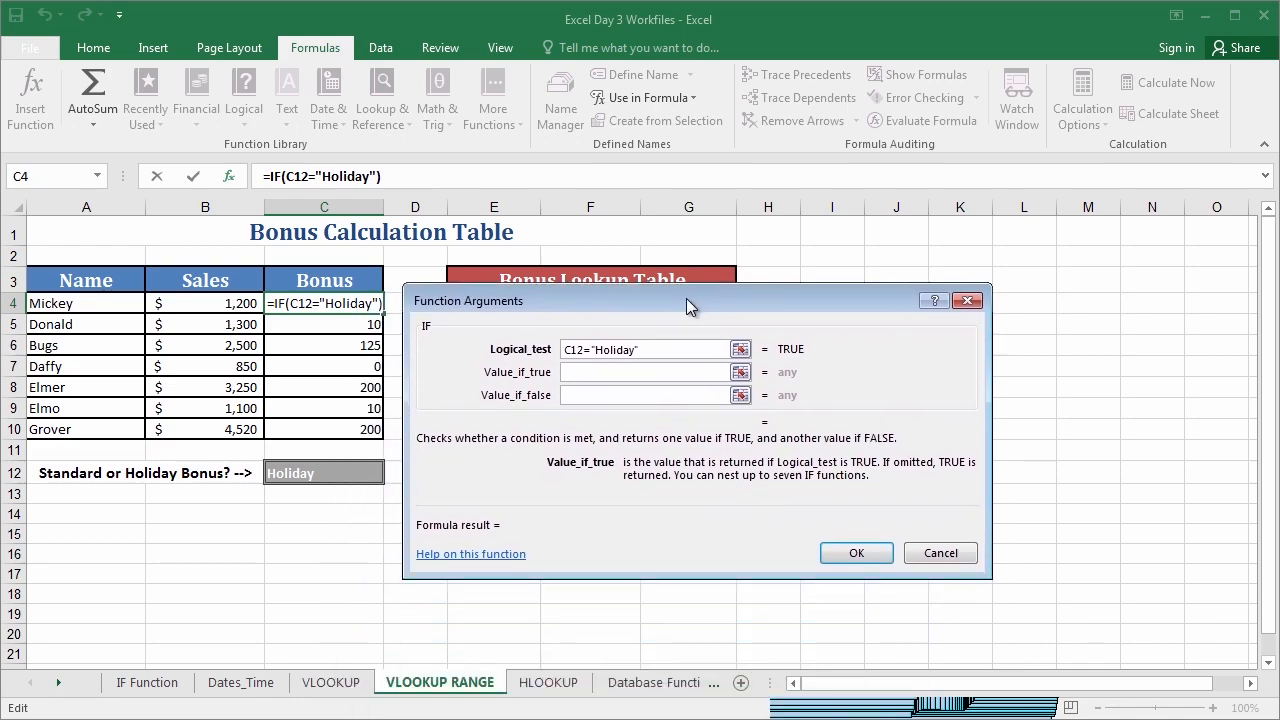
pyautogui.write('v')
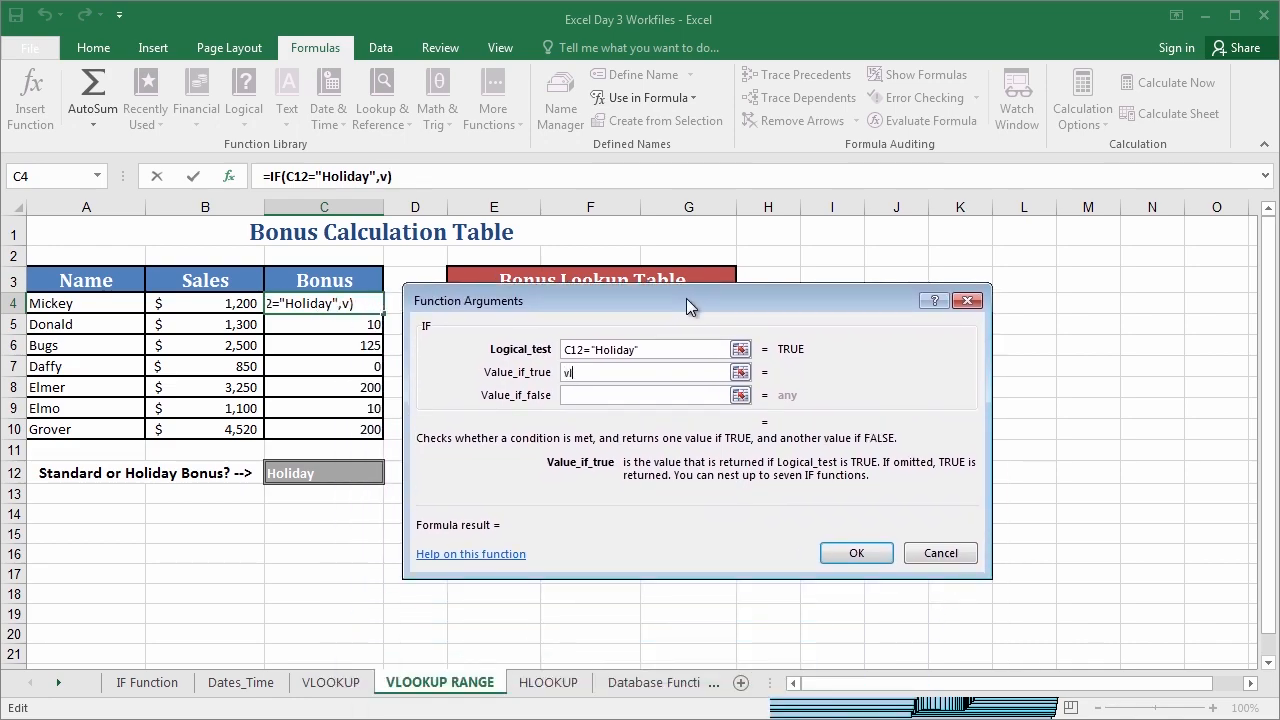
pyautogui.write('lookup(')
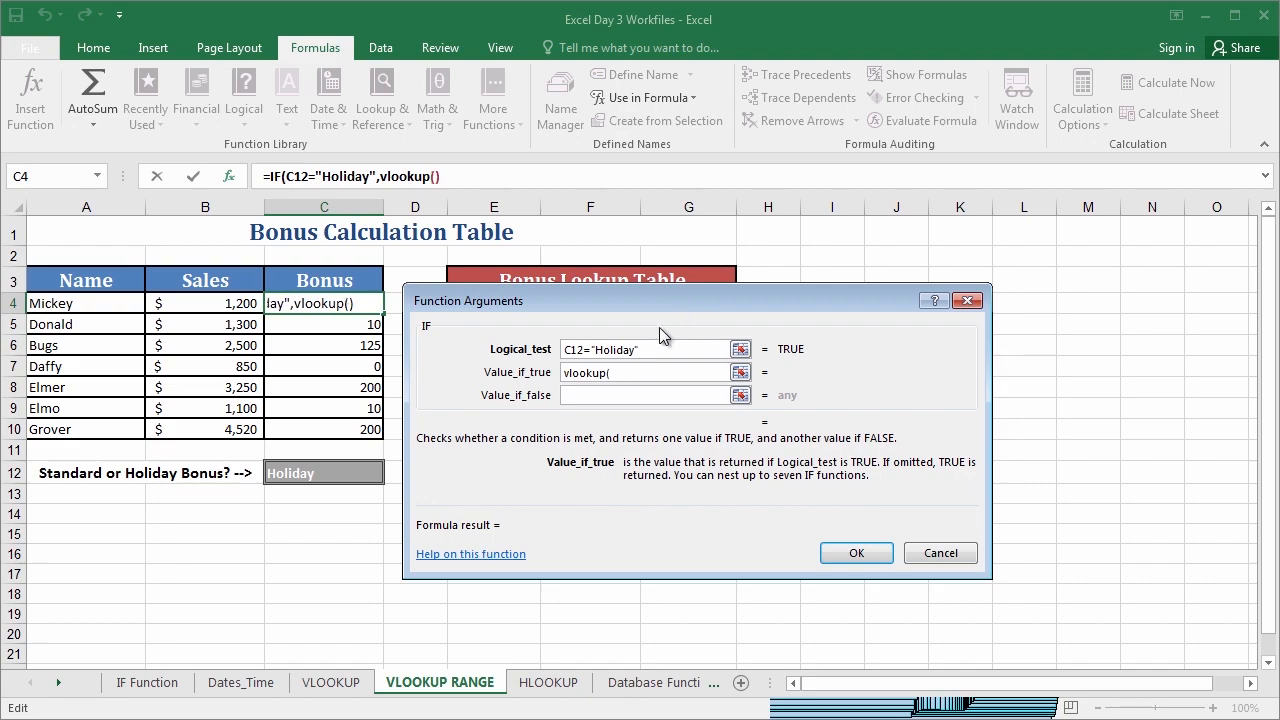
pyautogui.click(401, 176)
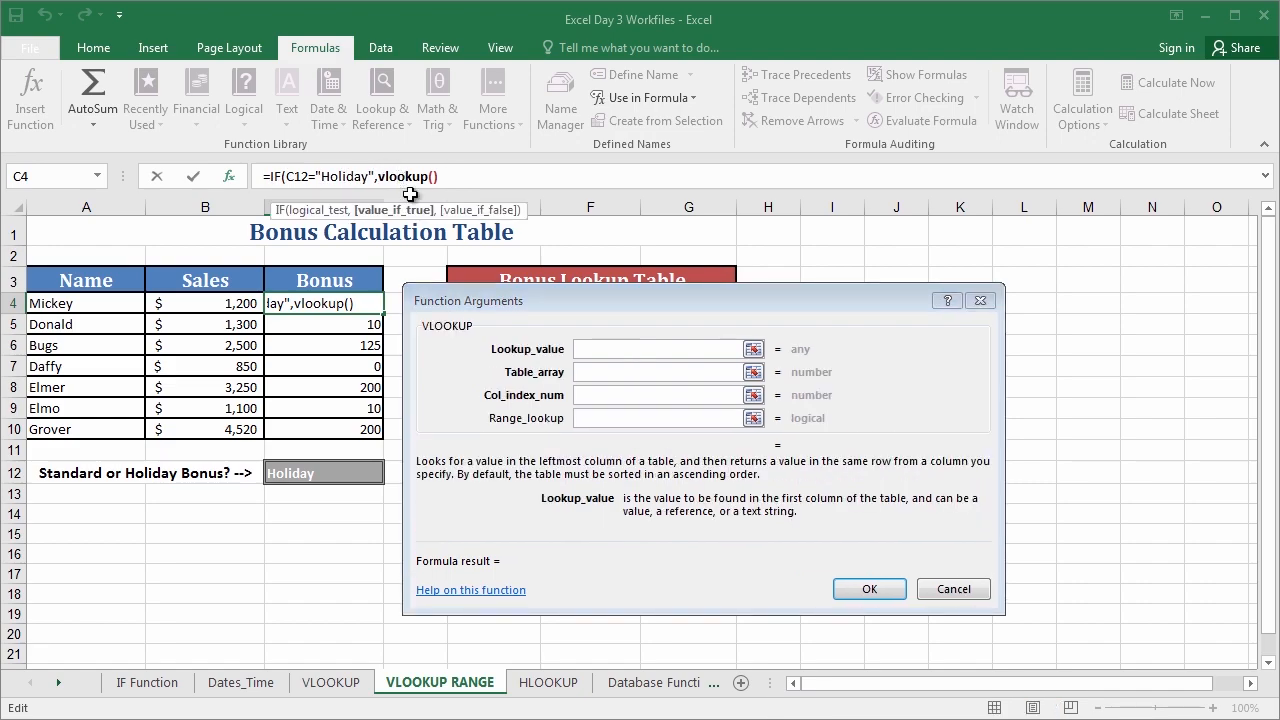
# Set the nested VLOOKUP's Lookup_value to B4 and its Table_array to the absolute range $E$4:$G$10
pyautogui.click(591, 352)
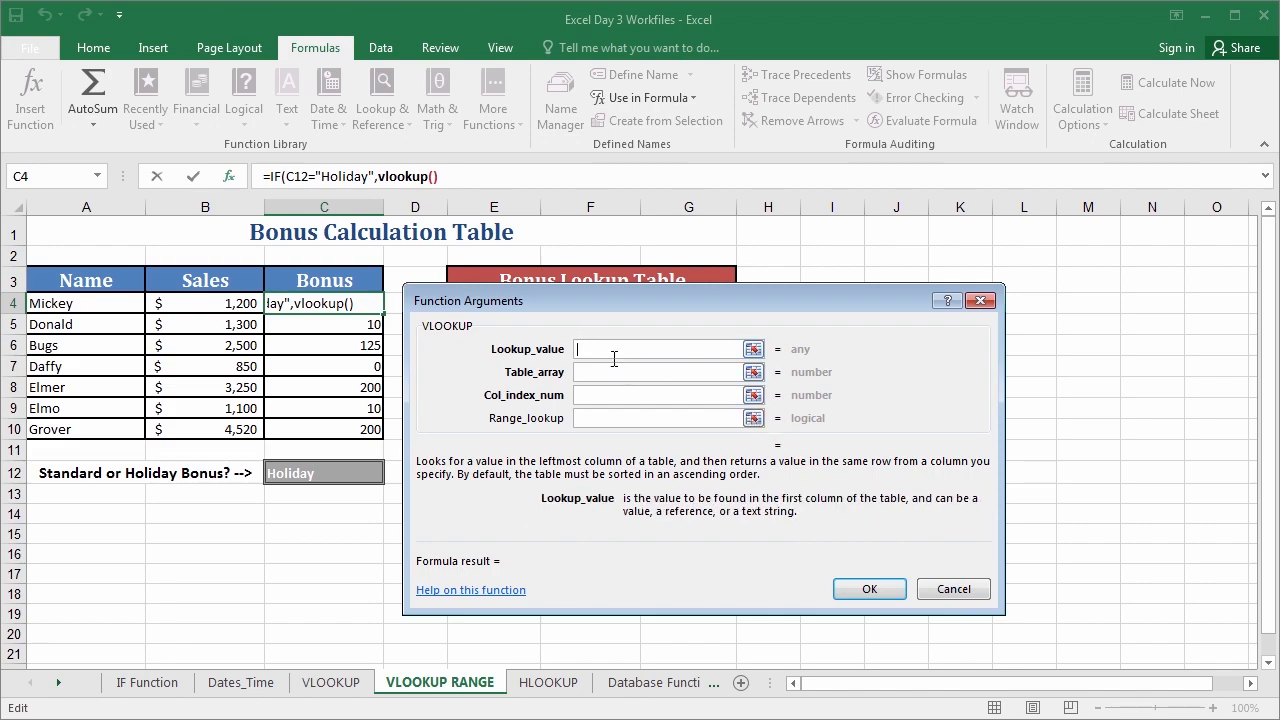
pyautogui.click(200, 303)
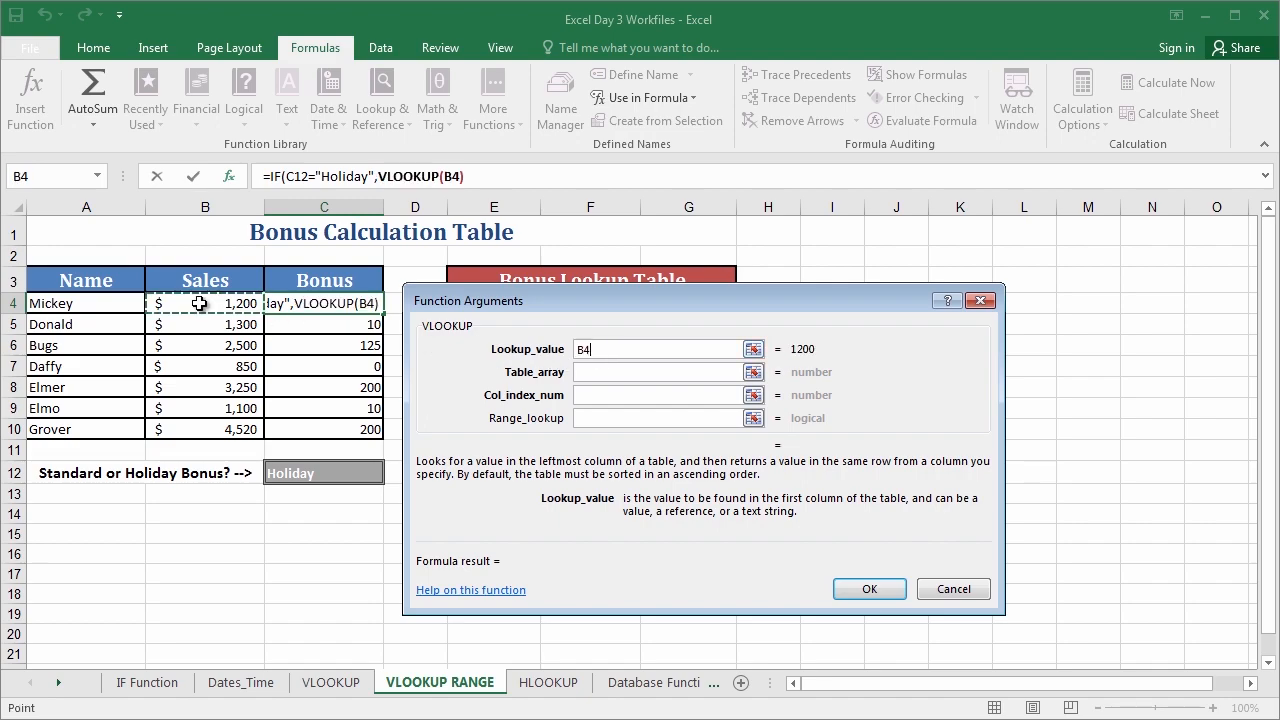
pyautogui.click(605, 374)
pyautogui.moveTo(549, 304); pyautogui.dragTo(530, 481)
pyautogui.moveTo(500, 303); pyautogui.dragTo(689, 436)
pyautogui.moveTo(614, 553); pyautogui.dragTo(528, 553)
pyautogui.press('F4')
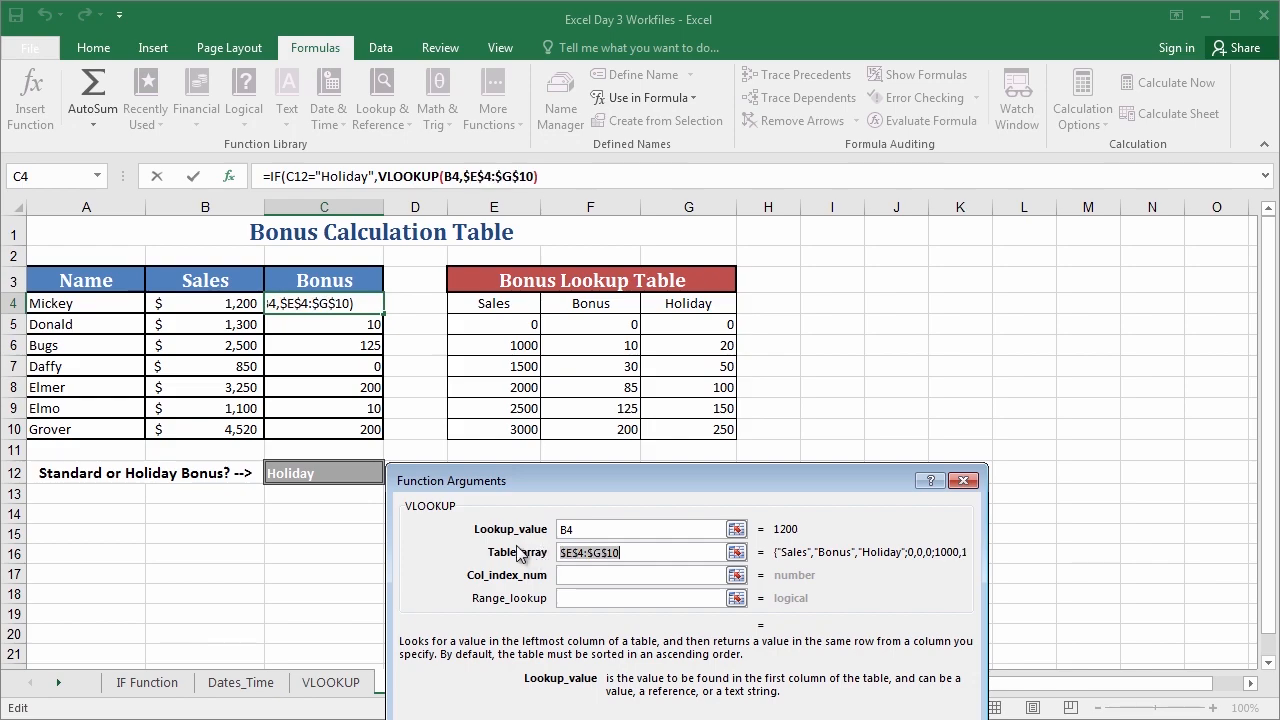
# Set the nested VLOOKUP's Col_index_num to 3 and its Range_lookup to 1
pyautogui.click(577, 579)
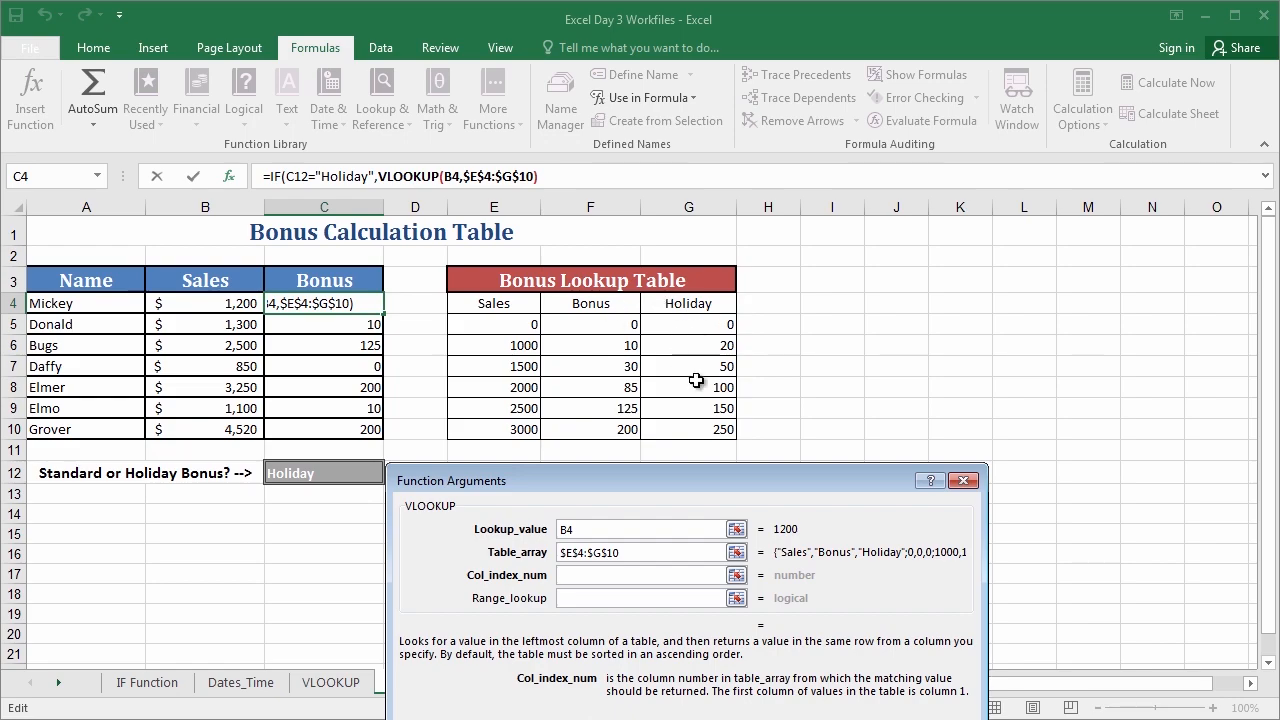
pyautogui.write('3')
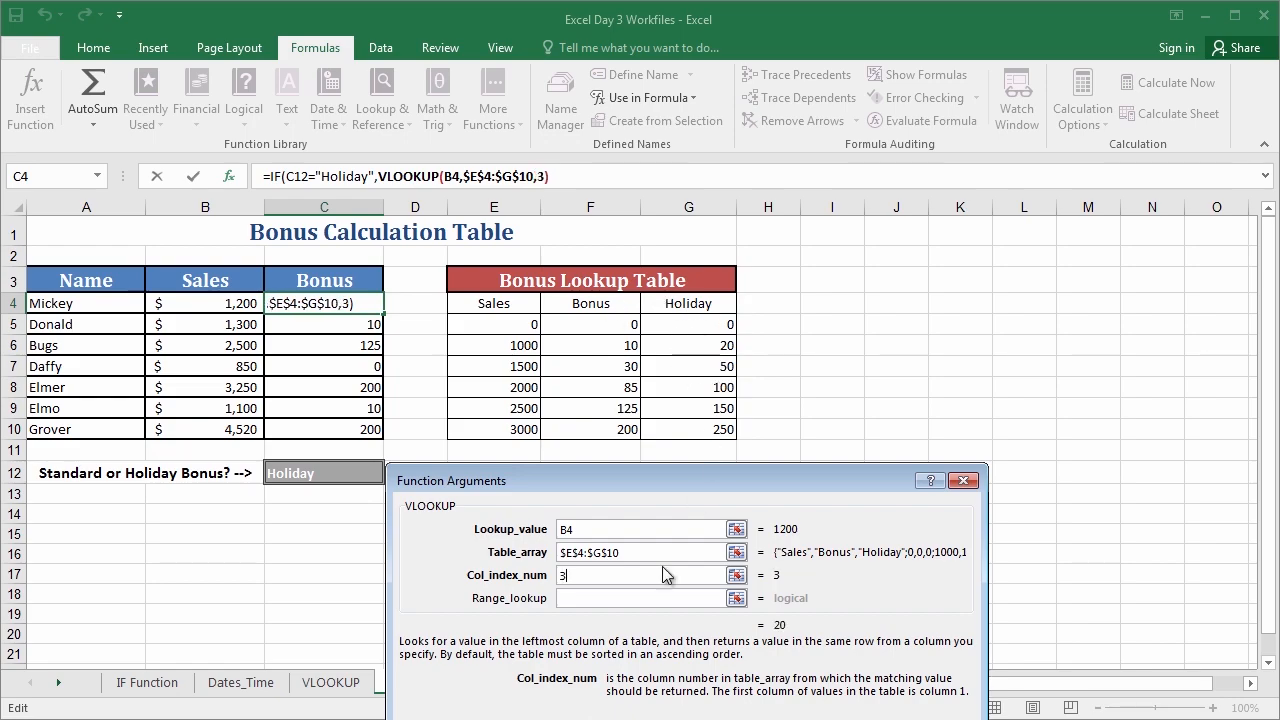
pyautogui.click(606, 597)
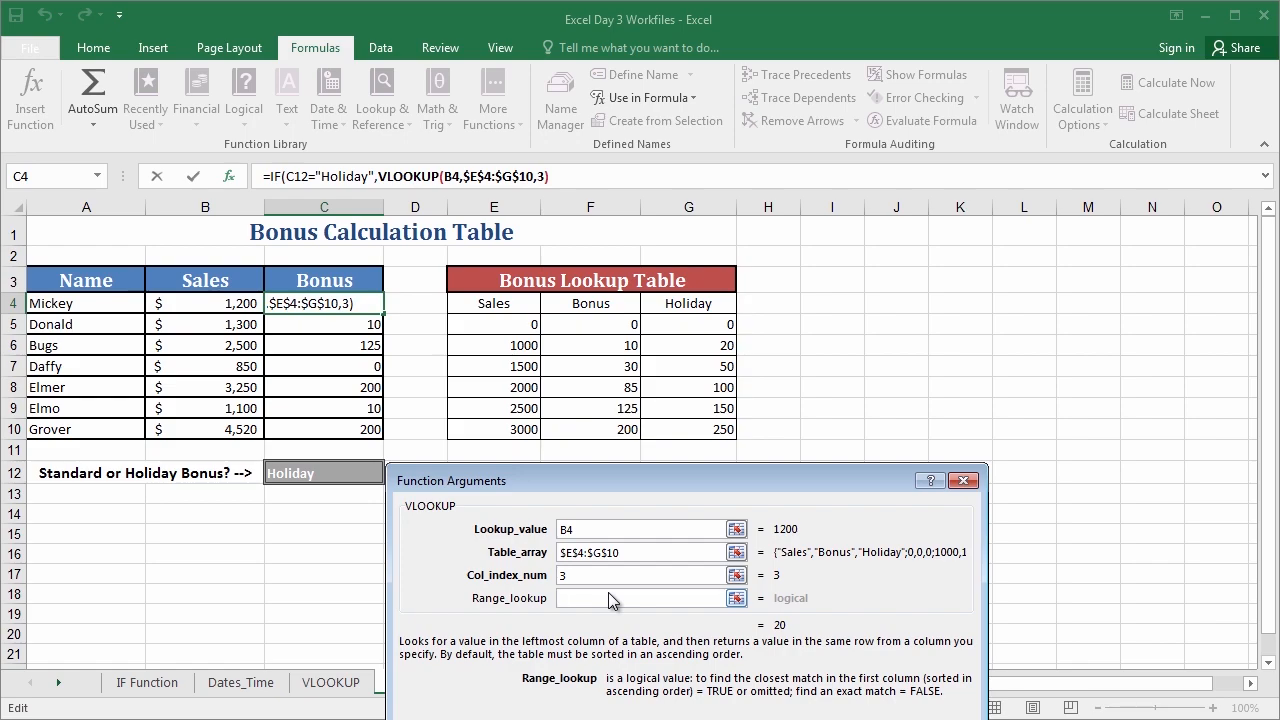
pyautogui.write('1')
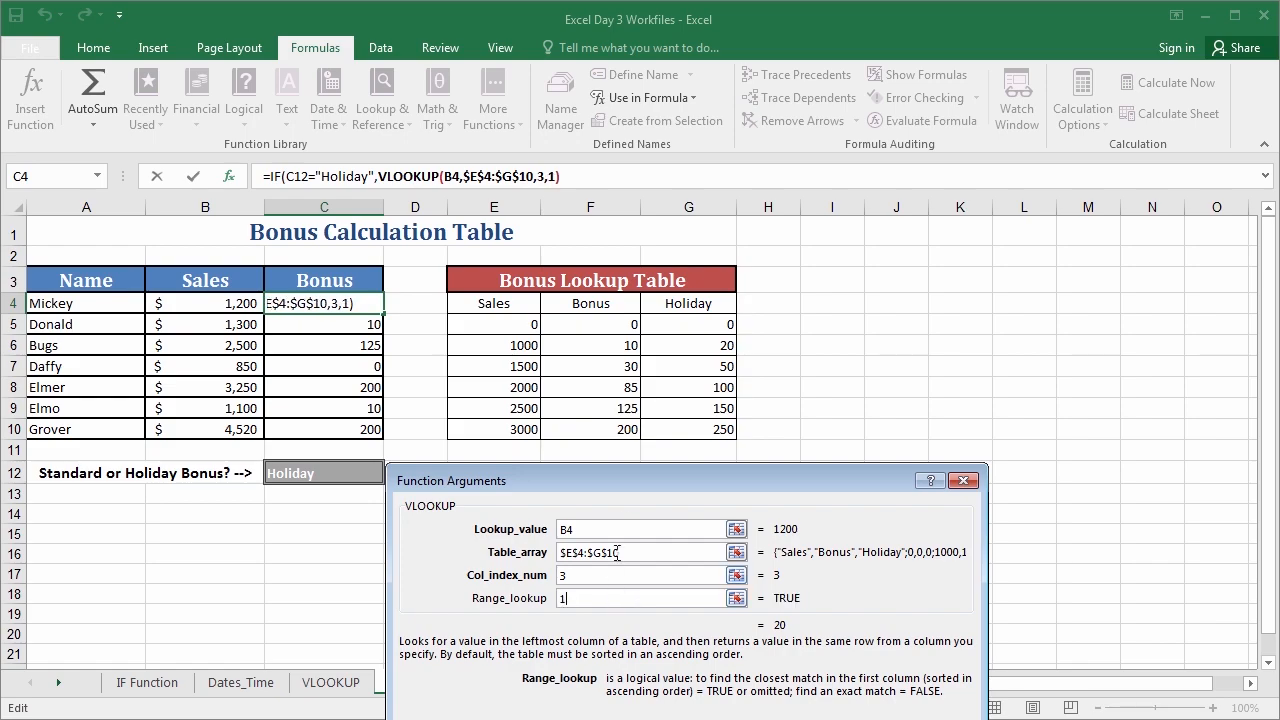
# Return to the IF function's arguments and copy the VLOOKUP expression from Value_if_true into Value_if_false
pyautogui.moveTo(631, 483); pyautogui.dragTo(822, 263)
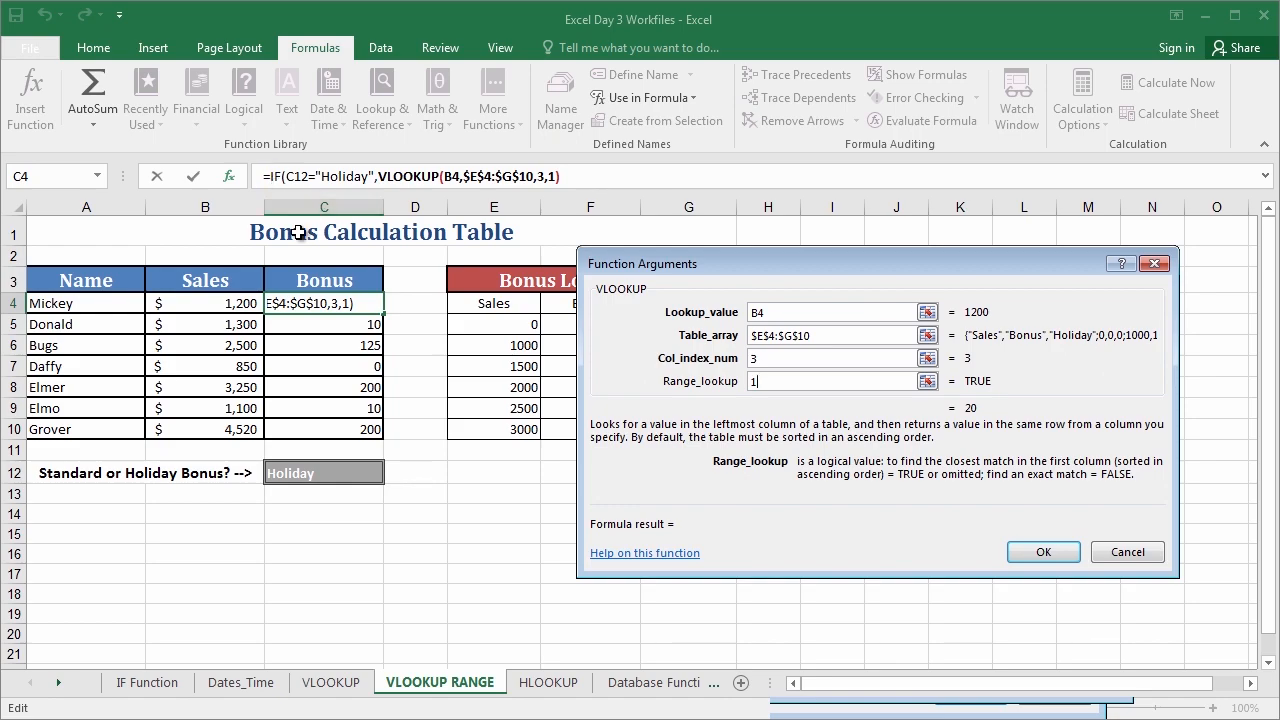
pyautogui.click(273, 176)
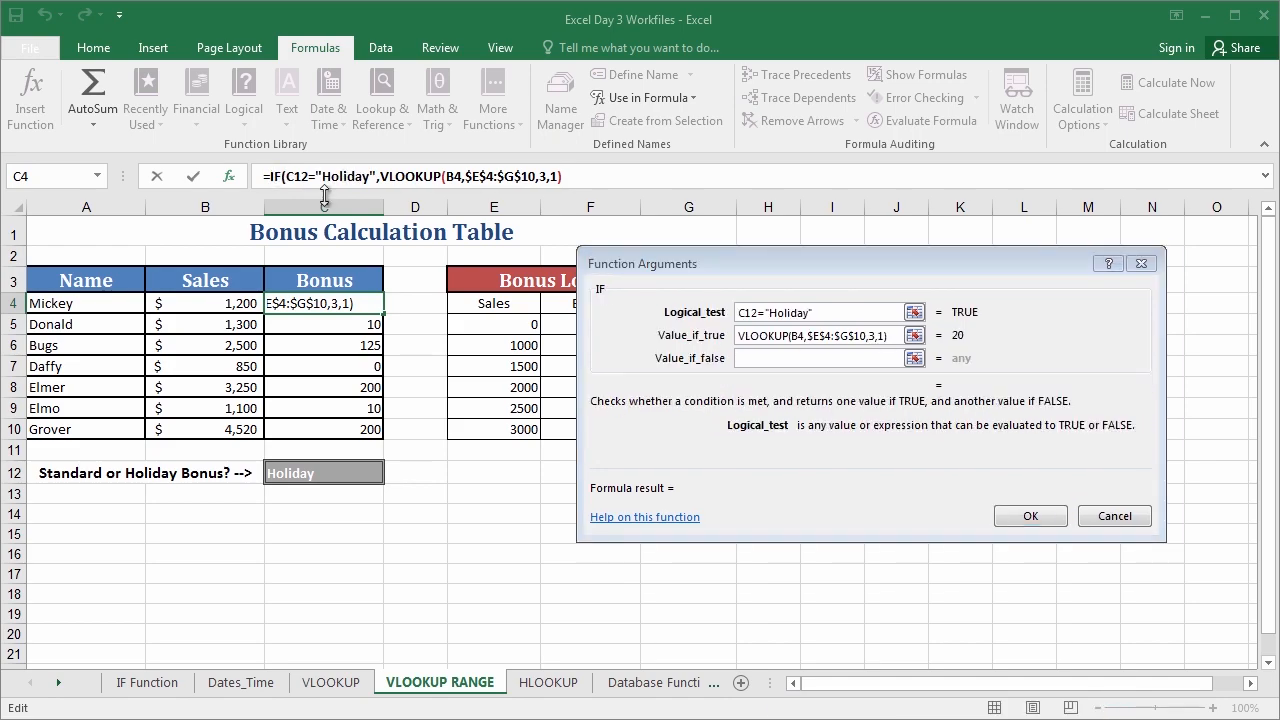
pyautogui.click(743, 358)
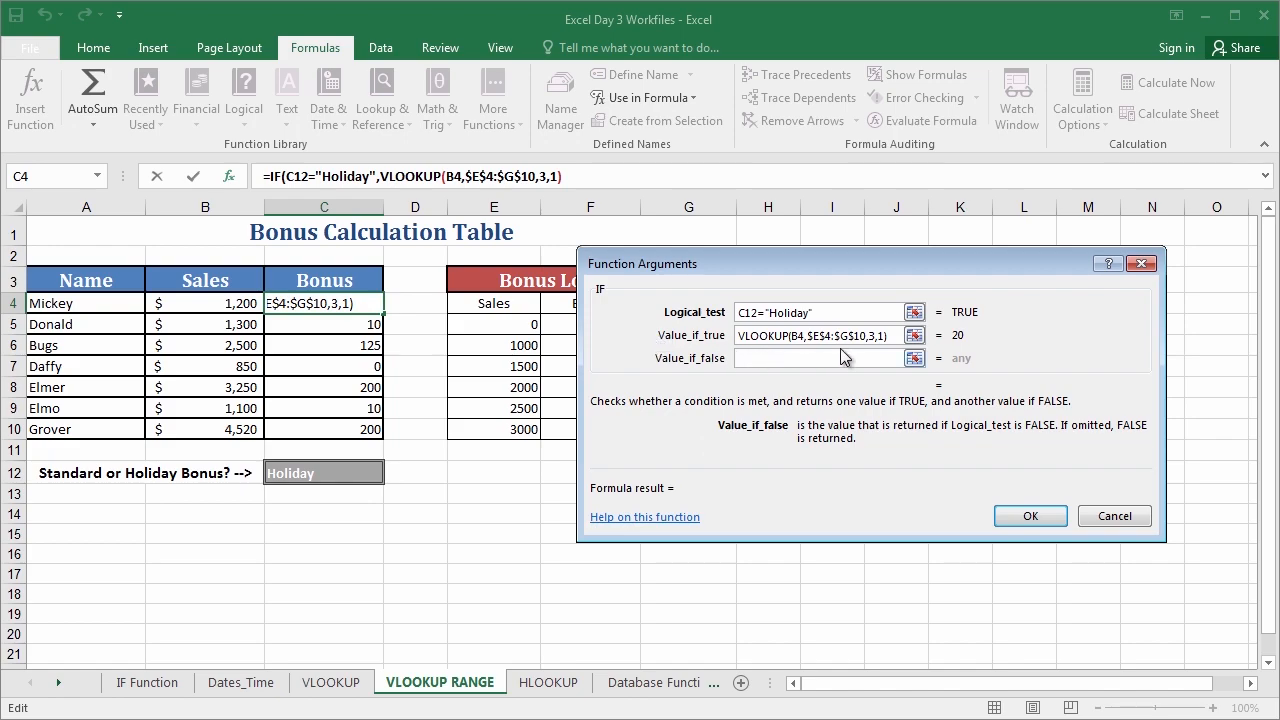
pyautogui.moveTo(805, 271); pyautogui.dragTo(791, 373)
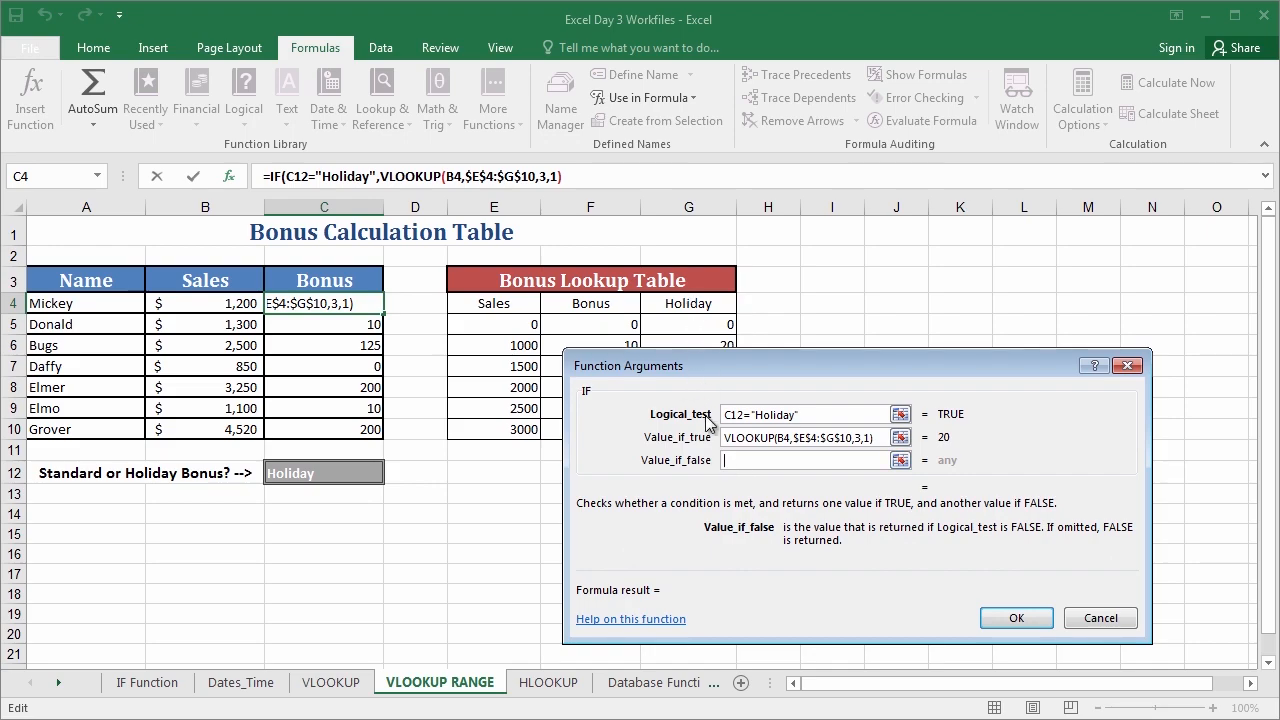
pyautogui.moveTo(708, 359); pyautogui.dragTo(800, 339)
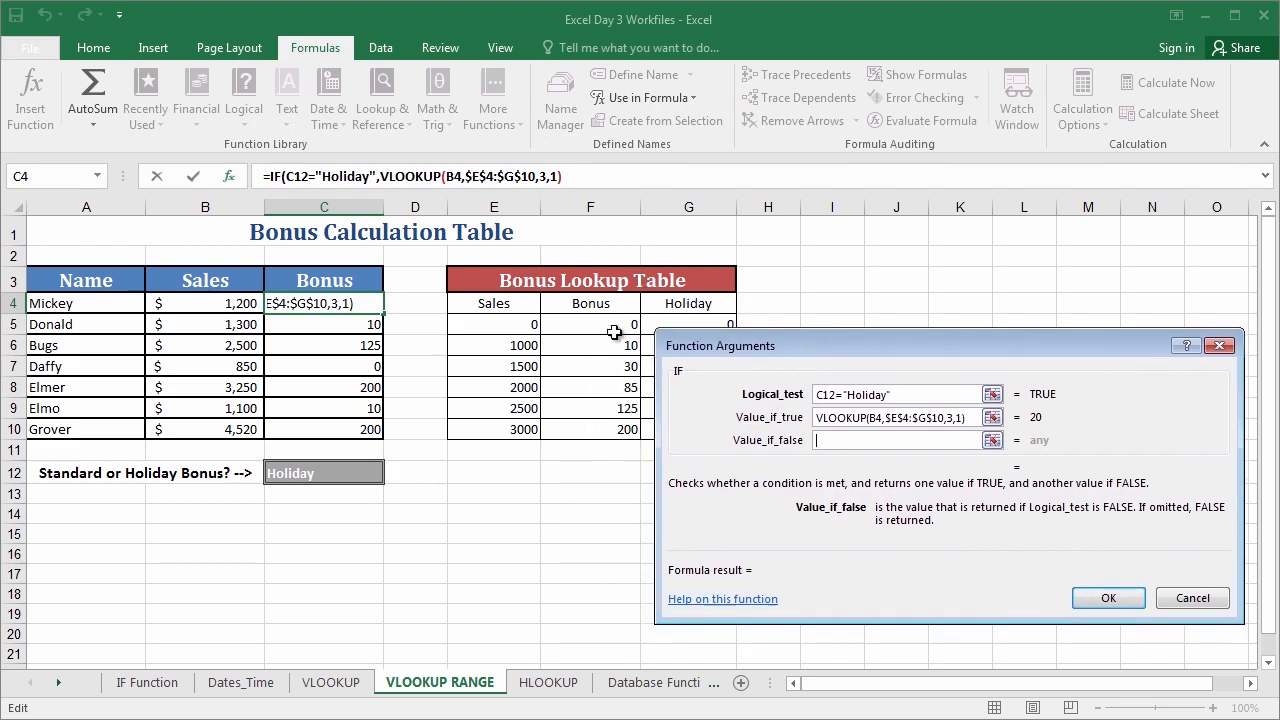
pyautogui.moveTo(690, 347); pyautogui.dragTo(470, 294)
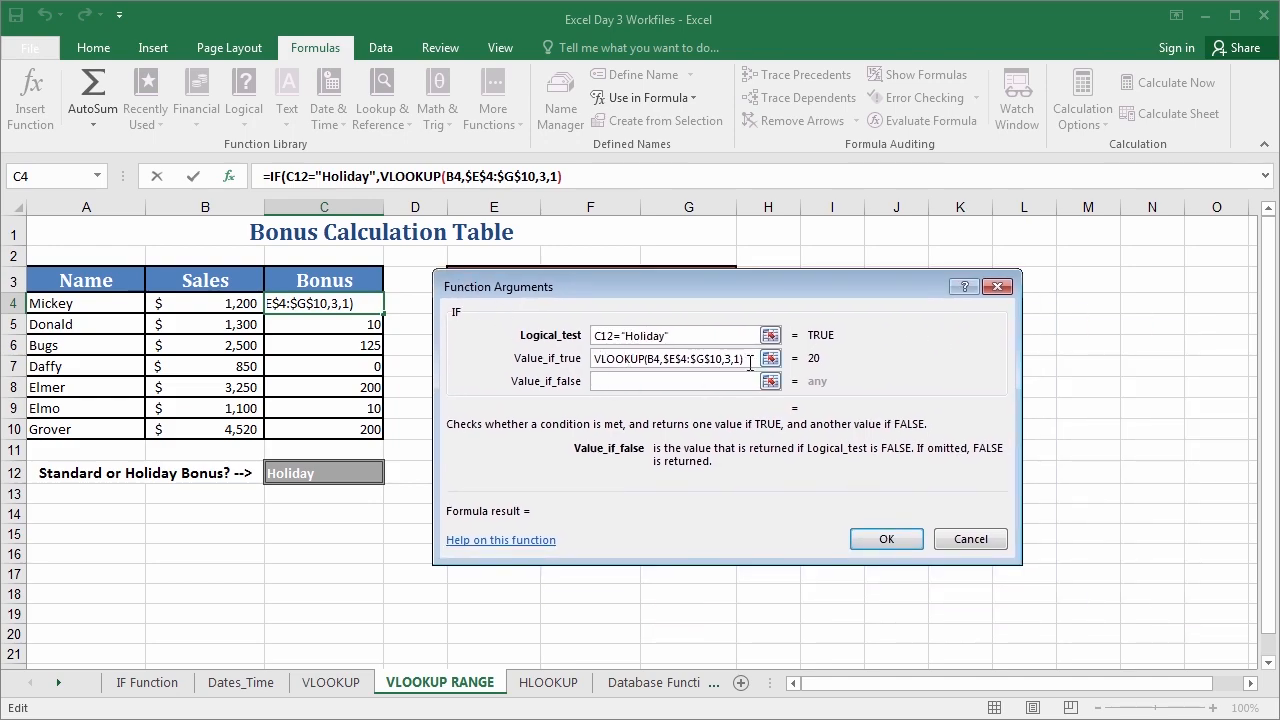
pyautogui.moveTo(750, 359); pyautogui.dragTo(586, 362)
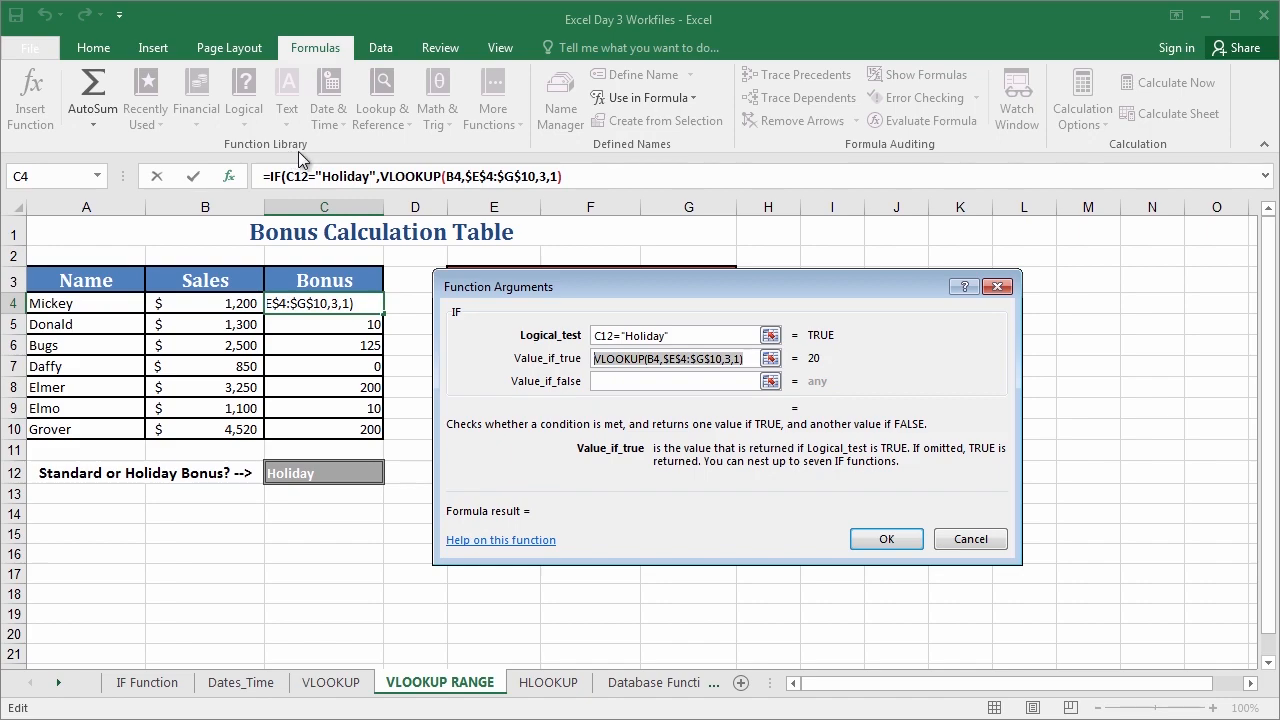
pyautogui.click(104, 50)
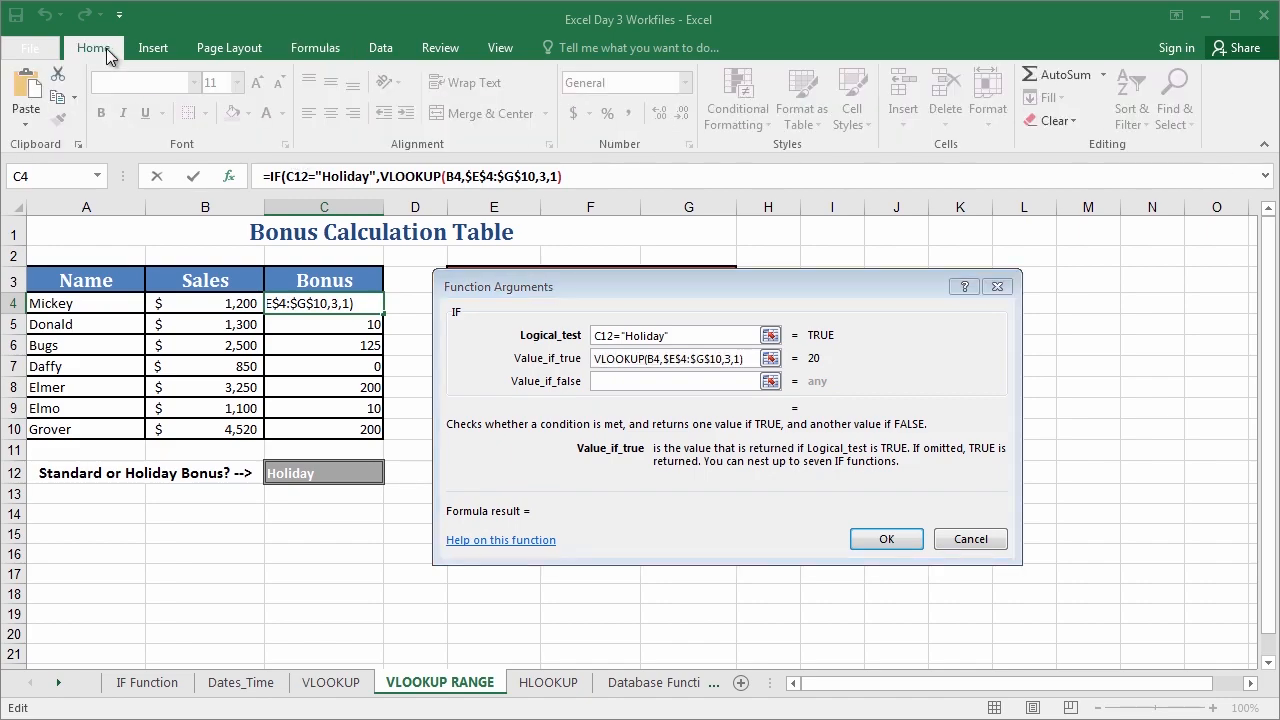
pyautogui.click(628, 381)
pyautogui.click(628, 384)
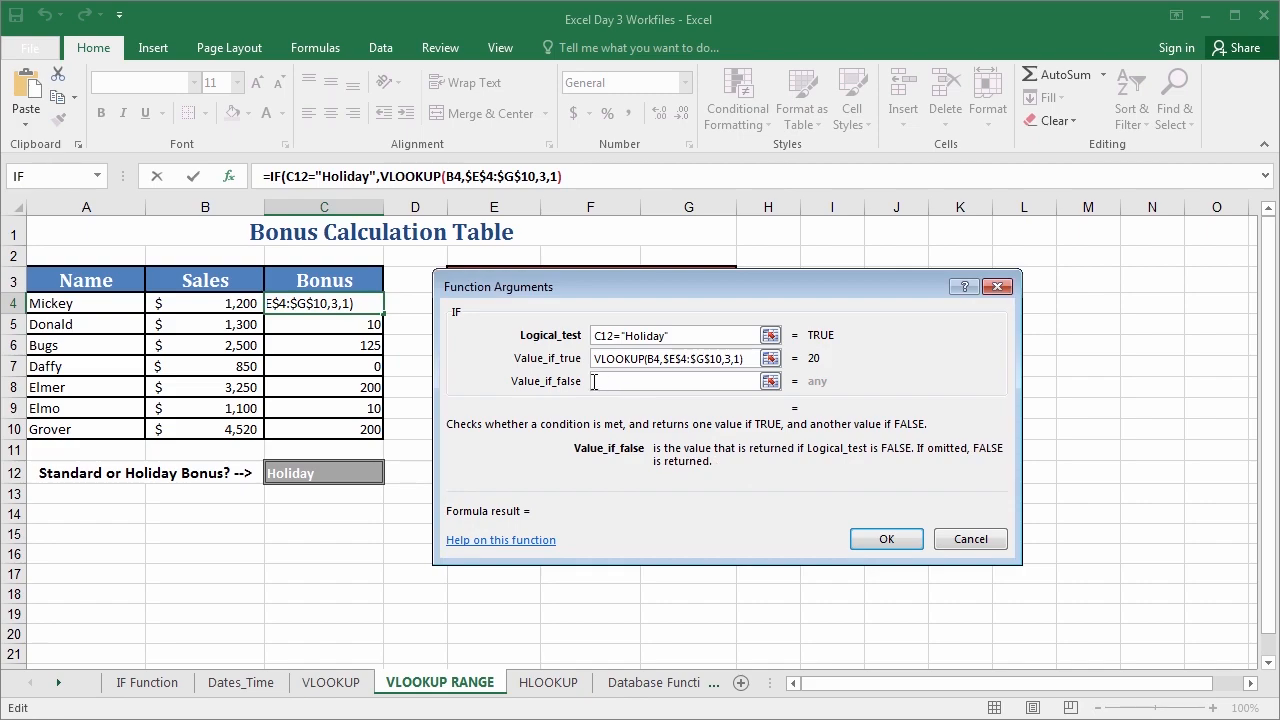
pyautogui.click(17, 96)
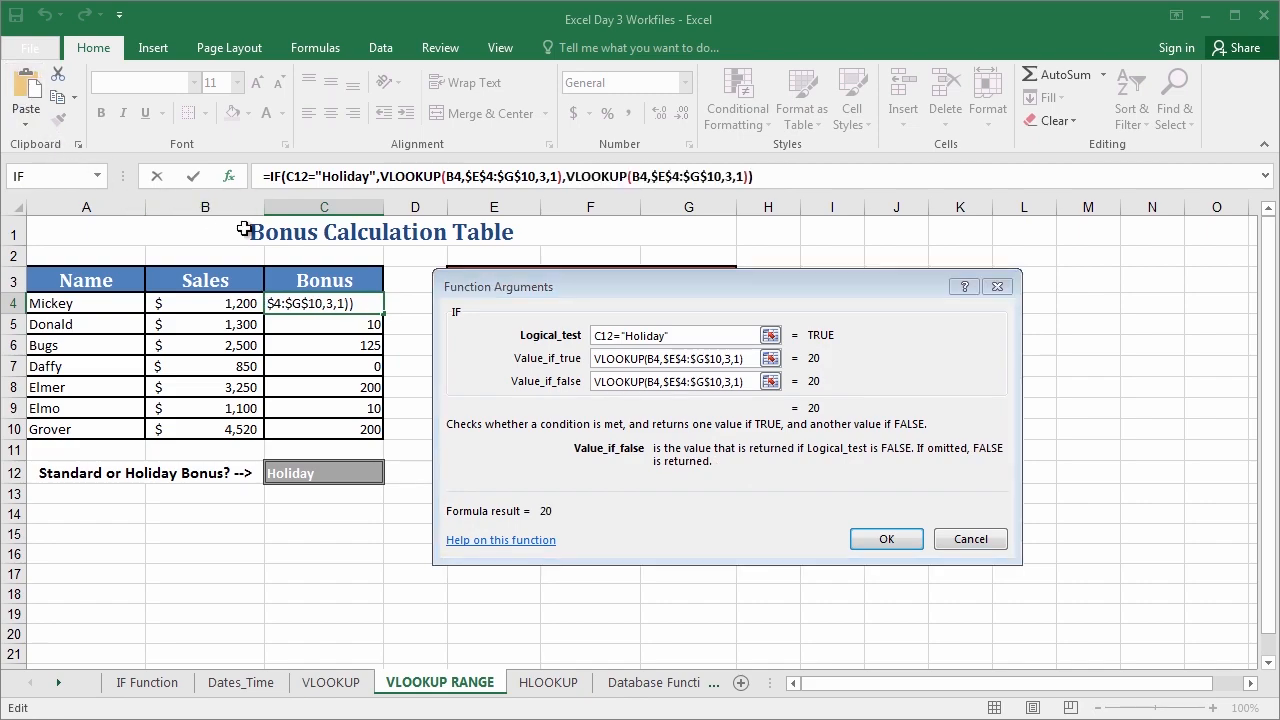
# Change the column index of the Value_if_false VLOOKUP to 2 and enter the finished IF formula in C4
pyautogui.moveTo(605, 301); pyautogui.dragTo(615, 479)
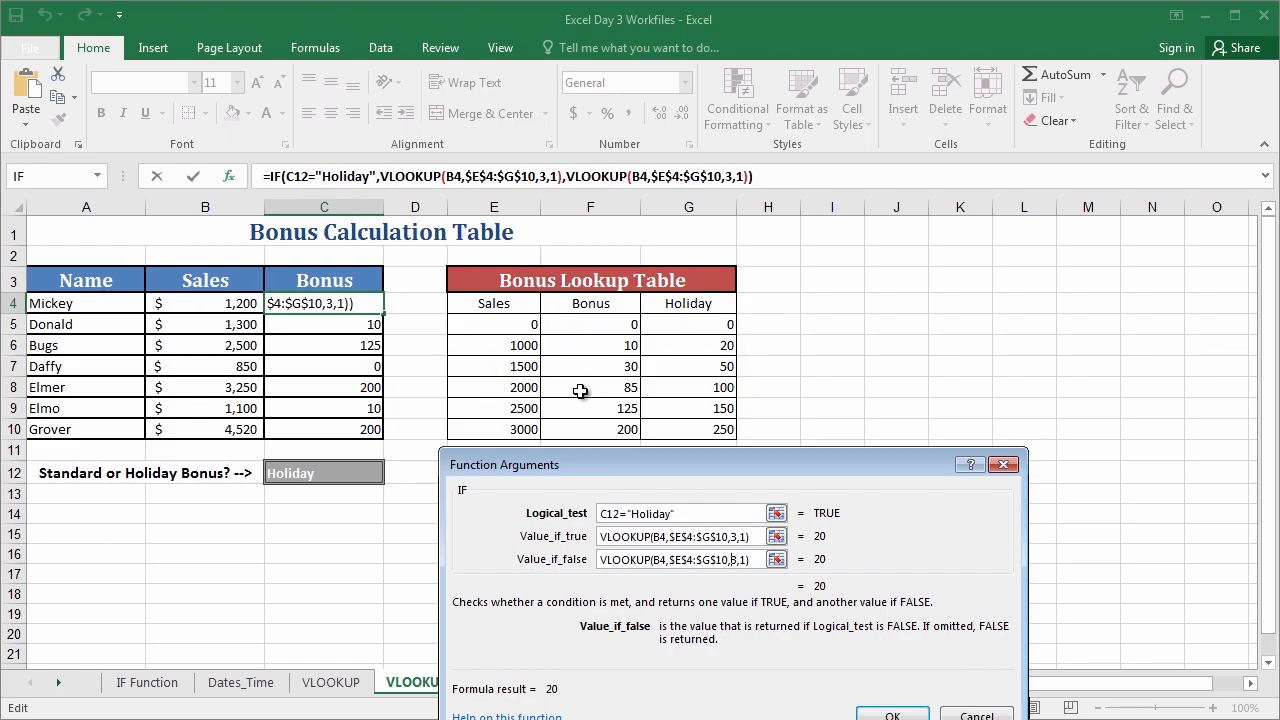
pyautogui.press('BackSpace')
pyautogui.write('2')
pyautogui.moveTo(614, 464); pyautogui.dragTo(587, 386)
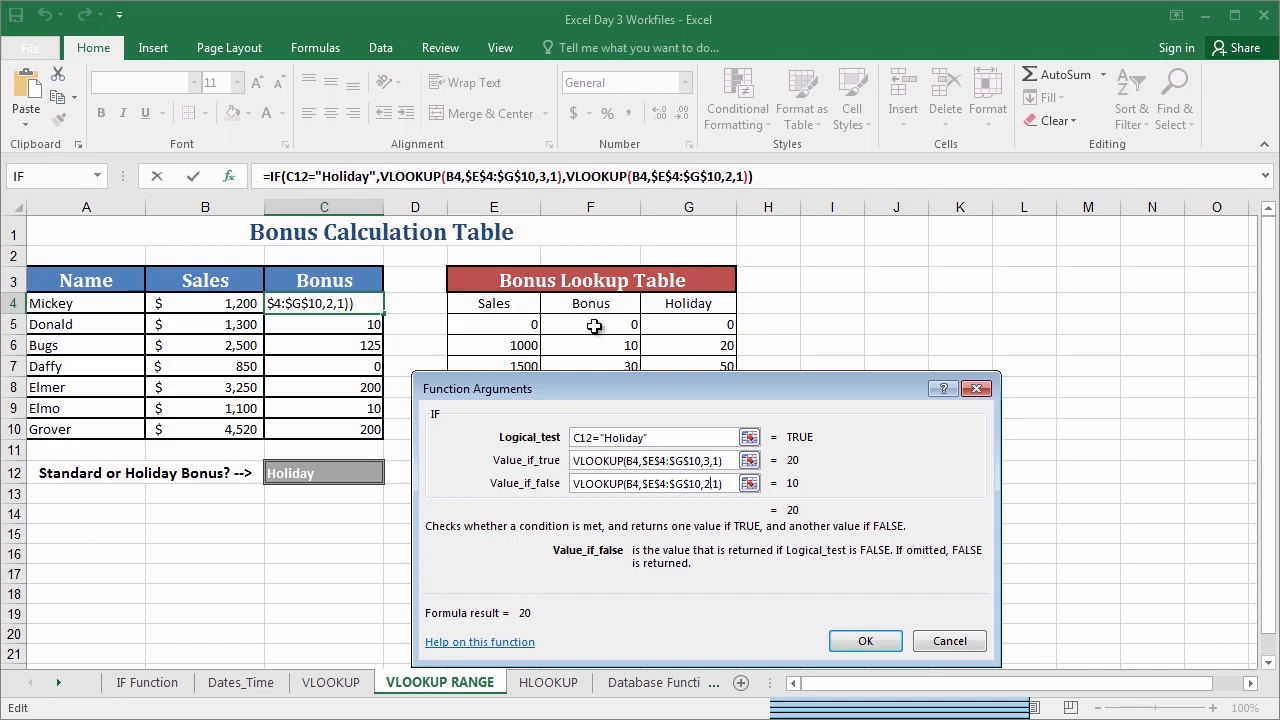
pyautogui.moveTo(608, 386); pyautogui.dragTo(613, 281)
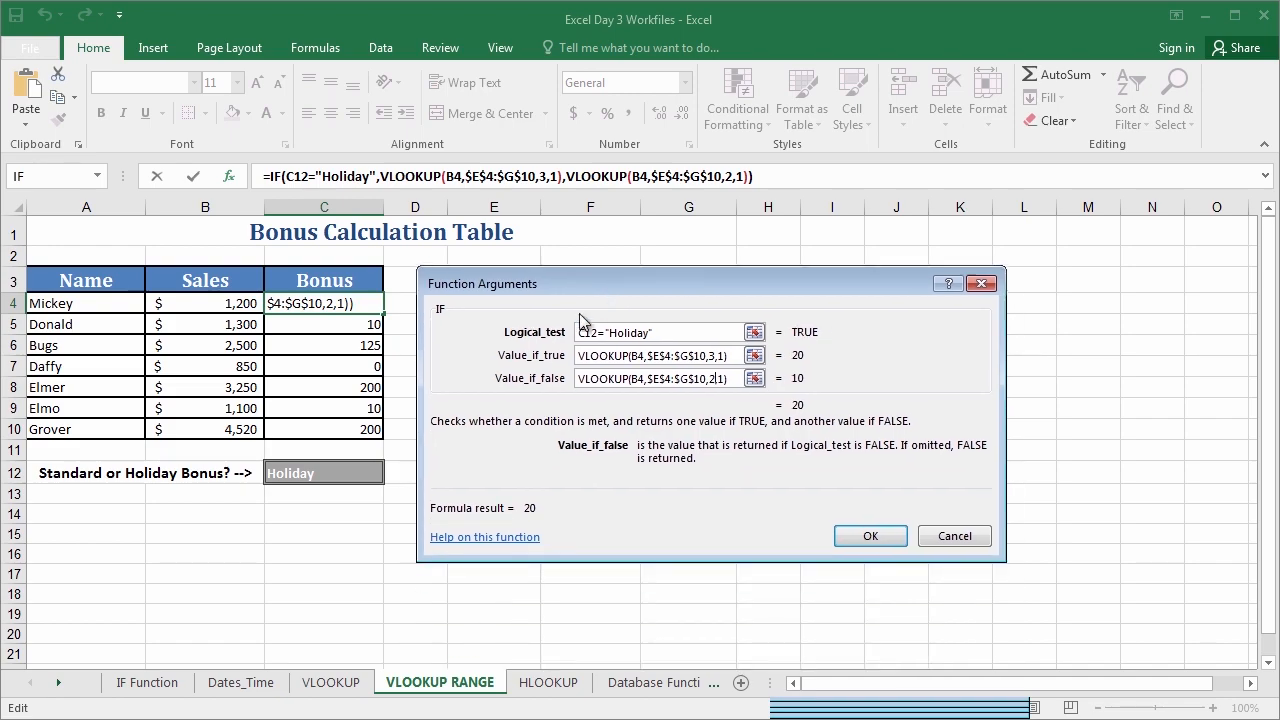
pyautogui.click(871, 538)
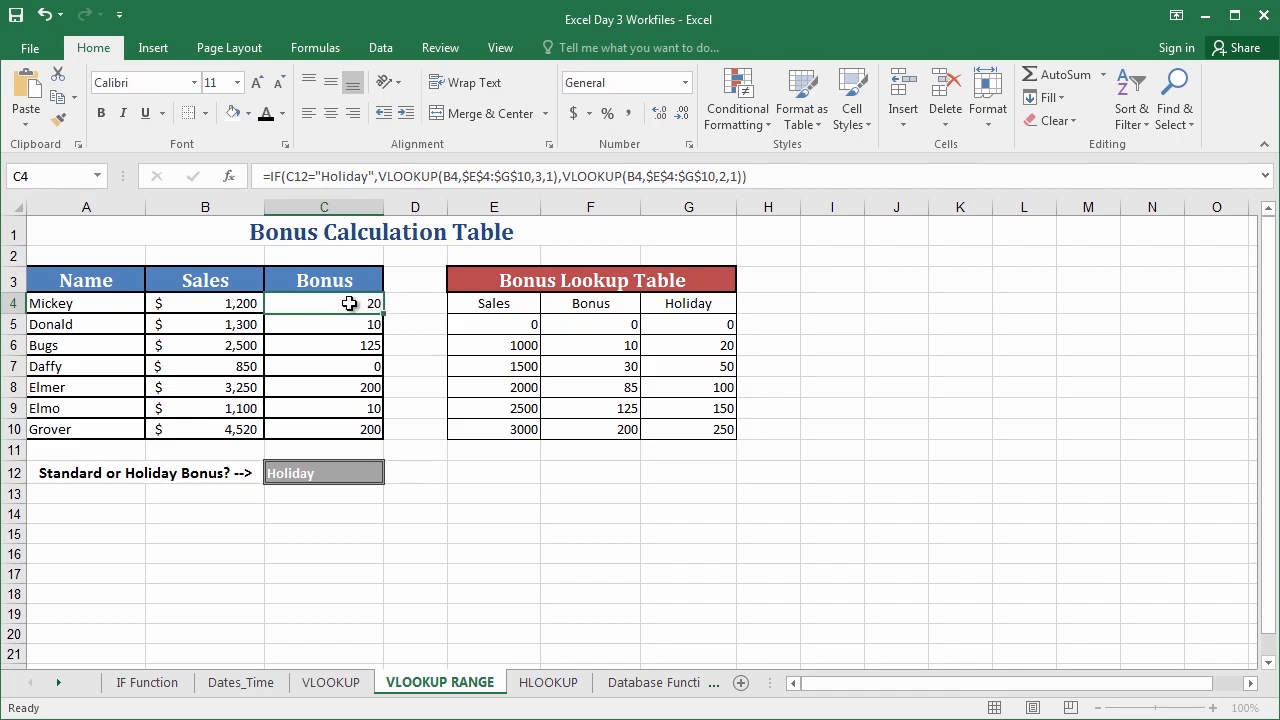
# Fill the IF formula from C4 down to C10
pyautogui.moveTo(386, 318); pyautogui.dragTo(393, 437)
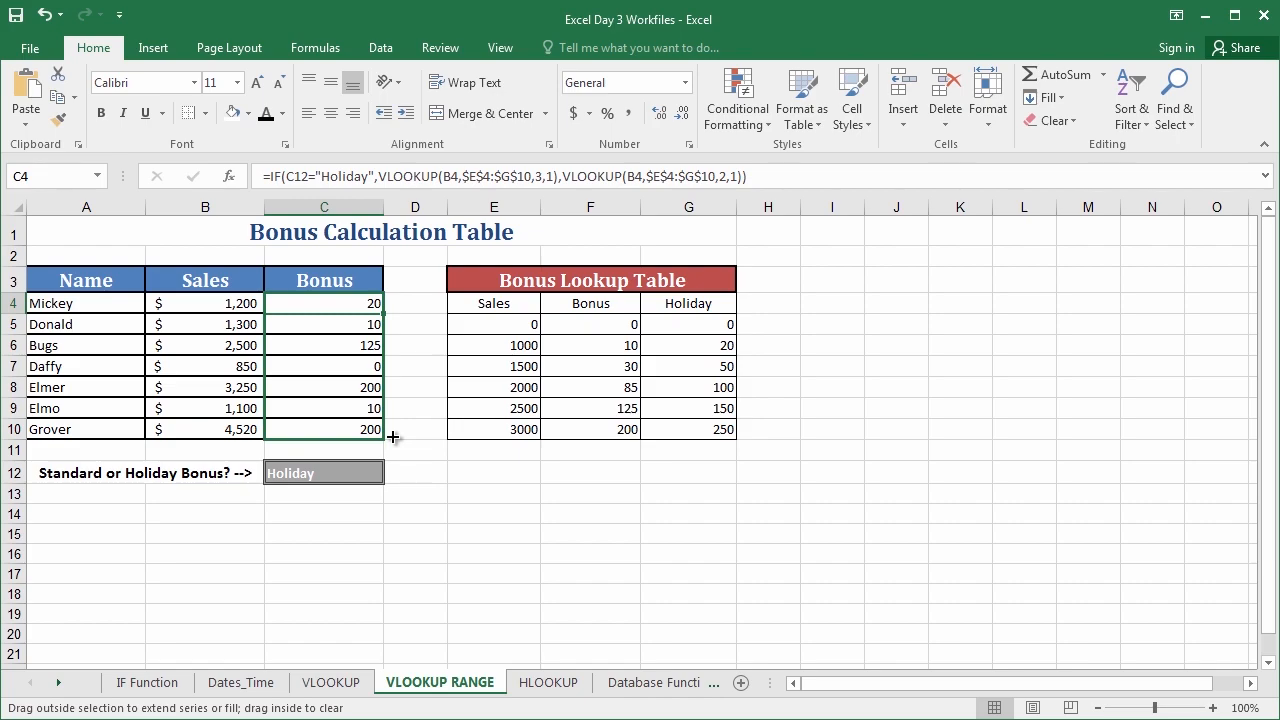
pyautogui.moveTo(393, 437); pyautogui.dragTo(390, 436)
# Examine the copied formulas in the Bonus column, comparing their logical test references with C12 and the cells below it
pyautogui.click(348, 350)
pyautogui.click(348, 327)
pyautogui.click(343, 303)
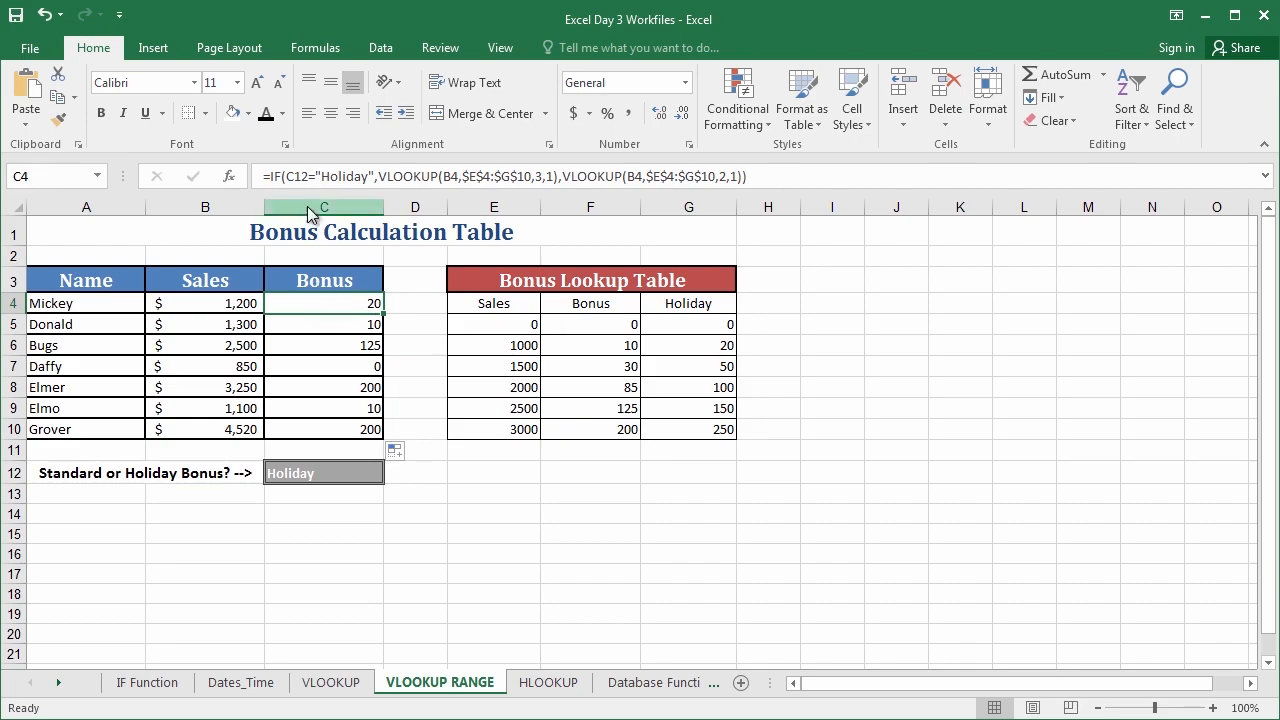
pyautogui.moveTo(302, 188); pyautogui.dragTo(331, 271)
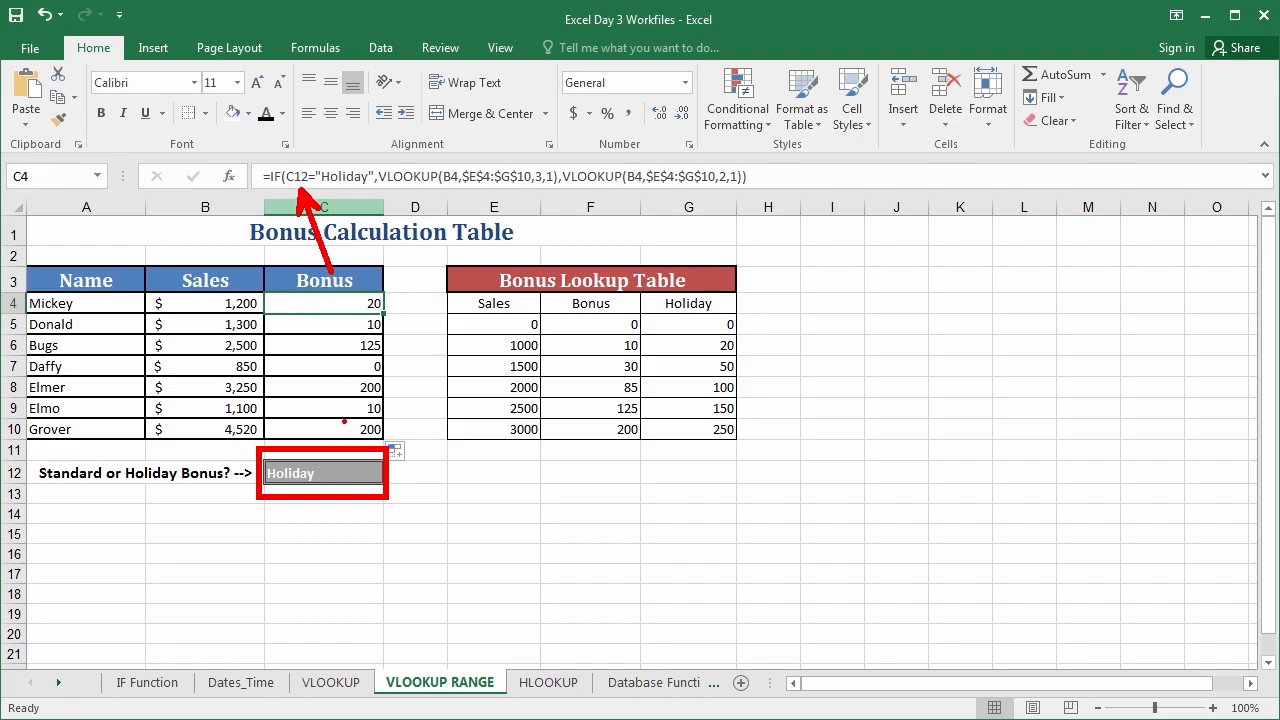
pyautogui.press('Escape')
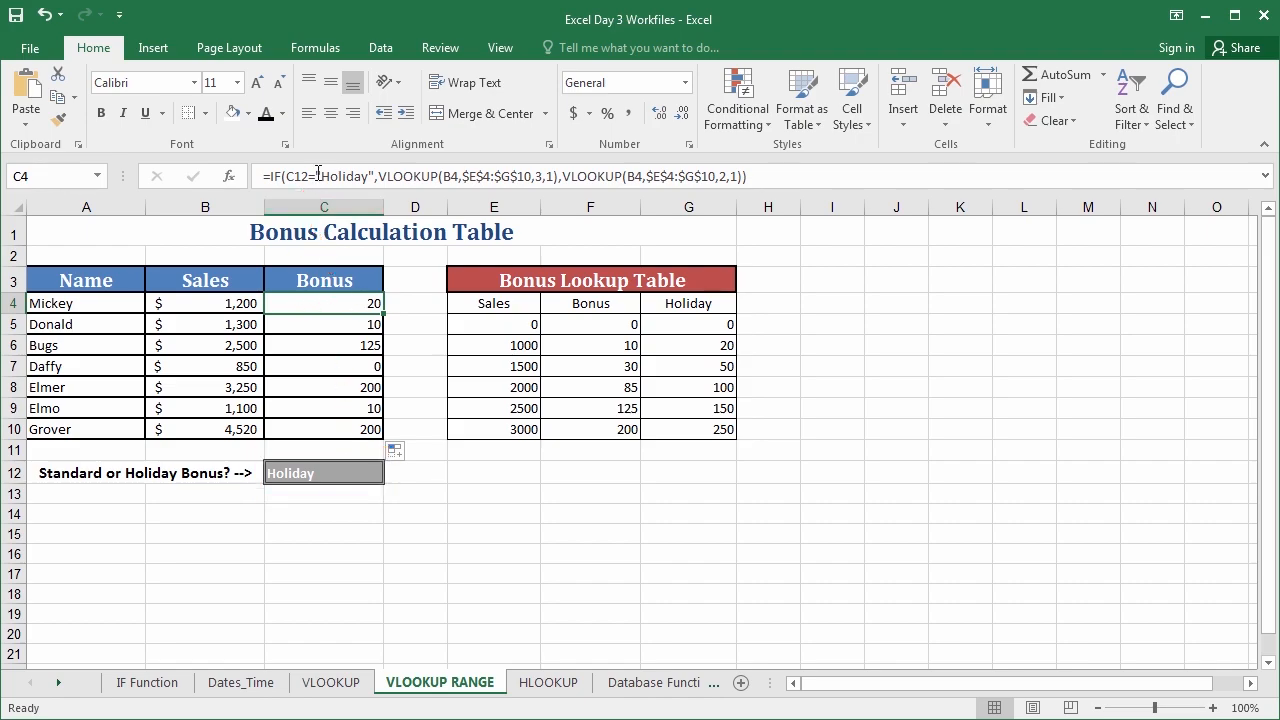
pyautogui.click(353, 326)
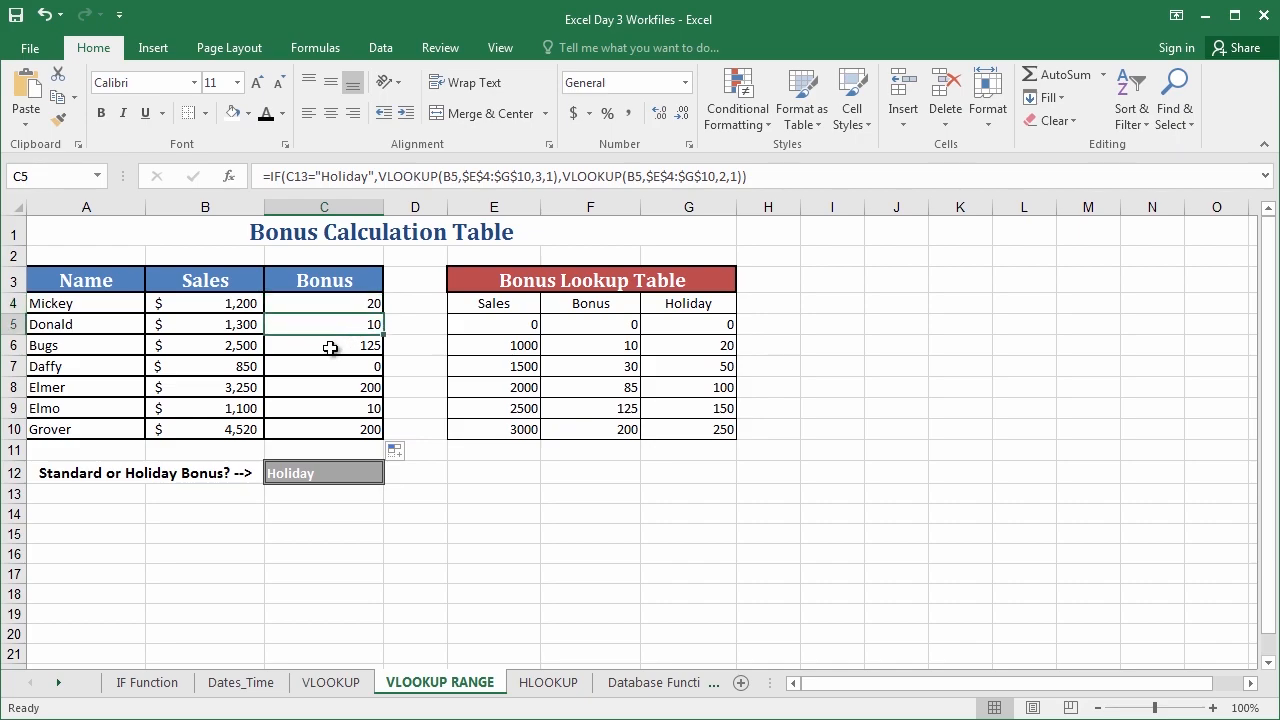
pyautogui.click(331, 369)
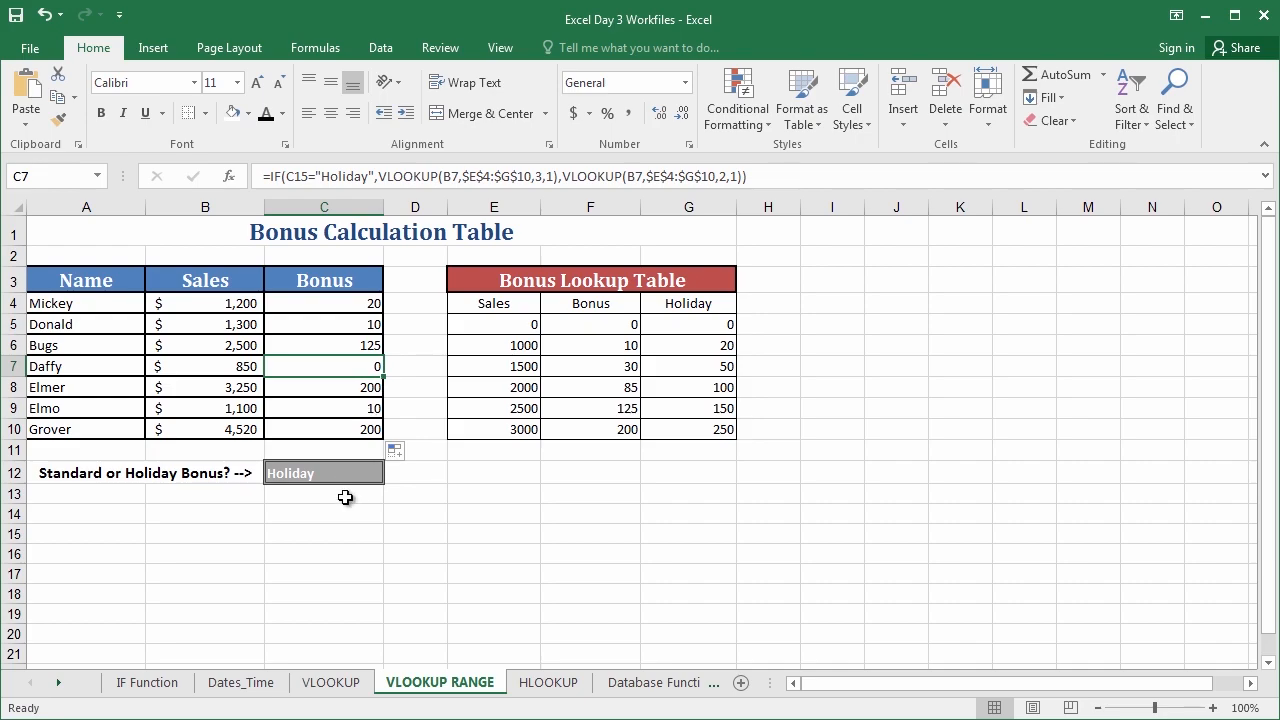
pyautogui.moveTo(343, 493); pyautogui.dragTo(354, 611)
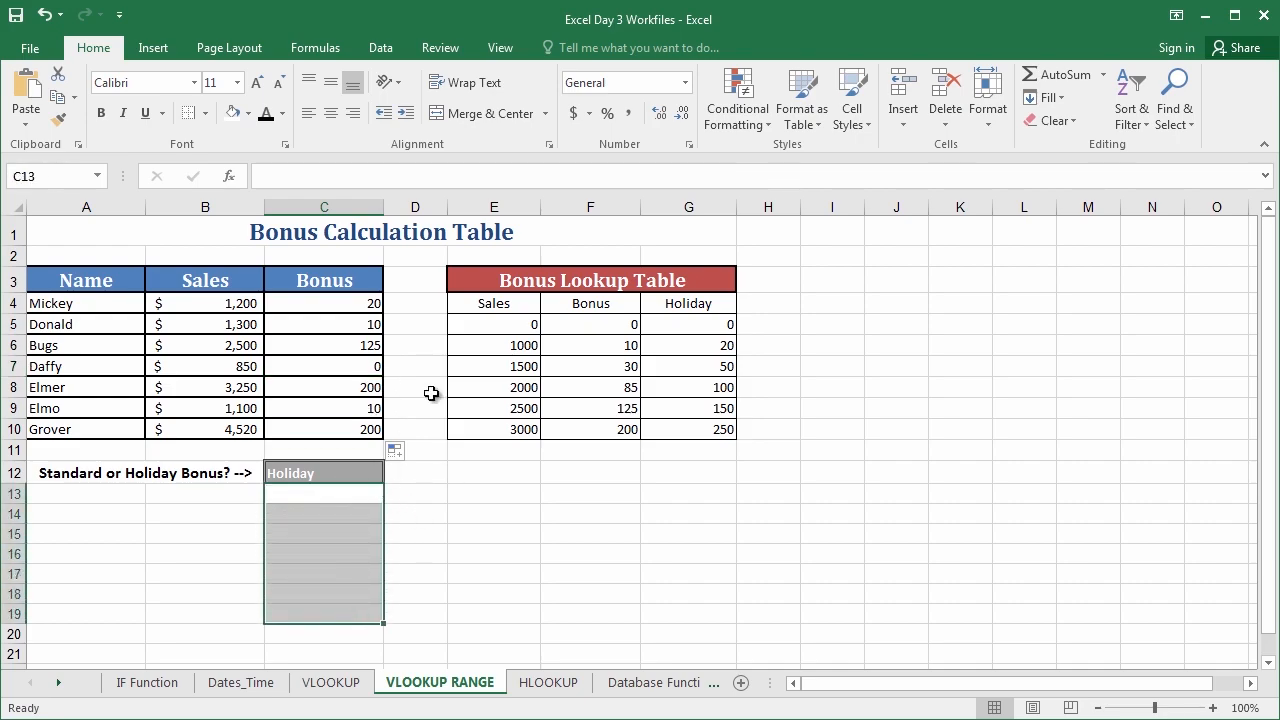
# Make the C12 reference in C4's logical test absolute as $C$12
pyautogui.click(327, 305)
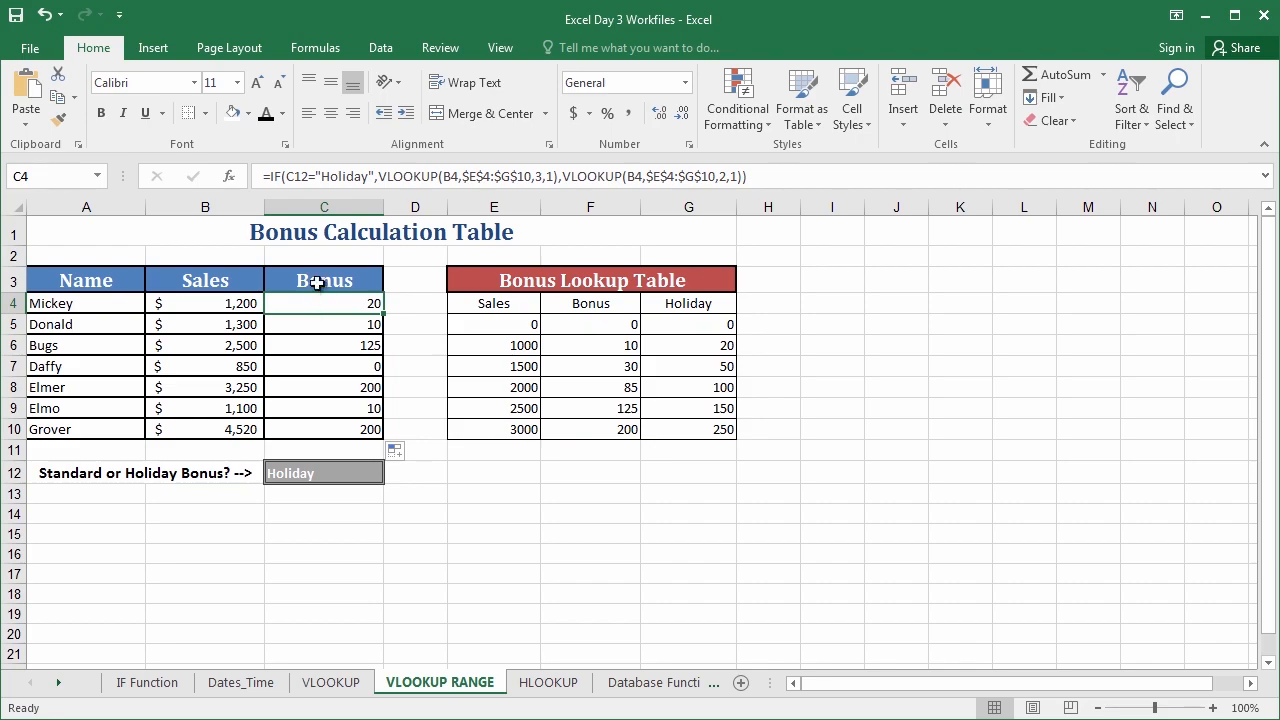
pyautogui.click(300, 176)
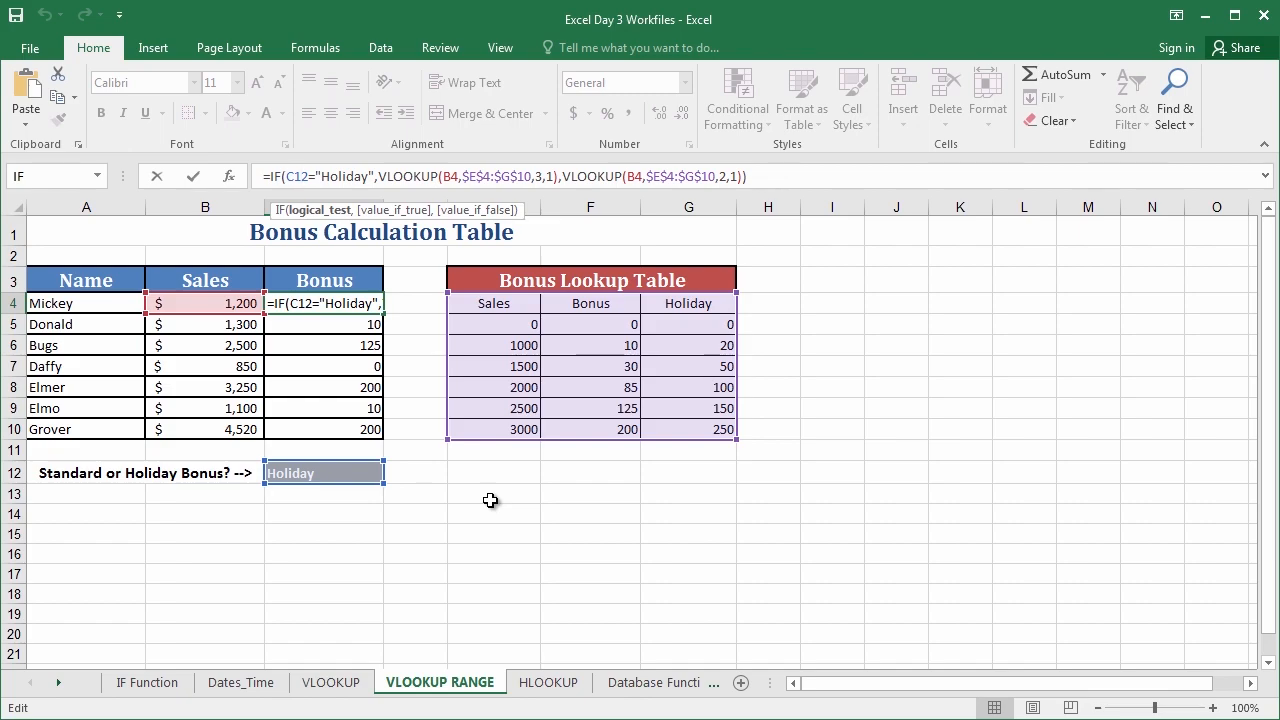
pyautogui.press('F4')
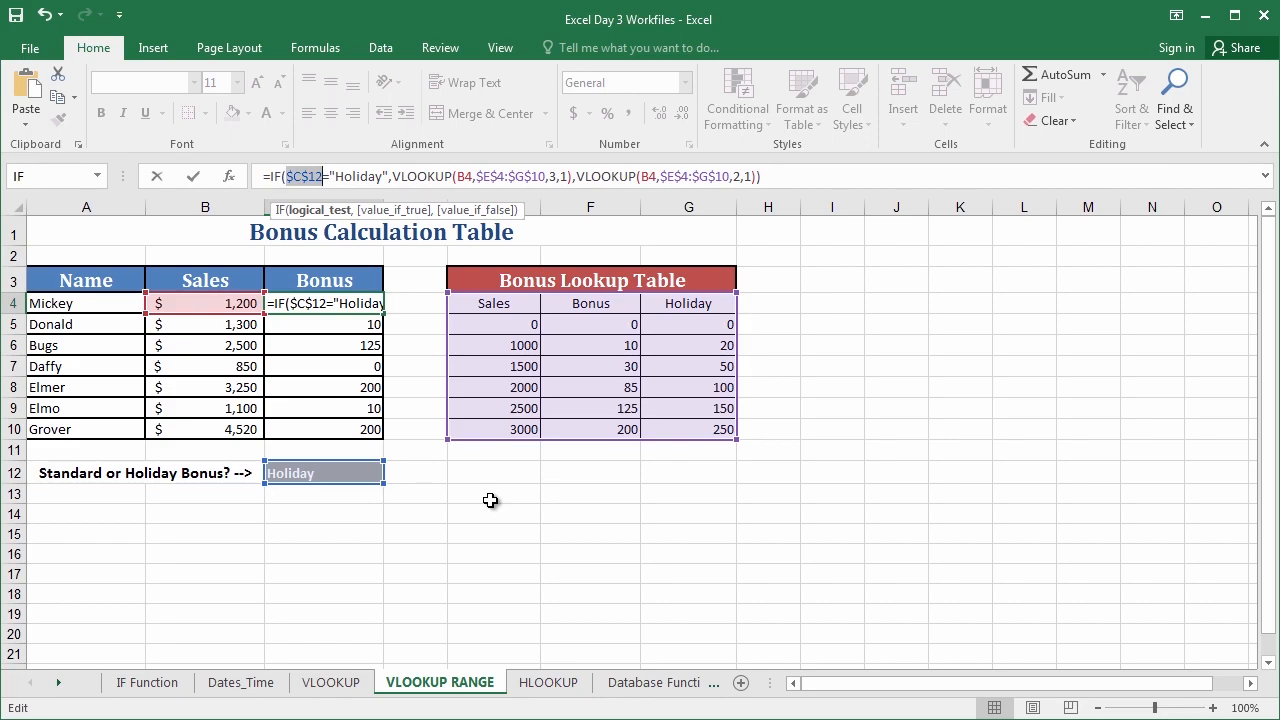
pyautogui.press('Return')
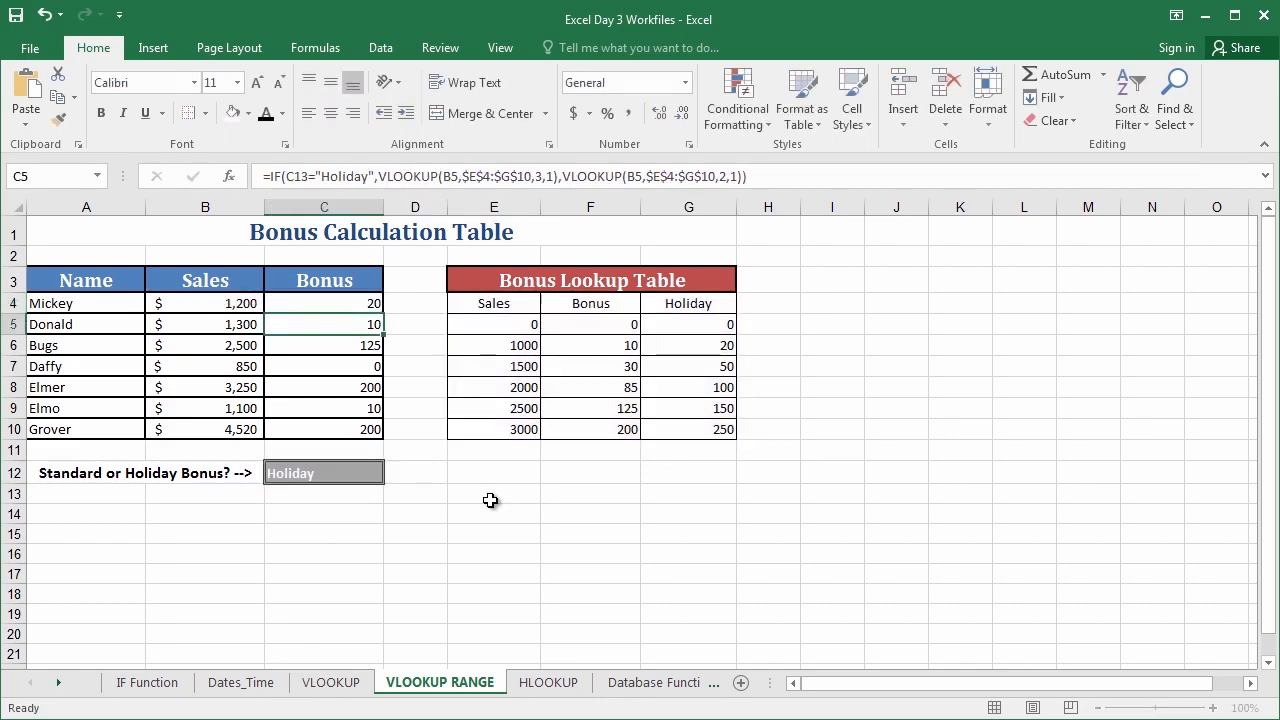
# Fill the C4 formula with the absolute $C$12 reference down through C10
pyautogui.click(341, 304)
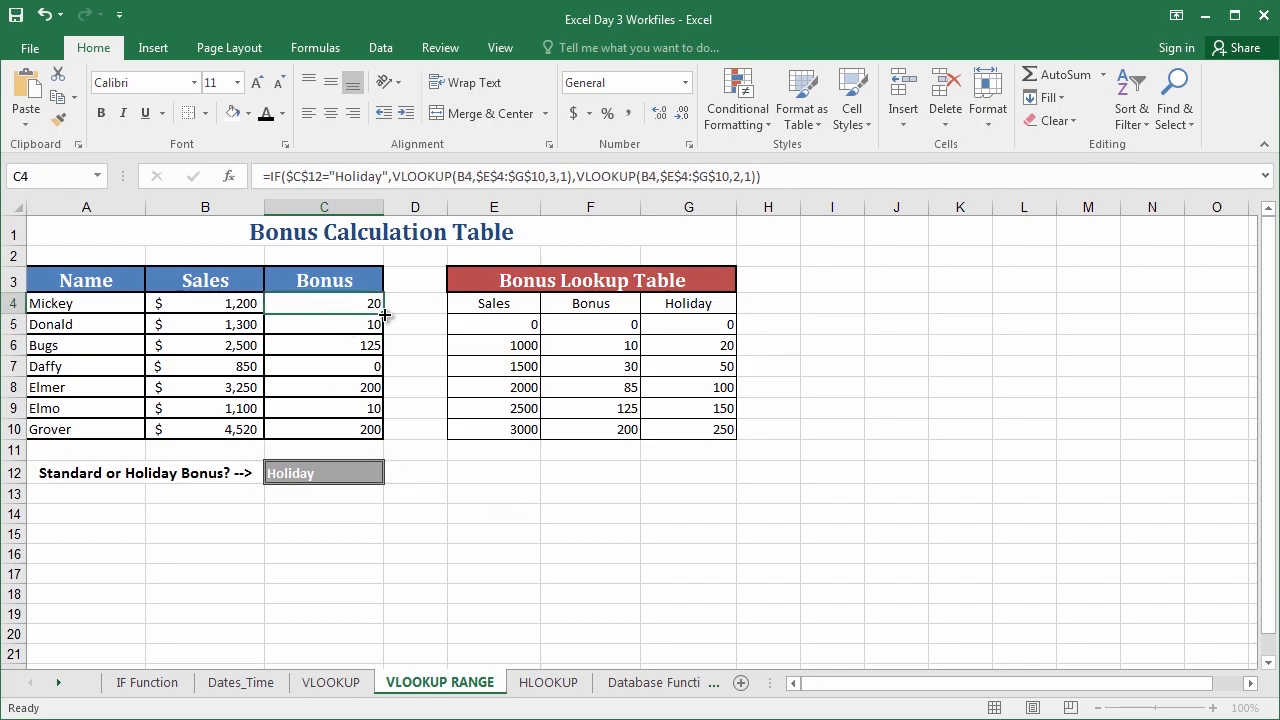
pyautogui.moveTo(384, 315); pyautogui.dragTo(384, 434)
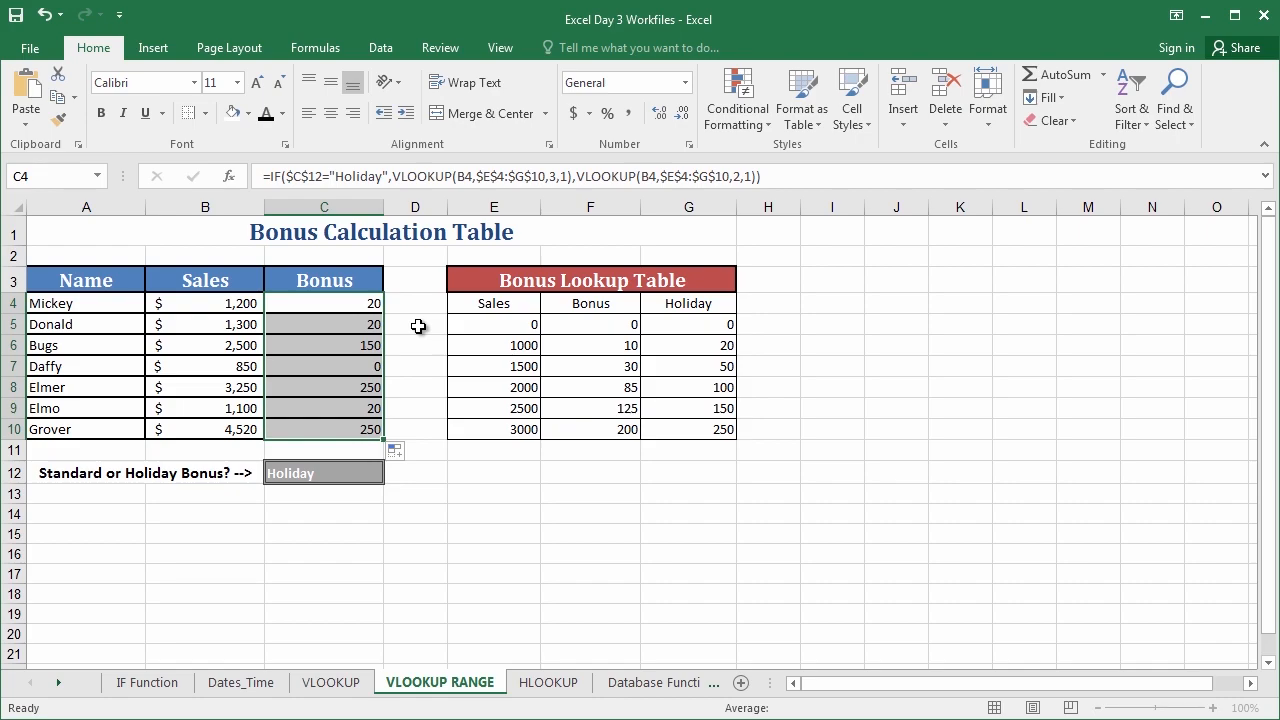
pyautogui.click(409, 348)
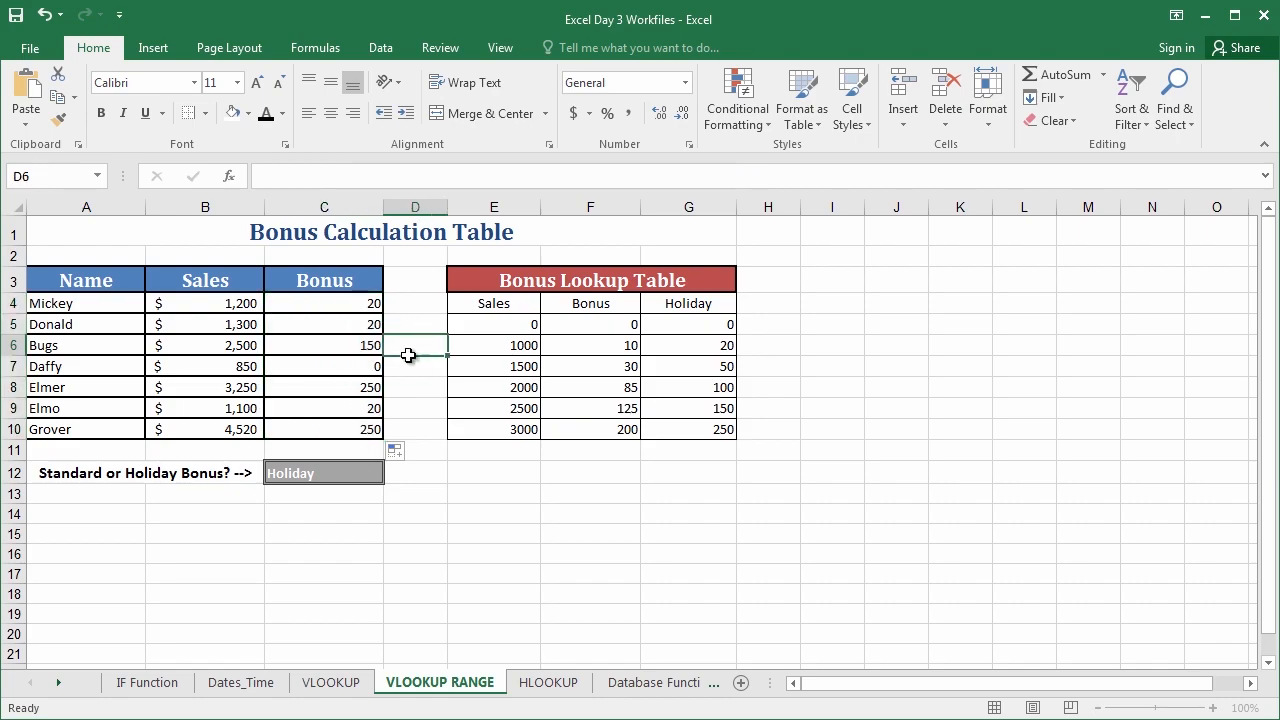
# Switch the bonus type in C12 to Standard and review the Sales amounts in B4:B10
pyautogui.click(337, 476)
pyautogui.click(393, 474)
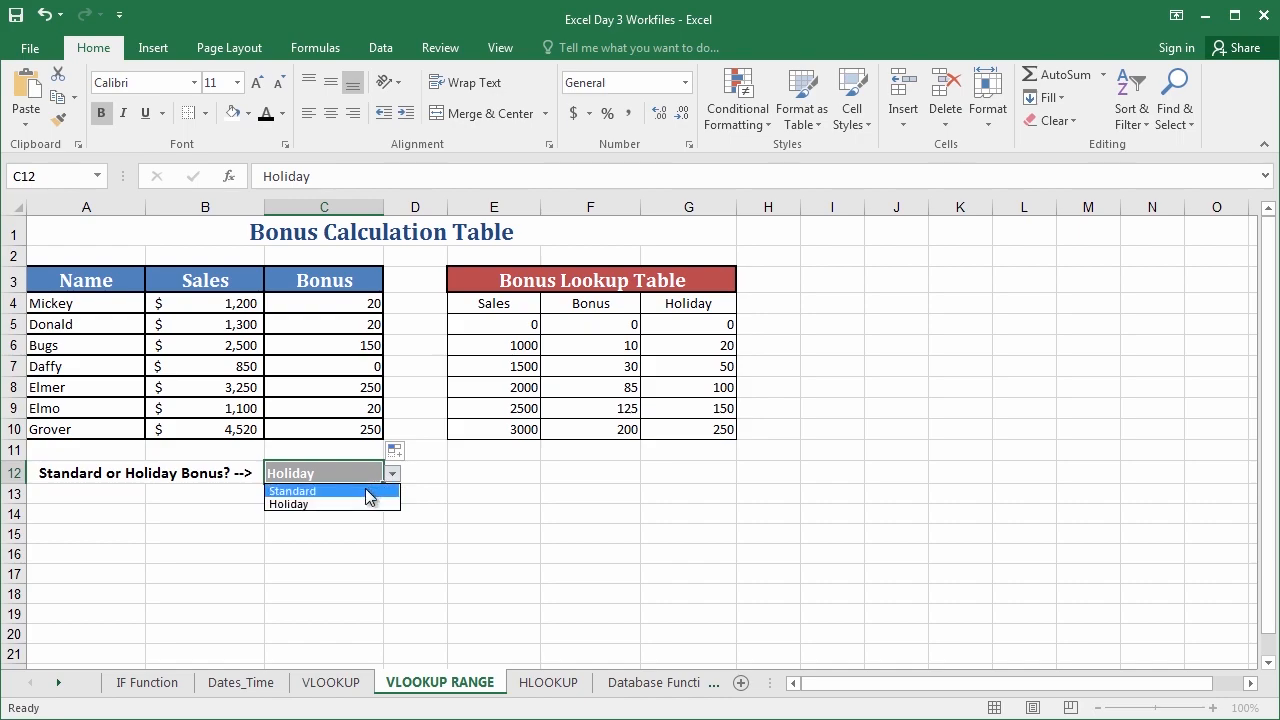
pyautogui.click(367, 492)
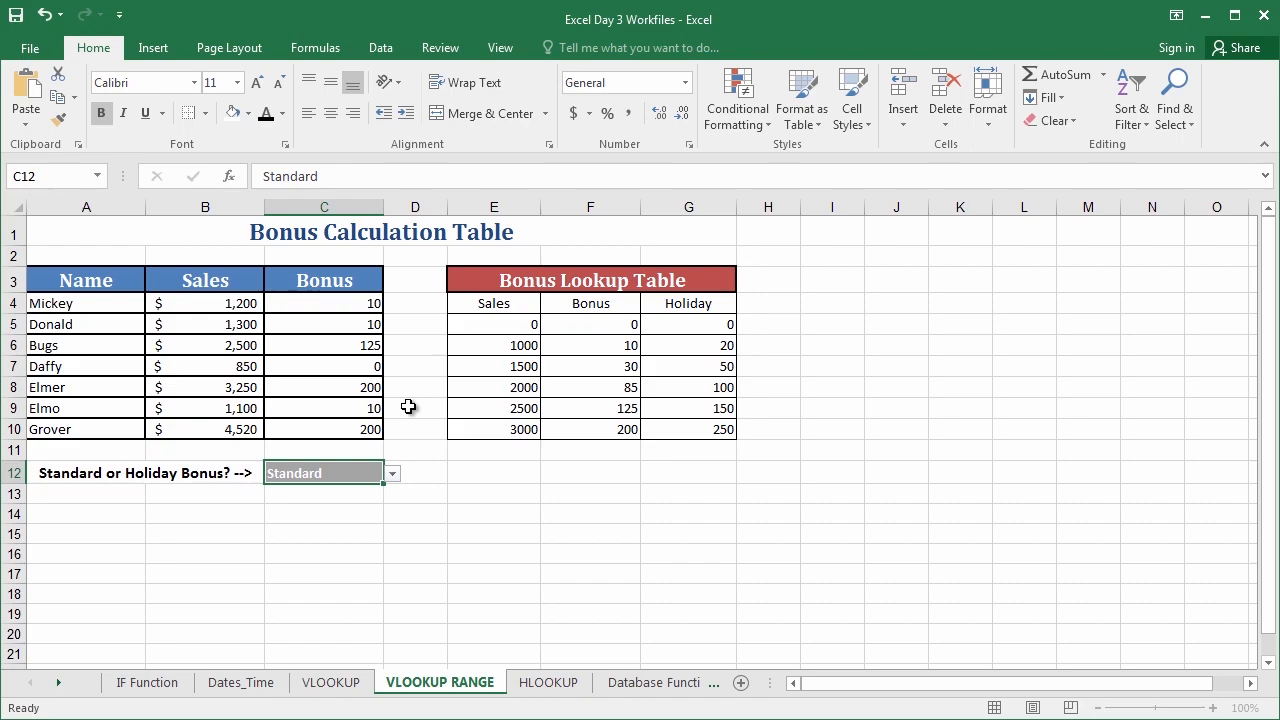
pyautogui.moveTo(222, 304); pyautogui.dragTo(220, 428)
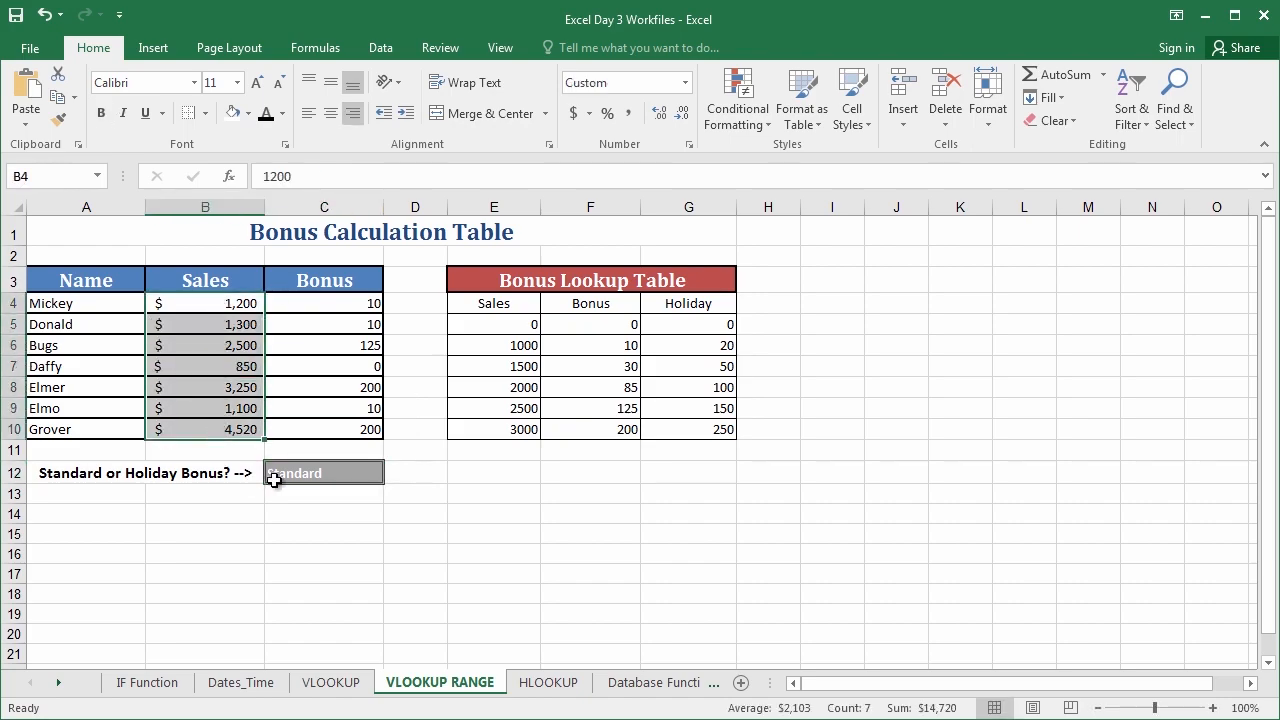
pyautogui.click(348, 500)
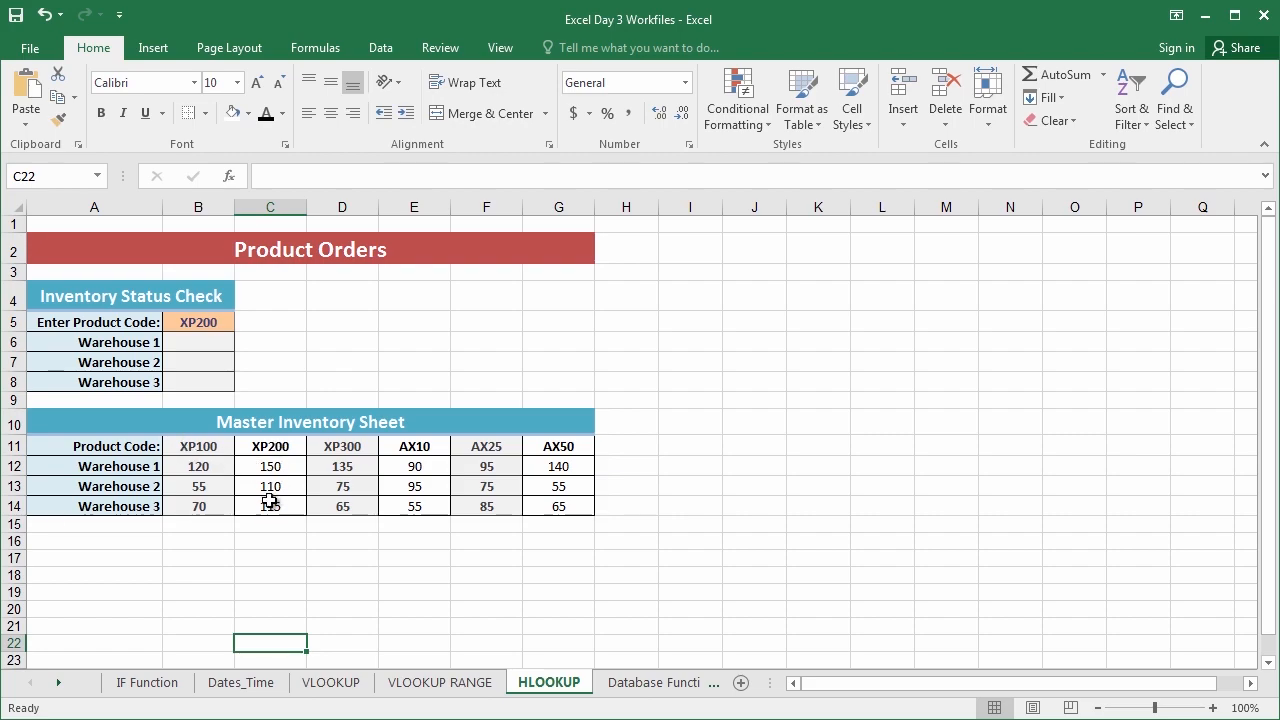
# Insert the HLOOKUP function in the Warehouse 1 cell B6 of the HLOOKUP sheet's Inventory Status Check table
pyautogui.click(214, 326)
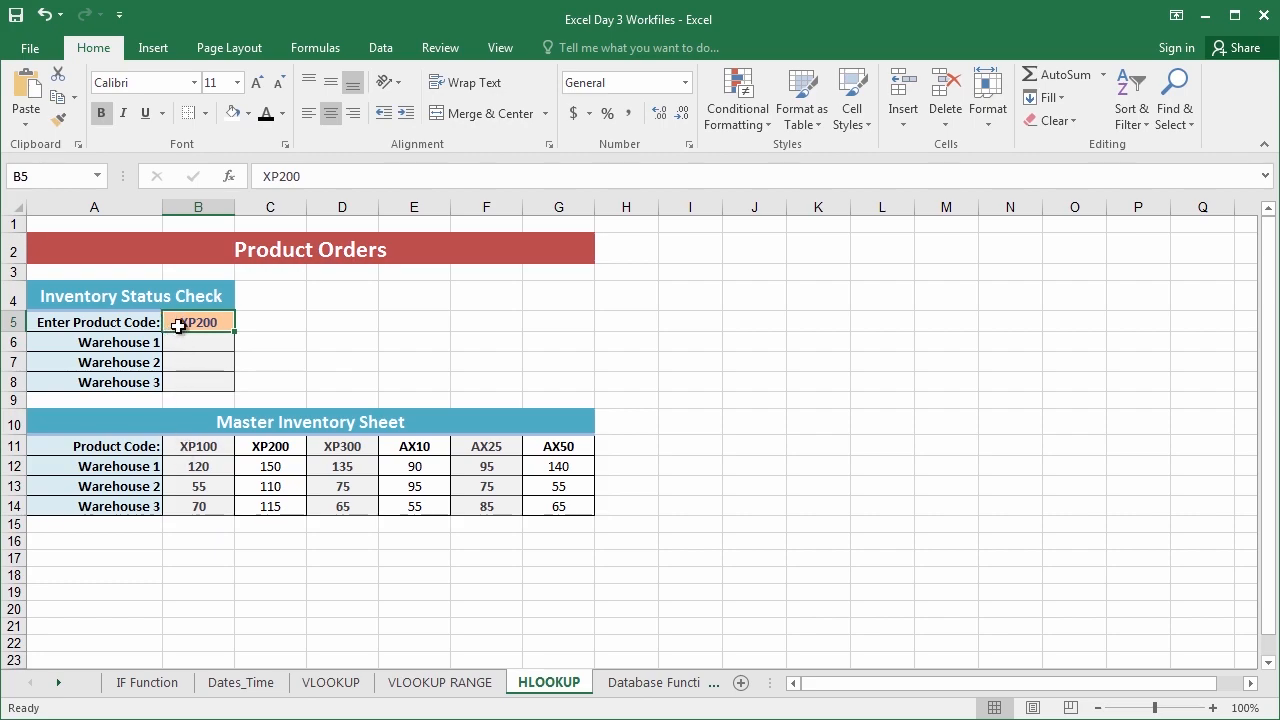
pyautogui.moveTo(46, 443); pyautogui.dragTo(545, 449)
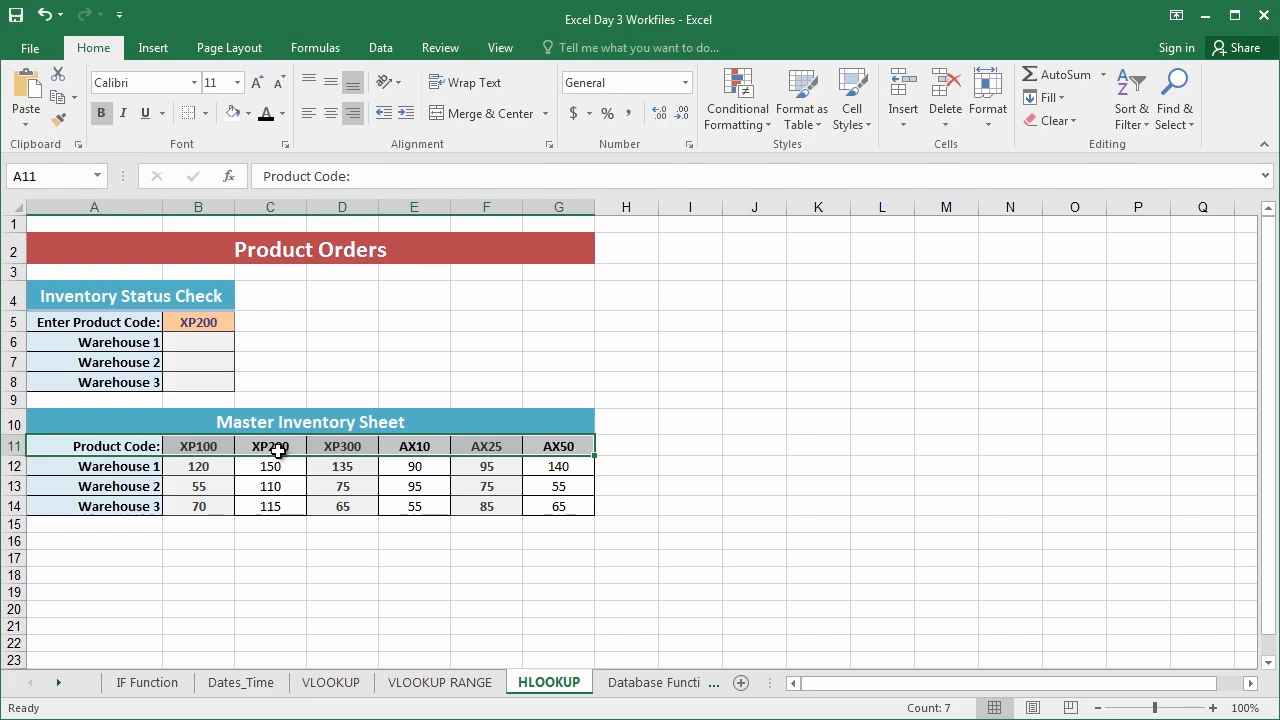
pyautogui.click(191, 347)
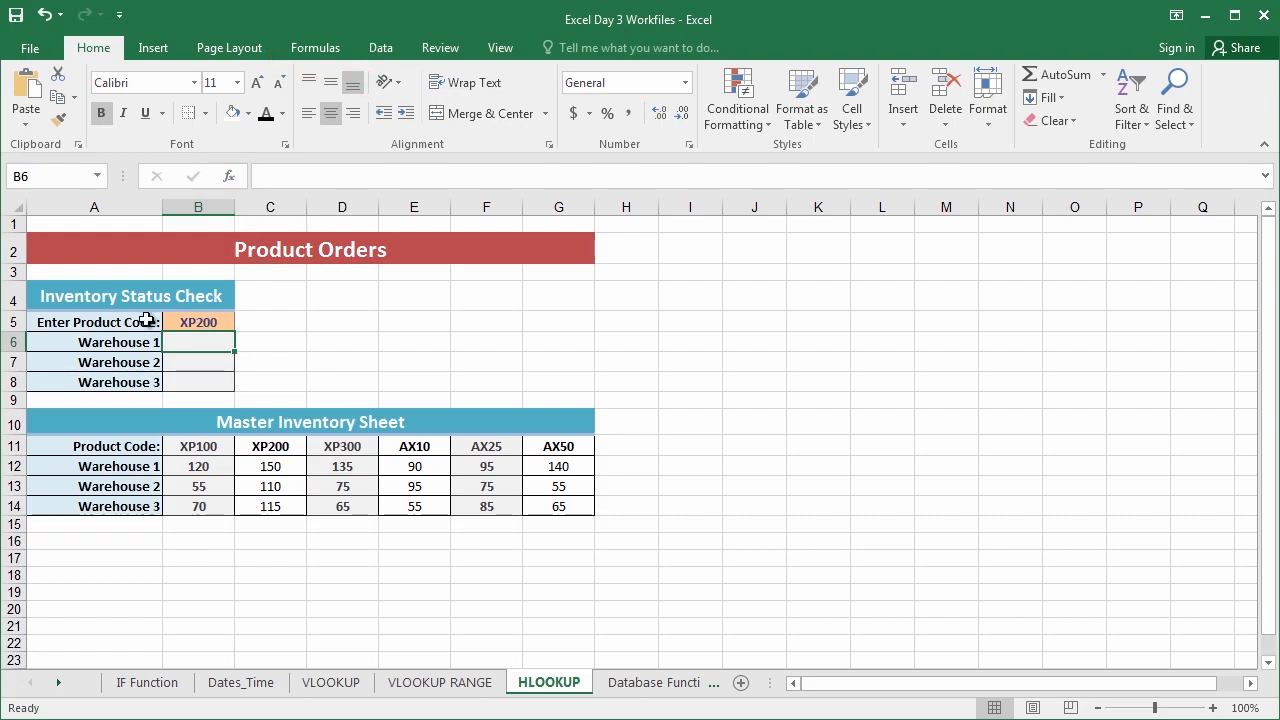
pyautogui.click(229, 176)
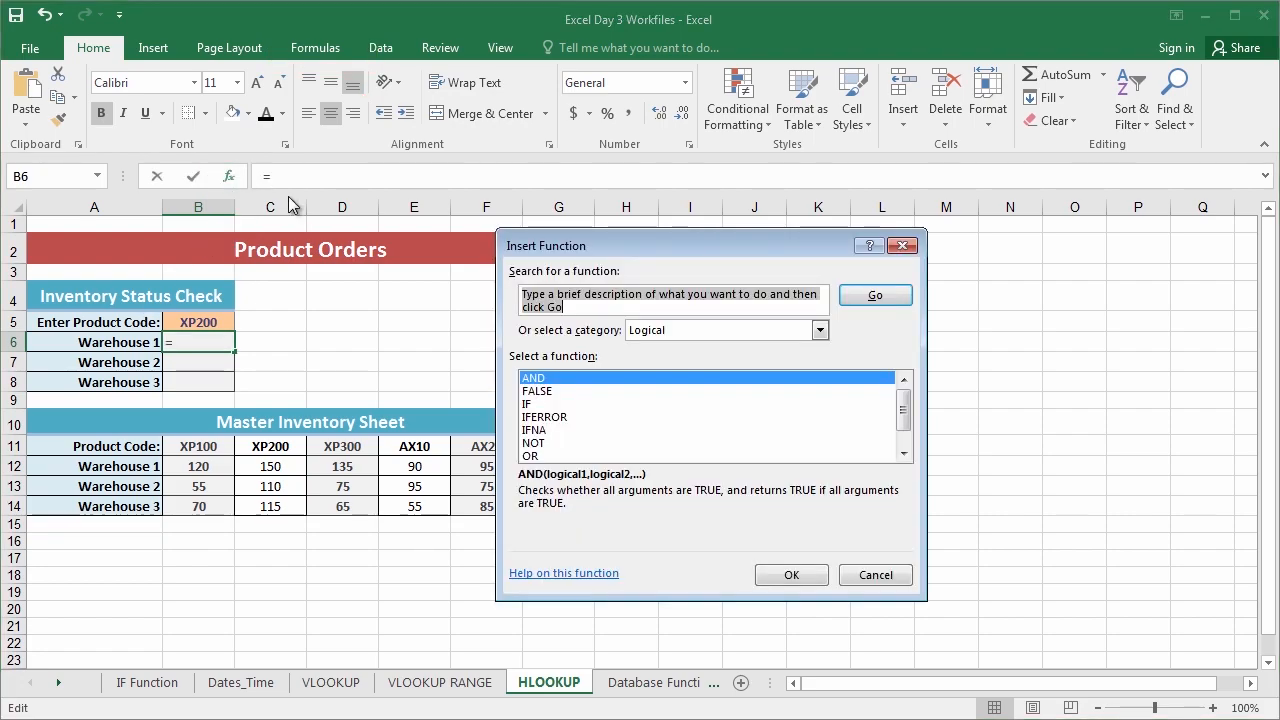
pyautogui.write('hlookup')
pyautogui.click(860, 300)
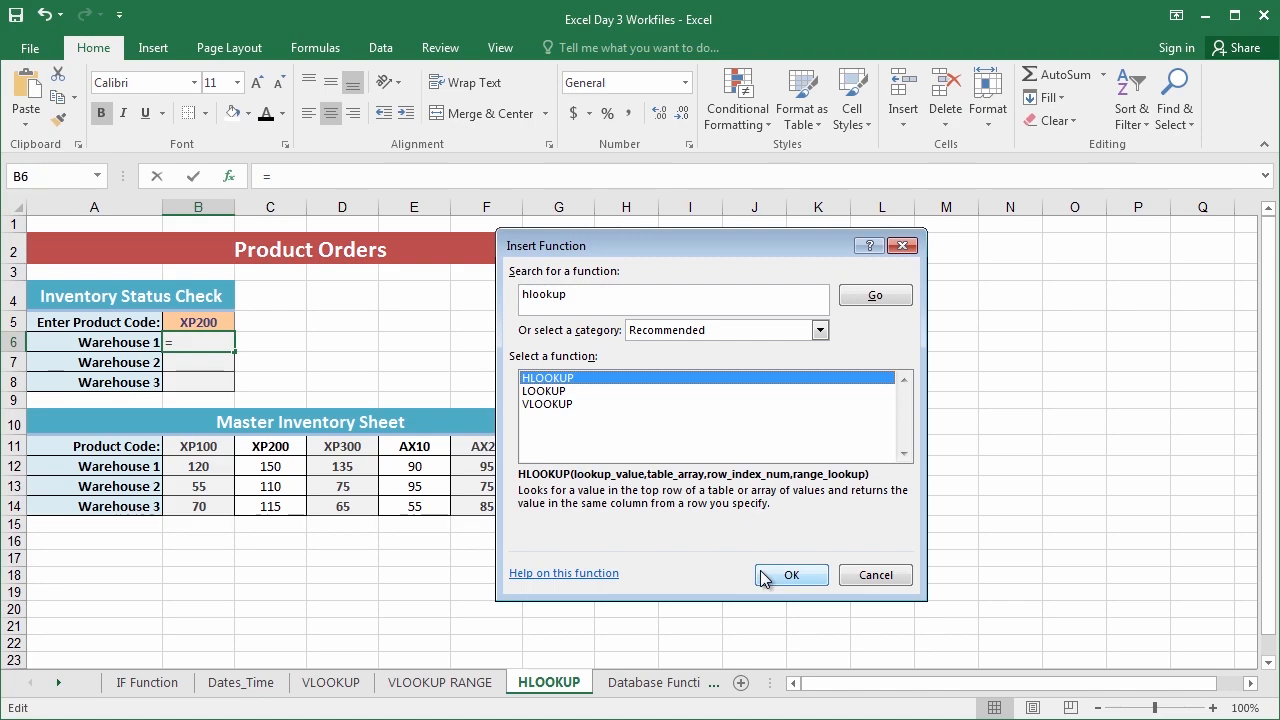
pyautogui.click(790, 575)
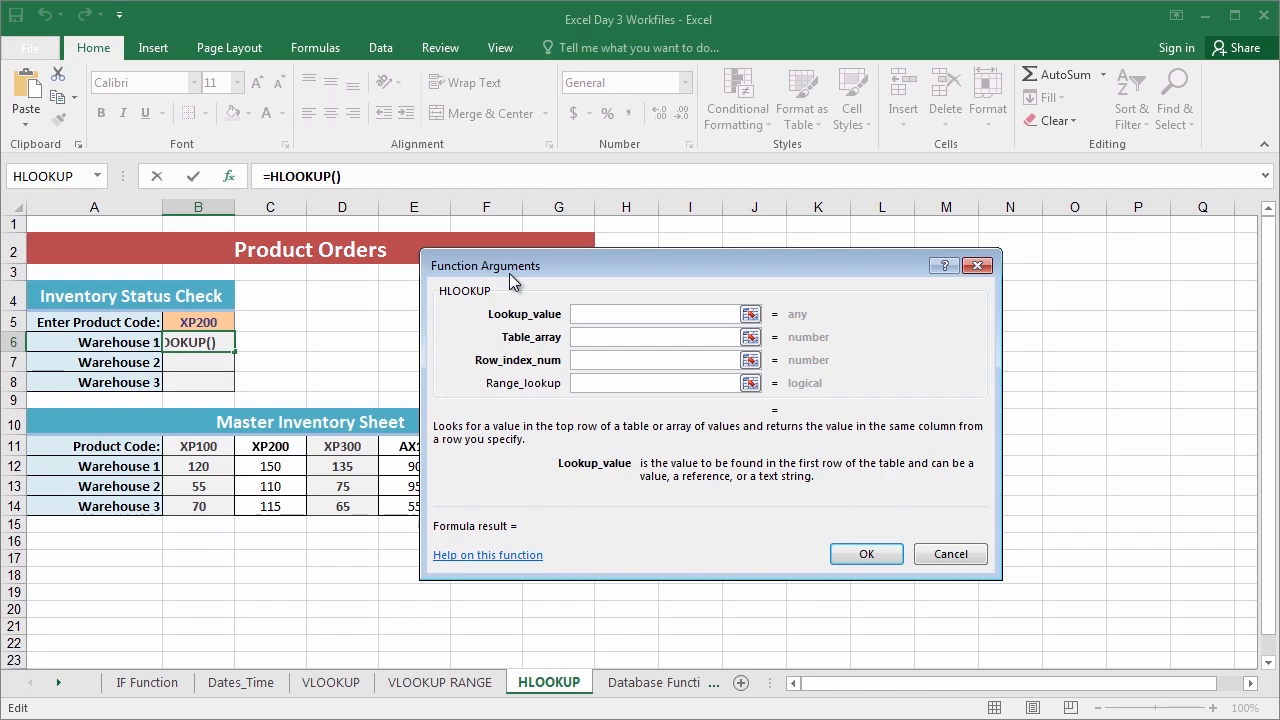
# Set the HLOOKUP lookup value to the product code cell as the absolute reference $B$5
pyautogui.moveTo(556, 273); pyautogui.dragTo(738, 294)
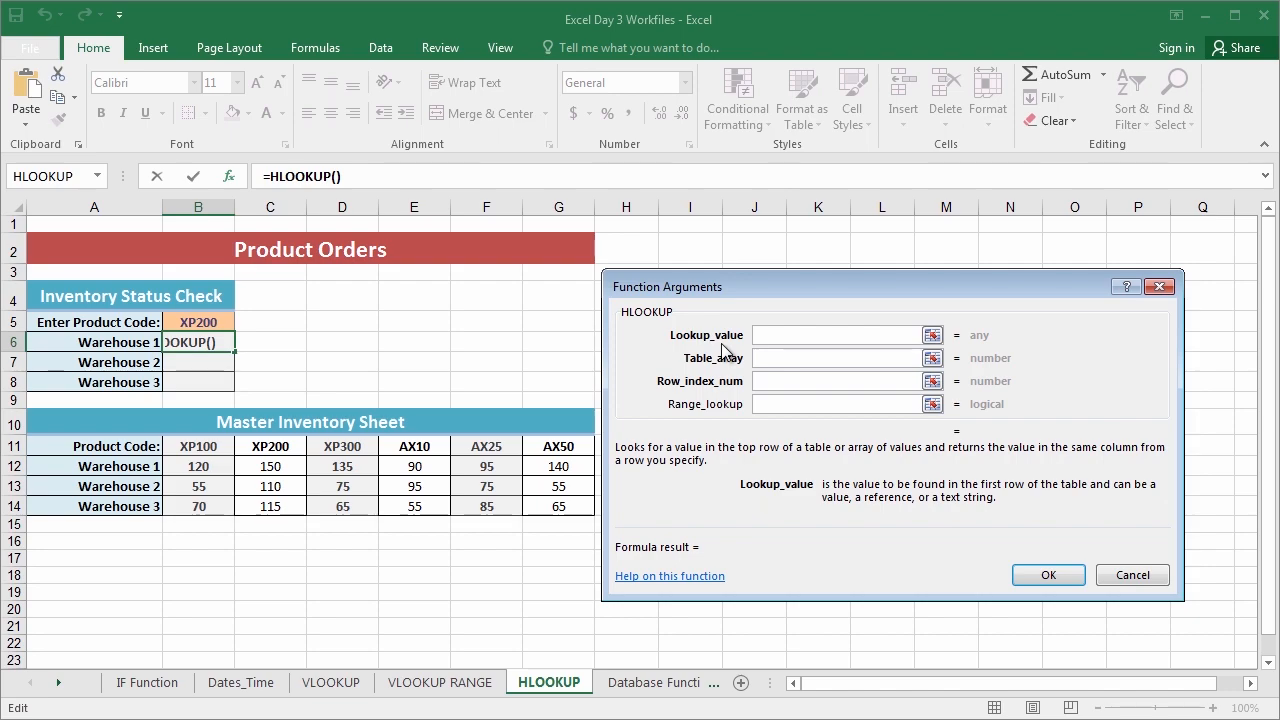
pyautogui.click(186, 322)
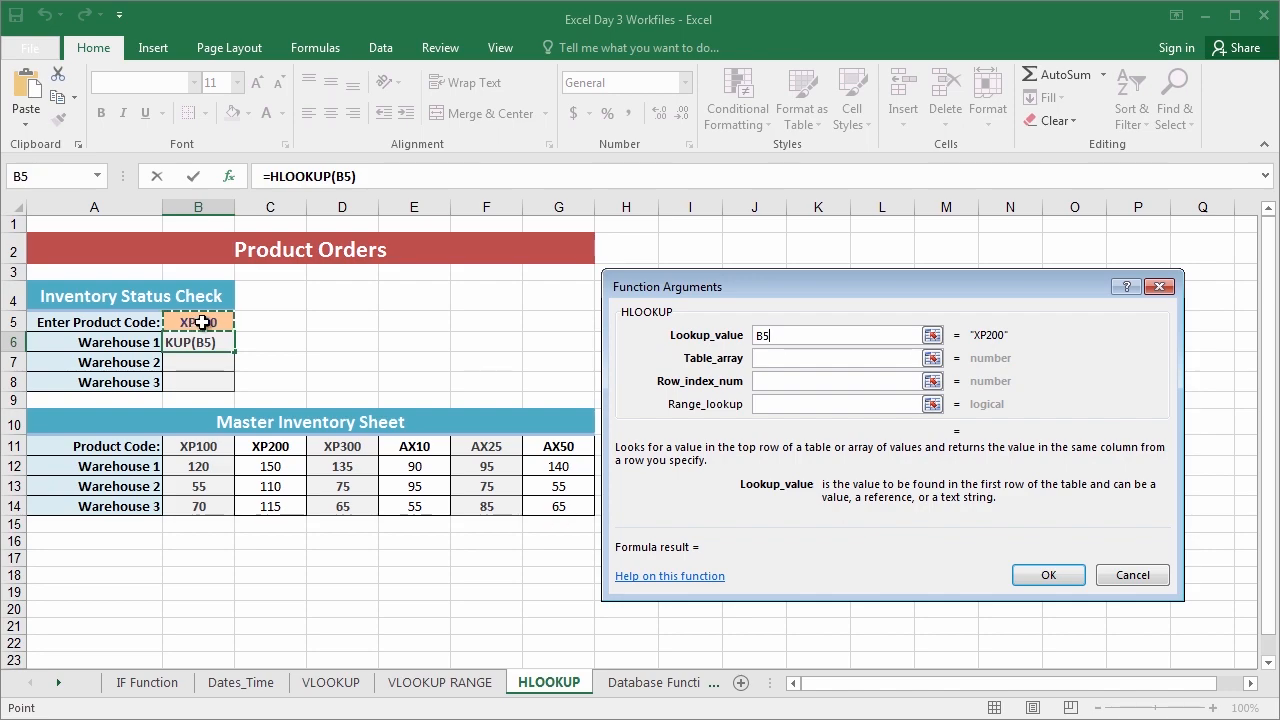
pyautogui.press('F4')
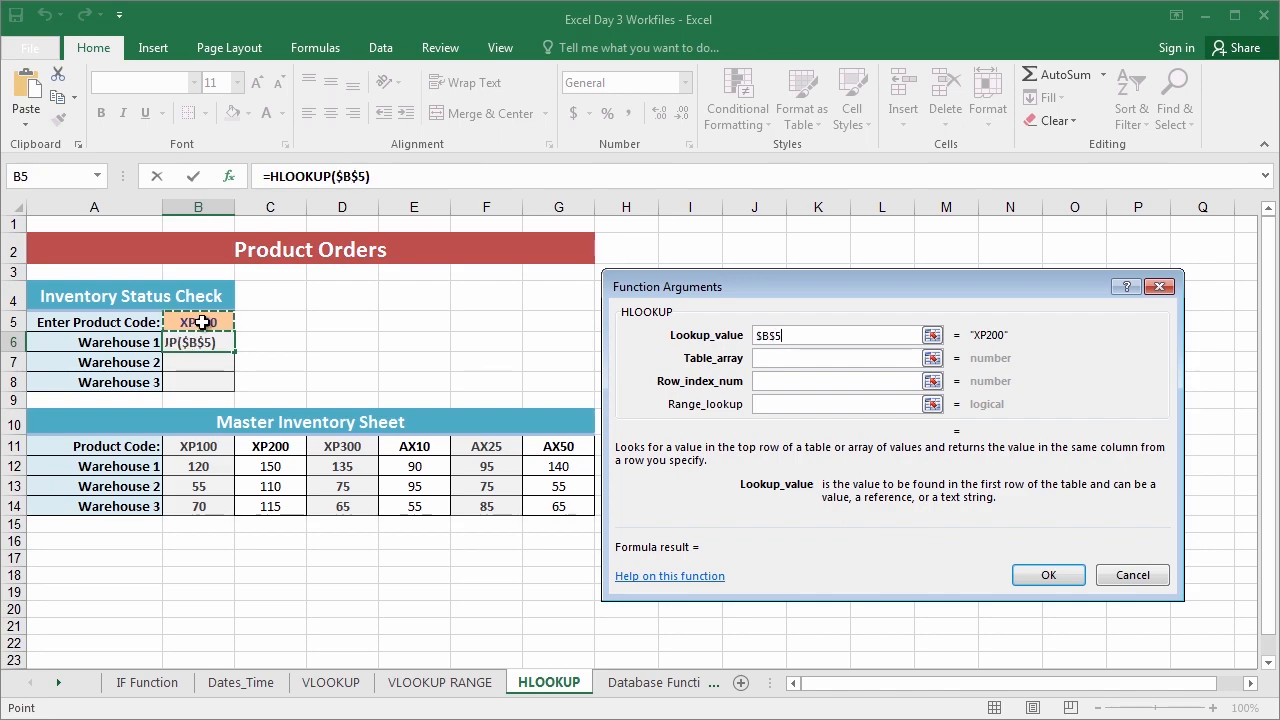
# Set the HLOOKUP table array to the Master Inventory Sheet range as the absolute reference $A$11:$G$14
pyautogui.click(760, 358)
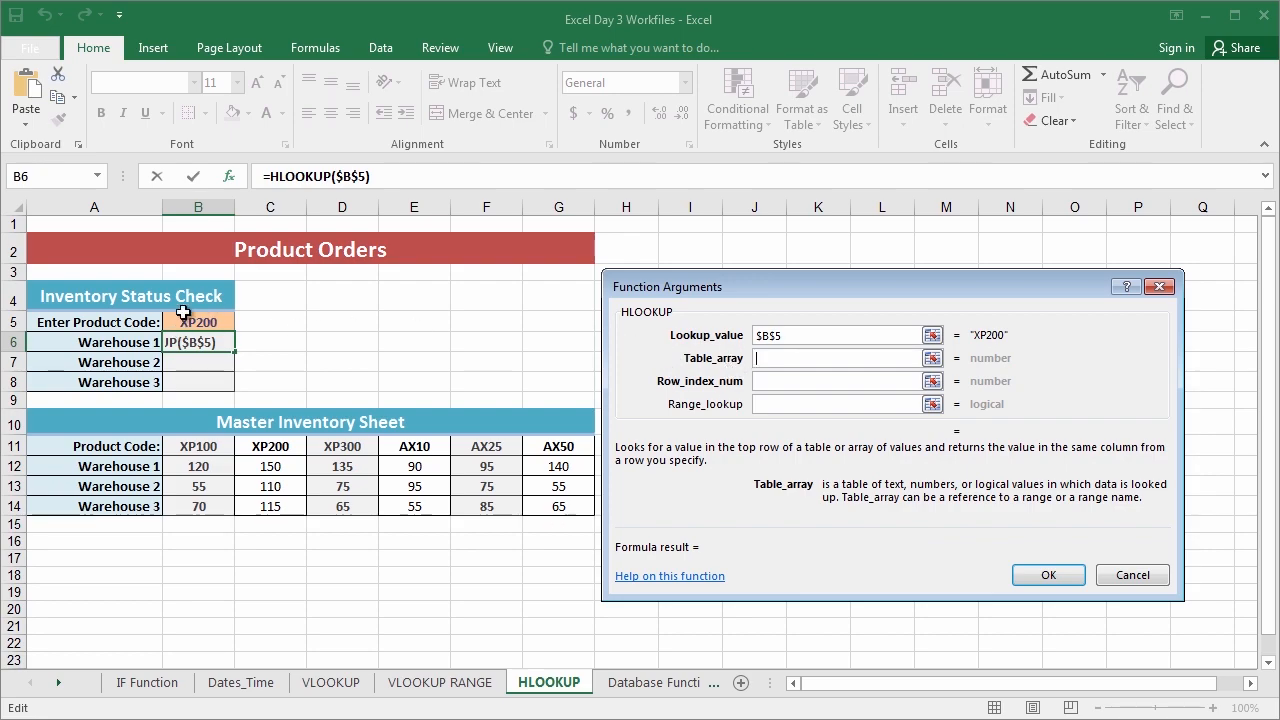
pyautogui.moveTo(631, 289); pyautogui.dragTo(639, 272)
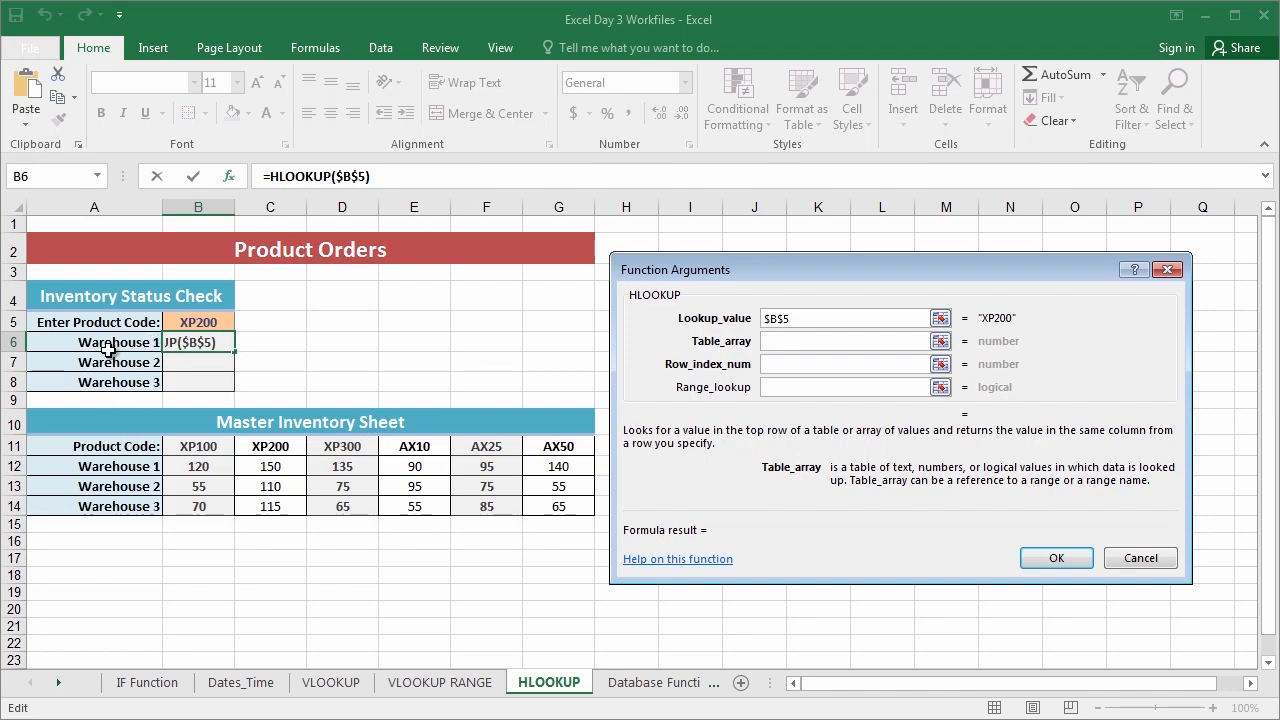
pyautogui.moveTo(128, 446); pyautogui.dragTo(558, 506)
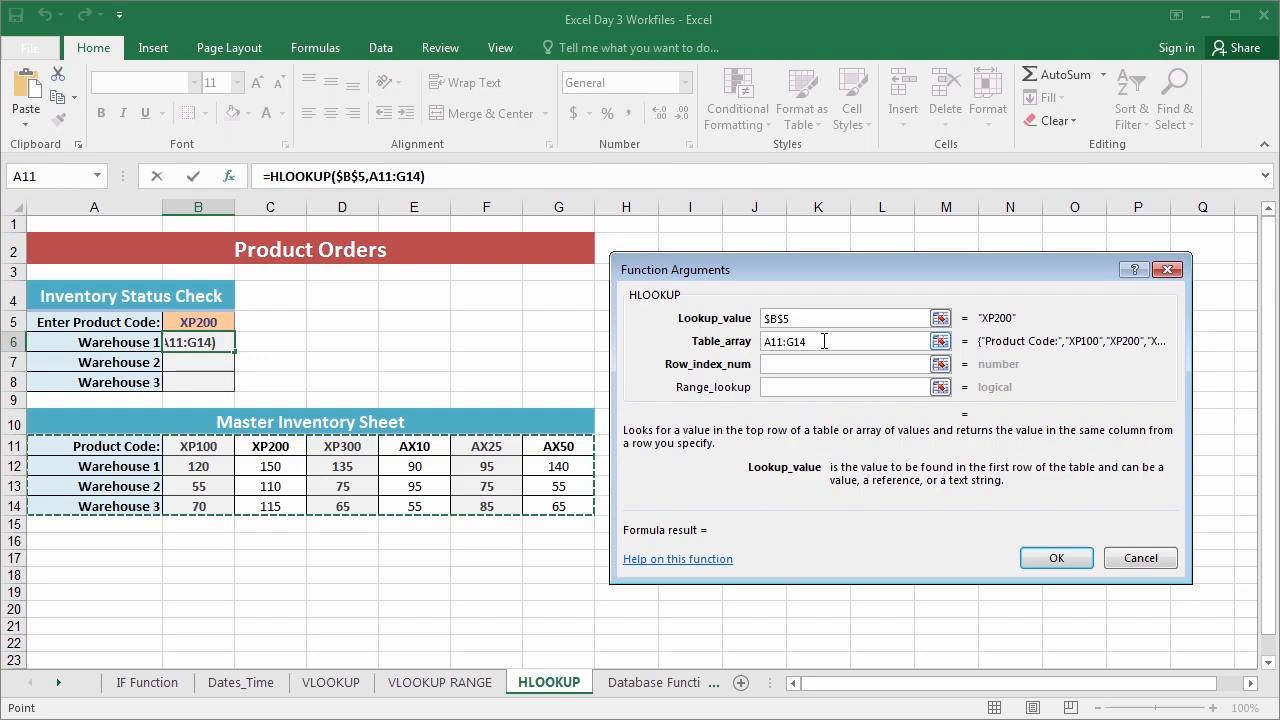
pyautogui.moveTo(824, 341); pyautogui.dragTo(746, 341)
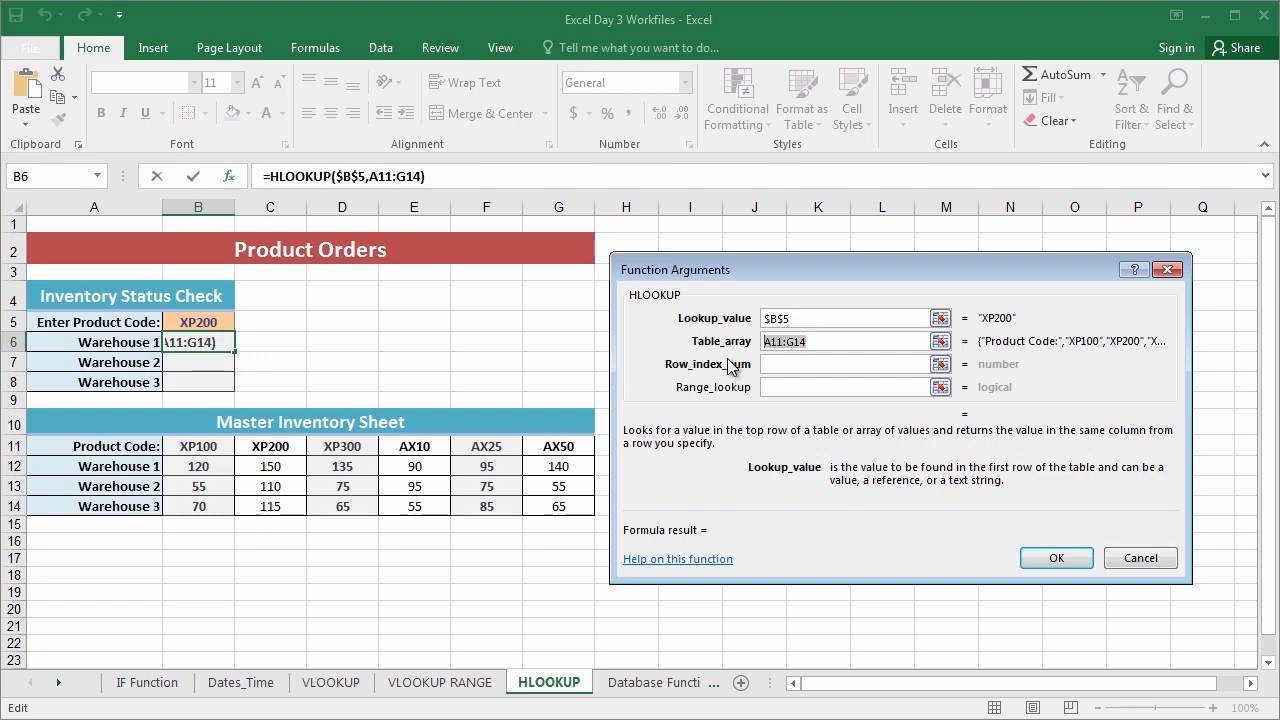
pyautogui.press('F4')
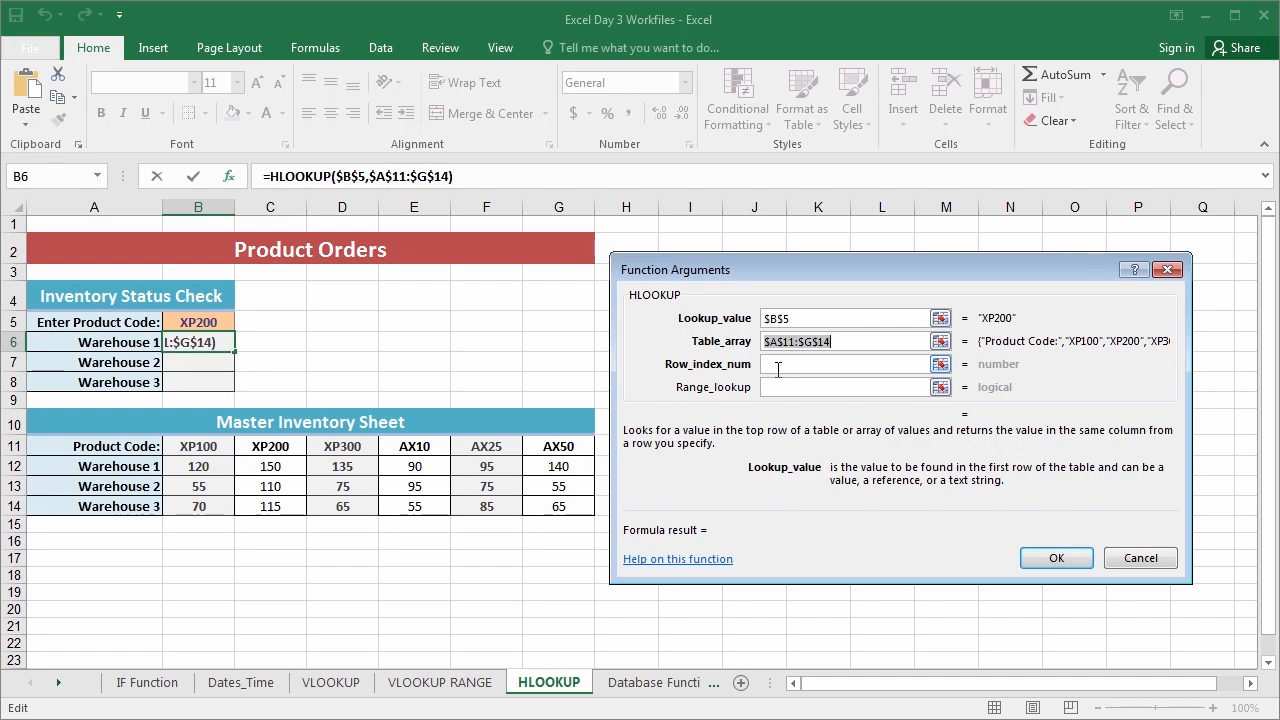
# Complete the B6 HLOOKUP with row index number 2 and range lookup 0 for an exact match
pyautogui.click(778, 369)
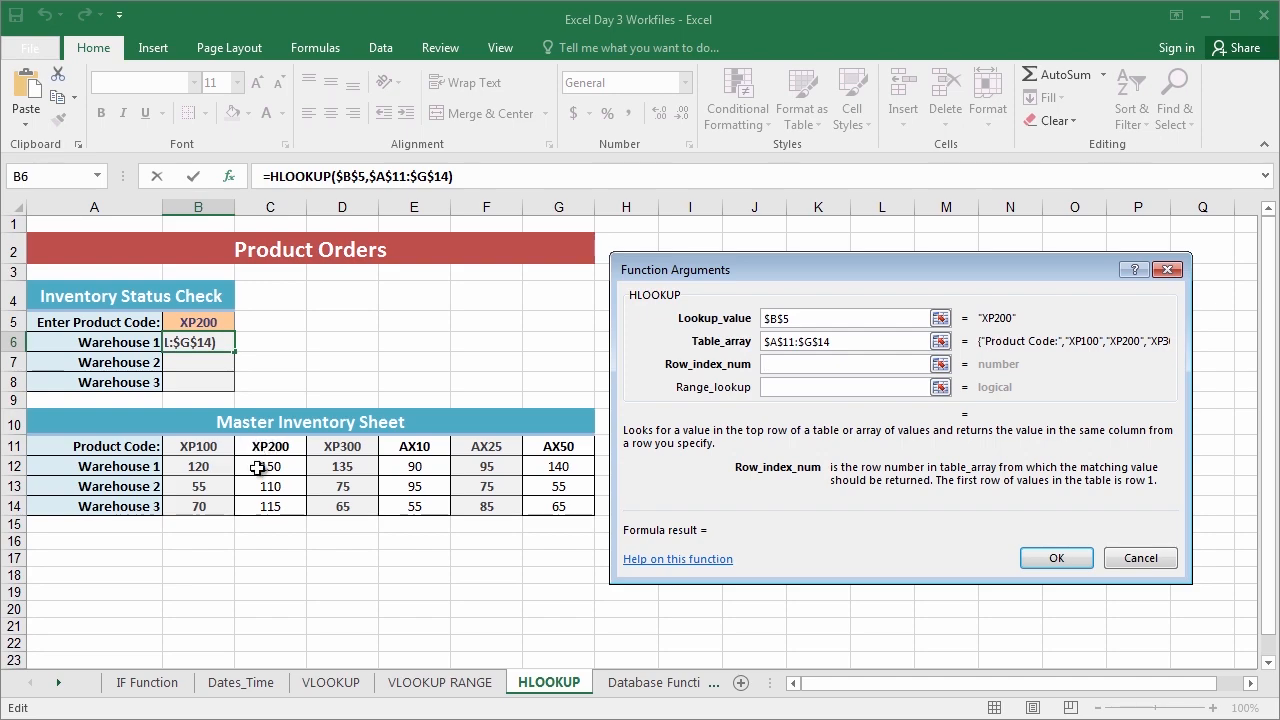
pyautogui.write('2')
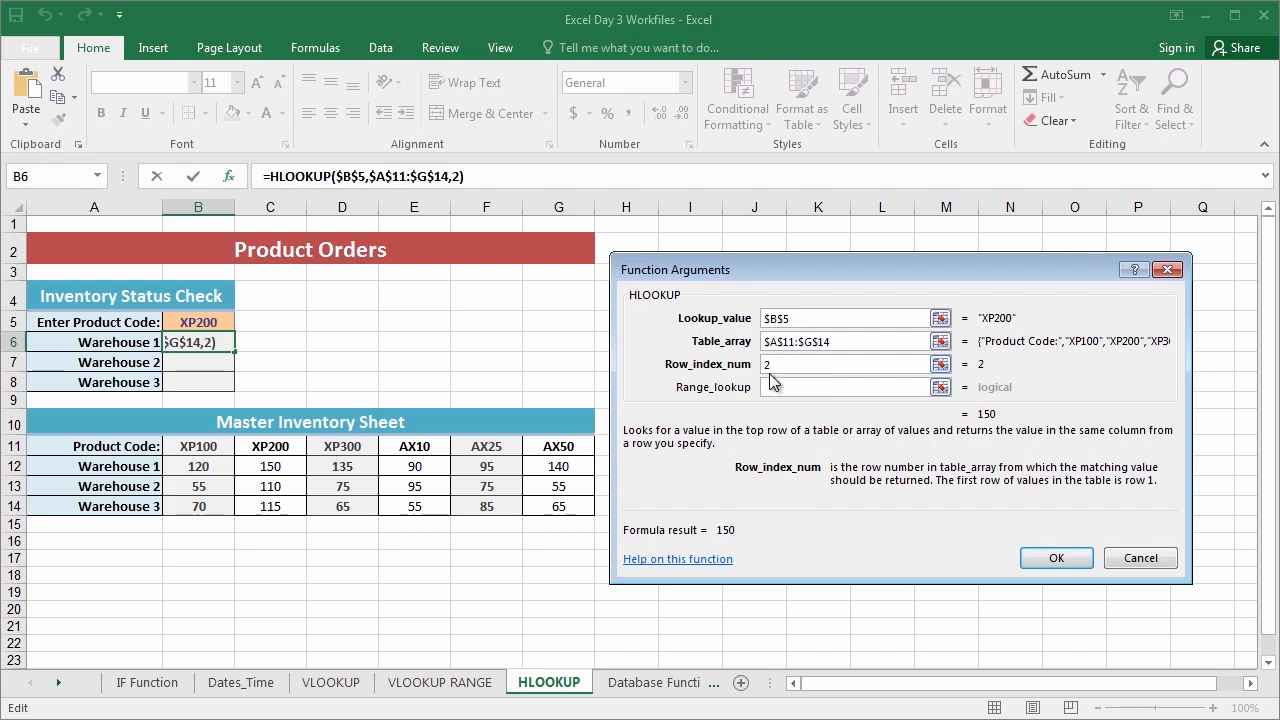
pyautogui.click(806, 385)
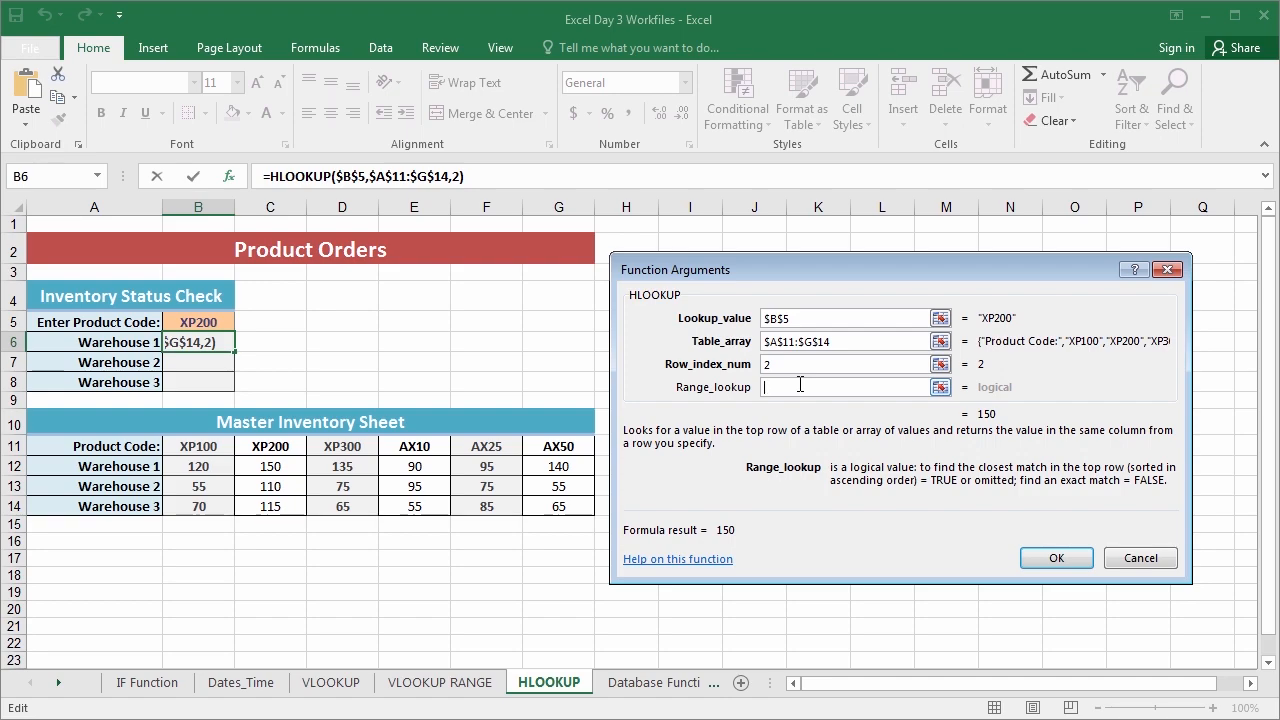
pyautogui.write('0')
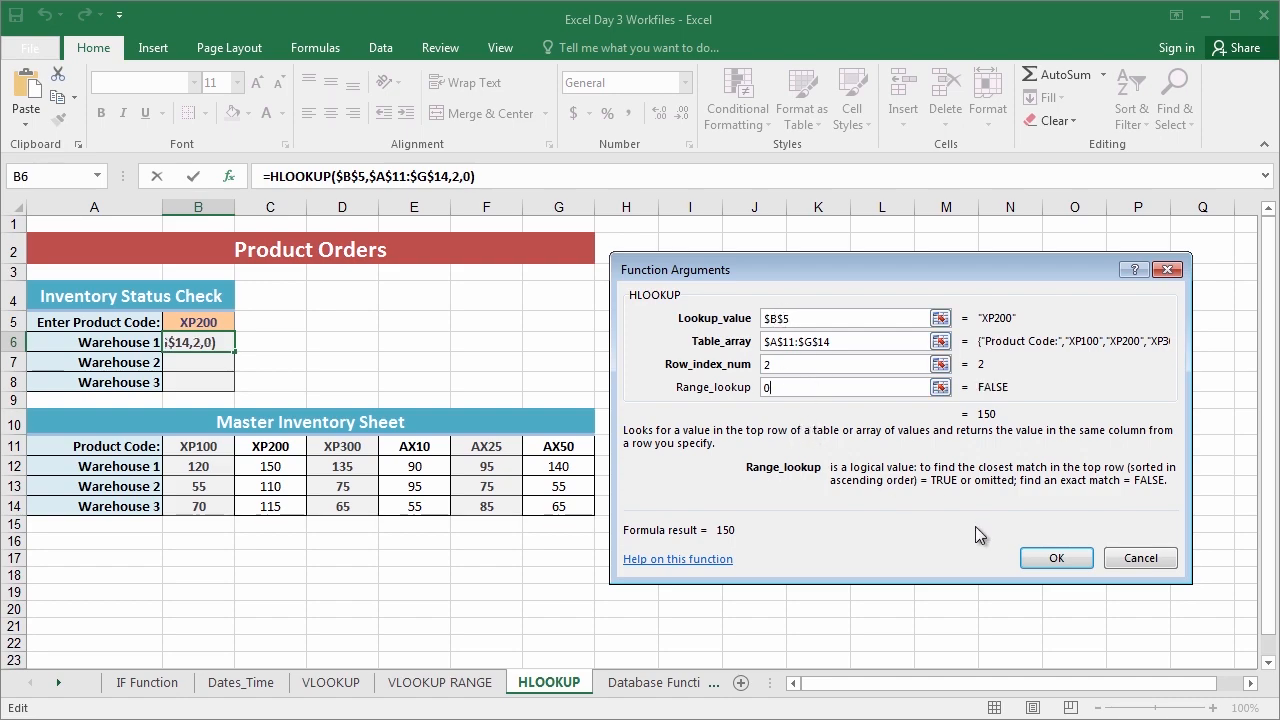
pyautogui.click(1054, 566)
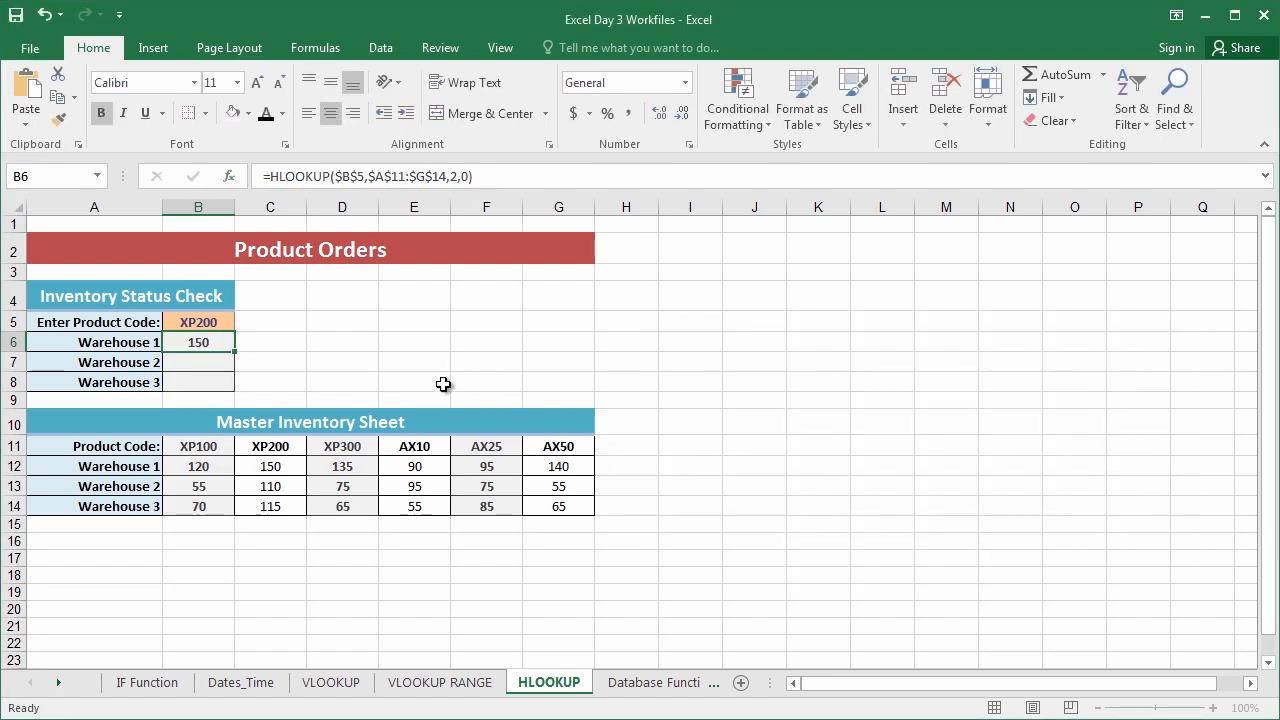
# Fill the HLOOKUP formula from B6 down to B8
pyautogui.click(223, 340)
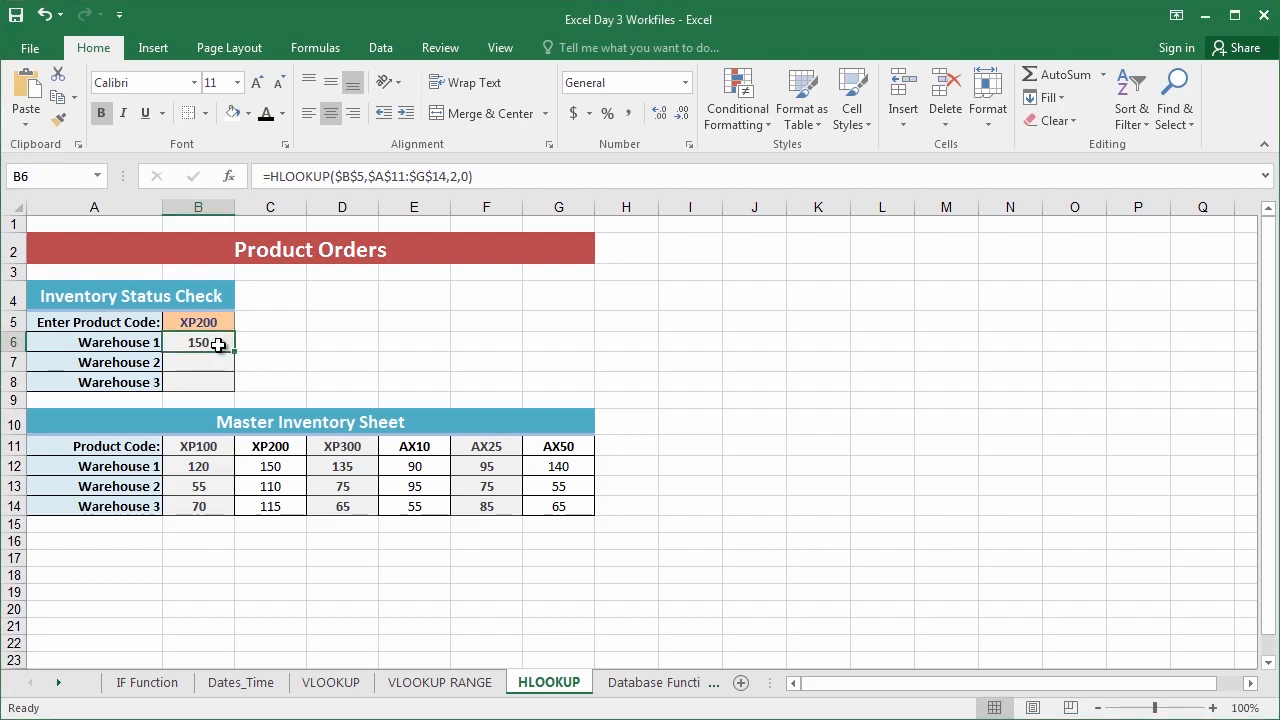
pyautogui.moveTo(233, 352); pyautogui.dragTo(234, 390)
# Change the row index number to 3 in the Warehouse 2 HLOOKUP formula in B7
pyautogui.click(205, 362)
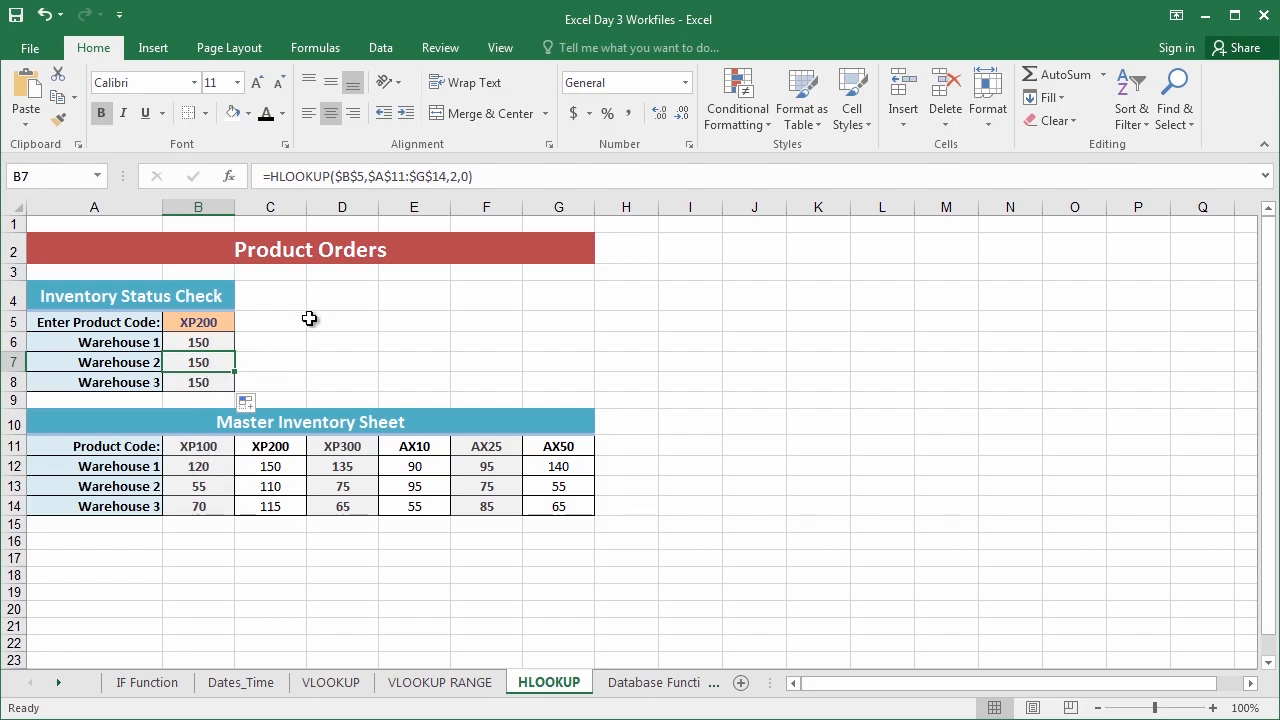
pyautogui.click(234, 174)
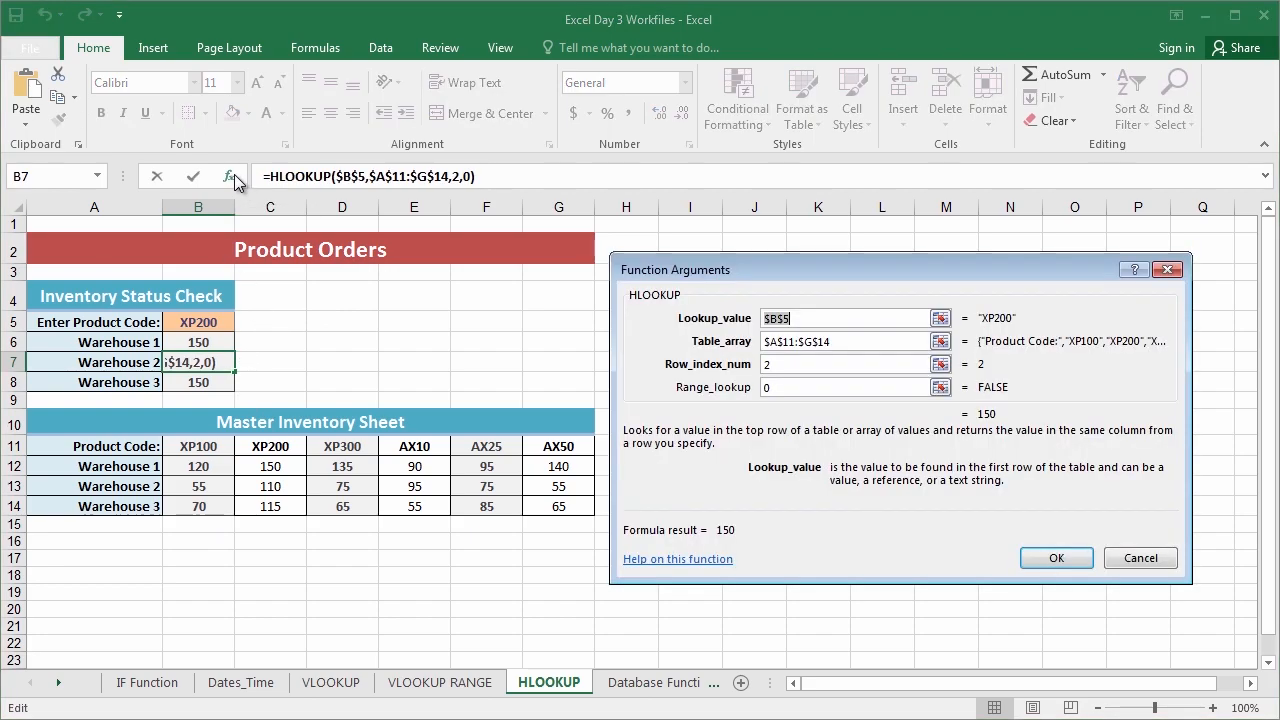
pyautogui.click(790, 365)
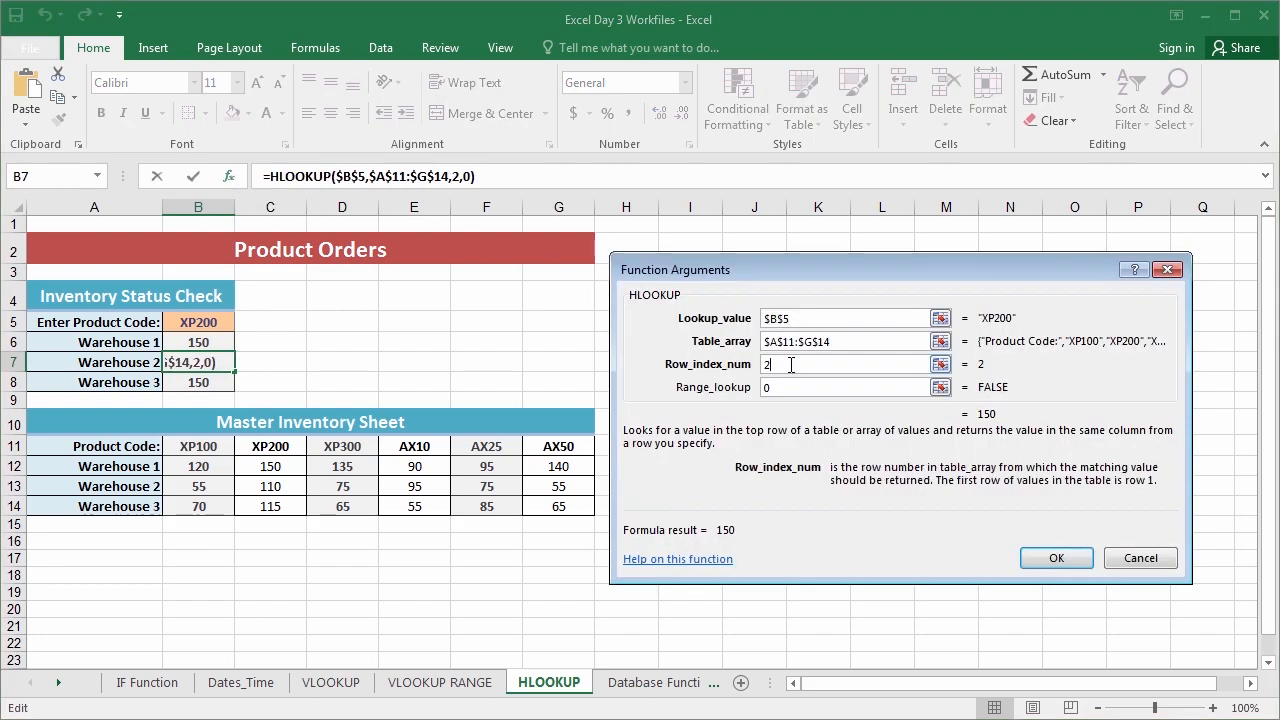
pyautogui.press('BackSpace')
pyautogui.write('3')
pyautogui.click(1056, 558)
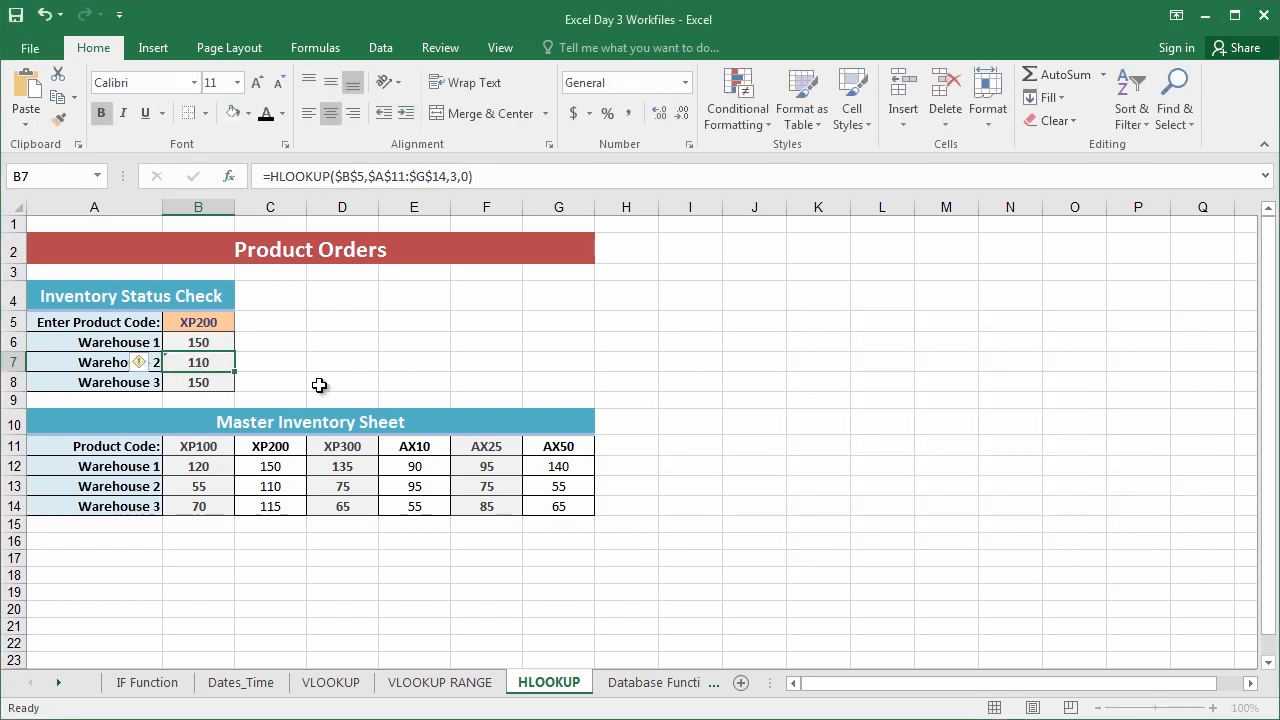
# Change the row index number to 4 in the Warehouse 3 HLOOKUP formula in B8
pyautogui.click(215, 387)
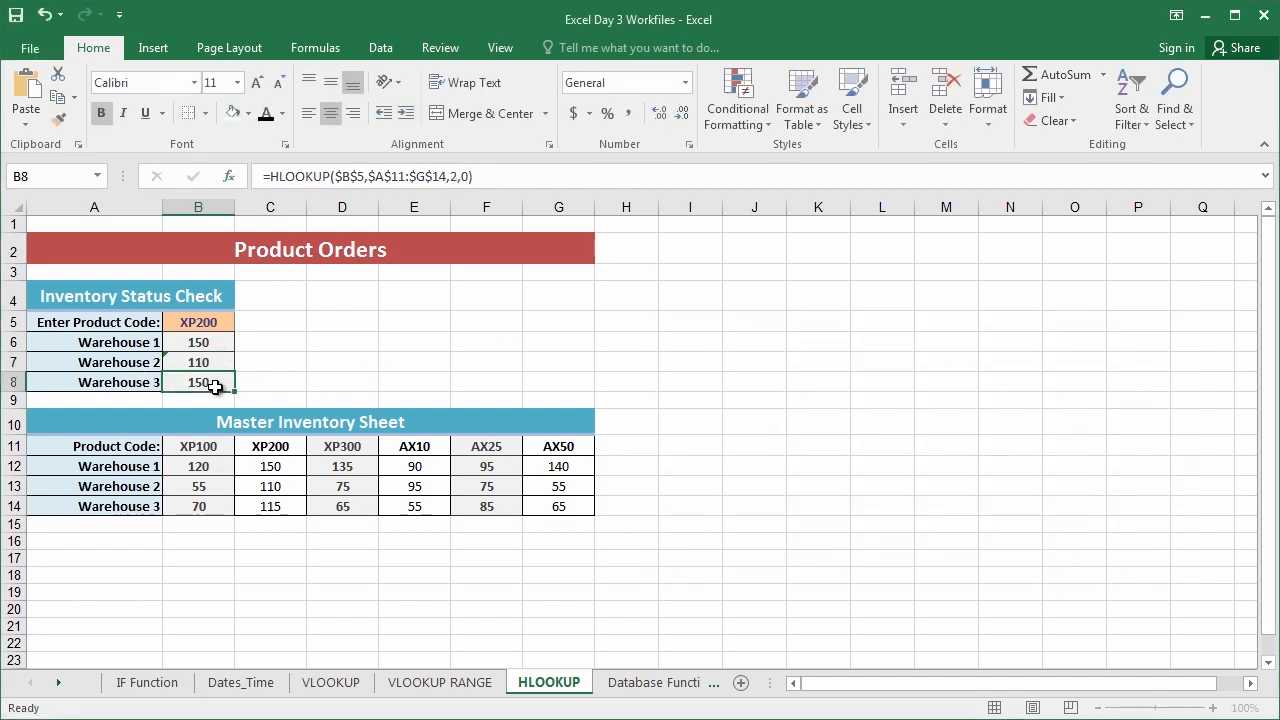
pyautogui.click(453, 177)
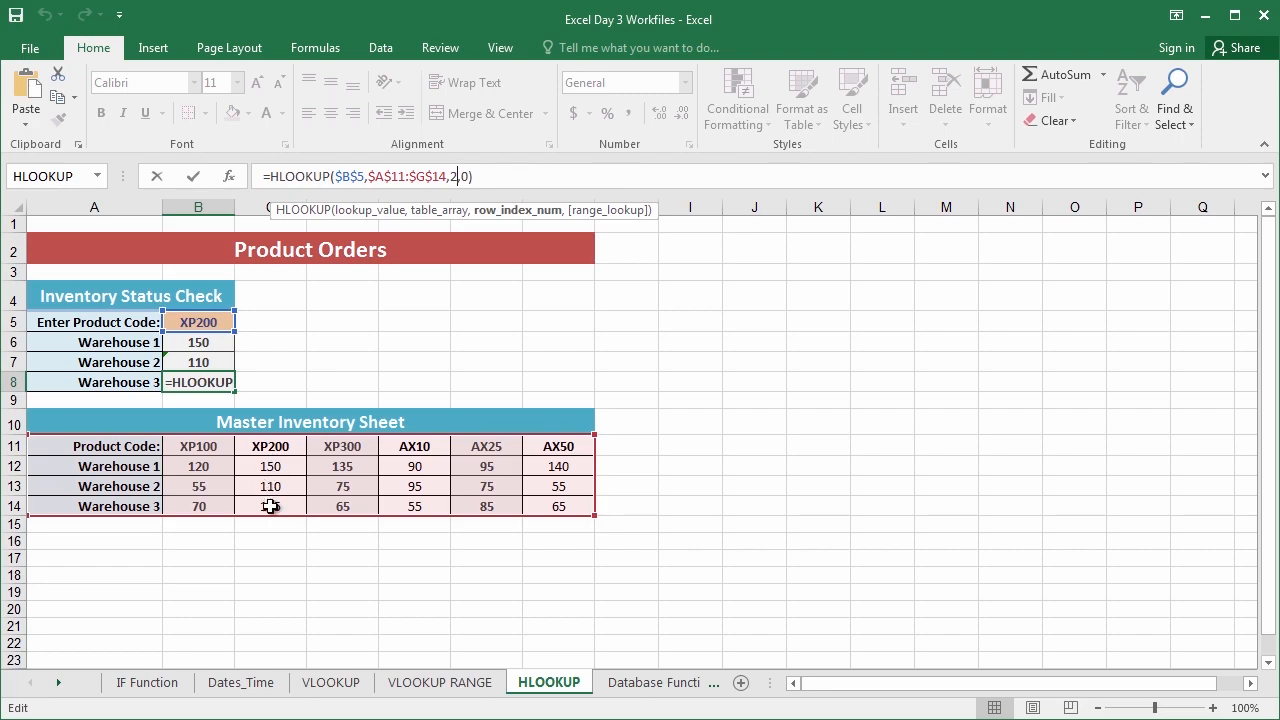
pyautogui.press('BackSpace')
pyautogui.write('4')
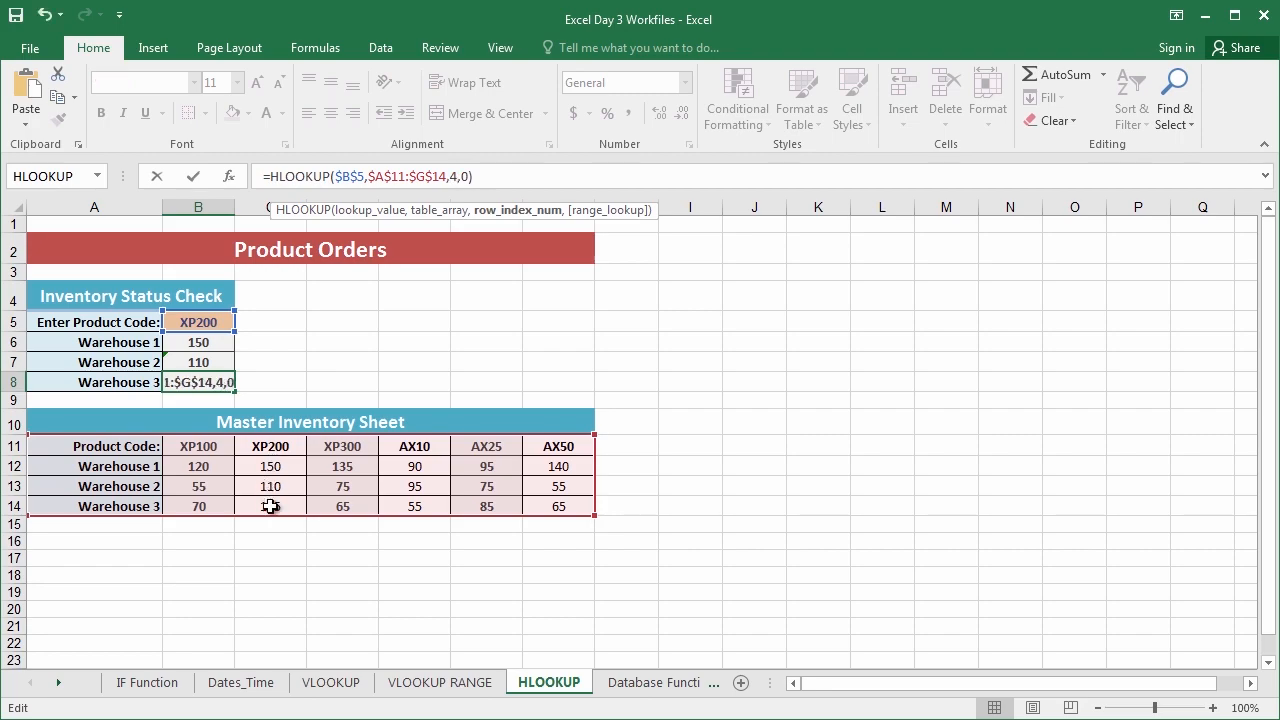
pyautogui.press('Return')
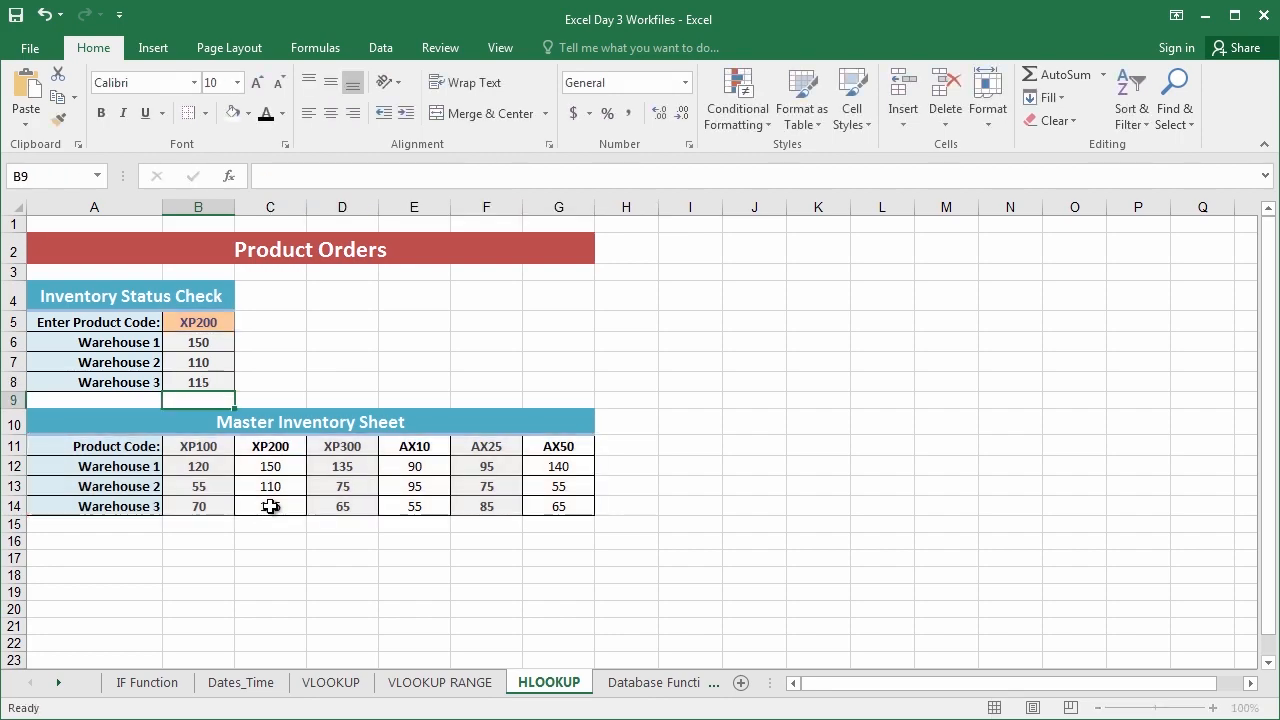
pyautogui.click(264, 318)
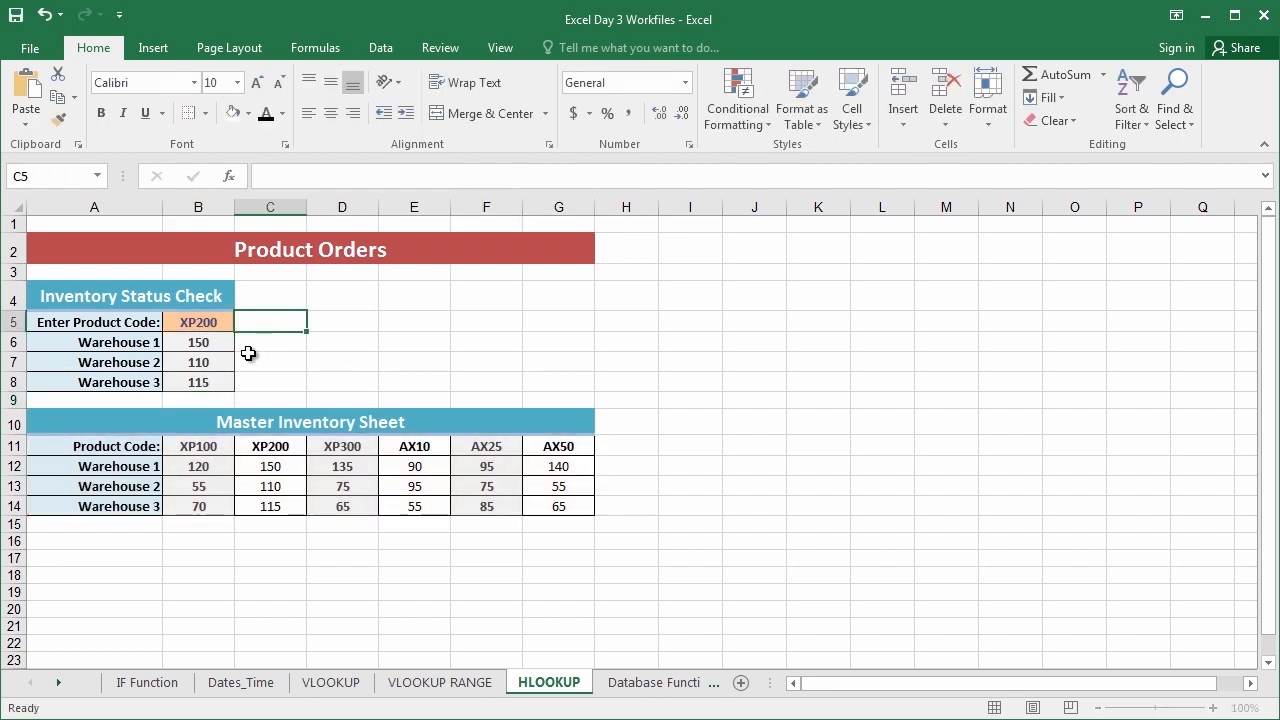